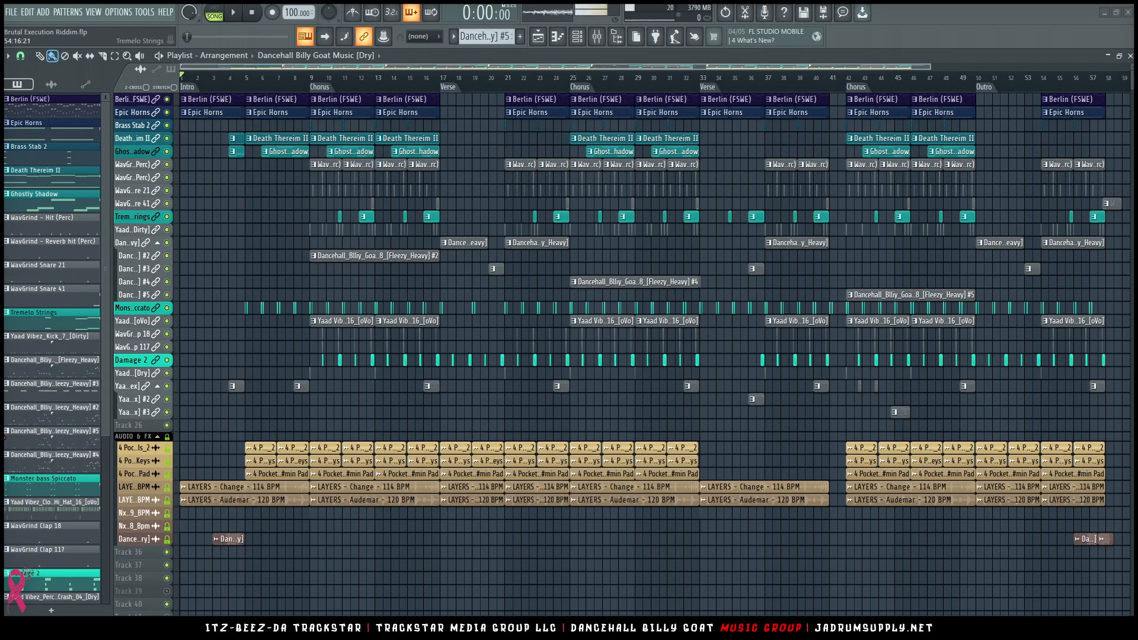
# Select the first Chorus section in the playlist as the loop range and bring up the mixer
pyautogui.click(596, 37)
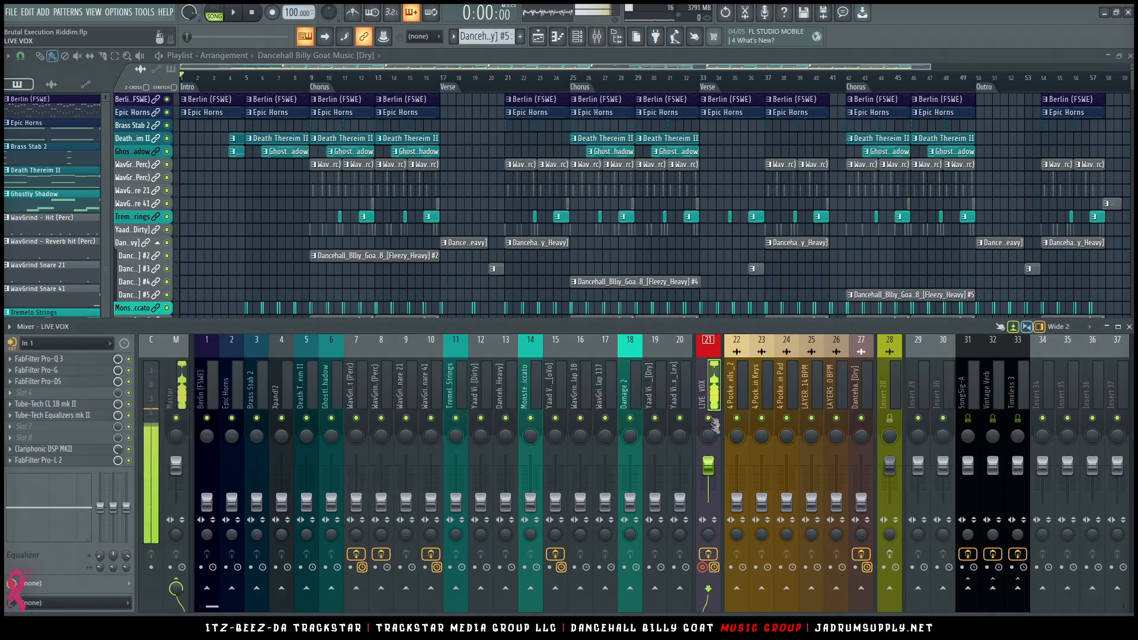
pyautogui.doubleClick(326, 89)
pyautogui.scroll(5, 325, 90)
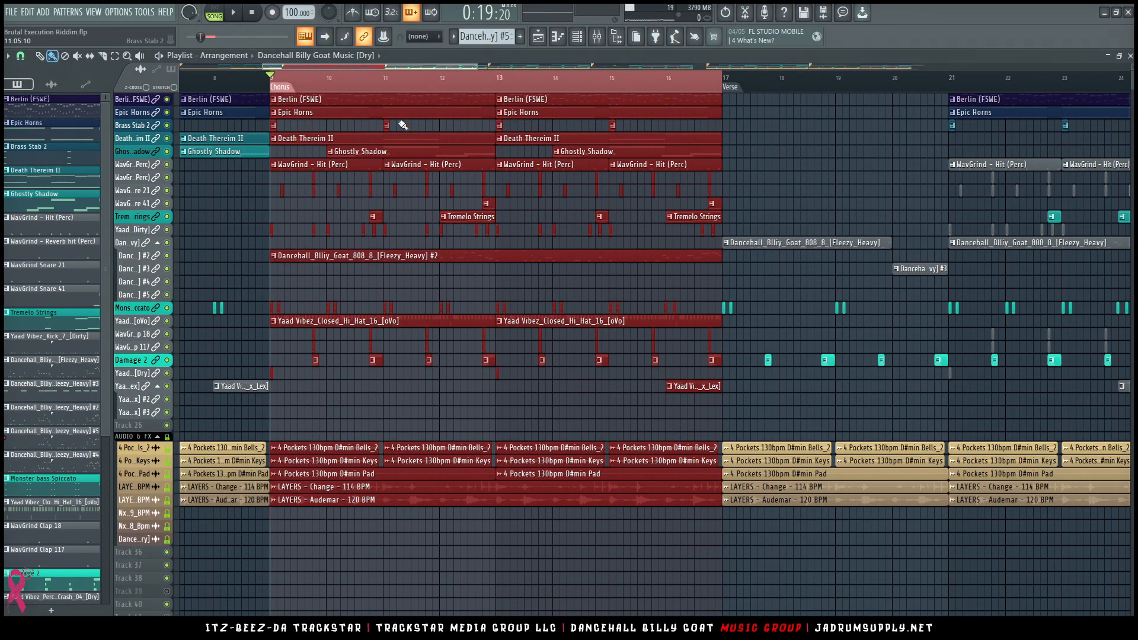
pyautogui.click(596, 37)
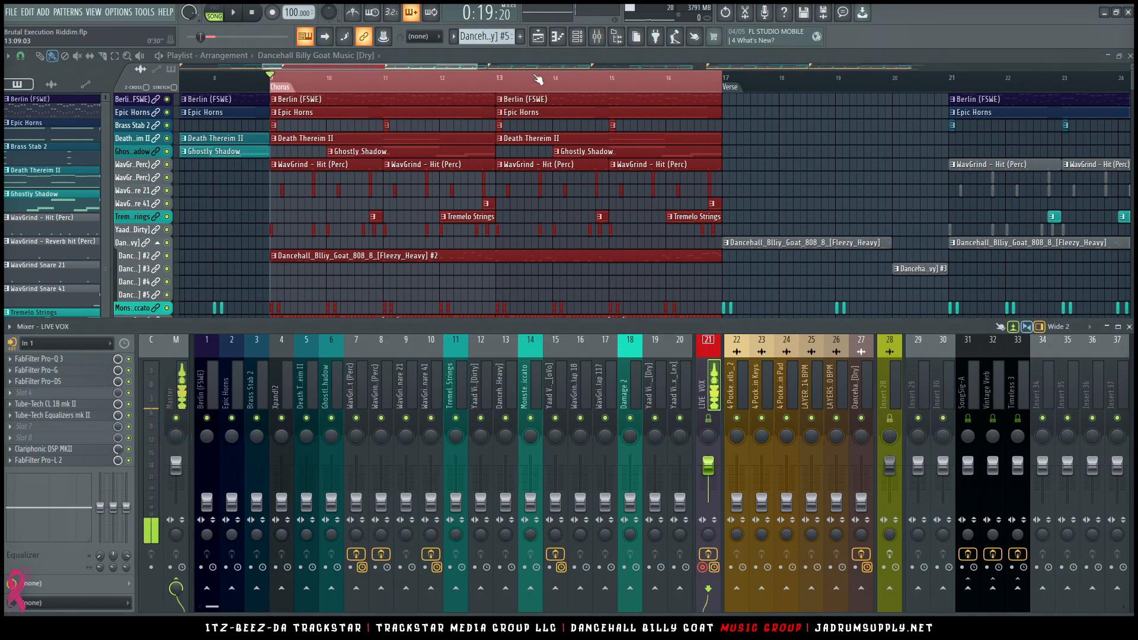
# Review the Unsorted channel list in the channel rack and close the rack again
pyautogui.click(578, 38)
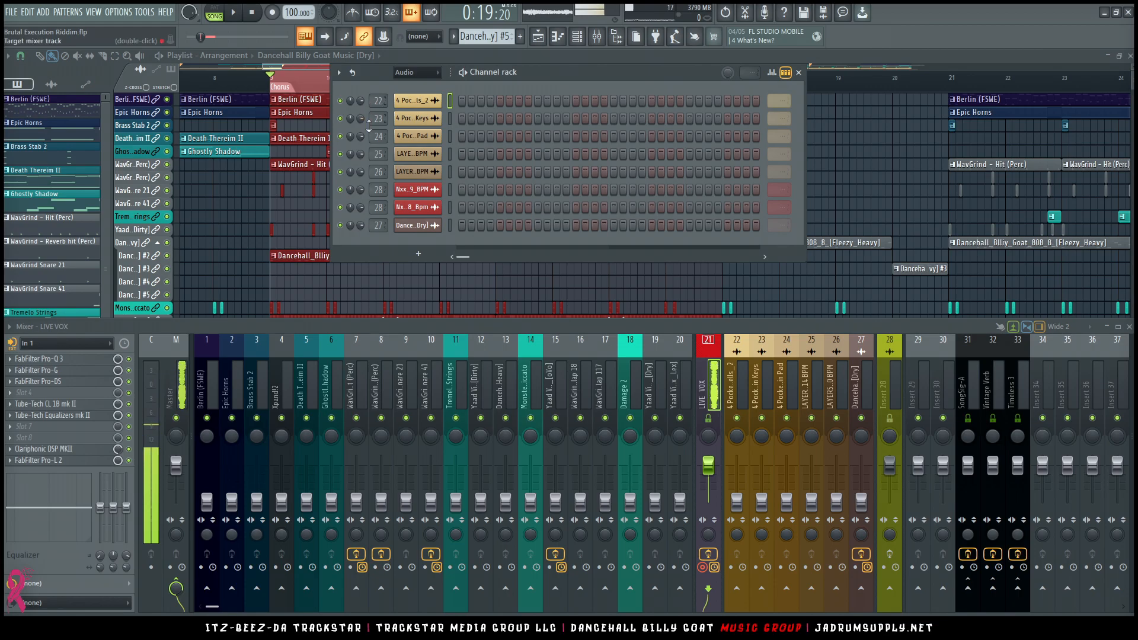
pyautogui.scroll(1, 430, 74)
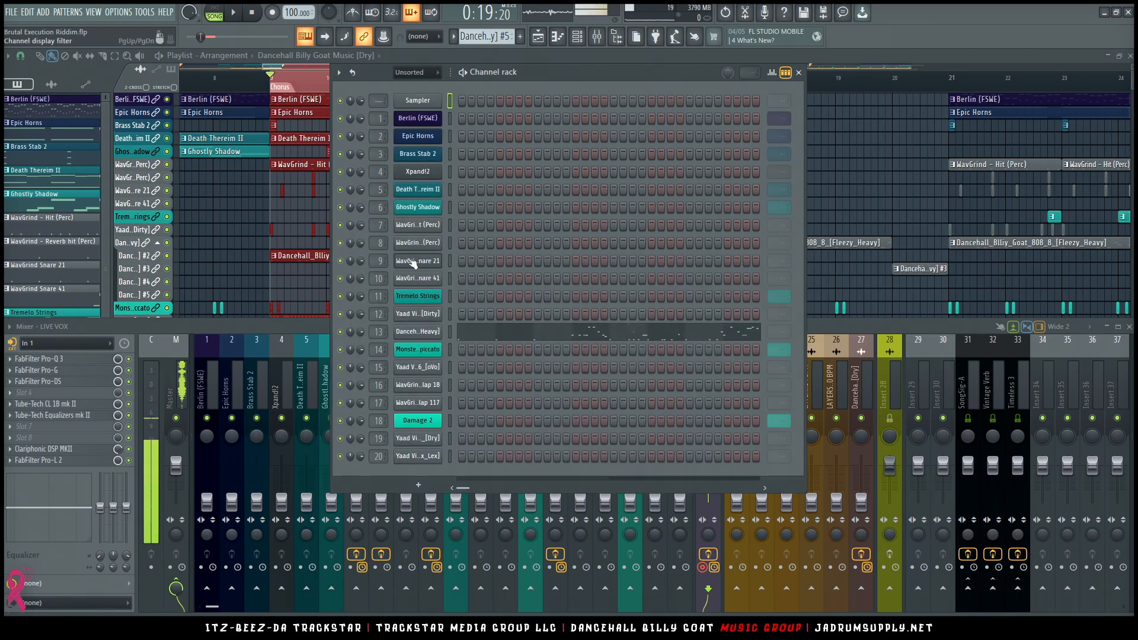
pyautogui.click(798, 73)
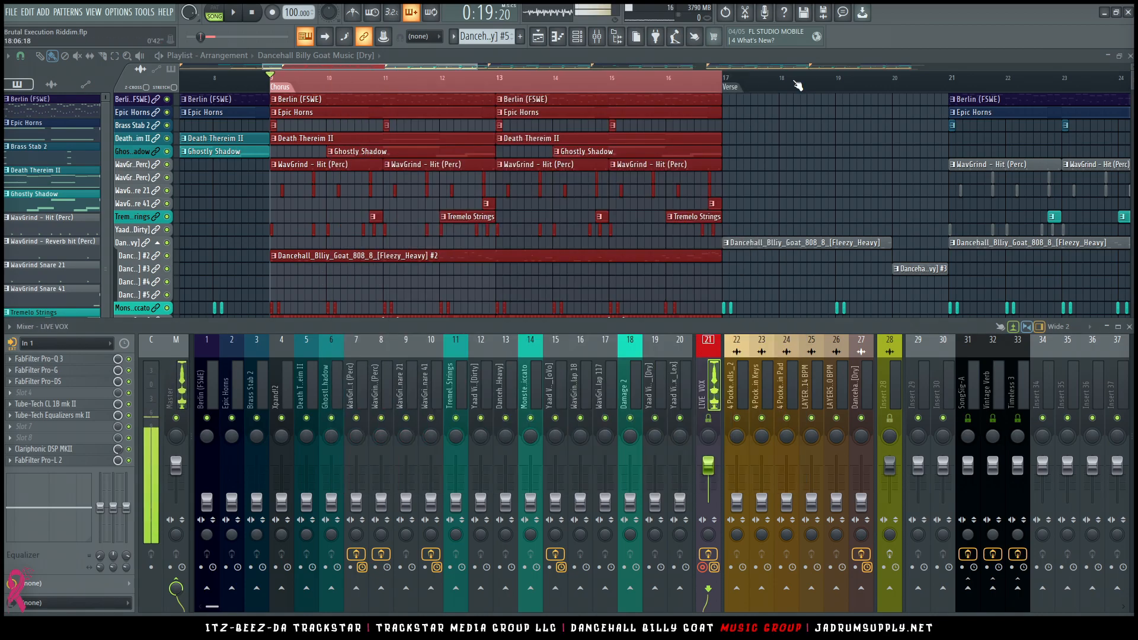
# Play the chorus loop and raise the Berlin (FSWE) mixer fader to about -8.8 dB
pyautogui.click(208, 380)
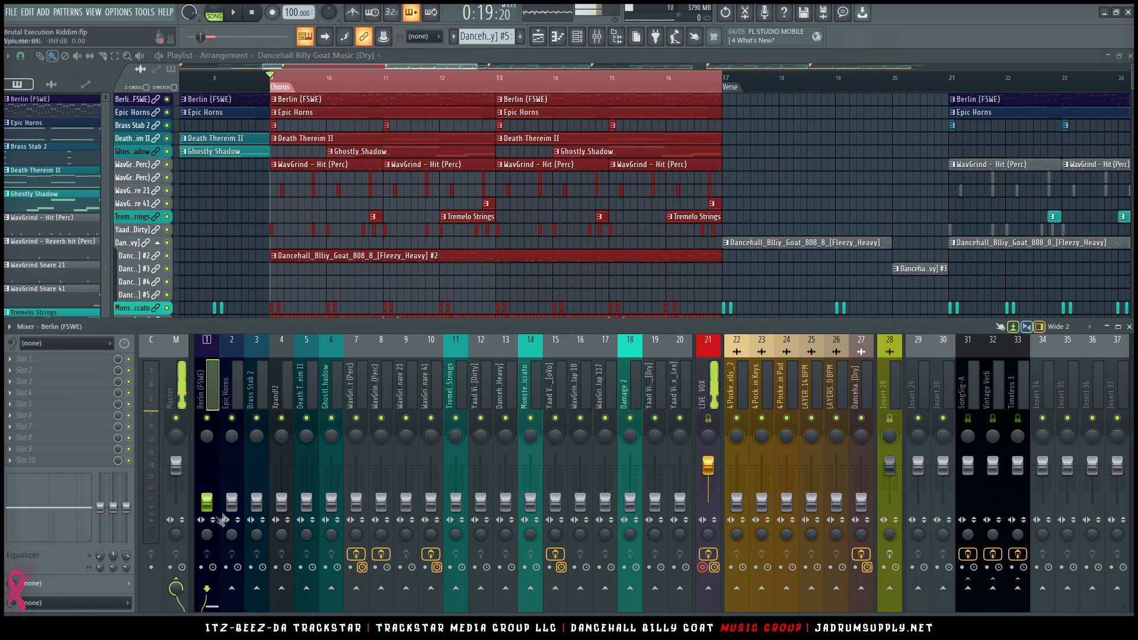
pyautogui.press('space')
pyautogui.moveTo(210, 506); pyautogui.dragTo(206, 482)
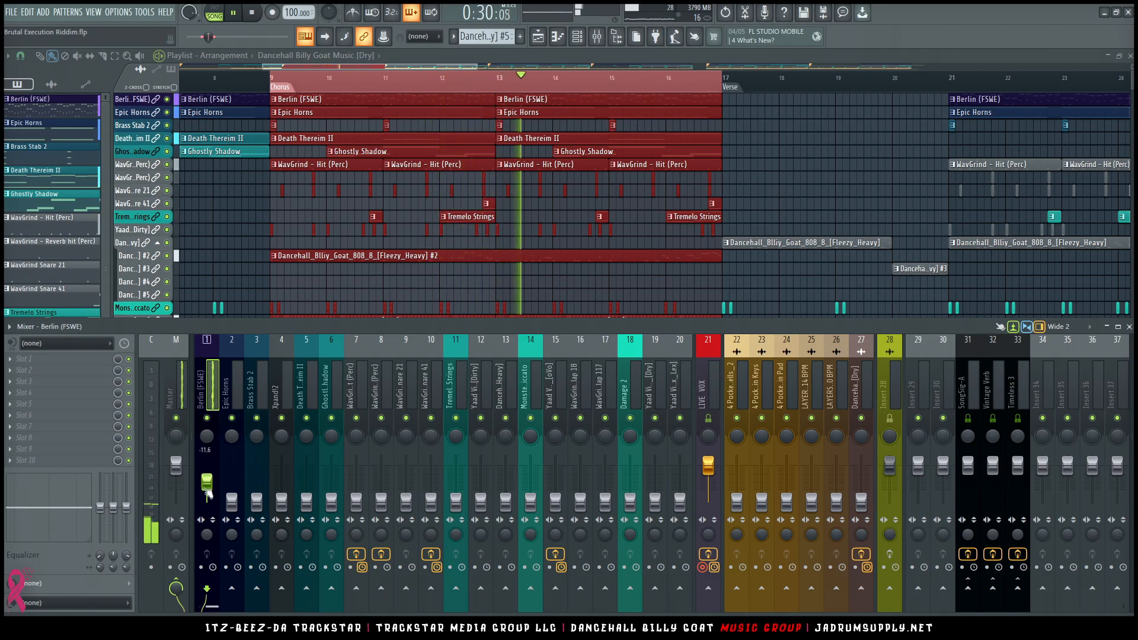
pyautogui.scroll(4, 426, 230)
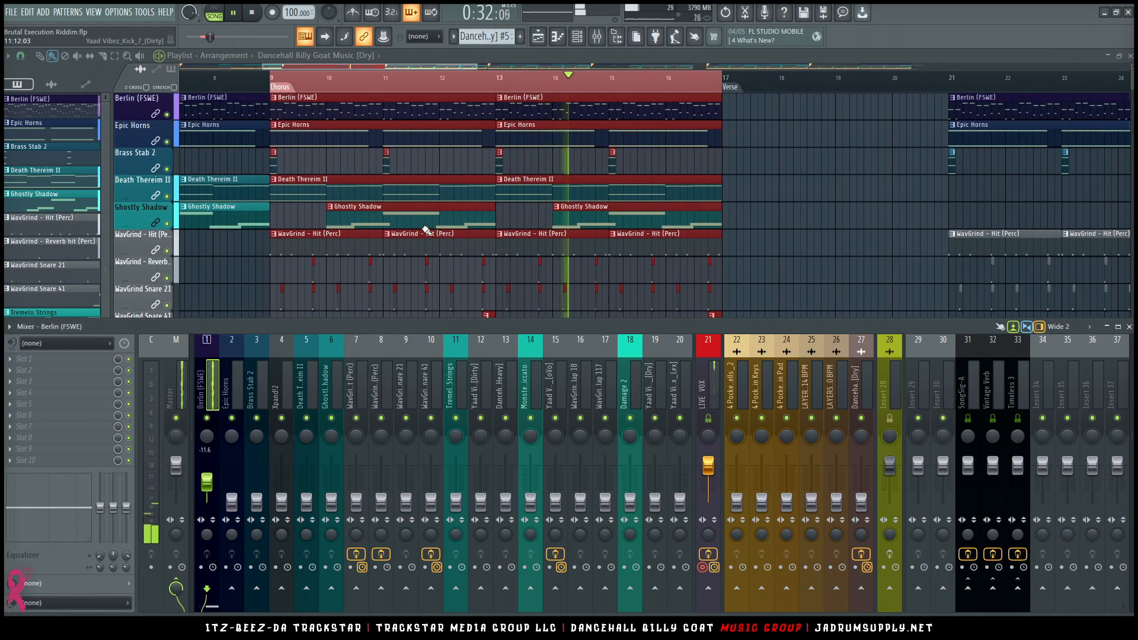
pyautogui.moveTo(207, 482); pyautogui.dragTo(207, 478)
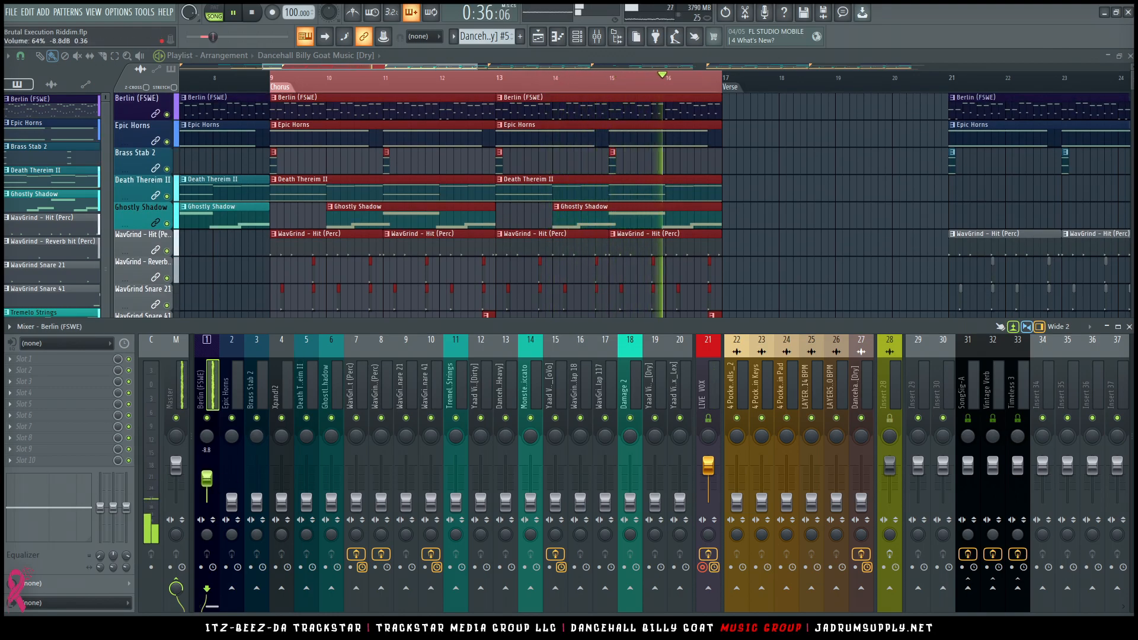
# Insert FabFilter Pro-Q 3 on the Berlin (FSWE) track and load the Spiccato Strings Airy [Love_Handles_Dynamic] preset
pyautogui.click(86, 368)
pyautogui.moveTo(297, 155)
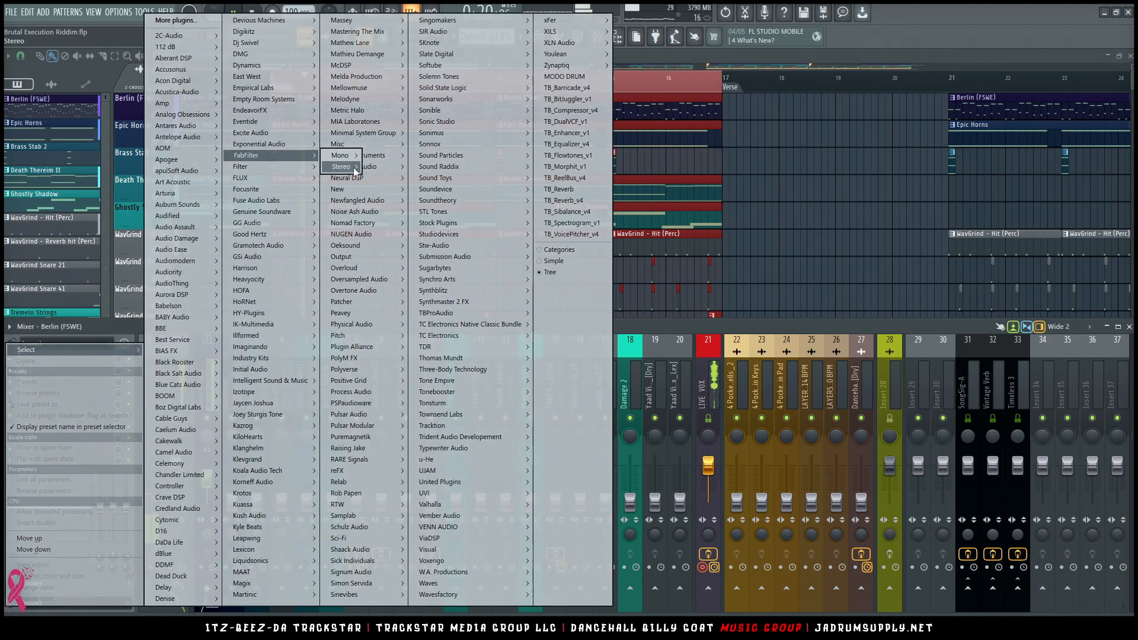
pyautogui.moveTo(355, 168)
pyautogui.click(462, 224)
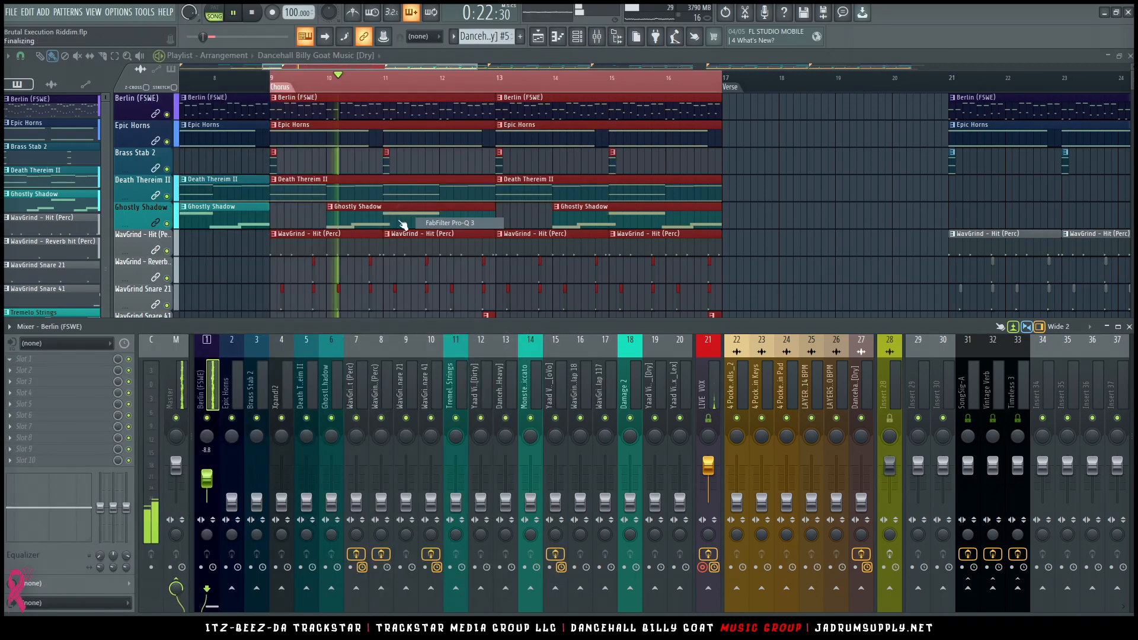
pyautogui.click(403, 192)
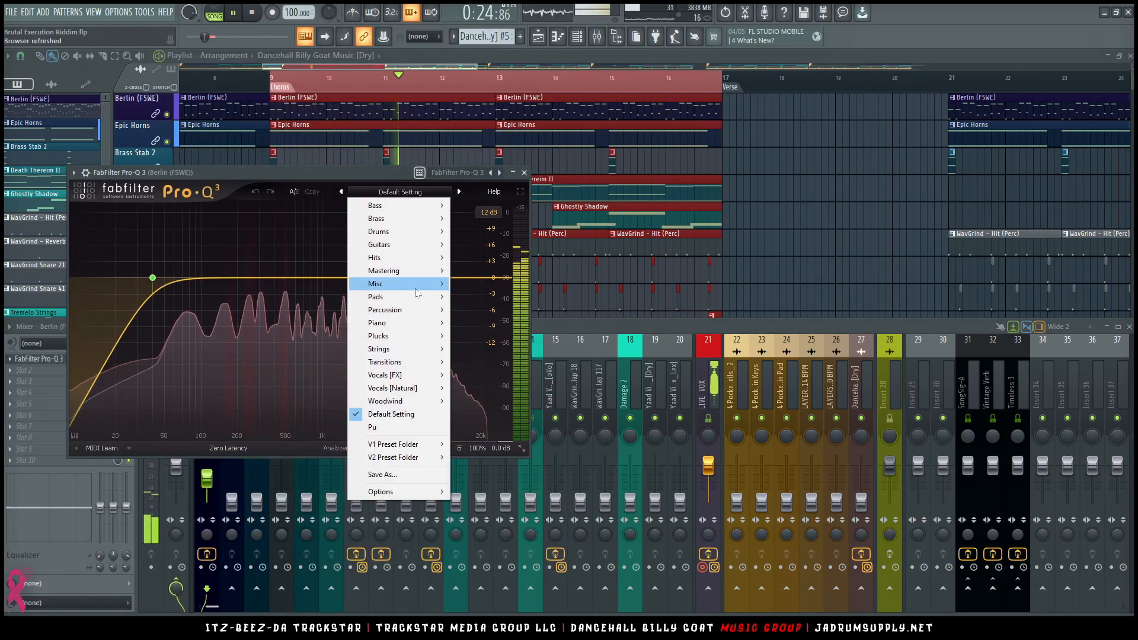
pyautogui.moveTo(415, 349)
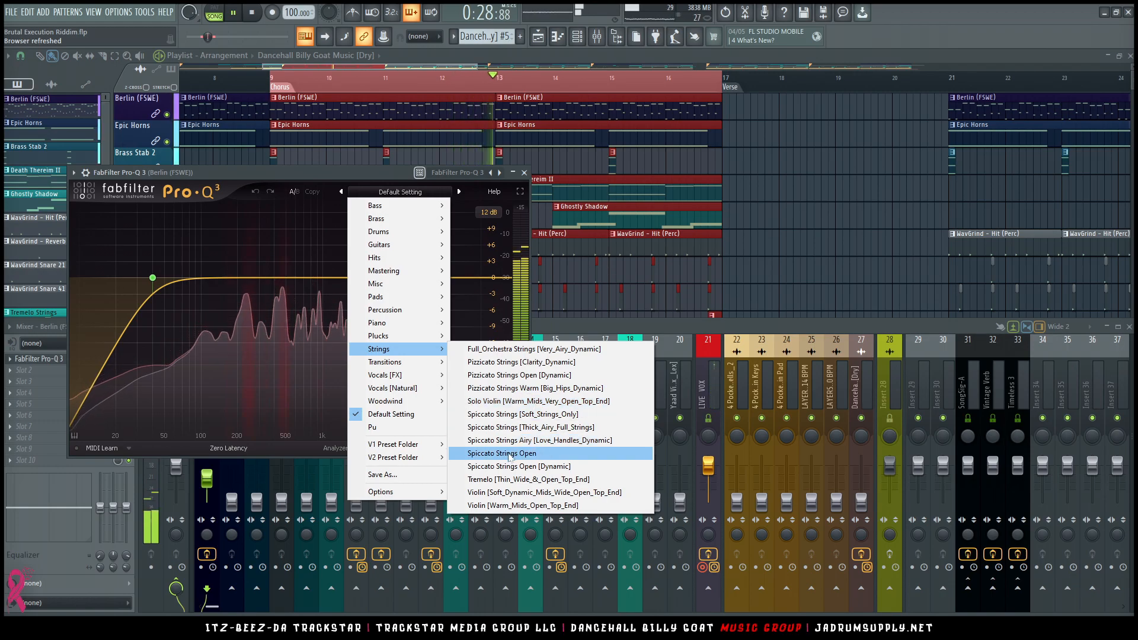
pyautogui.click(493, 440)
pyautogui.click(486, 276)
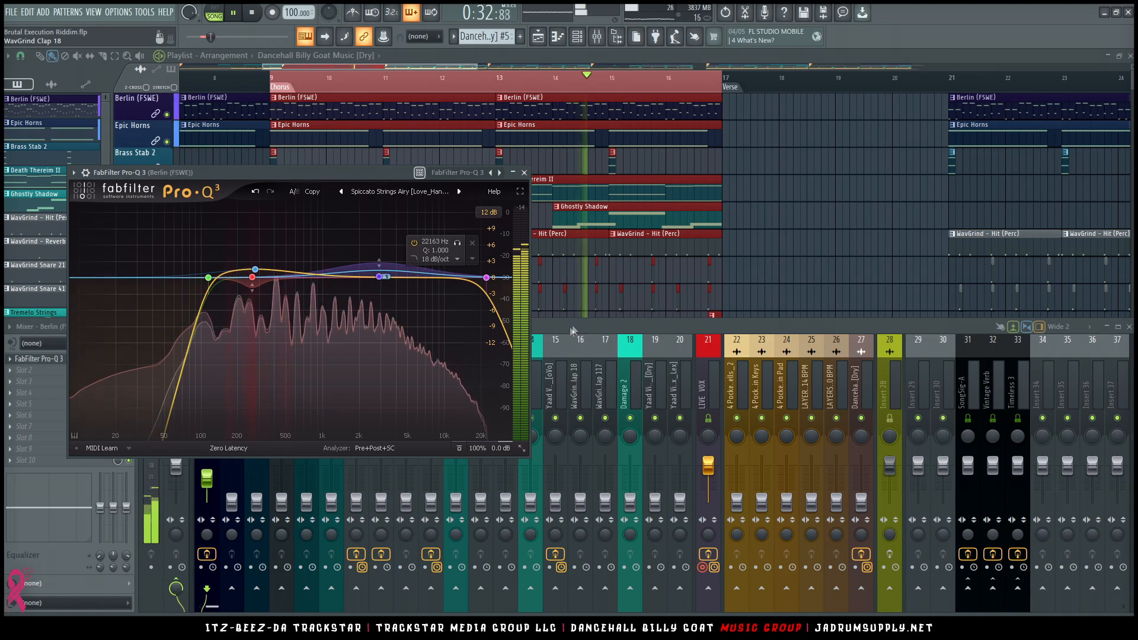
# Set the Berlin (FSWE) fader to about -8.4 dB and send the track to insert 31 at about -11.45 dB
pyautogui.click(592, 328)
pyautogui.moveTo(209, 481); pyautogui.dragTo(211, 479)
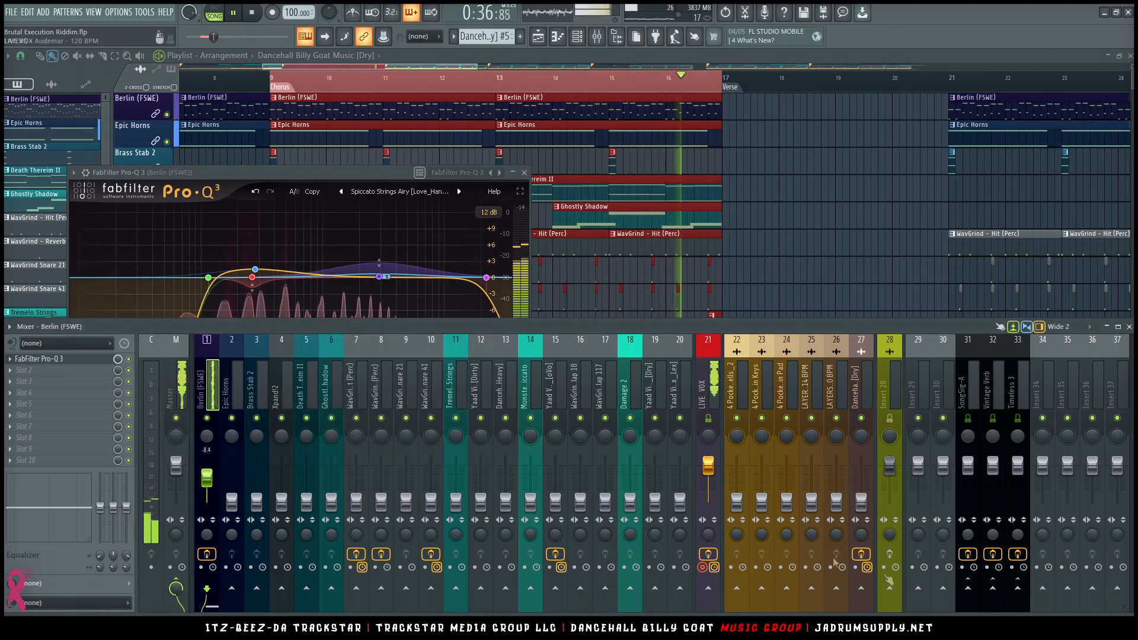
pyautogui.click(968, 587)
pyautogui.moveTo(968, 588); pyautogui.dragTo(968, 616)
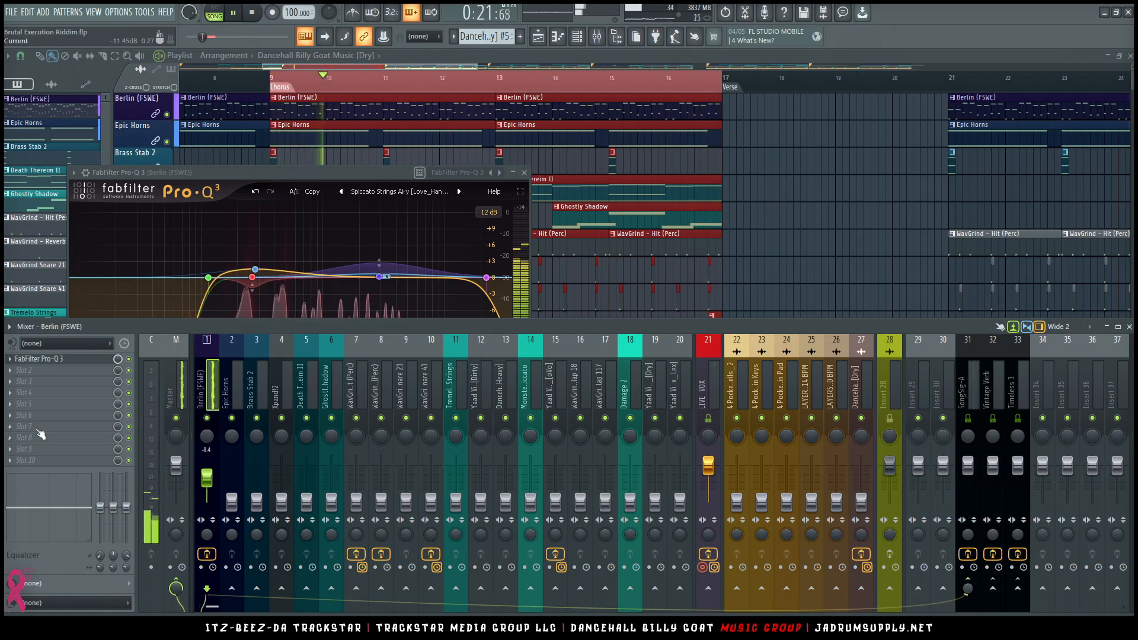
# Raise the Epic Horns fader to about -15.3 dB and insert FabFilter Pro-Q 3 on that track
pyautogui.moveTo(232, 502); pyautogui.dragTo(232, 491)
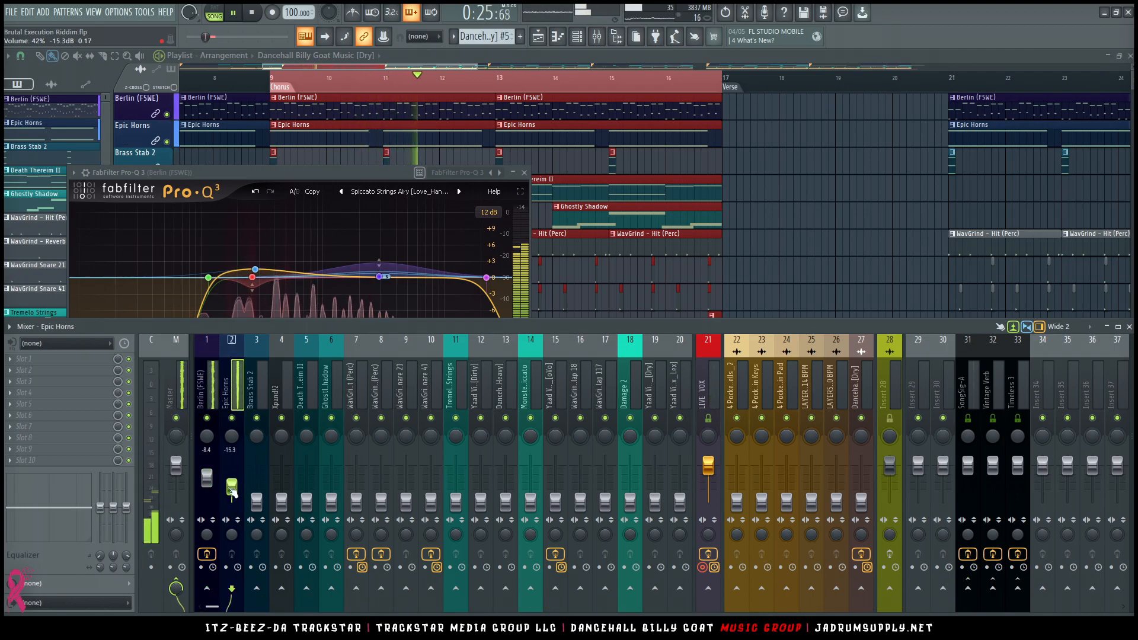
pyautogui.click(61, 359)
pyautogui.moveTo(273, 156)
pyautogui.moveTo(357, 166)
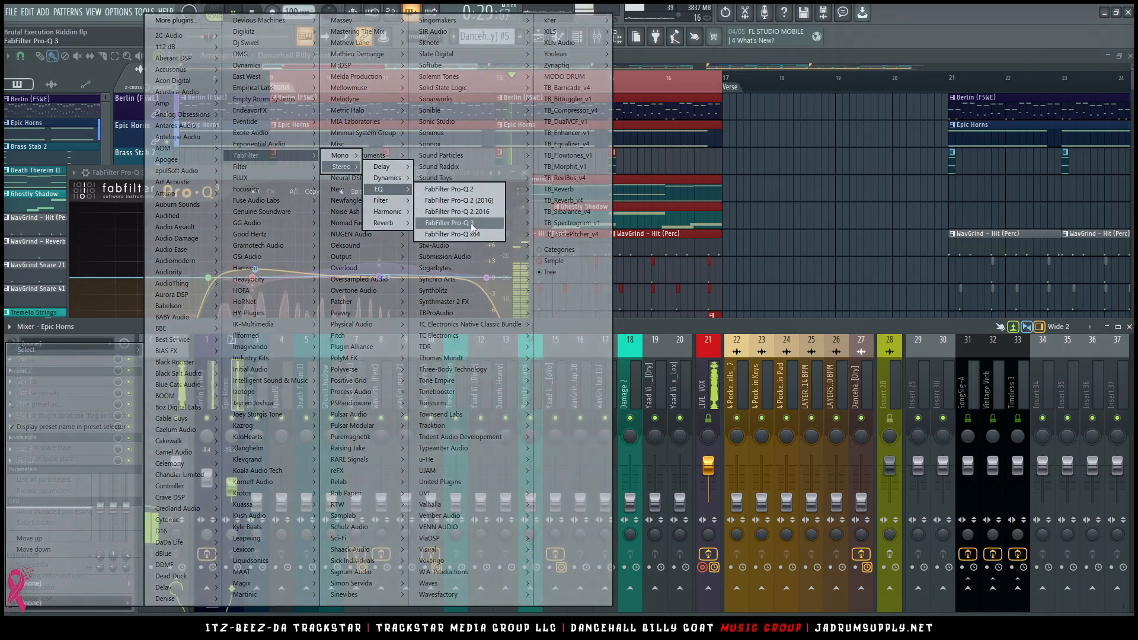
pyautogui.click(471, 223)
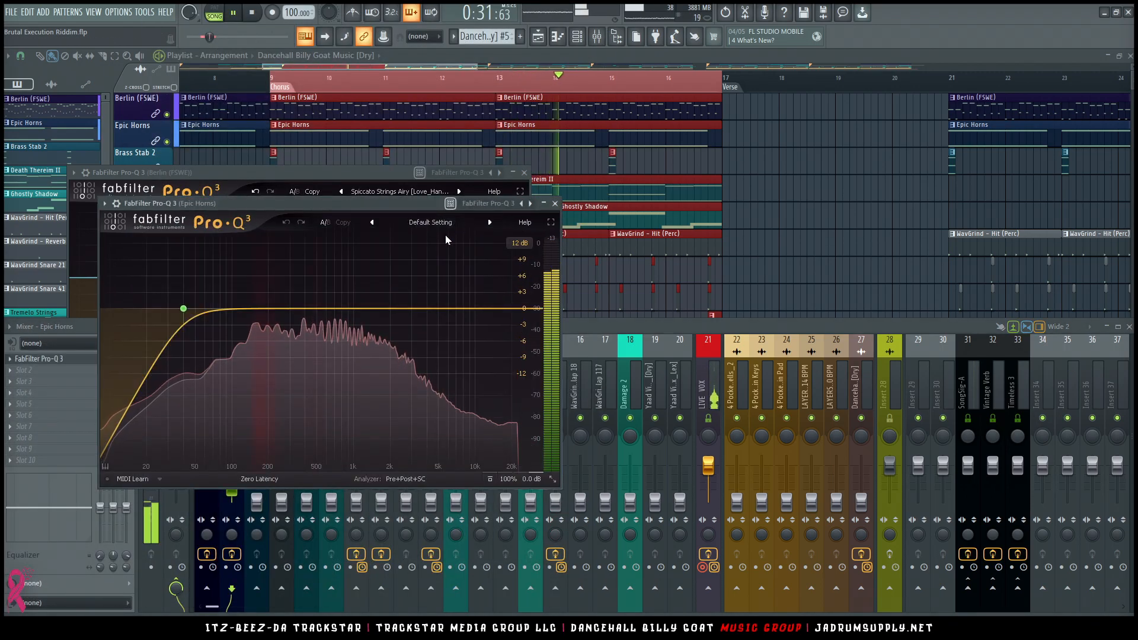
# Load the French Horns [Airy_Wide_Dynamic] EQ preset on Epic Horns and lower its fader to about -16.1 dB
pyautogui.click(424, 223)
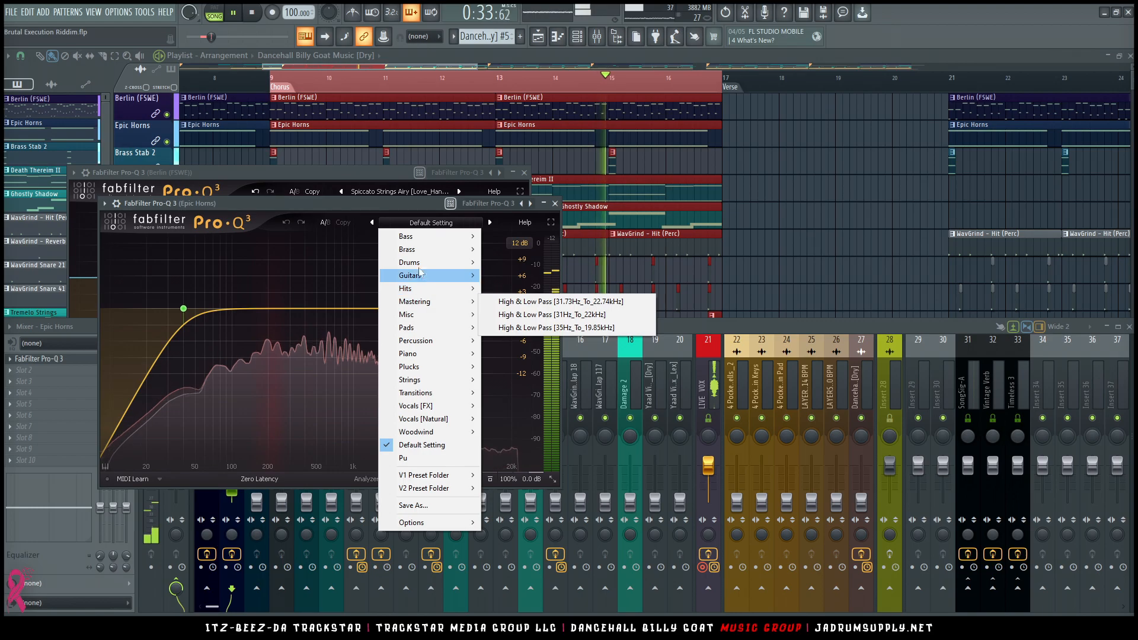
pyautogui.moveTo(427, 251)
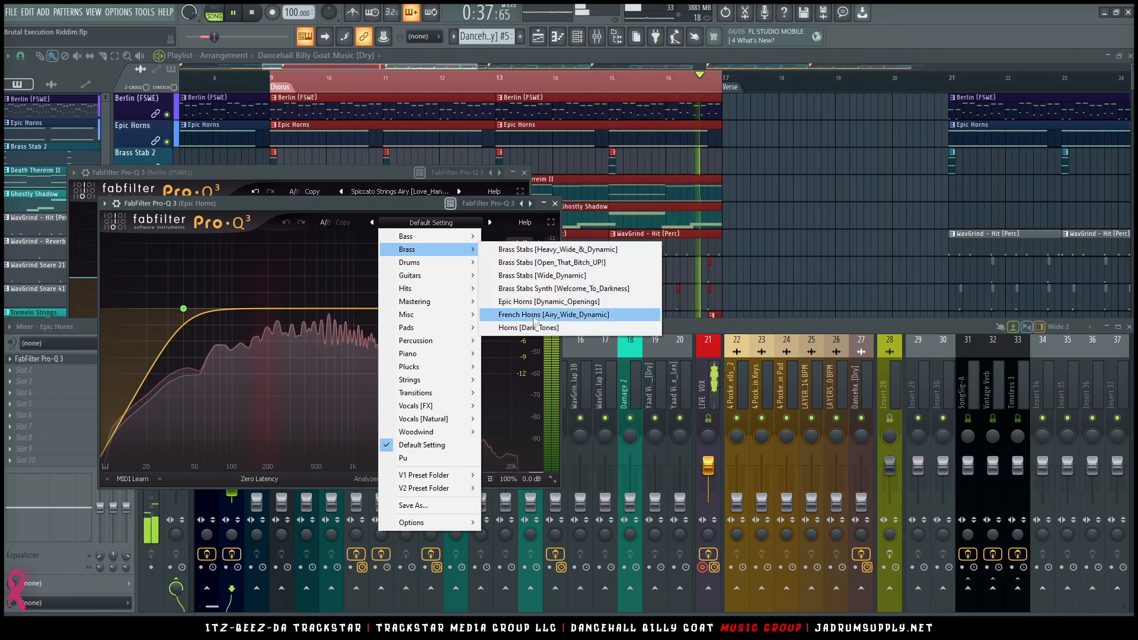
pyautogui.click(535, 322)
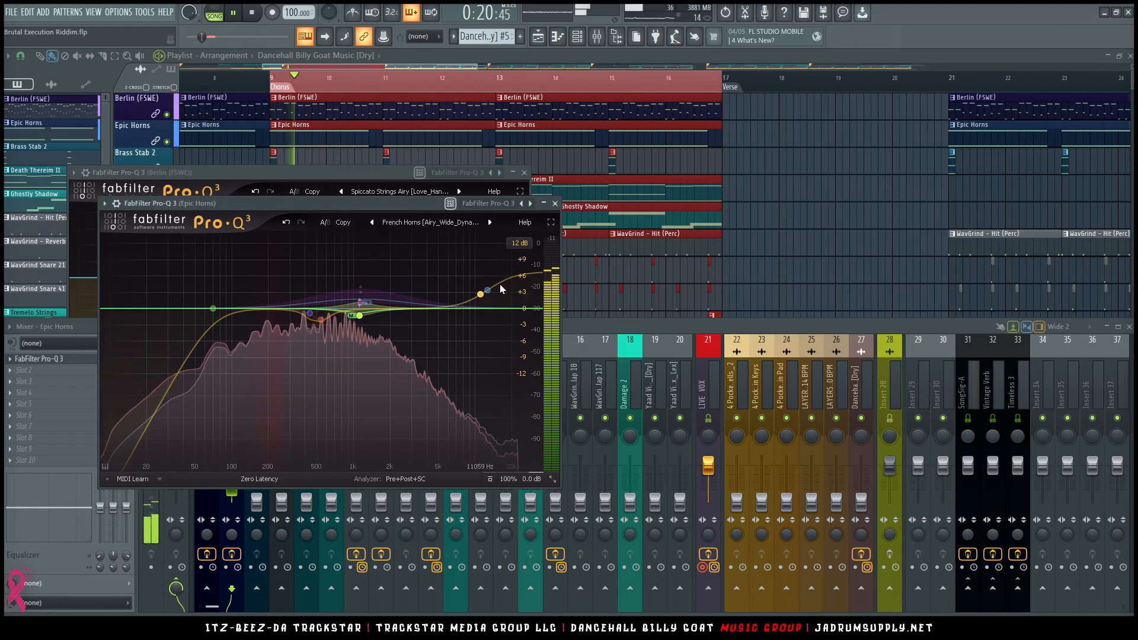
pyautogui.click(555, 203)
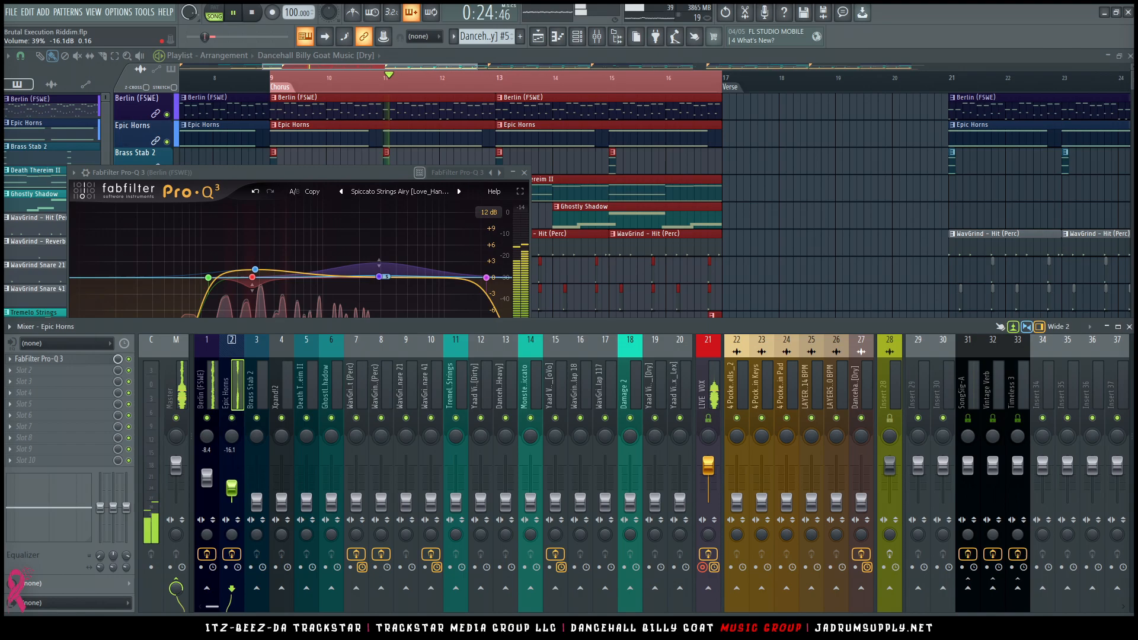
# Insert the ValhallaPlate_x64 reverb in the second effect slot of Epic Horns and stop playback
pyautogui.click(54, 380)
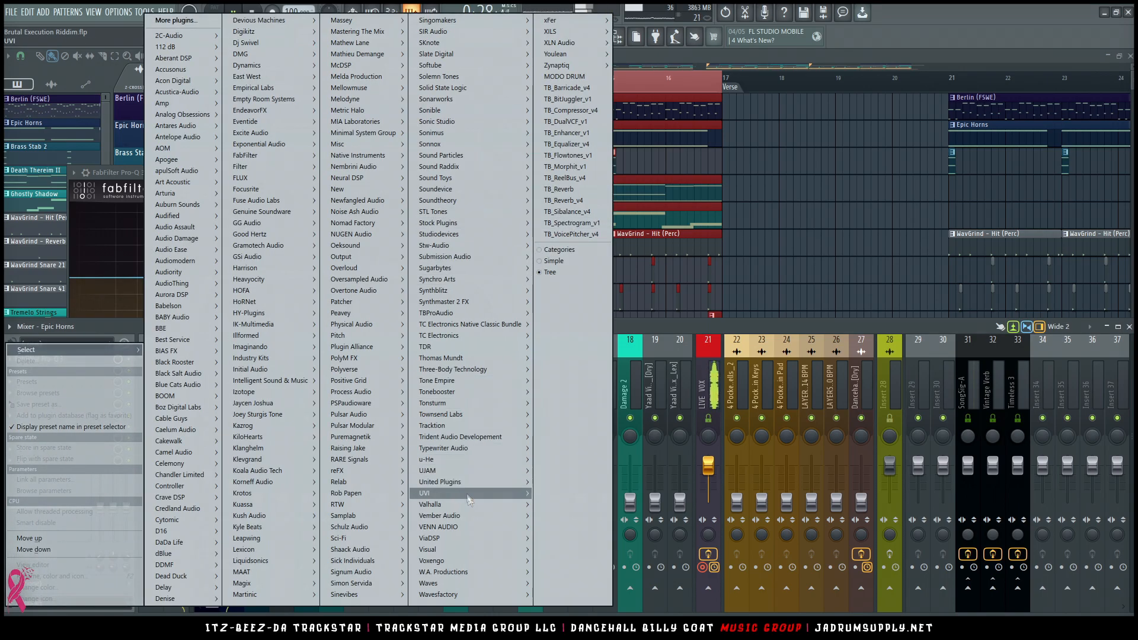
pyautogui.moveTo(569, 526)
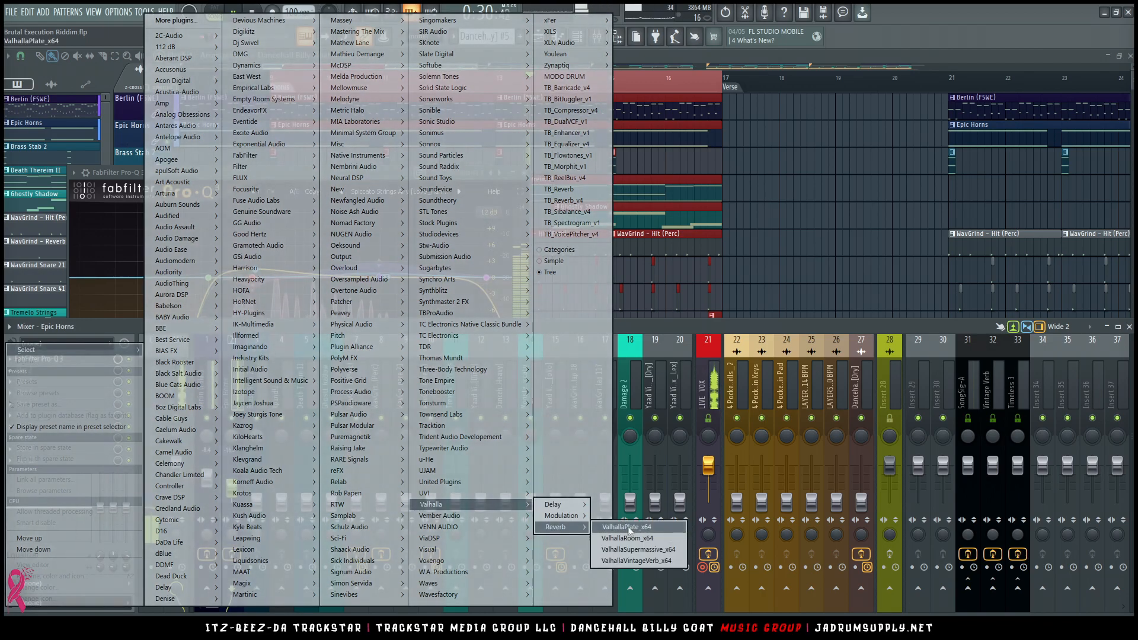
pyautogui.click(638, 529)
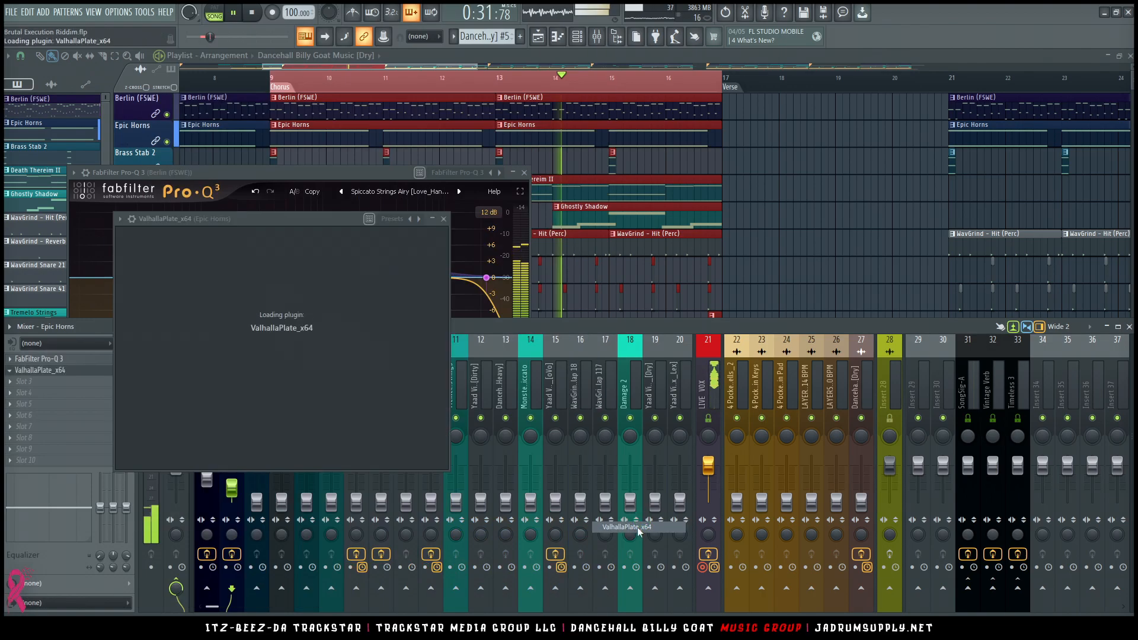
pyautogui.press('space')
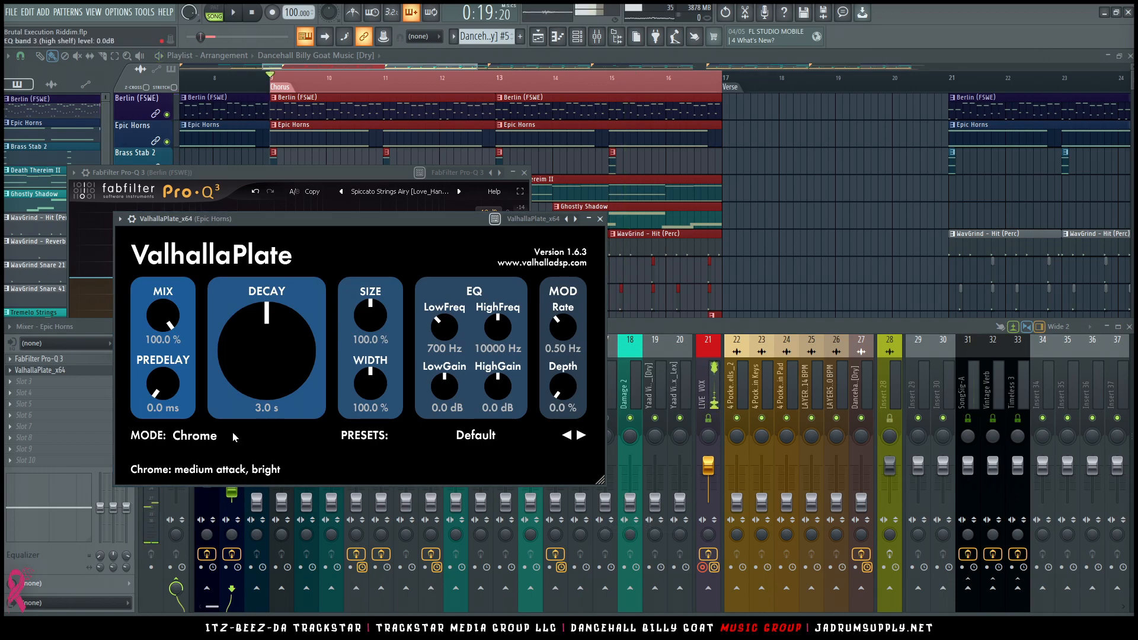
# Set ValhallaPlate on Epic Horns to Steel mode with 30% mix and 4.5 s decay, and close it with the loop playing
pyautogui.click(233, 436)
pyautogui.click(205, 262)
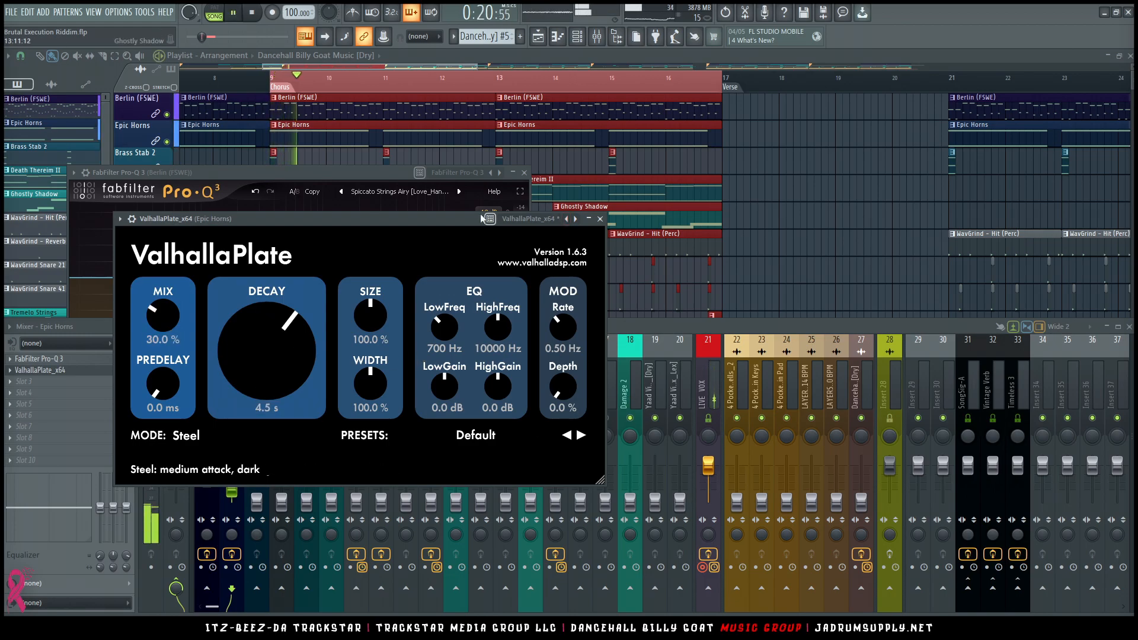
pyautogui.press('space')
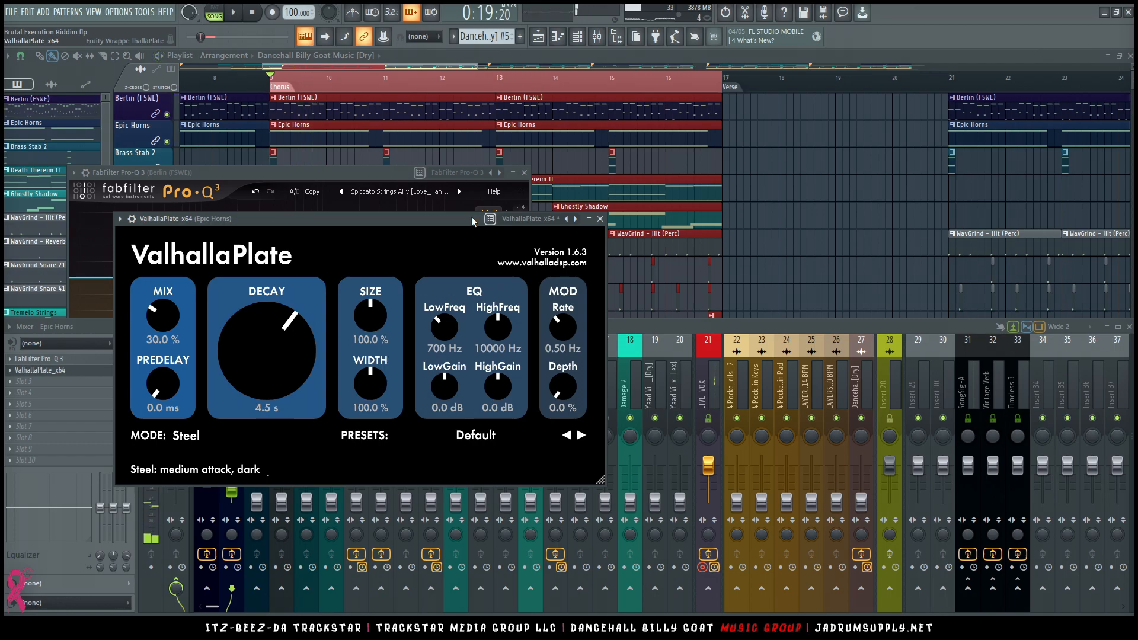
pyautogui.moveTo(471, 217); pyautogui.dragTo(648, 121)
pyautogui.press('space')
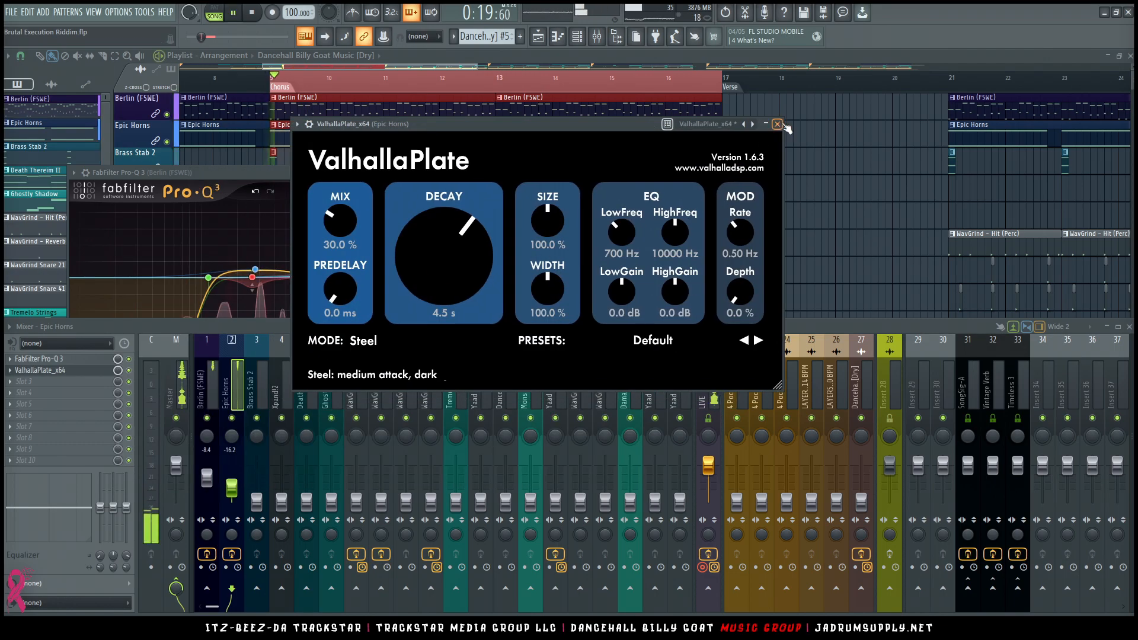
pyautogui.click(776, 122)
# Lower the Epic Horns fader to about -17.2 dB and raise the Brass Stab 2 fader to about -11.7 dB
pyautogui.moveTo(232, 487); pyautogui.dragTo(231, 490)
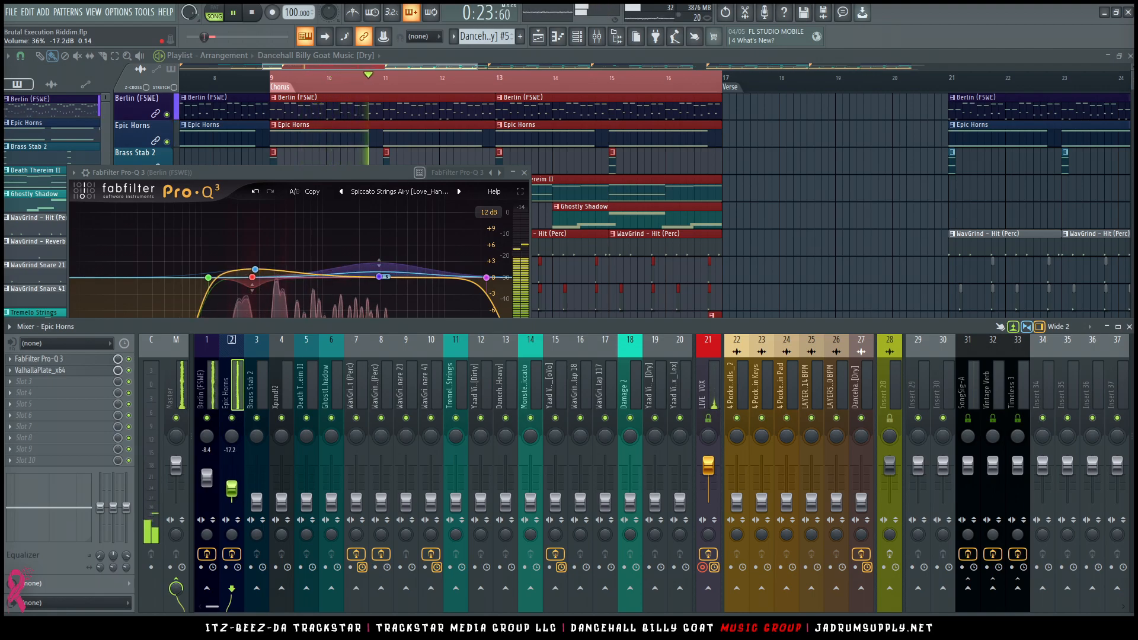
pyautogui.click(258, 403)
pyautogui.moveTo(257, 502); pyautogui.dragTo(257, 497)
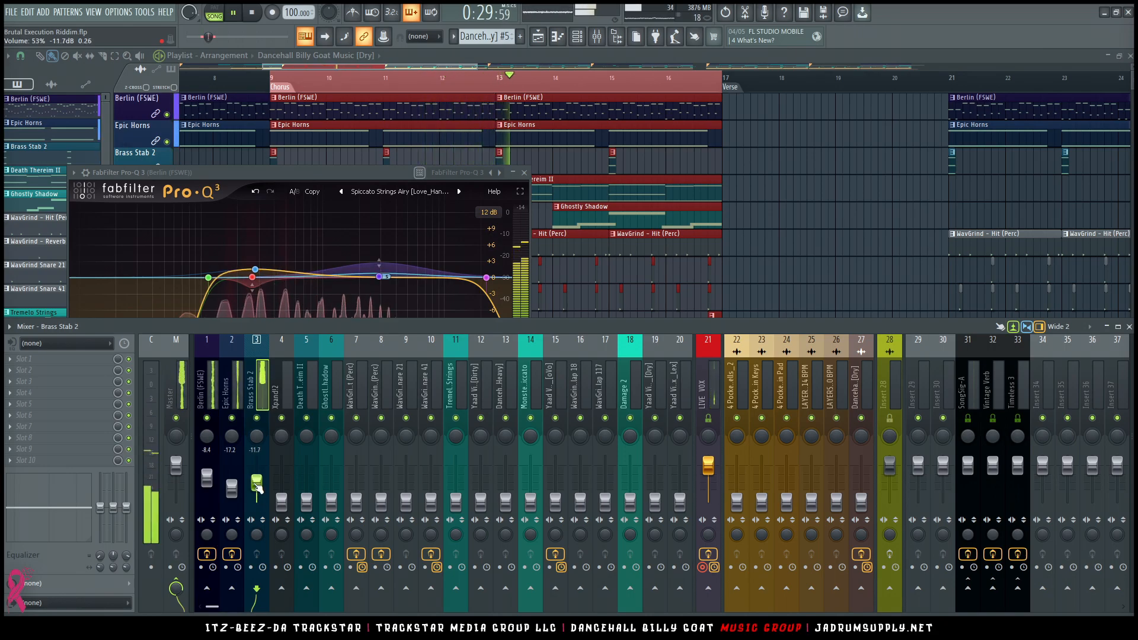
# Insert FabFilter Pro-Q 3 in the first effect slot of the Brass Stab 2 track
pyautogui.click(36, 358)
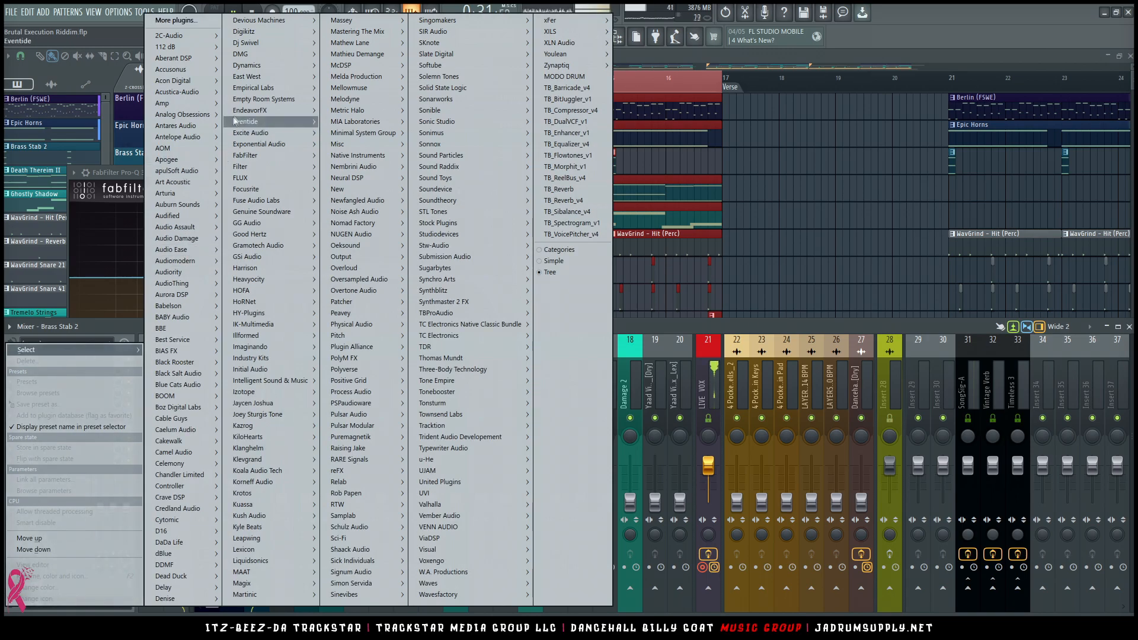
pyautogui.moveTo(270, 155)
pyautogui.moveTo(341, 167)
pyautogui.moveTo(409, 193)
pyautogui.click(470, 223)
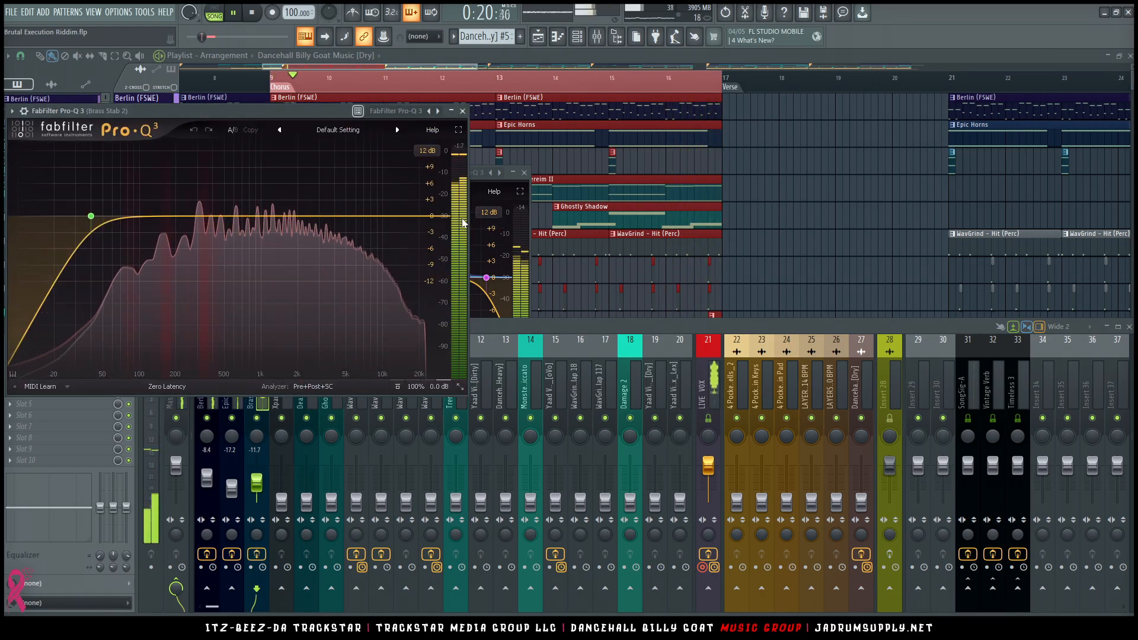
# Load the Brass Stabs [Open_That_Bitch_UP!] preset in the Brass Stab 2 Pro-Q 3 and move its window aside
pyautogui.click(383, 128)
pyautogui.moveTo(356, 156)
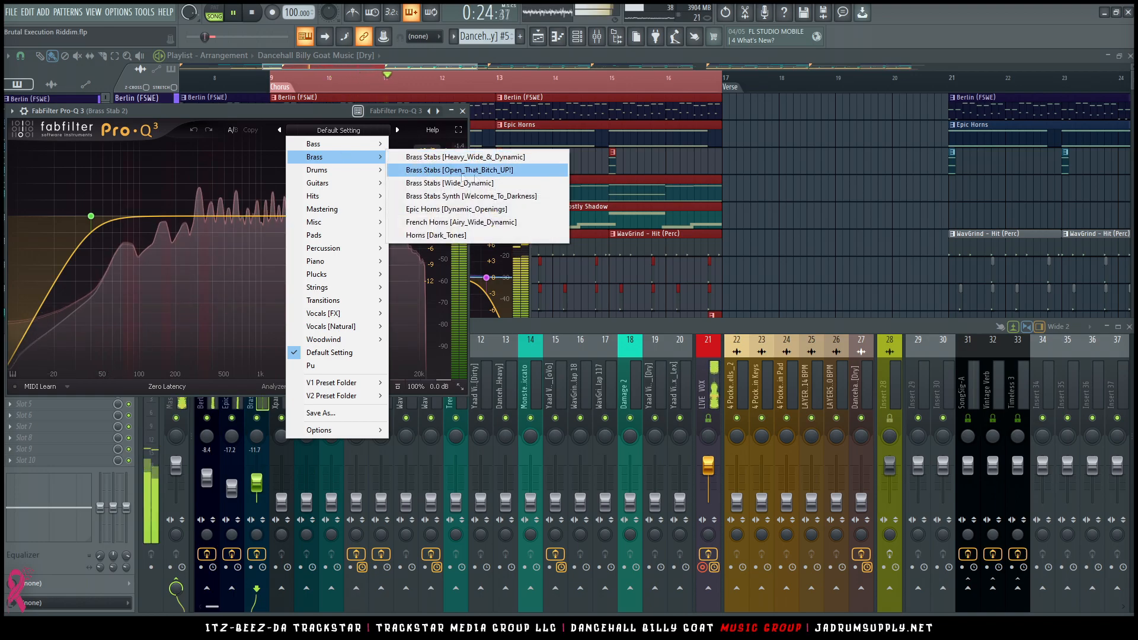
pyautogui.click(434, 171)
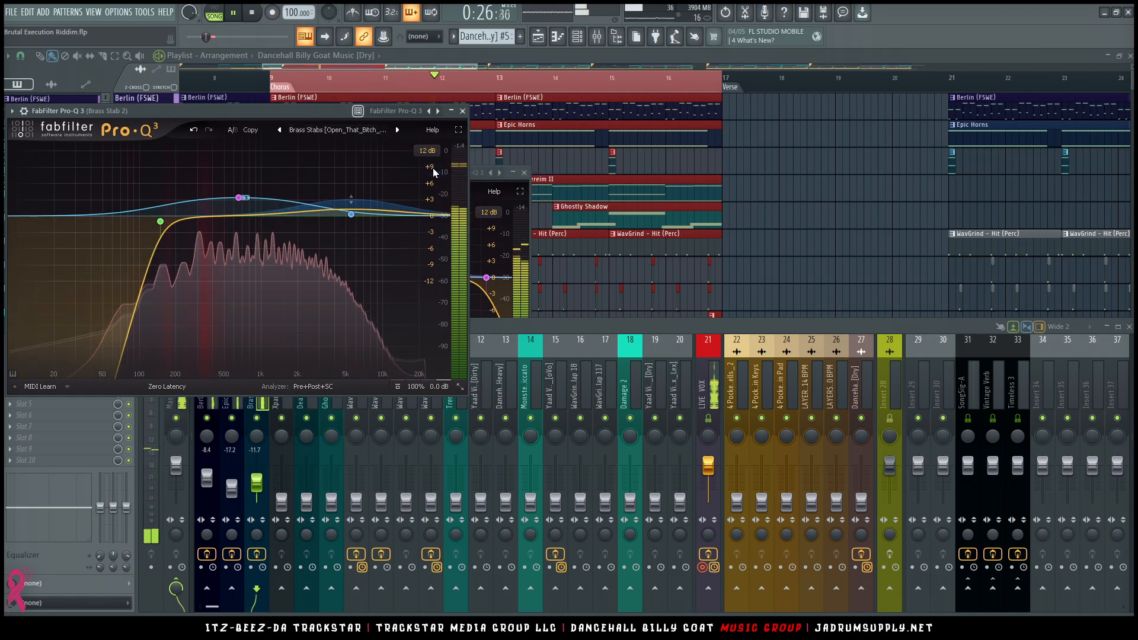
pyautogui.moveTo(329, 110); pyautogui.dragTo(811, 62)
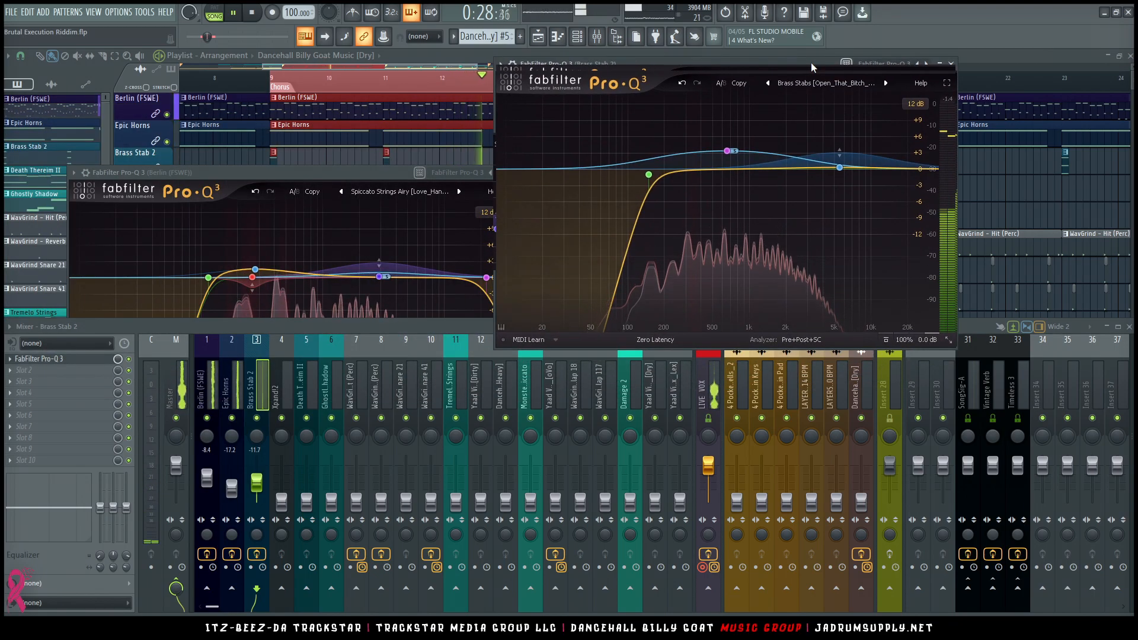
# Insert the ValhallaPlate_x64 reverb in the second effect slot of the Brass Stab 2 track
pyautogui.click(262, 398)
pyautogui.click(78, 372)
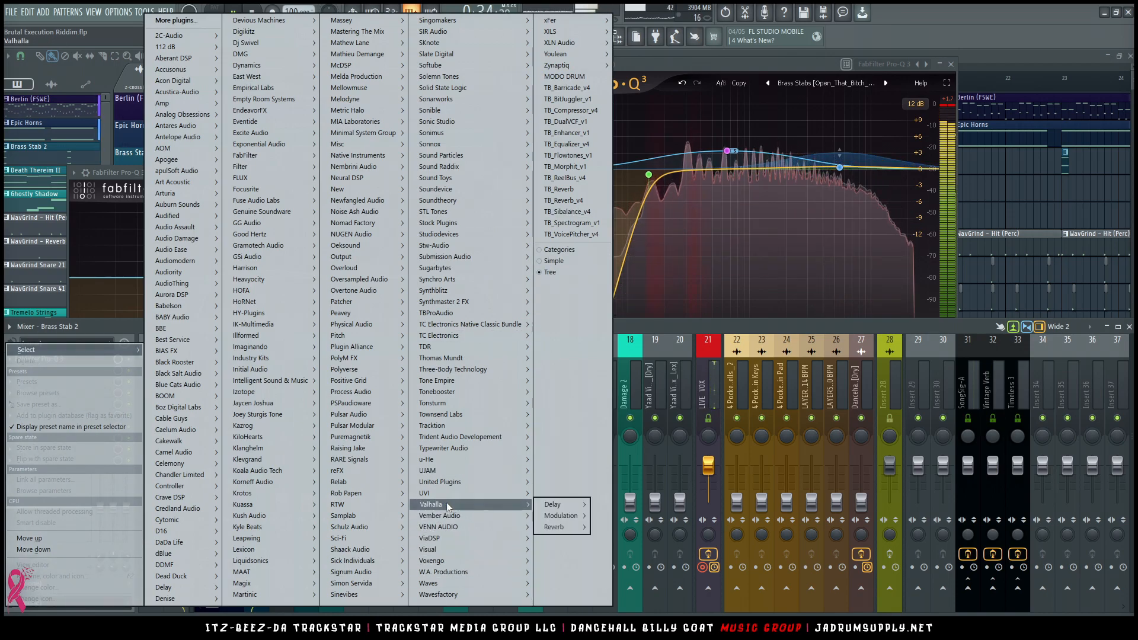
pyautogui.moveTo(435, 504)
pyautogui.moveTo(584, 530)
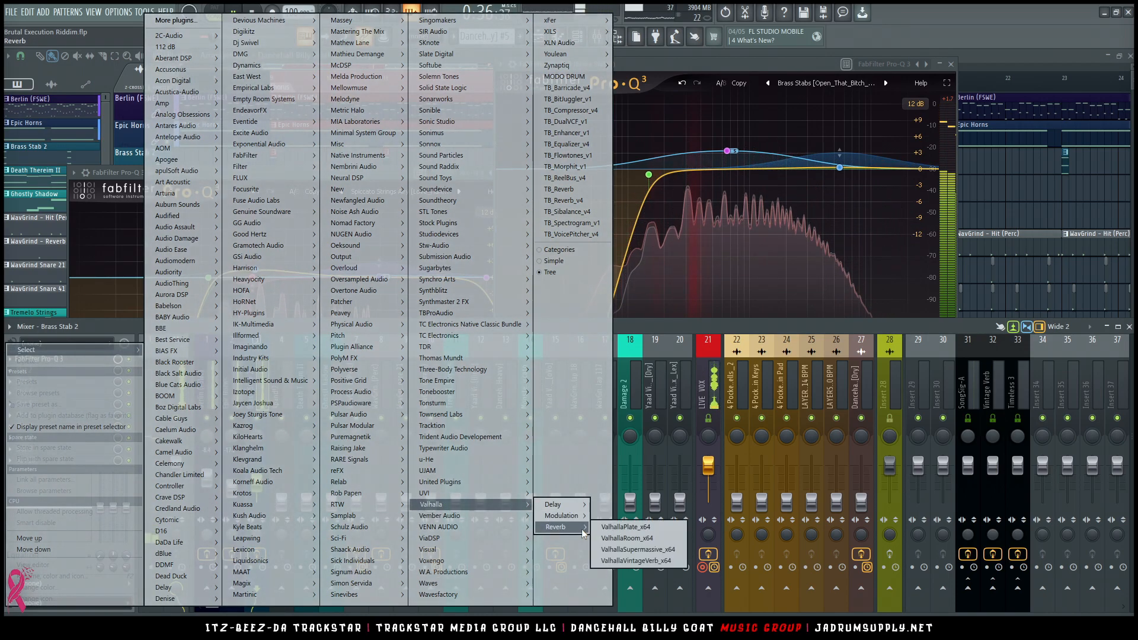
pyautogui.click(645, 520)
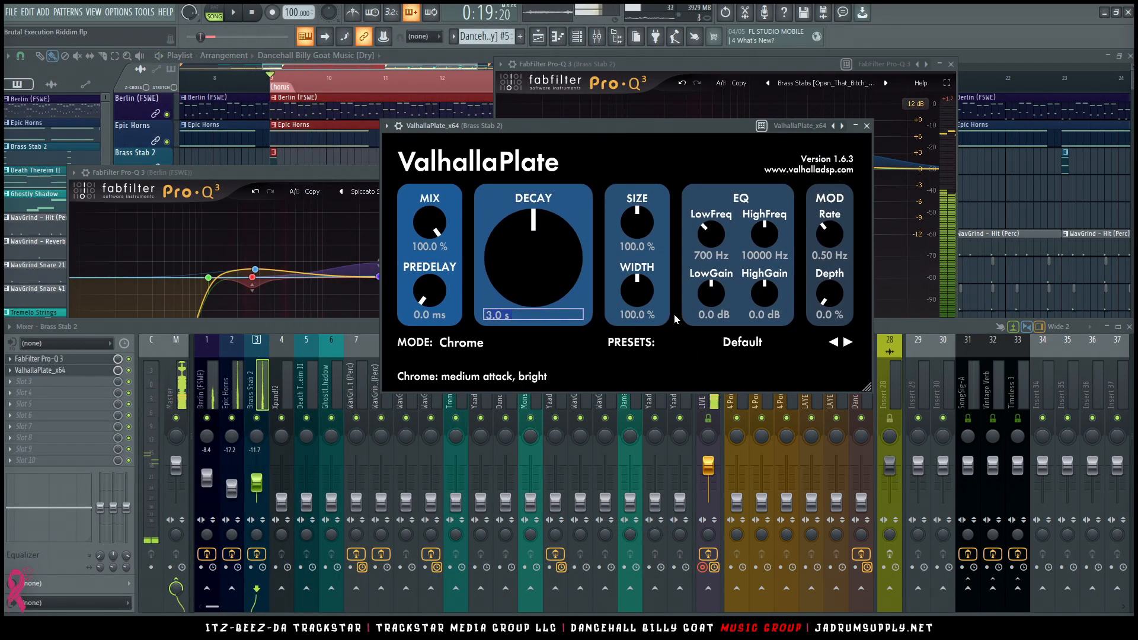
# Set ValhallaPlate on Brass Stab 2 to 1.8 s decay and 20% mix, and lower the track's fader to about -23.6 dB during playback
pyautogui.write('1.8')
pyautogui.press('Return')
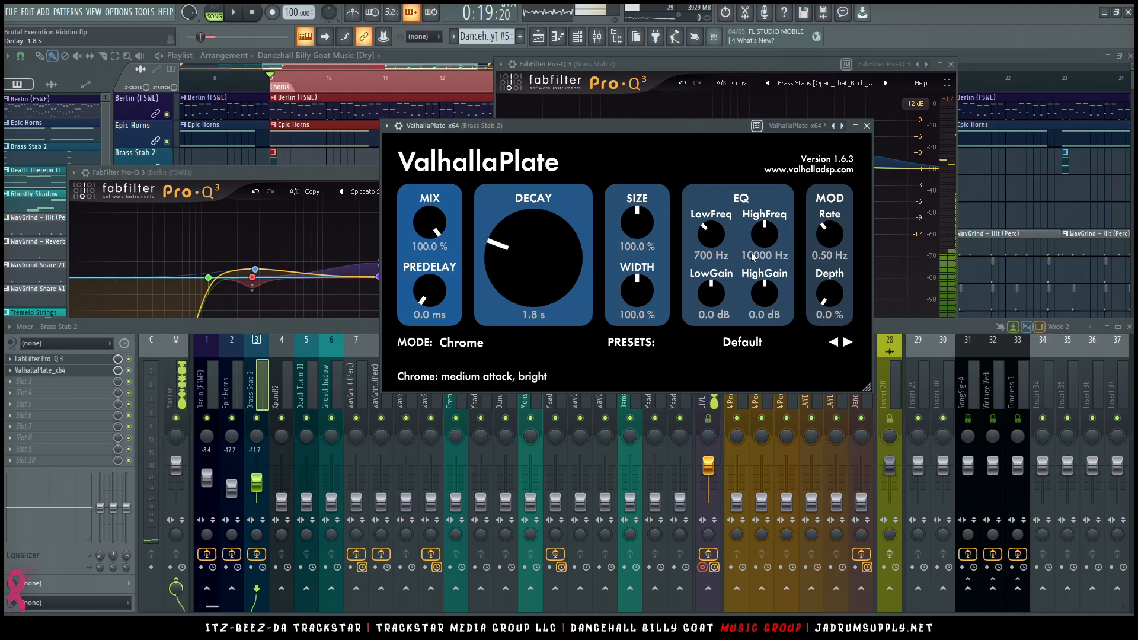
pyautogui.write('20')
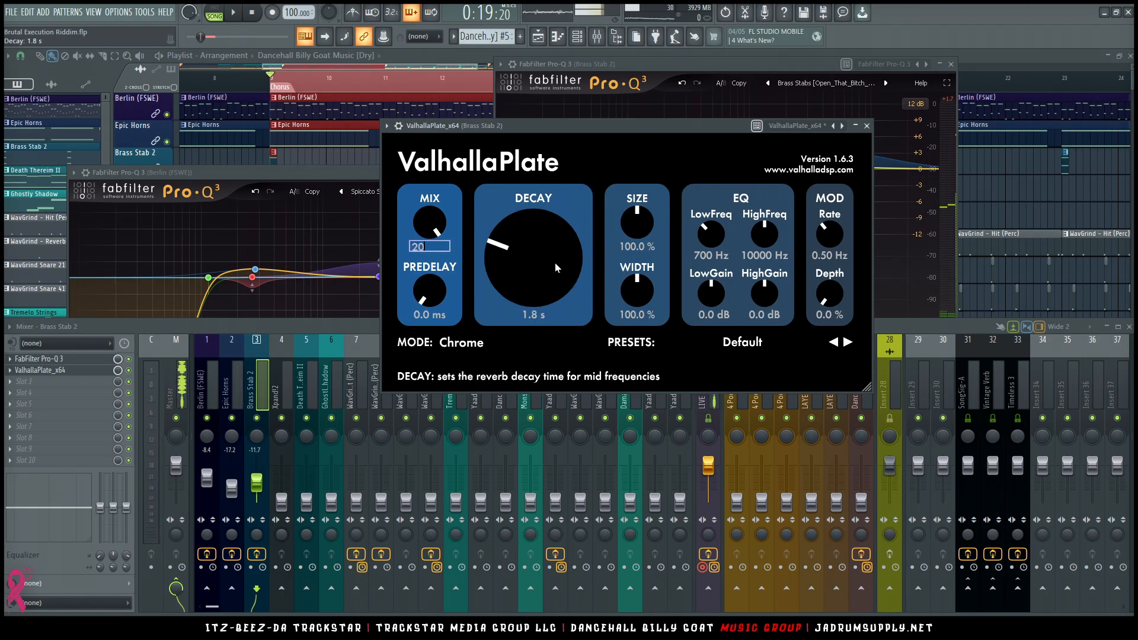
pyautogui.press('Return')
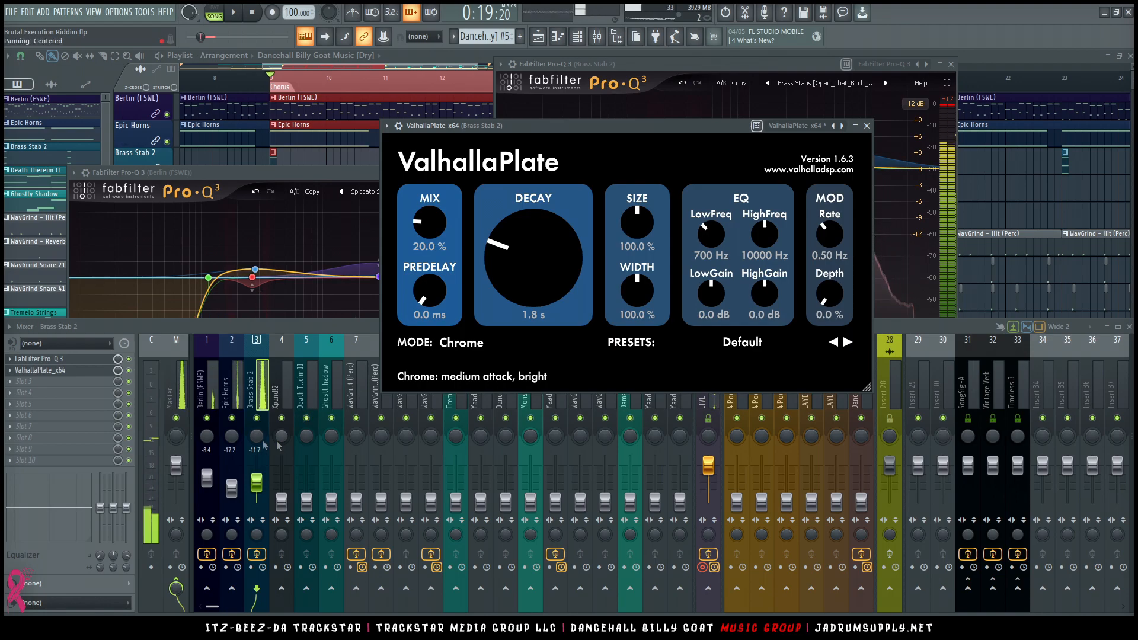
pyautogui.moveTo(257, 482); pyautogui.dragTo(256, 488)
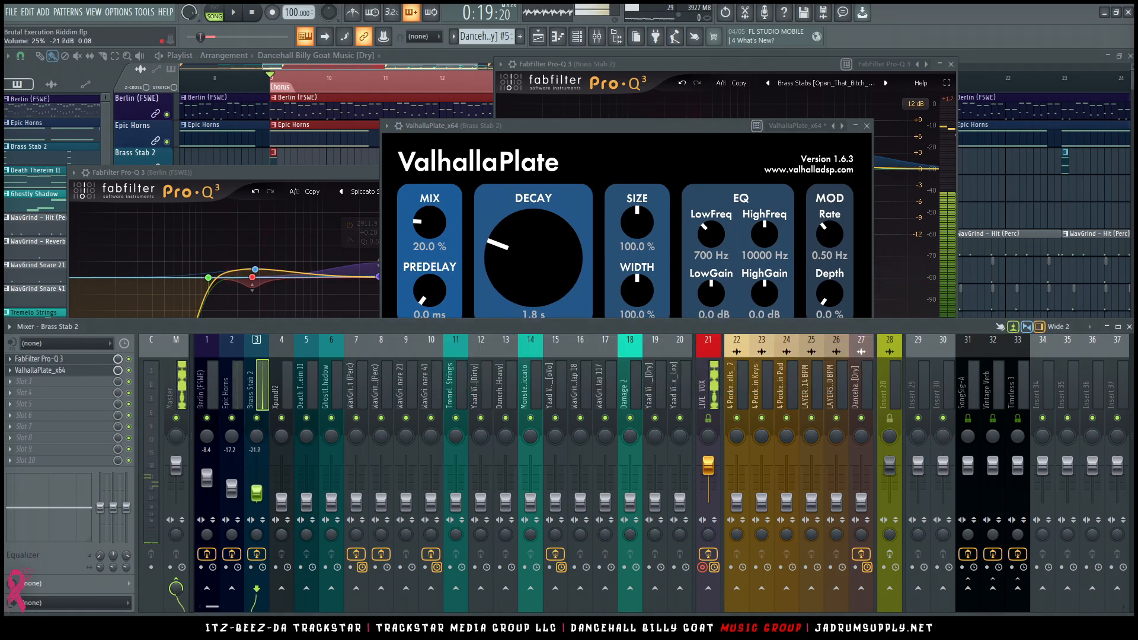
pyautogui.press('space')
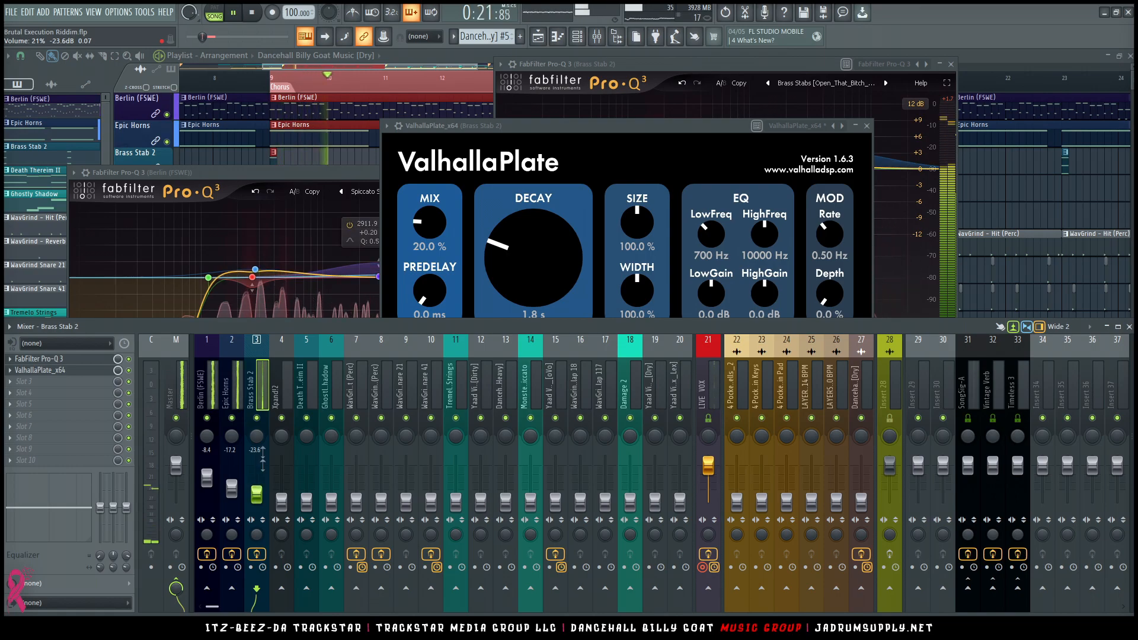
# Stop playback, open the Xpand!2 channel from the channel rack, and rename it Beneath The Waves
pyautogui.click(286, 387)
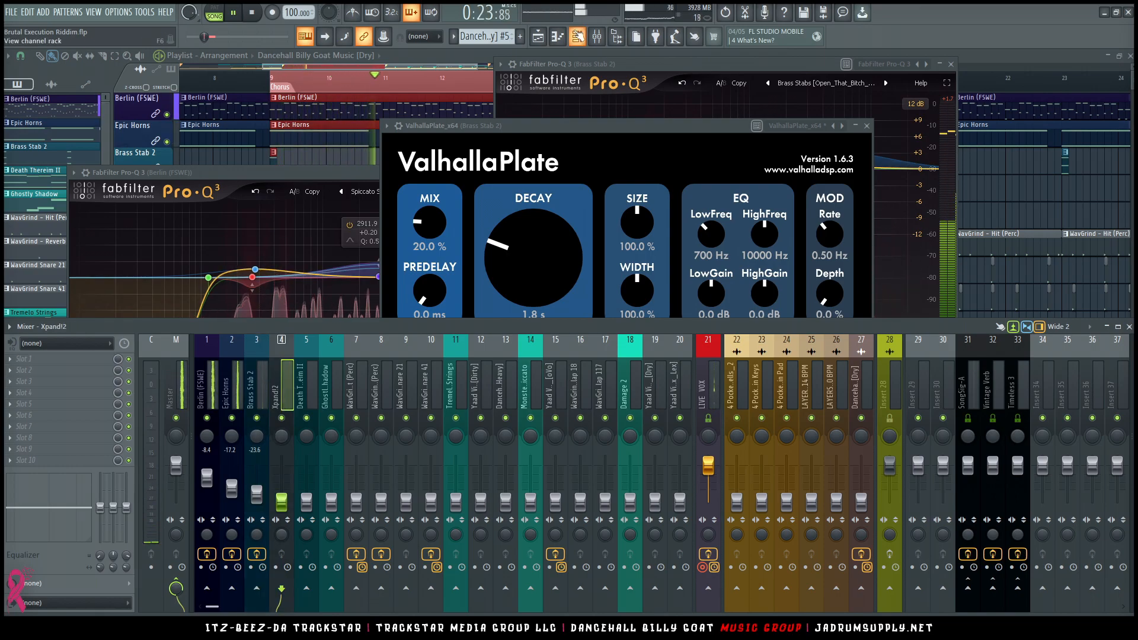
pyautogui.press('F6')
pyautogui.press('space')
pyautogui.click(418, 172)
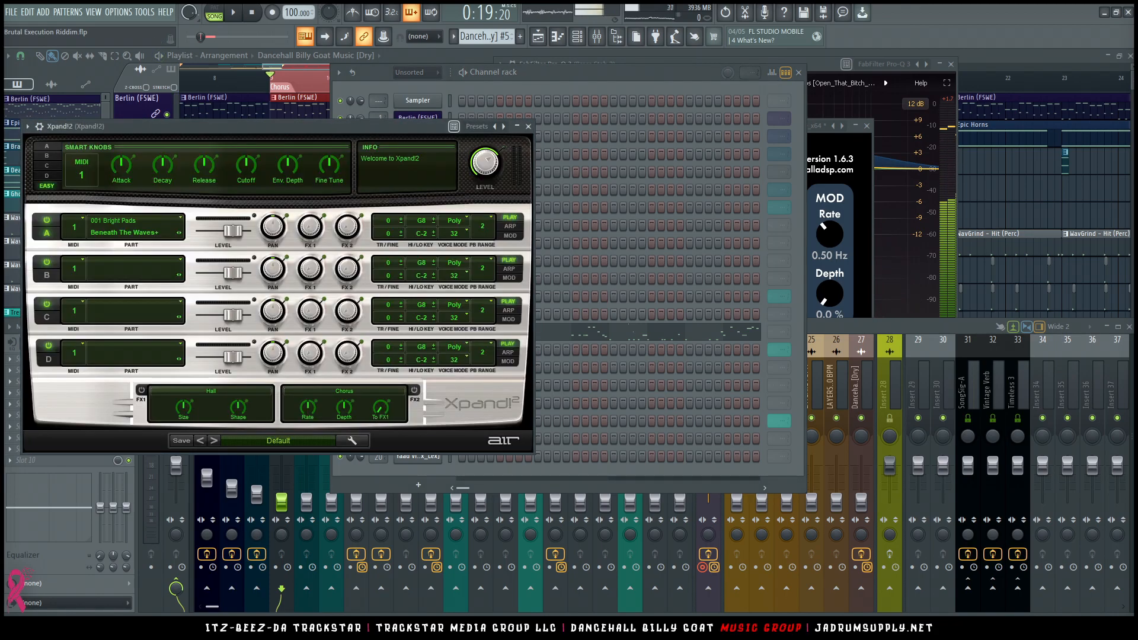
pyautogui.press('F2')
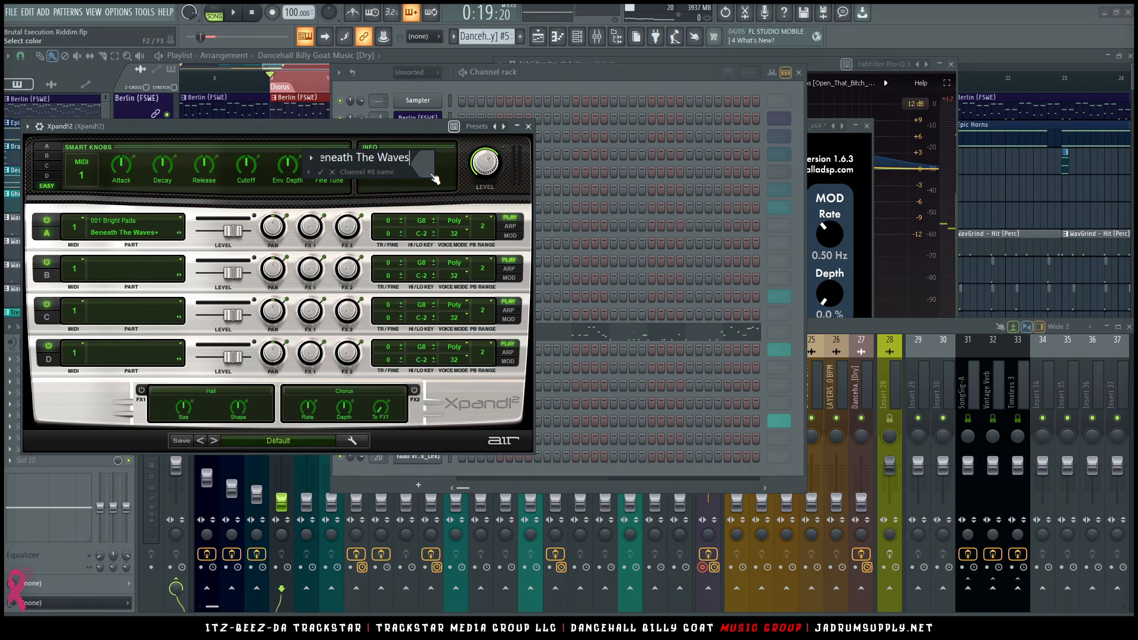
pyautogui.press('Return')
# Step through the patterns in the channel rack to check whether the Beneath The Waves channel contains any notes
pyautogui.click(614, 100)
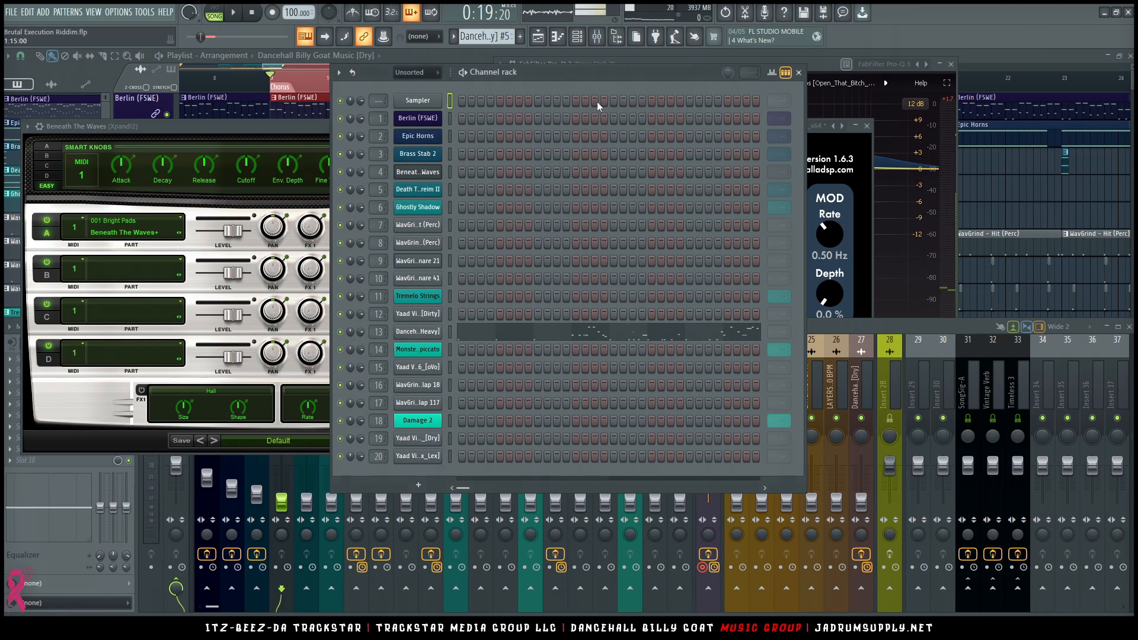
pyautogui.press('KP_Add')
pyautogui.press('Left')
pyautogui.press('Left')
pyautogui.press('Left')
pyautogui.press('Left')
pyautogui.press('Left')
pyautogui.press('Left')
pyautogui.press('Left')
pyautogui.press('Left')
pyautogui.press('Left')
pyautogui.press('Left')
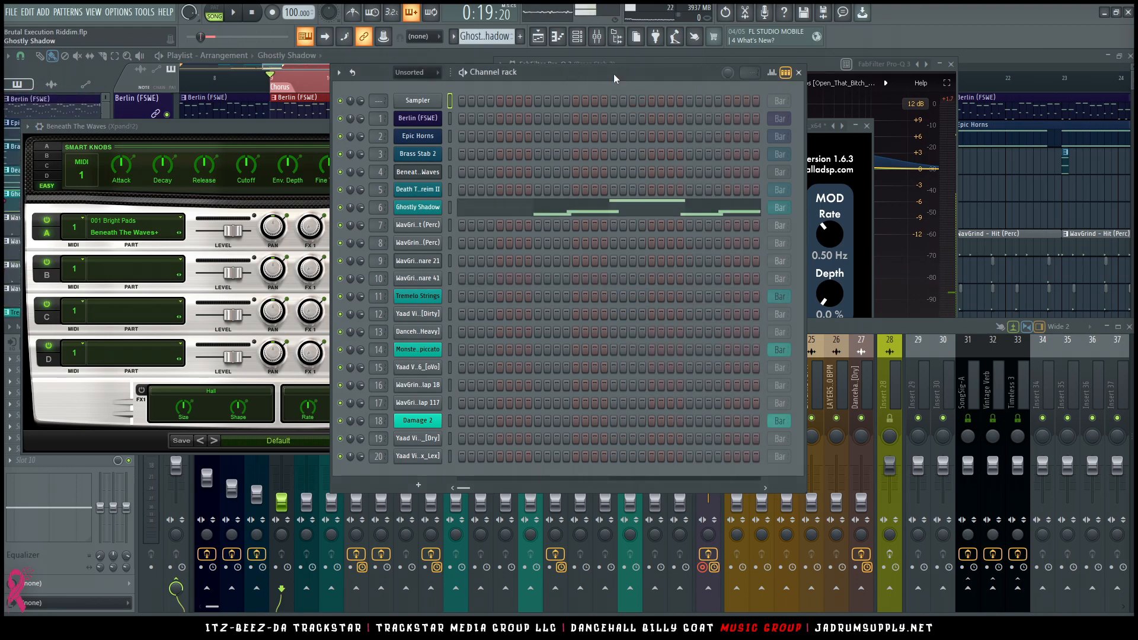
pyautogui.press('Right')
pyautogui.press('Right')
pyautogui.press('Left')
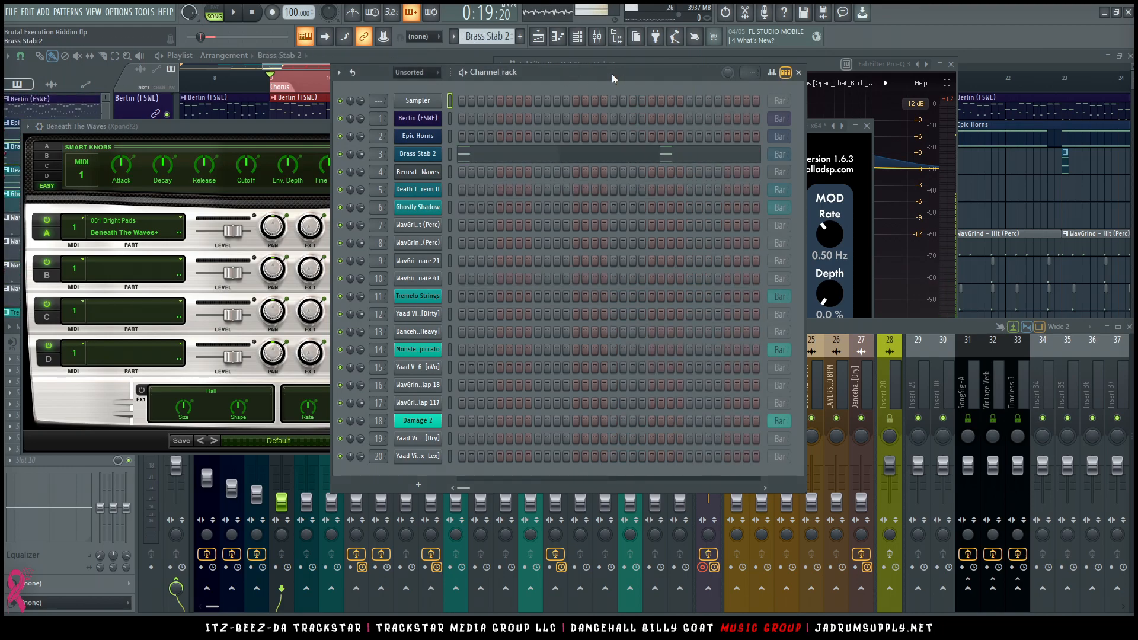
# Reset the Xpand!2 mixer track to its default state
pyautogui.click(913, 353)
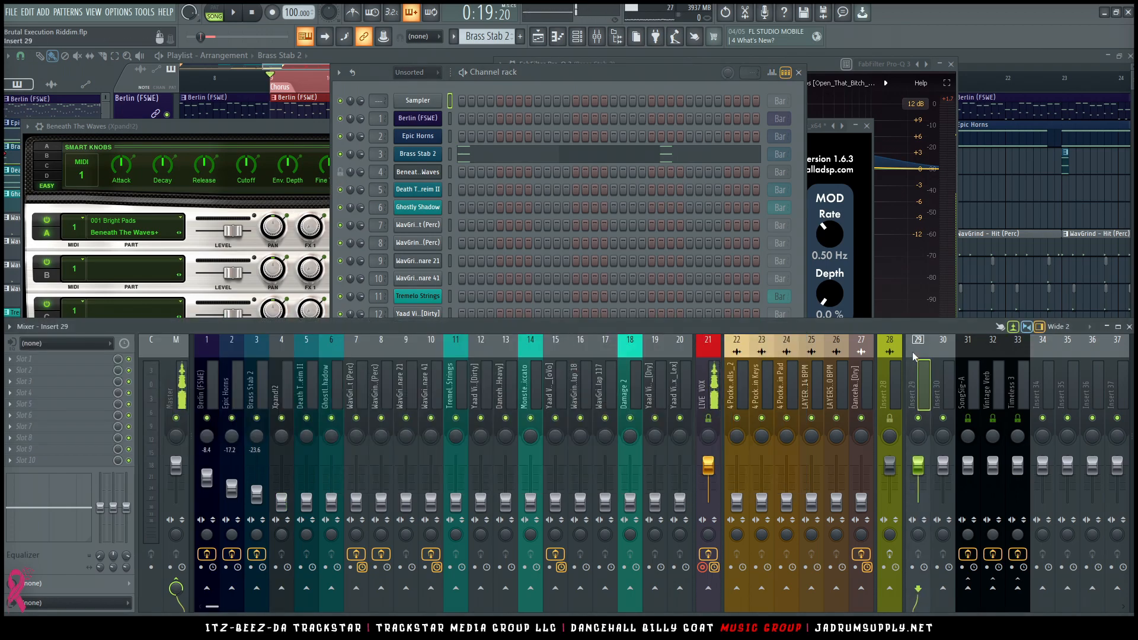
pyautogui.rightClick(290, 388)
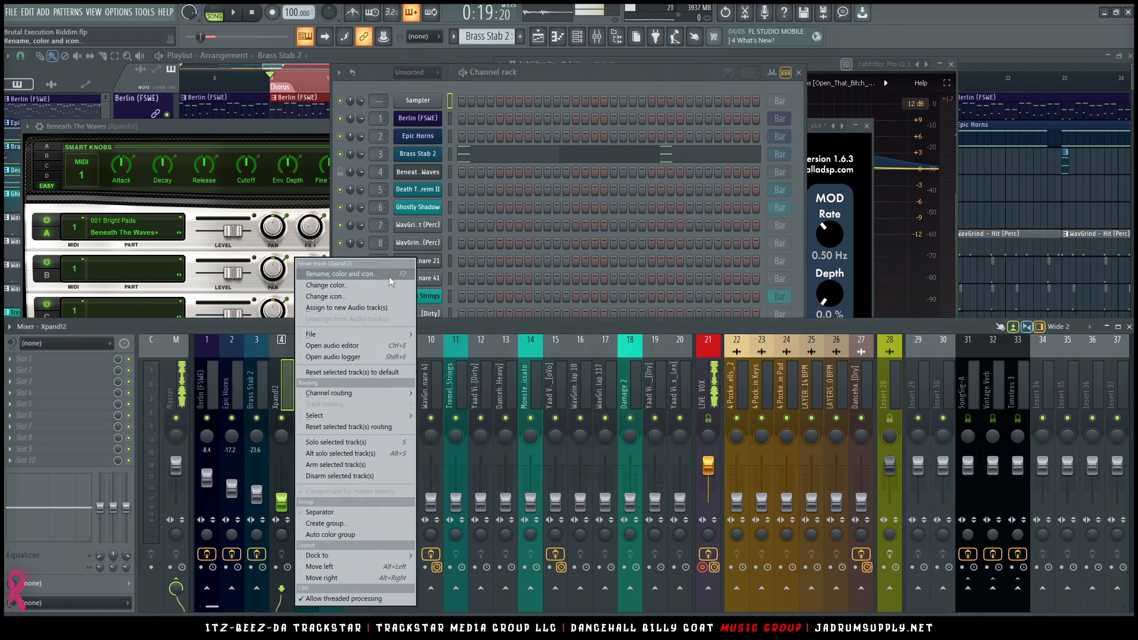
pyautogui.click(365, 382)
pyautogui.press('Return')
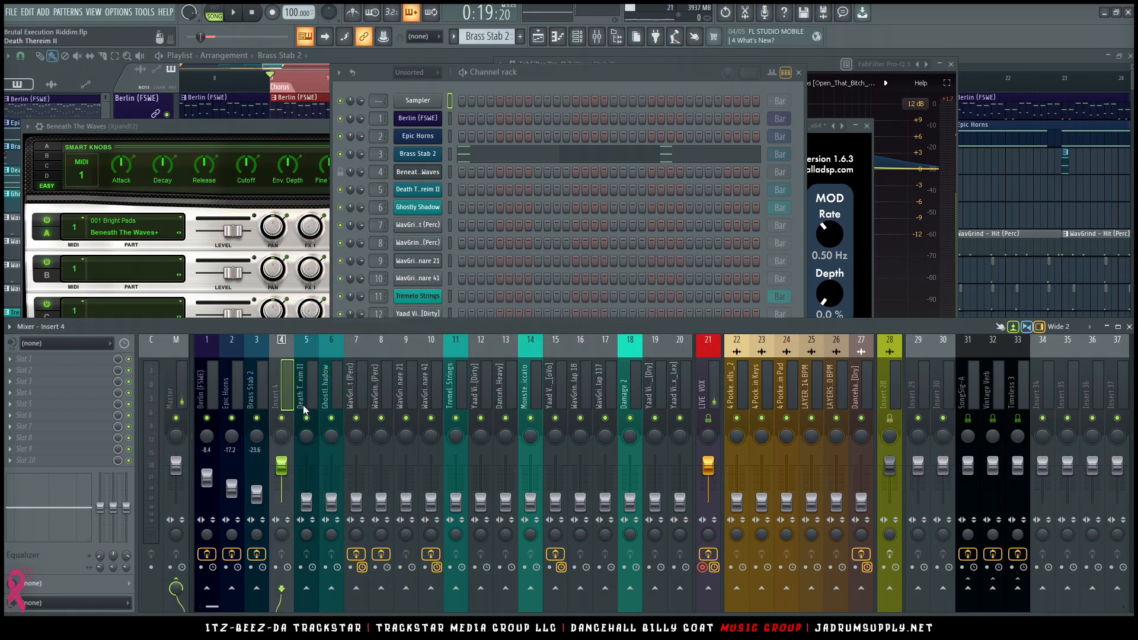
# Move the reset mixer track from position 4 to position 20, behind the other instrument tracks
pyautogui.hotkey('alt', 'Right')
pyautogui.hotkey('alt', 'Right')
pyautogui.hotkey('alt', 'Right')
pyautogui.hotkey('alt', 'Right')
pyautogui.hotkey('alt', 'Right')
pyautogui.hotkey('alt', 'Right')
pyautogui.hotkey('alt', 'Right')
pyautogui.hotkey('alt', 'Right')
pyautogui.hotkey('alt', 'Right')
pyautogui.hotkey('alt', 'Right')
pyautogui.hotkey('alt', 'Right')
pyautogui.hotkey('alt', 'Right')
pyautogui.hotkey('alt', 'Right')
pyautogui.hotkey('alt', 'Right')
pyautogui.hotkey('alt', 'Right')
pyautogui.hotkey('alt', 'Right')
pyautogui.hotkey('alt', 'Right')
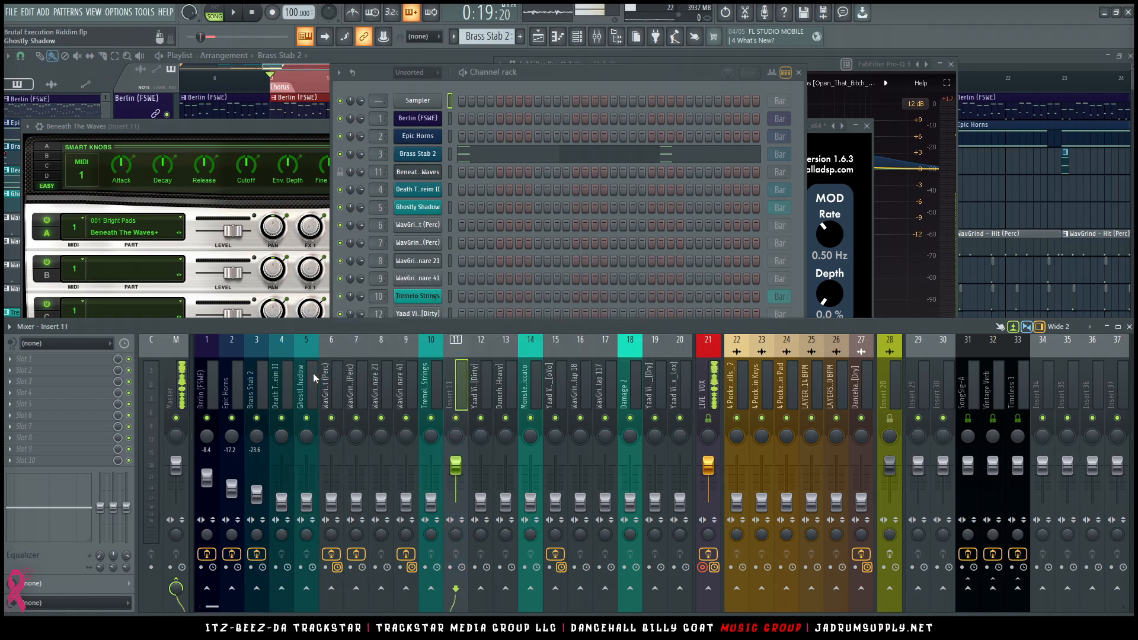
pyautogui.hotkey('alt', 'Left')
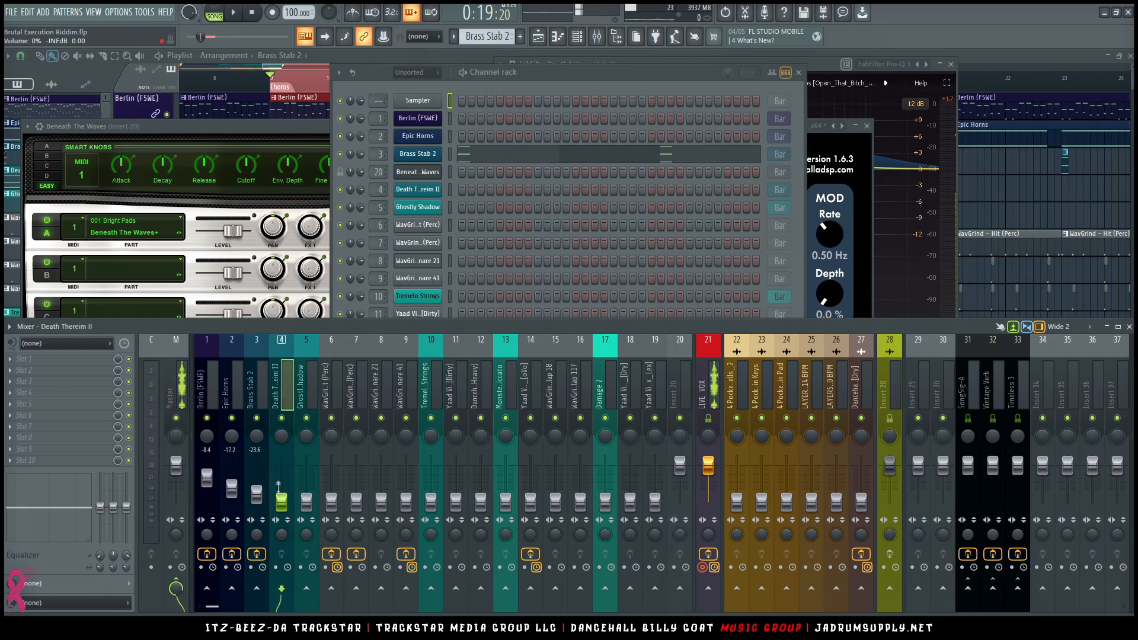
# Raise the Death Thereim II fader to about -11.3 dB over the playing loop, and open its playlist clip in the piano roll showing all notes
pyautogui.press('space')
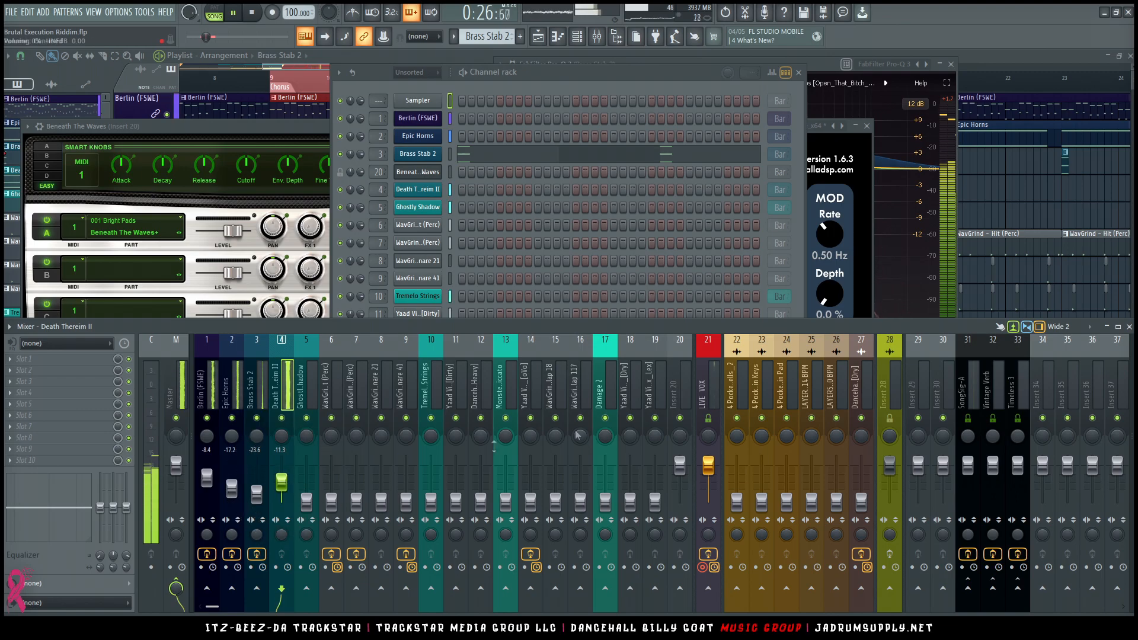
pyautogui.rightClick(987, 176)
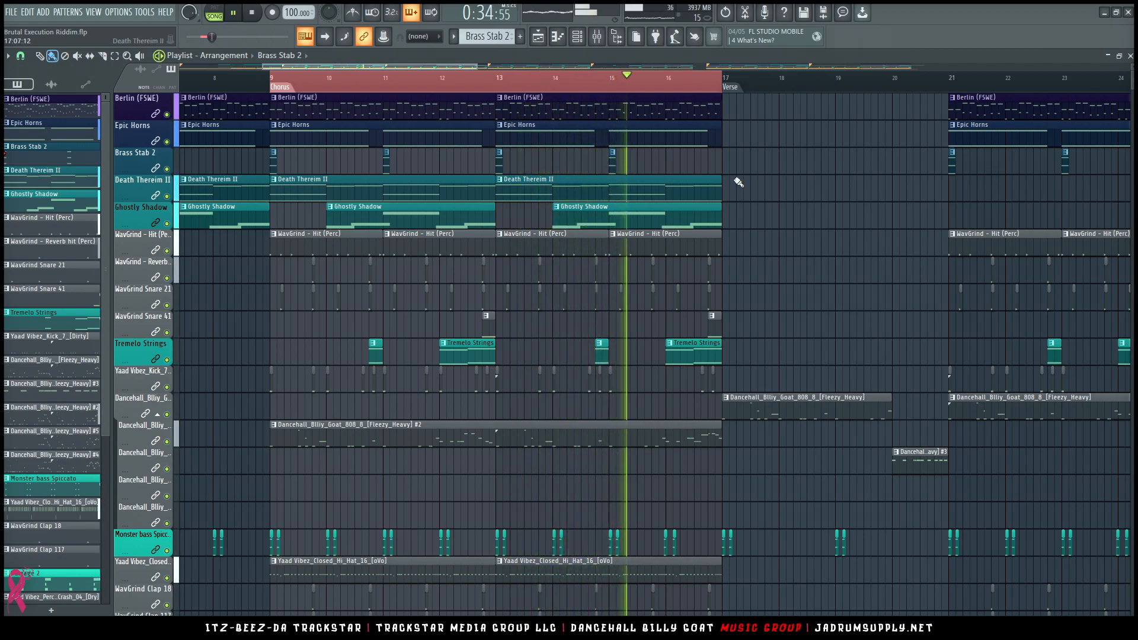
pyautogui.doubleClick(649, 197)
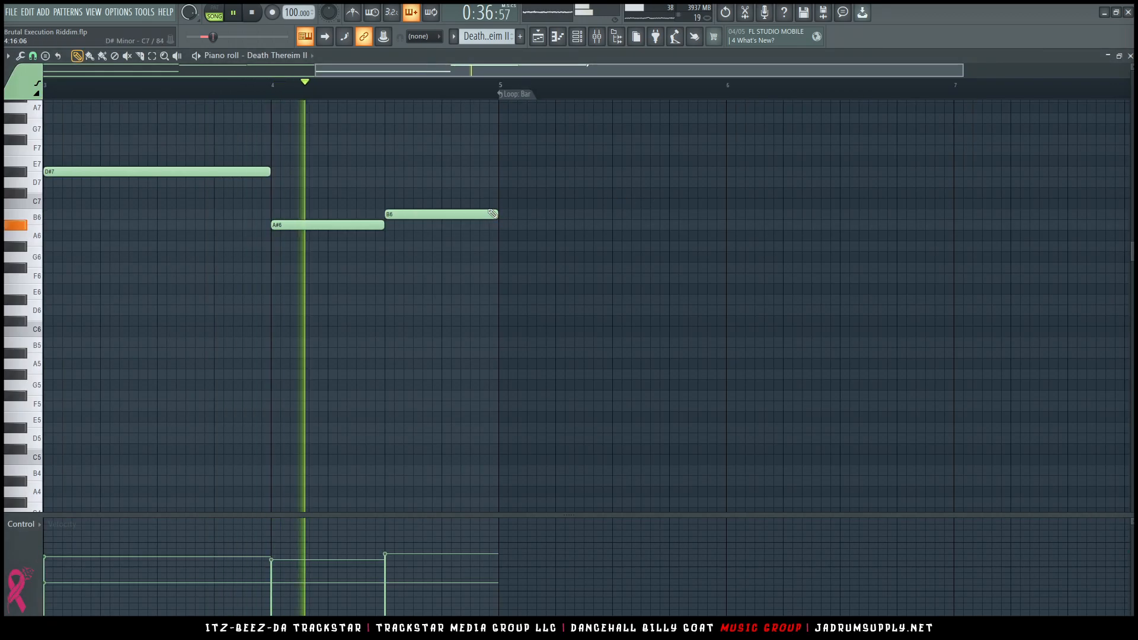
pyautogui.keyDown('ctrl'); pyautogui.rightClick(462, 271); pyautogui.keyUp('ctrl')
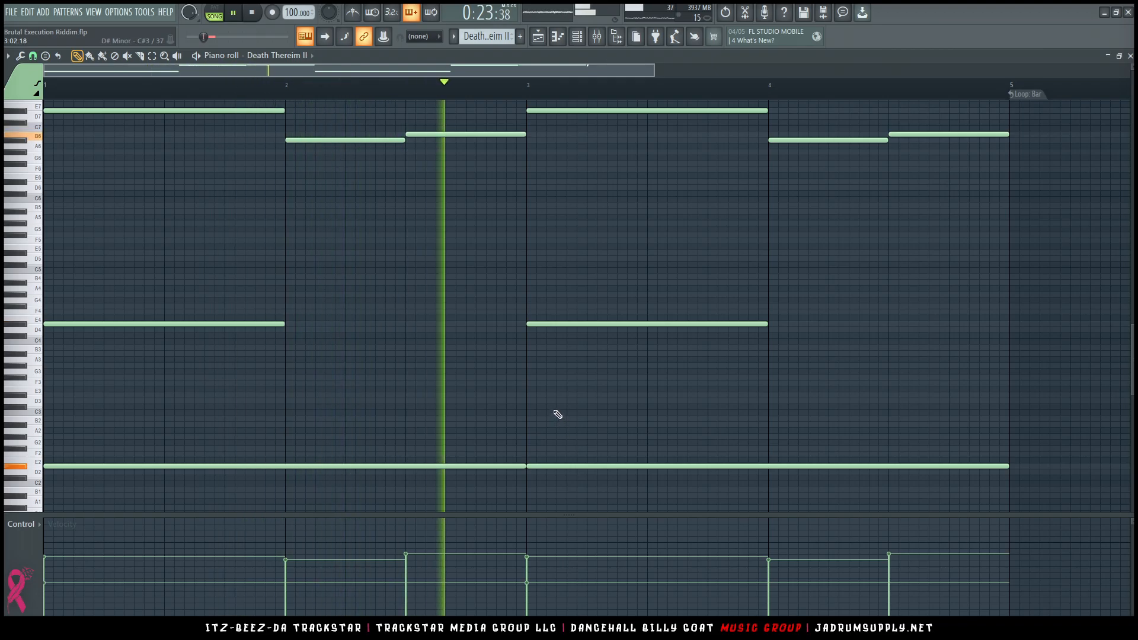
# Slightly shorten the selected D#2 and B6 notes that end at bar 3, and set the piano roll snap to Line
pyautogui.press('ctrl')
pyautogui.moveTo(503, 491); pyautogui.dragTo(511, 121)
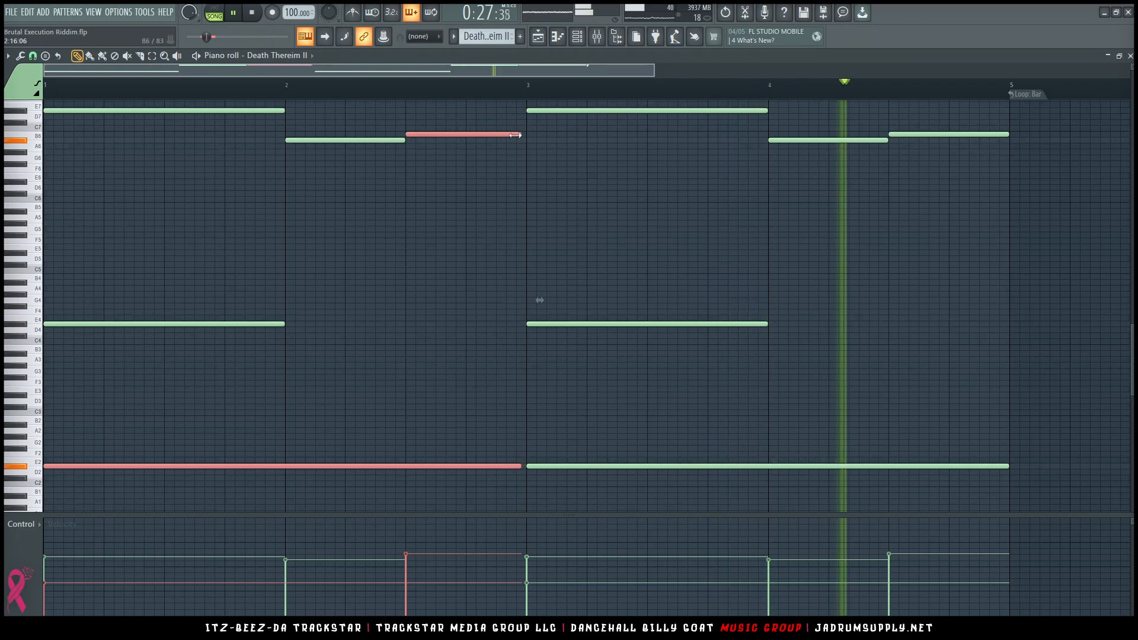
pyautogui.click(33, 56)
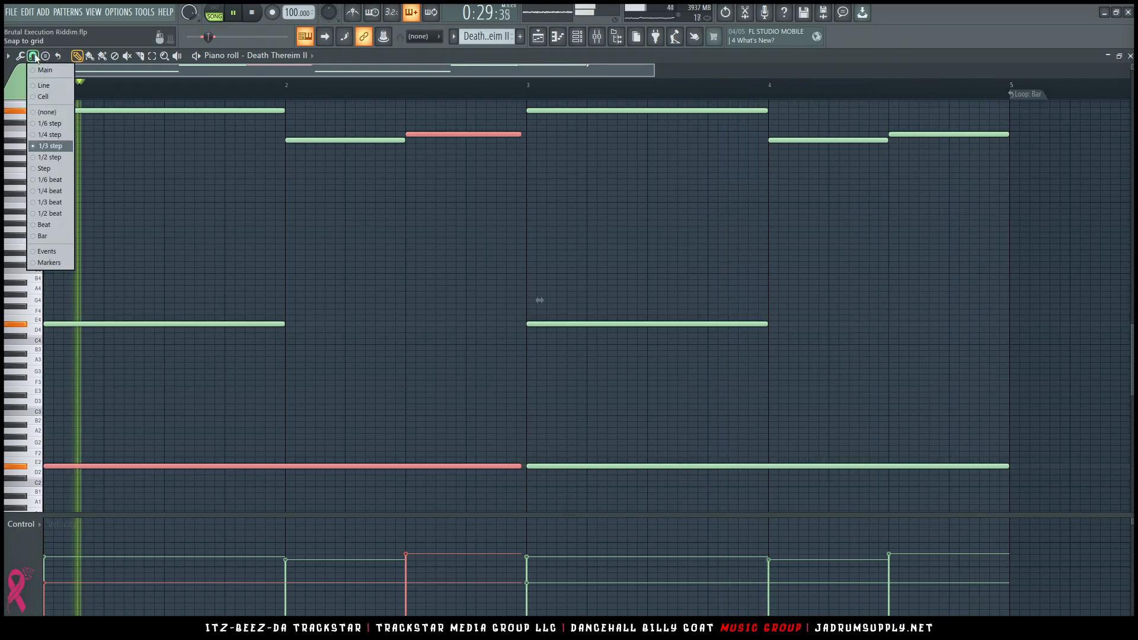
pyautogui.click(51, 86)
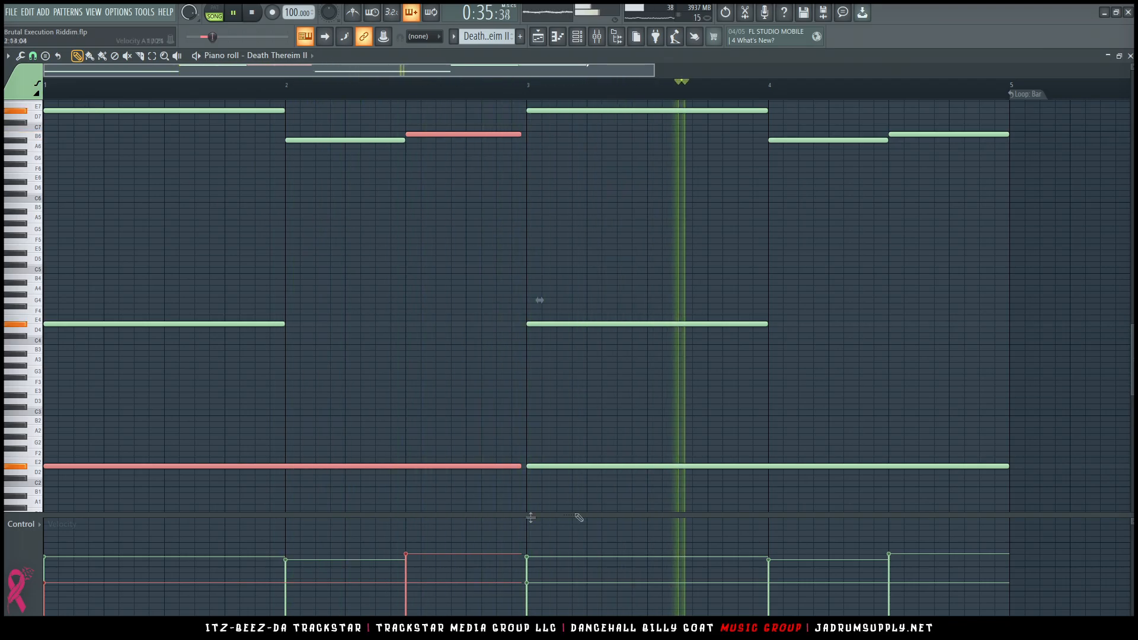
# Try different shortened lengths for the D#2 and B6 notes before bar 3 against the loop, and restore their full length
pyautogui.moveTo(566, 460); pyautogui.dragTo(565, 499)
pyautogui.click(249, 466)
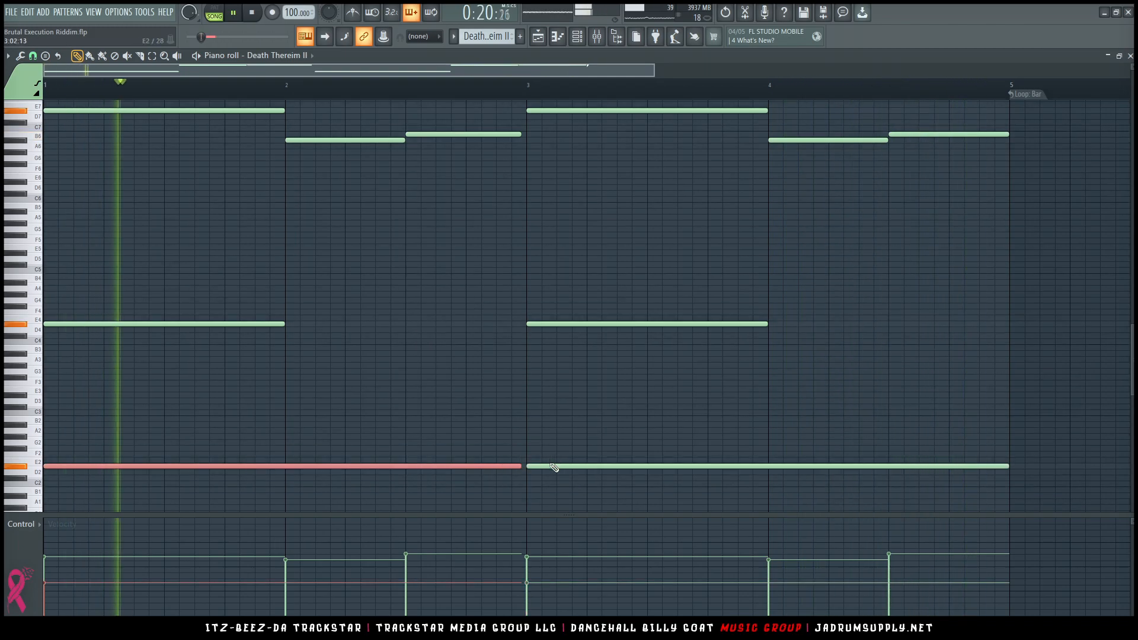
pyautogui.moveTo(500, 492); pyautogui.dragTo(502, 128)
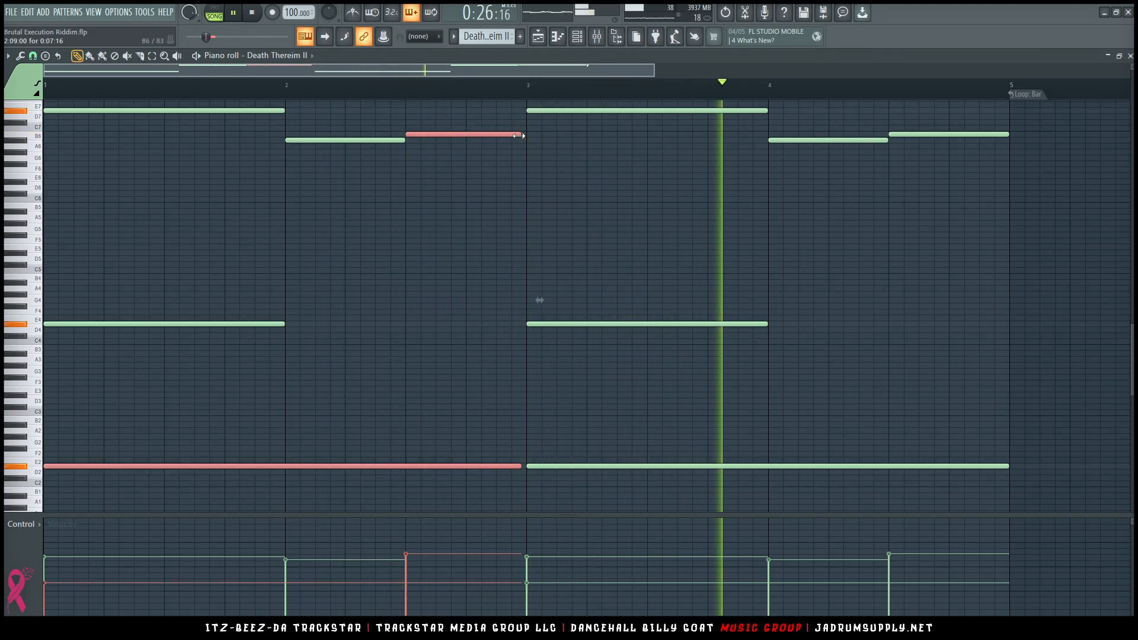
pyautogui.press('space')
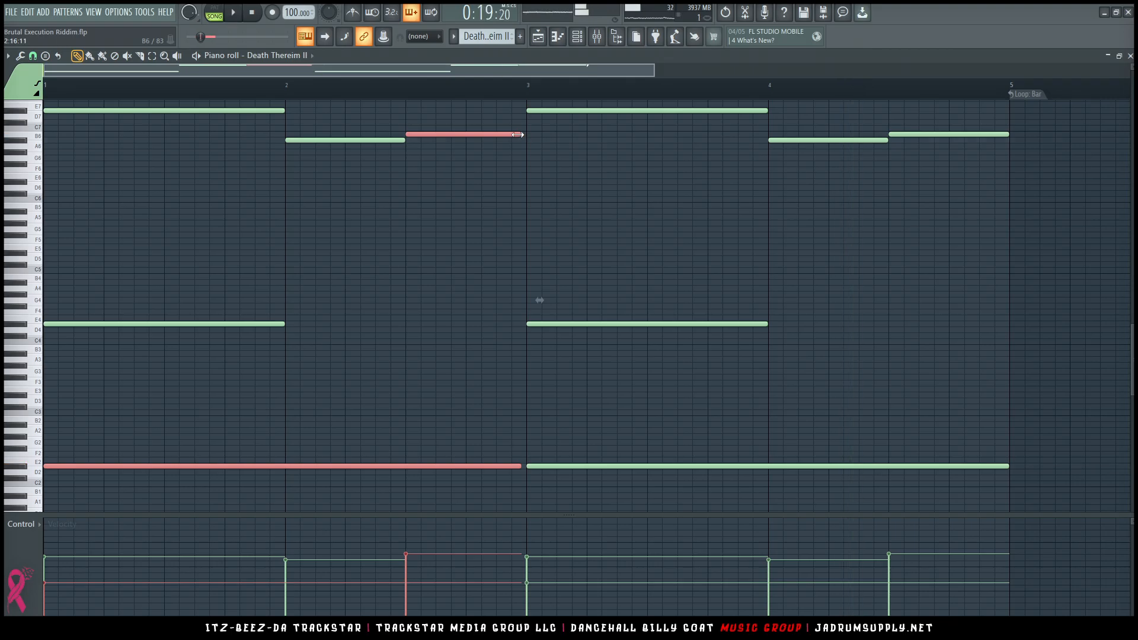
pyautogui.press('space')
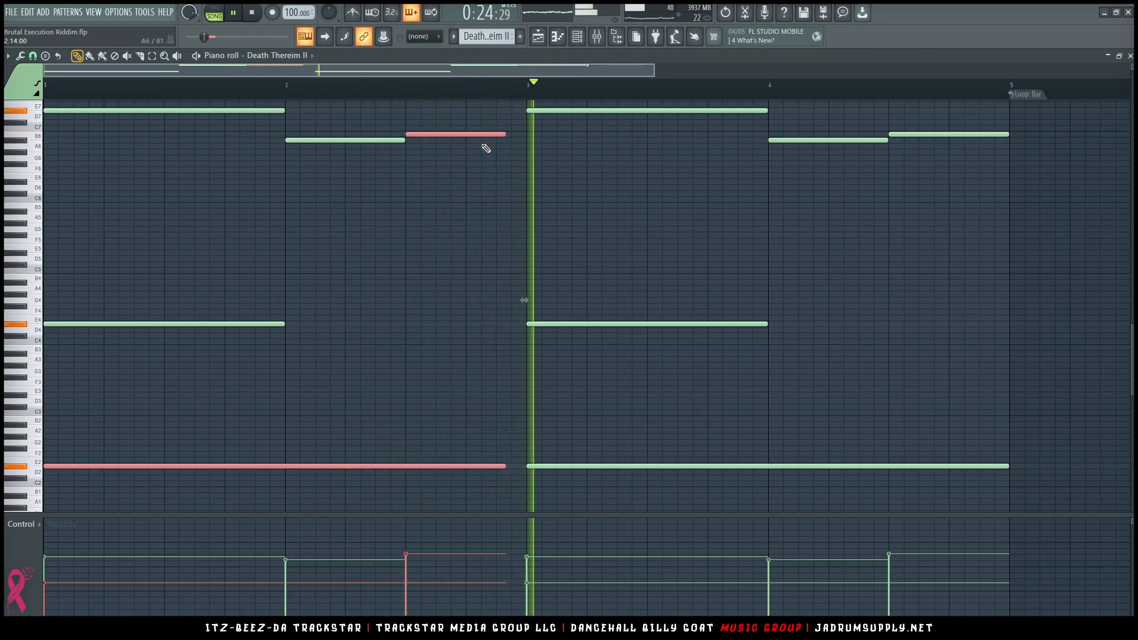
pyautogui.press('space')
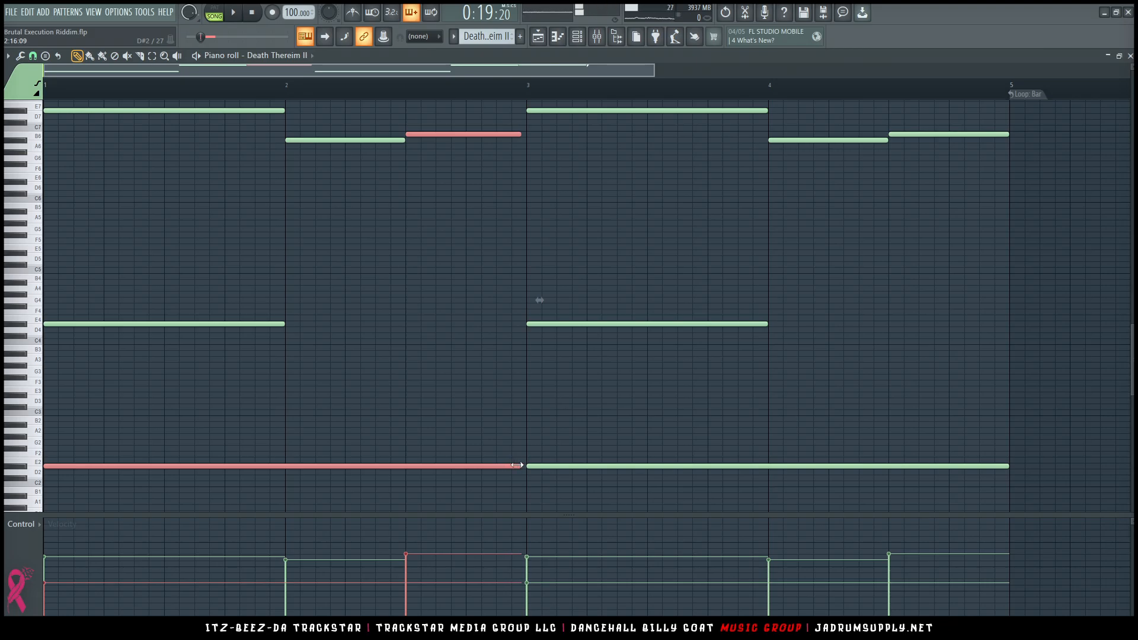
pyautogui.keyDown('ctrl'); pyautogui.click(624, 237); pyautogui.keyUp('ctrl')
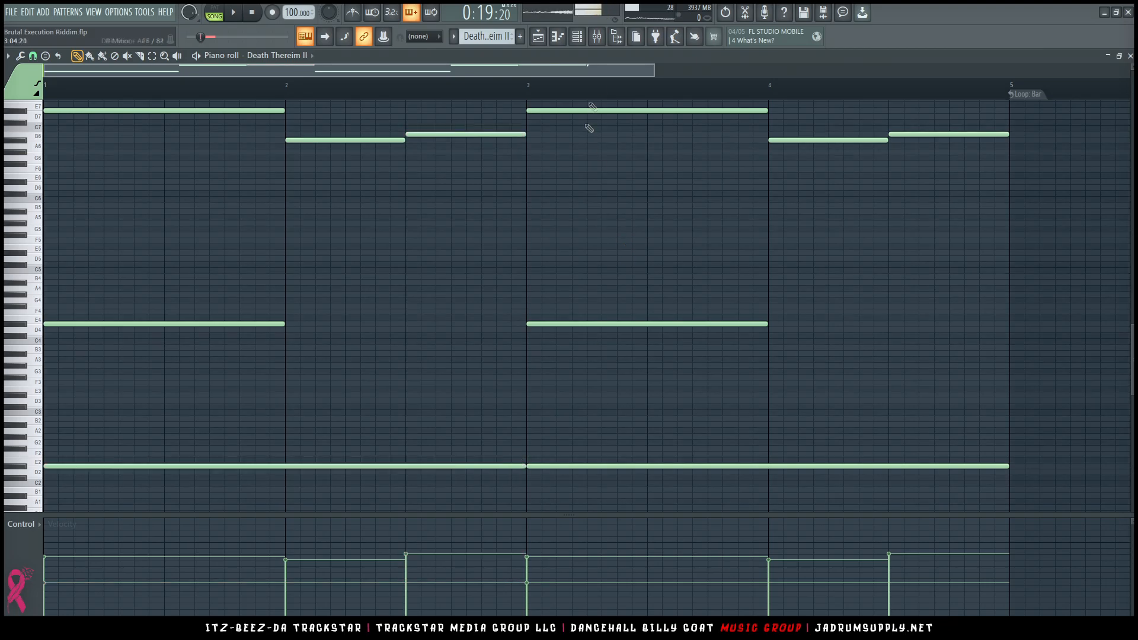
# Show the channel rack, bring up the Death Thereim II synth window over it, and audition the loop
pyautogui.click(579, 36)
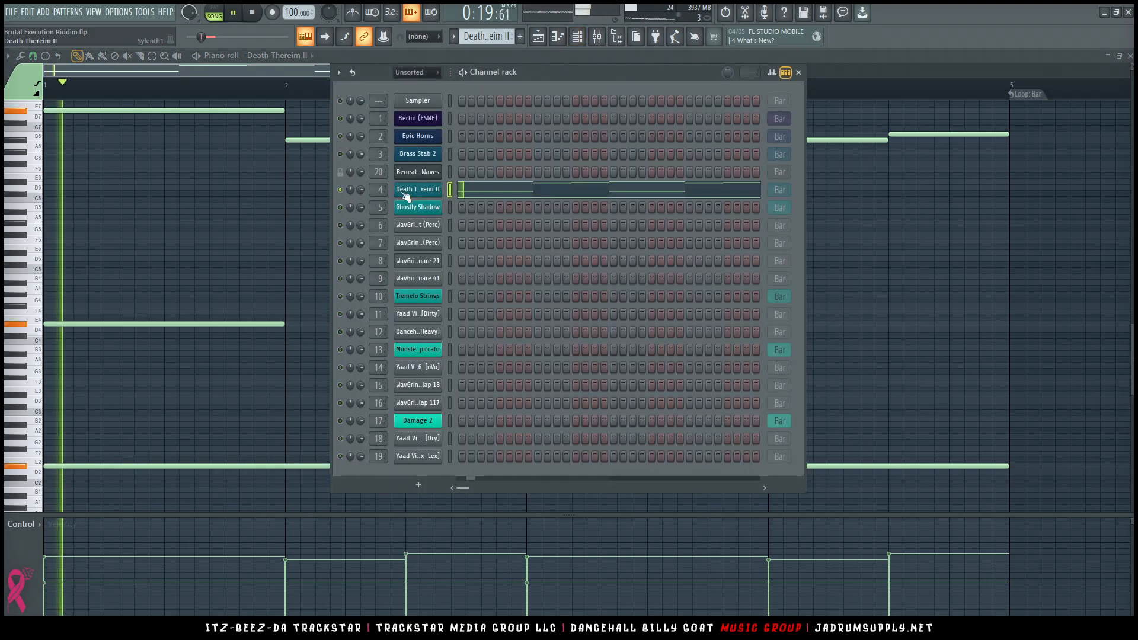
pyautogui.click(407, 194)
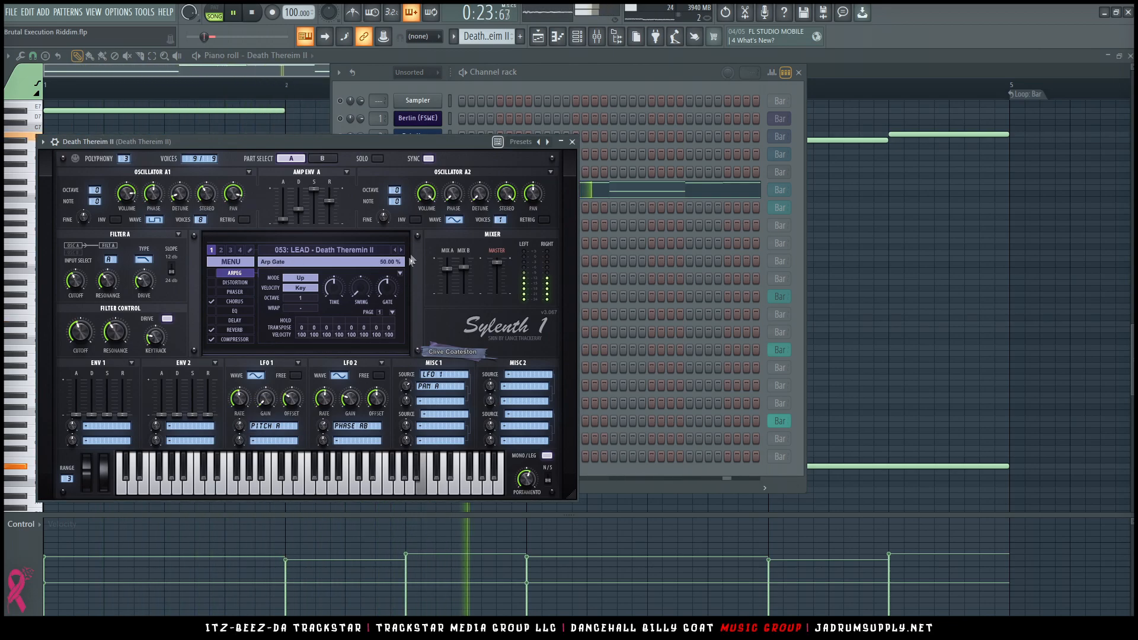
pyautogui.press('space')
pyautogui.moveTo(330, 202); pyautogui.dragTo(342, 520)
pyautogui.moveTo(359, 152); pyautogui.dragTo(721, 122)
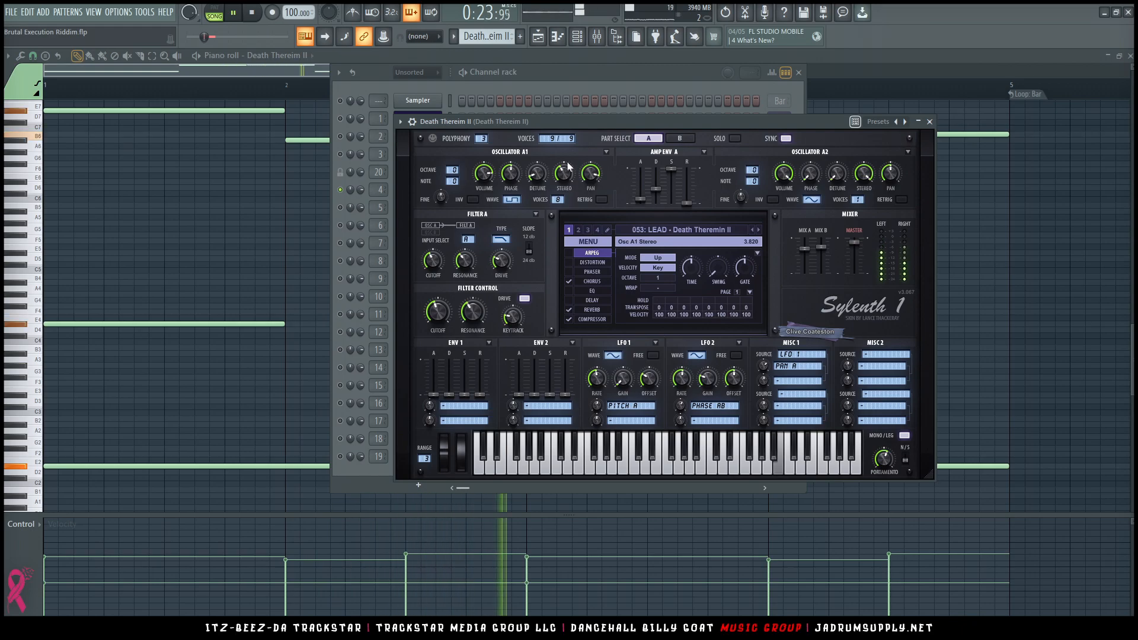
pyautogui.press('space')
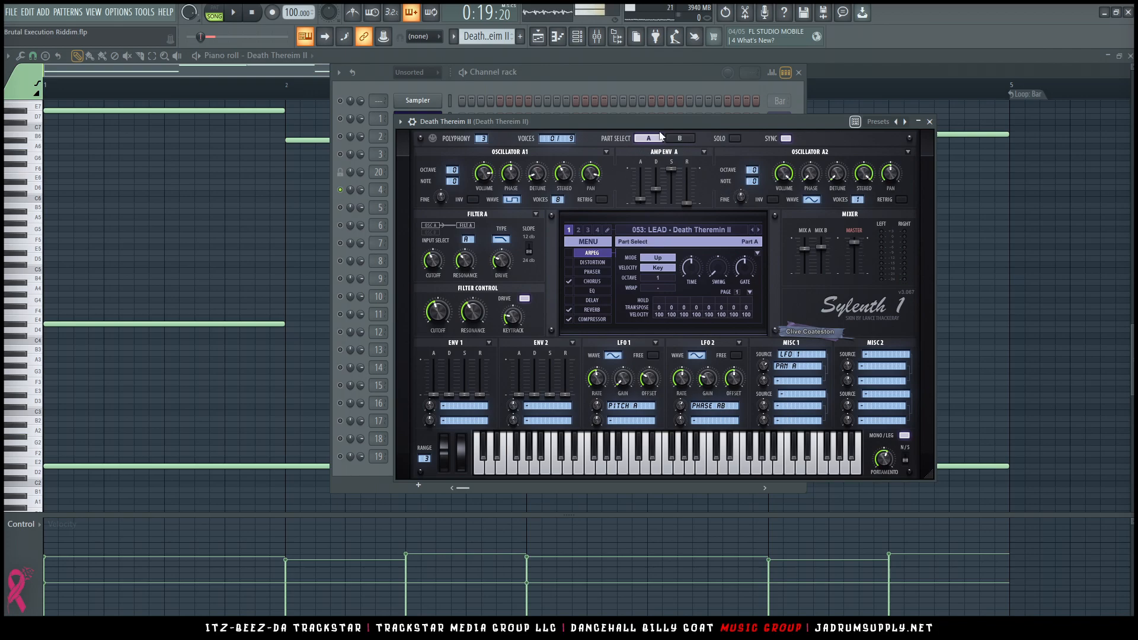
# Audition Part A and Part B of the Death Thereim II synth in solo, and return to Part A with solo off
pyautogui.click(734, 139)
pyautogui.press('space')
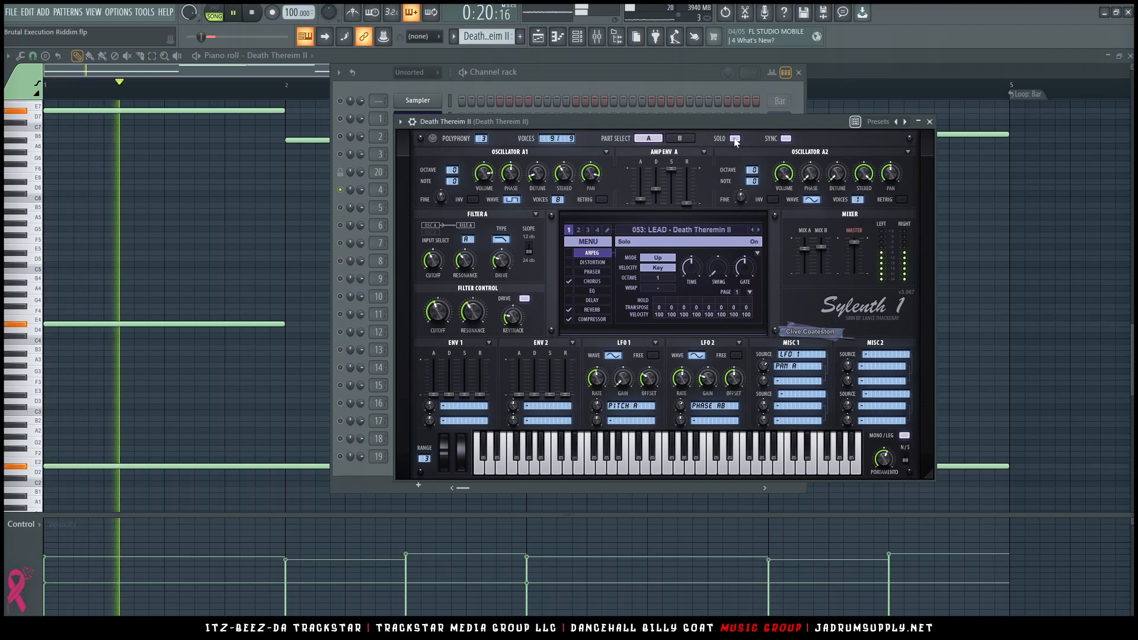
pyautogui.press('space')
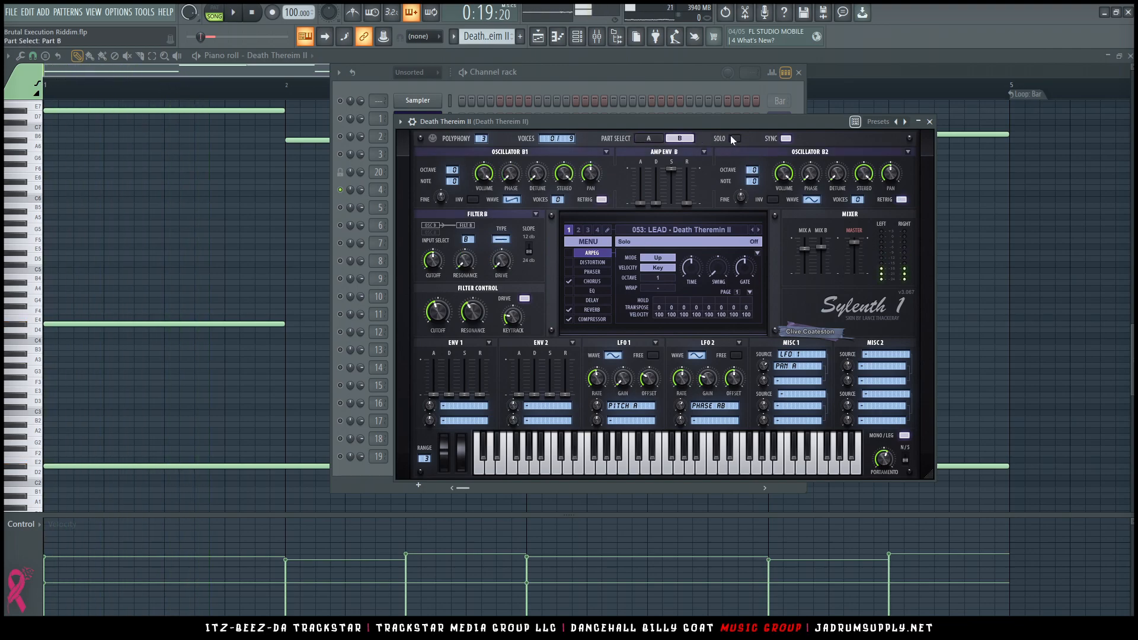
pyautogui.press('space')
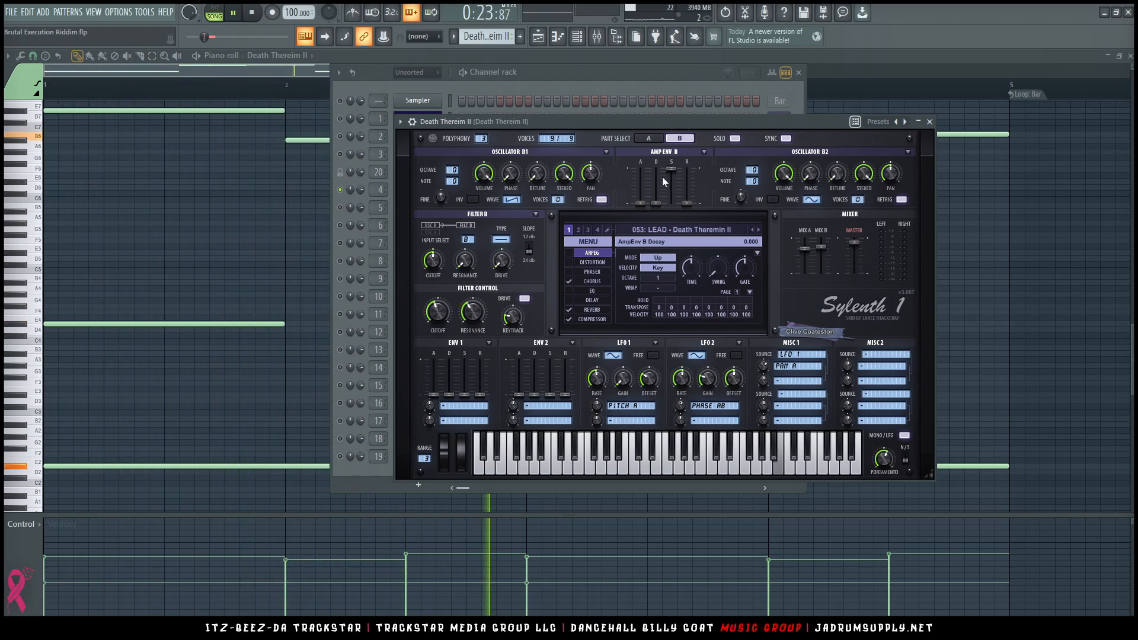
pyautogui.click(661, 138)
pyautogui.press('space')
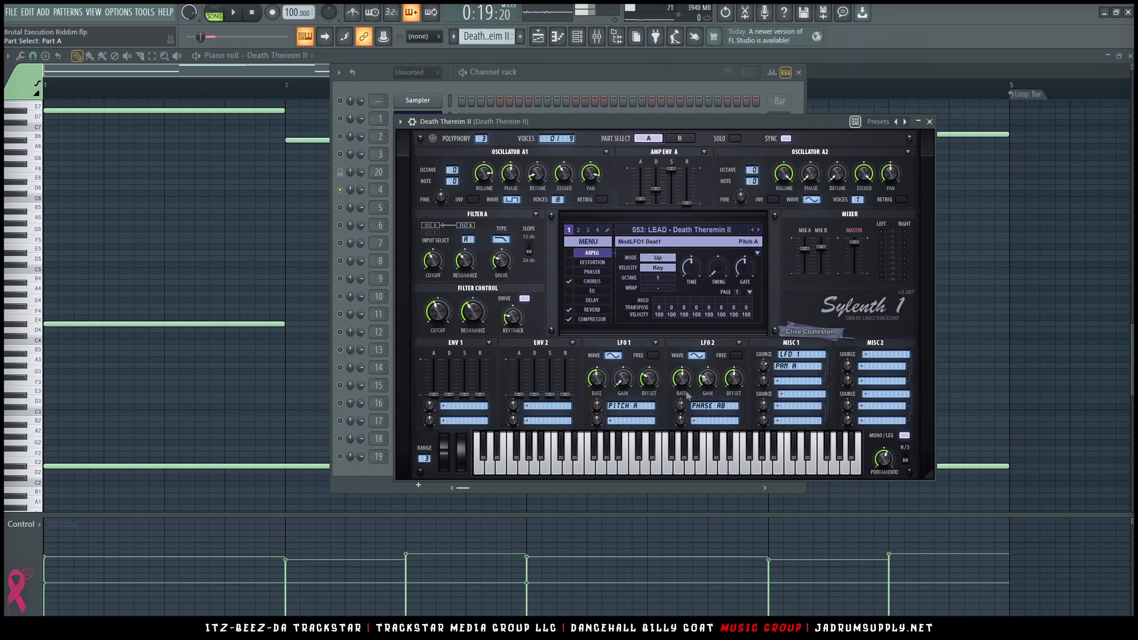
# Reopen the Death Thereim II notes, delete the D#2 note starting at bar 3, and extend the first D#2 note to bar 5
pyautogui.click(642, 73)
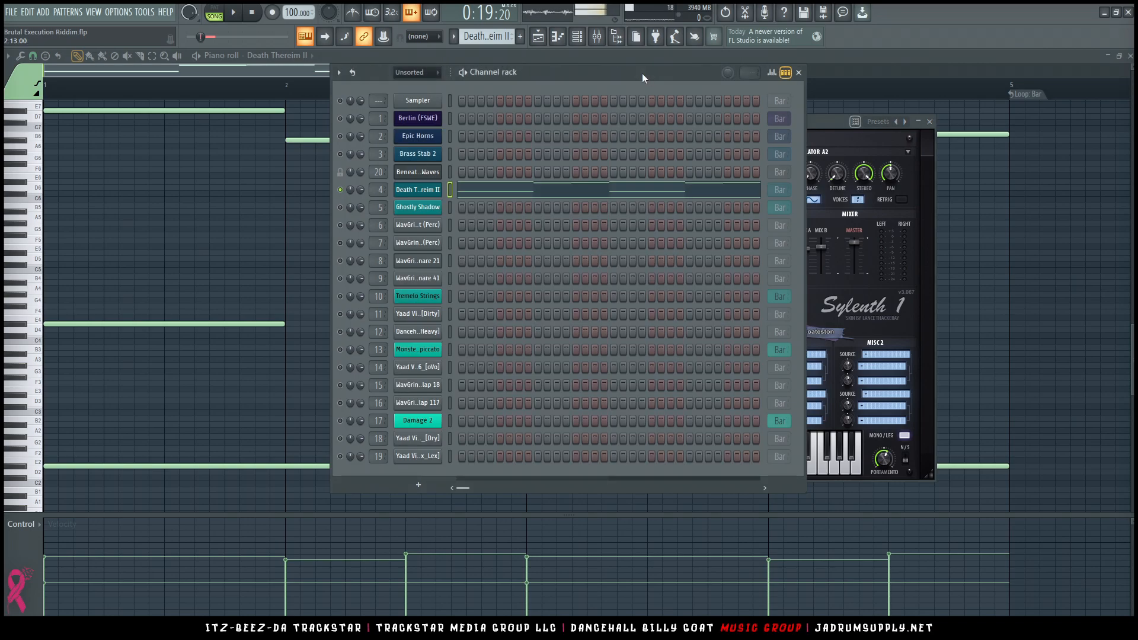
pyautogui.press('space')
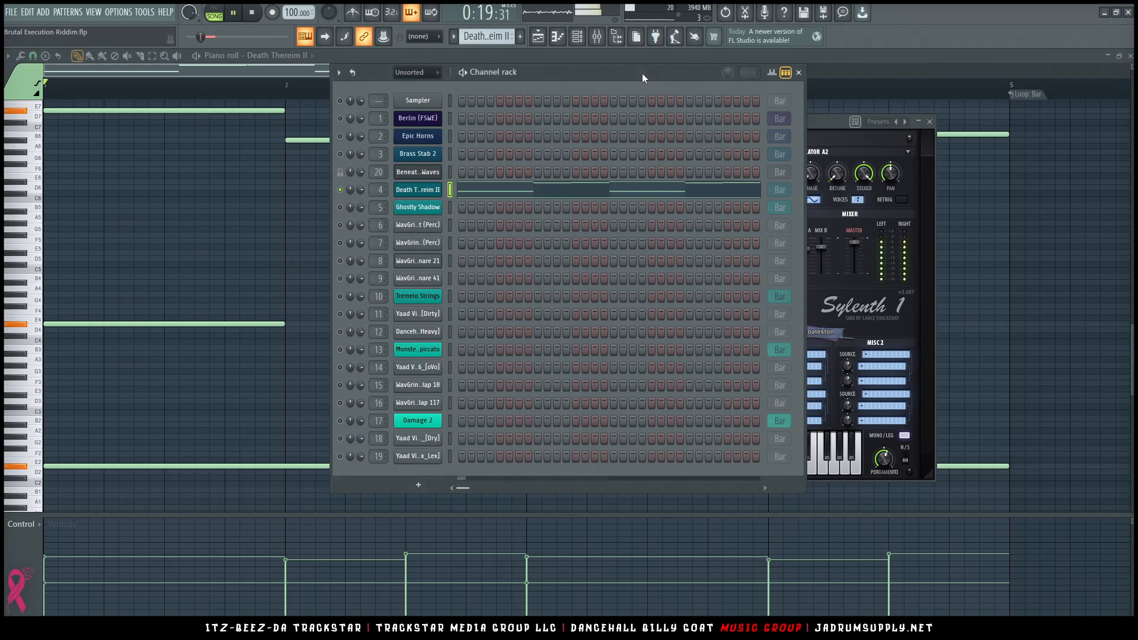
pyautogui.click(683, 193)
pyautogui.click(683, 194)
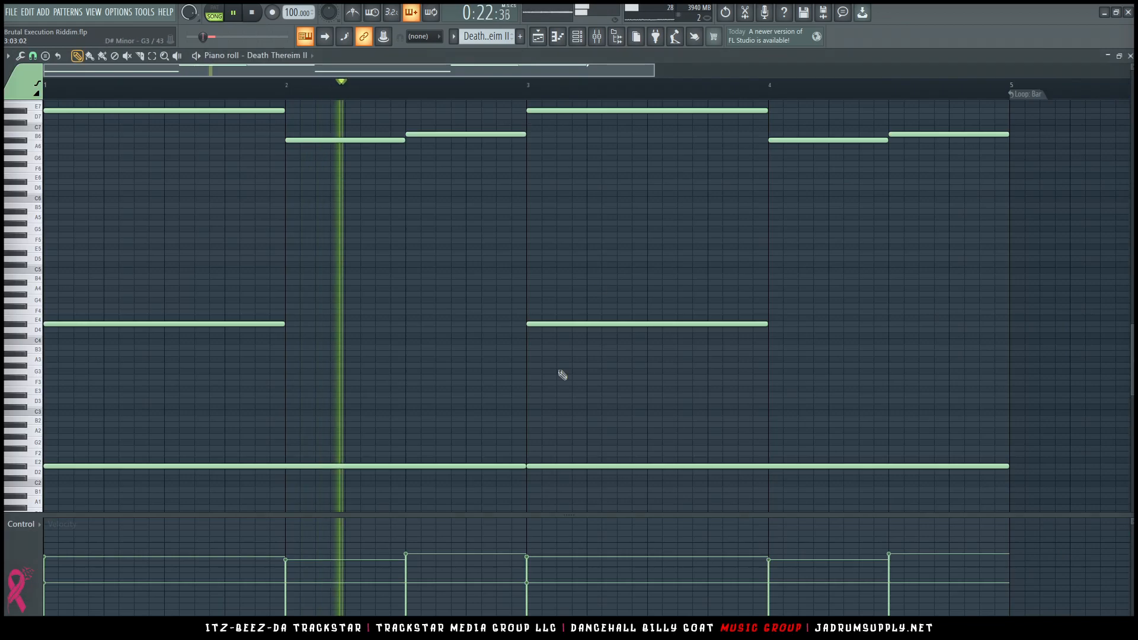
pyautogui.press('space')
pyautogui.rightClick(599, 466)
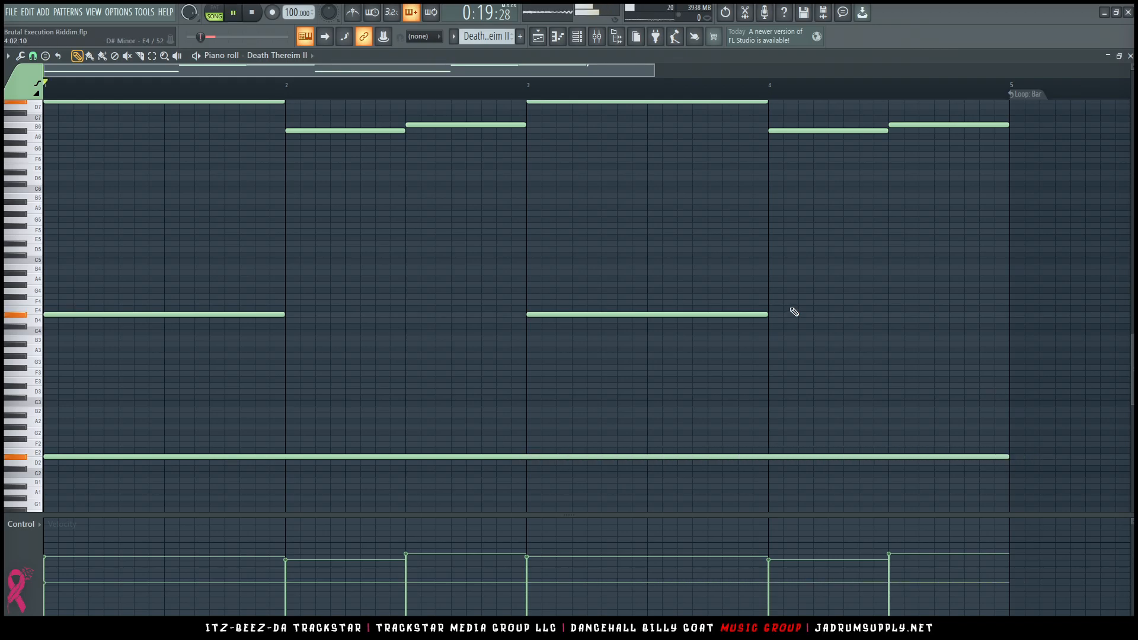
pyautogui.scroll(-3, 548, 92)
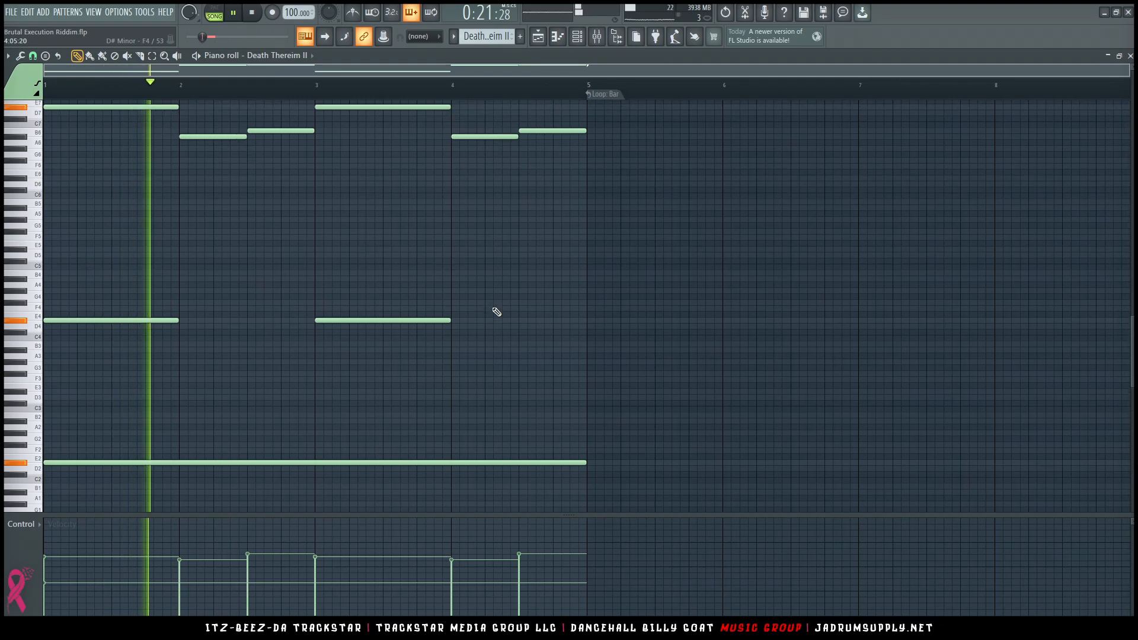
pyautogui.scroll(2, 497, 311)
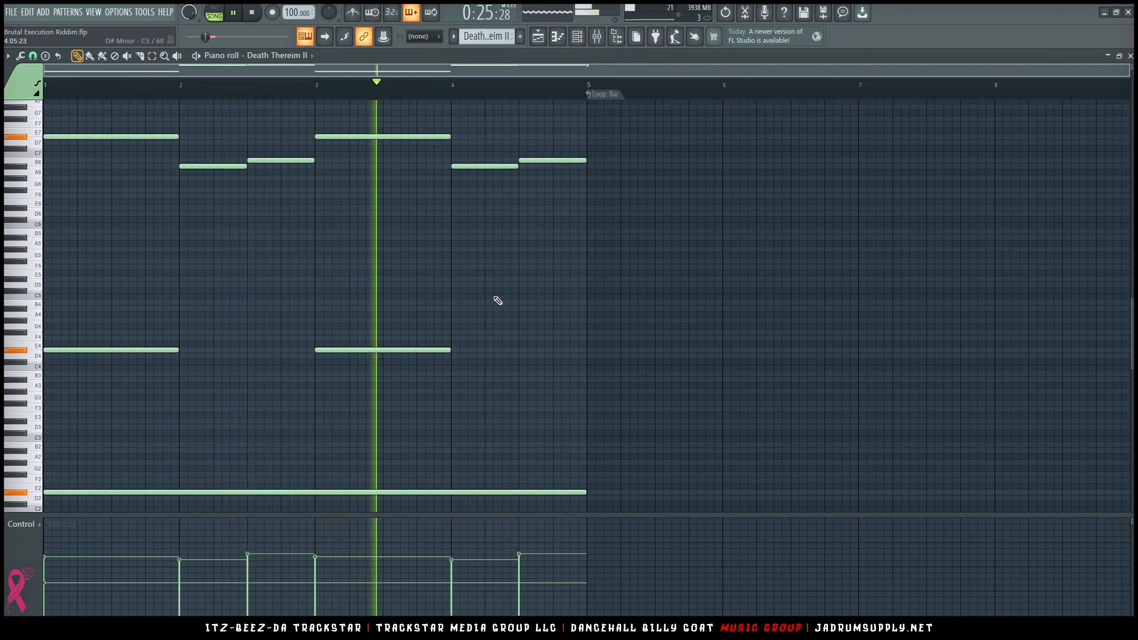
# Delete the D#4 note at bar 3 and listen to the loop without it
pyautogui.press('space')
pyautogui.moveTo(435, 296); pyautogui.dragTo(86, 408)
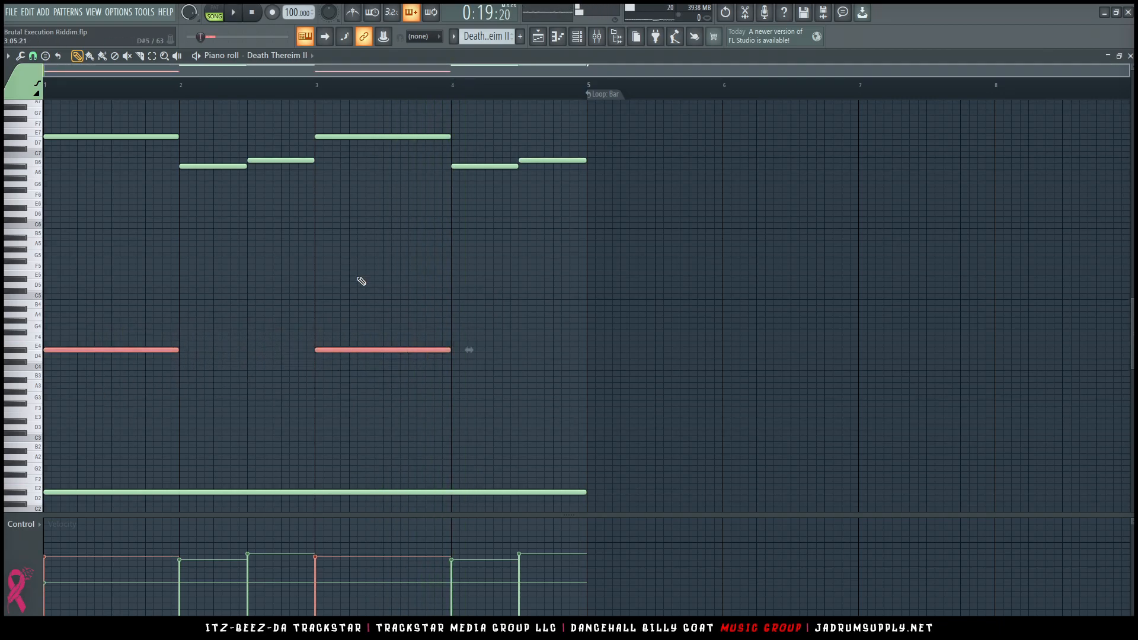
pyautogui.press('space')
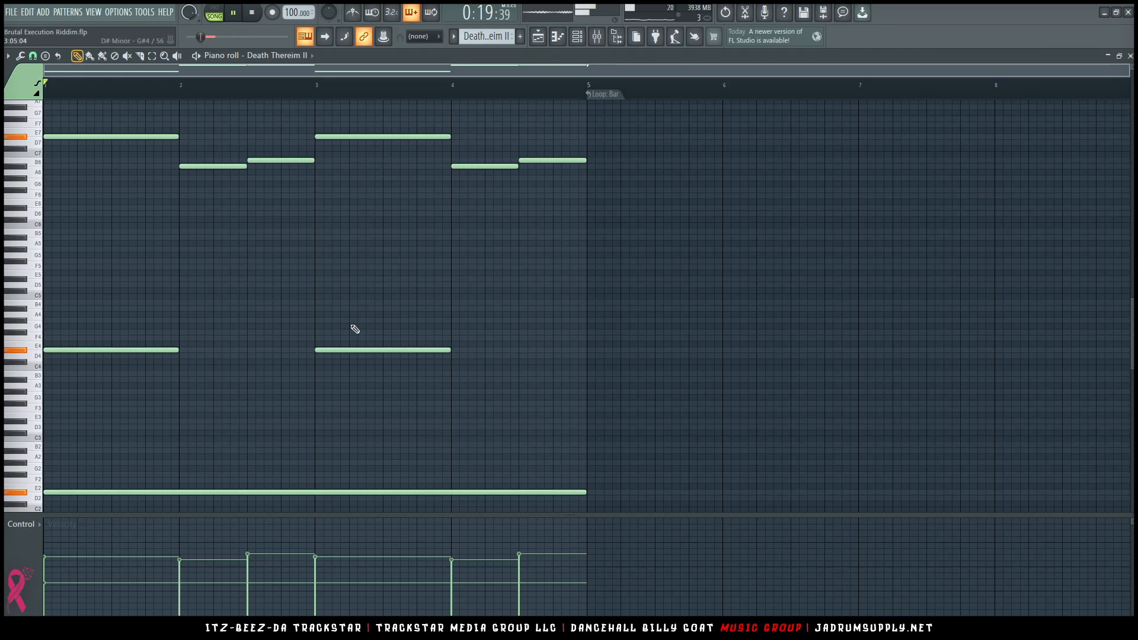
pyautogui.rightClick(343, 351)
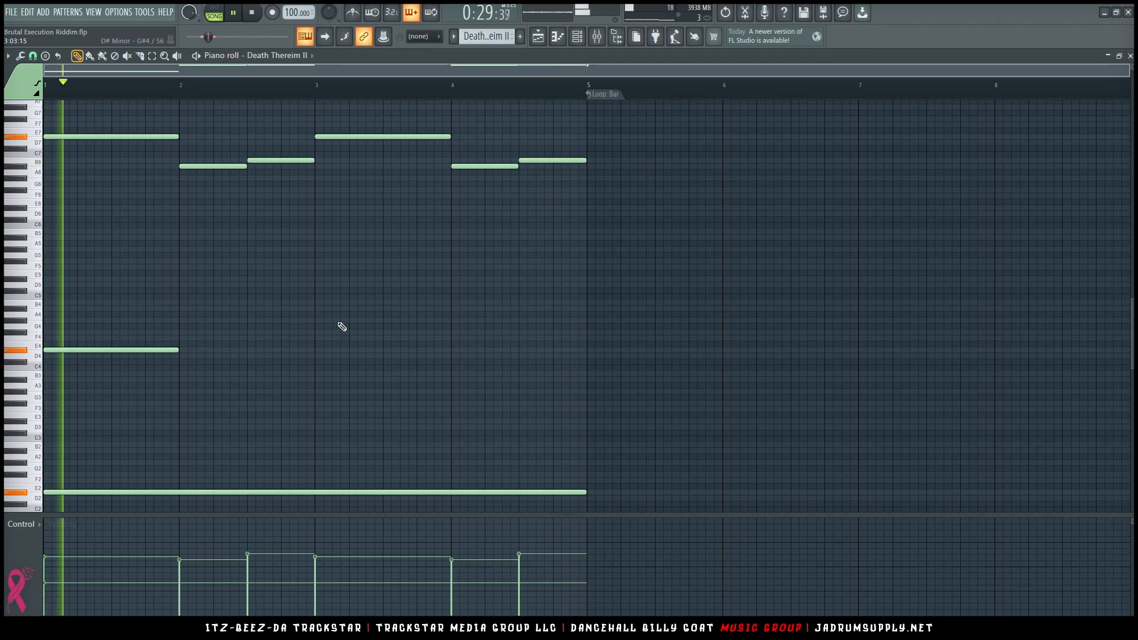
# Redraw the D#4 note from bar 3 to bar 4, and remove the stray note placed above the first D#4 note
pyautogui.click(118, 344)
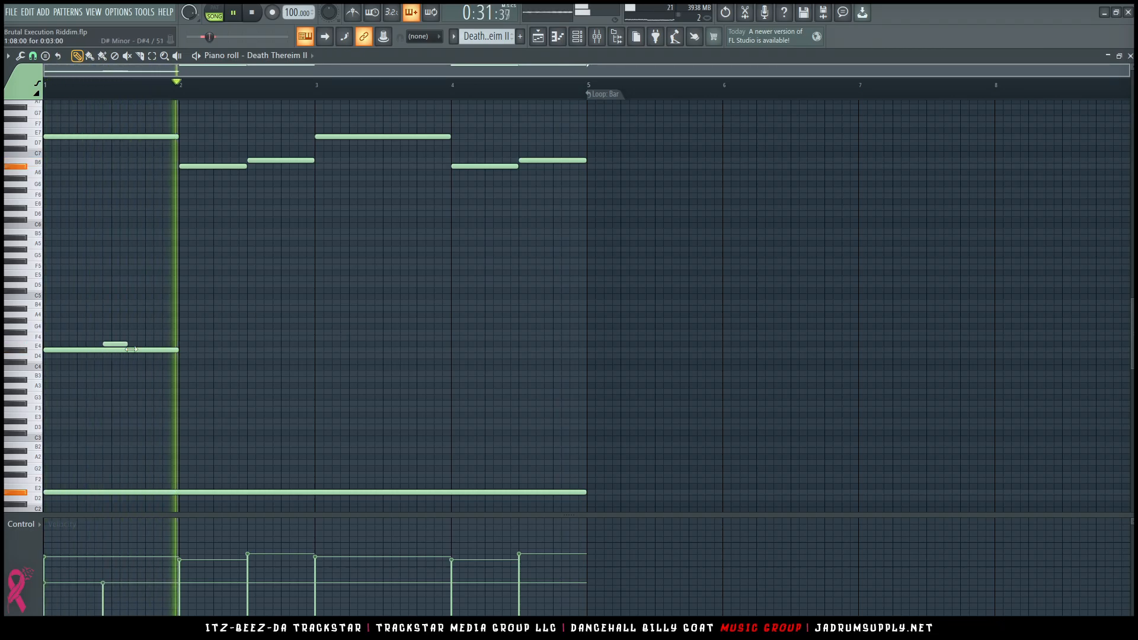
pyautogui.click(317, 349)
pyautogui.rightClick(130, 344)
pyautogui.moveTo(330, 352)
pyautogui.mouseDown()
pyautogui.moveTo(384, 353)
pyautogui.moveTo(331, 354)
pyautogui.mouseUp()
pyautogui.moveTo(200, 339); pyautogui.dragTo(168, 358)
pyautogui.keyDown('ctrl'); pyautogui.click(375, 322); pyautogui.keyUp('ctrl')
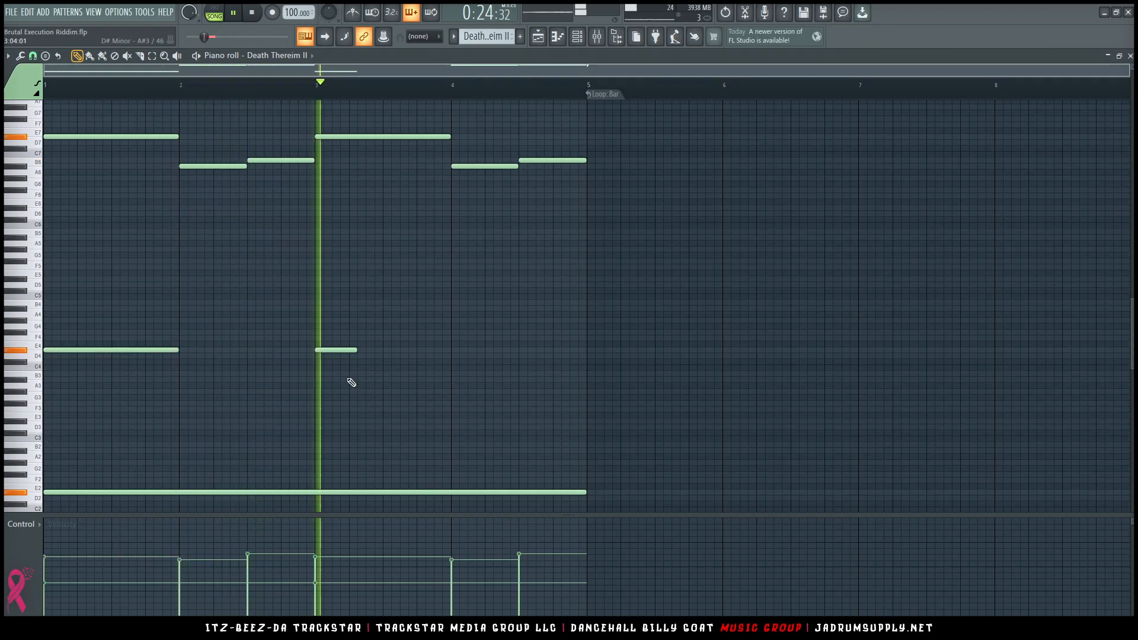
pyautogui.moveTo(356, 352); pyautogui.dragTo(452, 351)
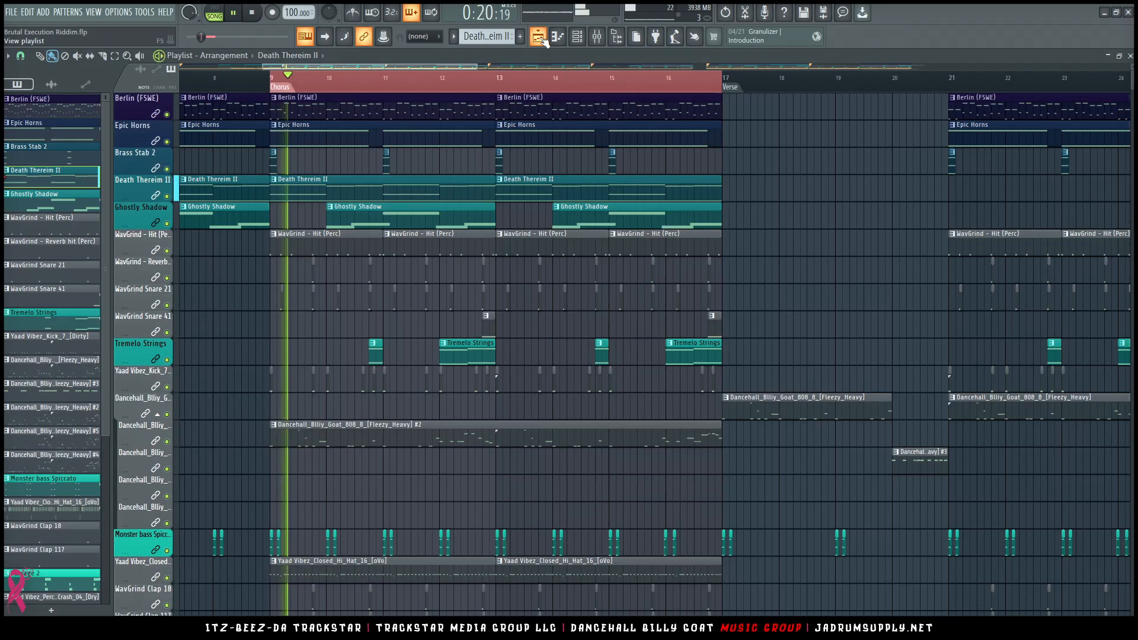
# Return to the playlist, unsolo Death Thereim II so every channel plays, and enable its mixer send to SongSig-A
pyautogui.click(538, 39)
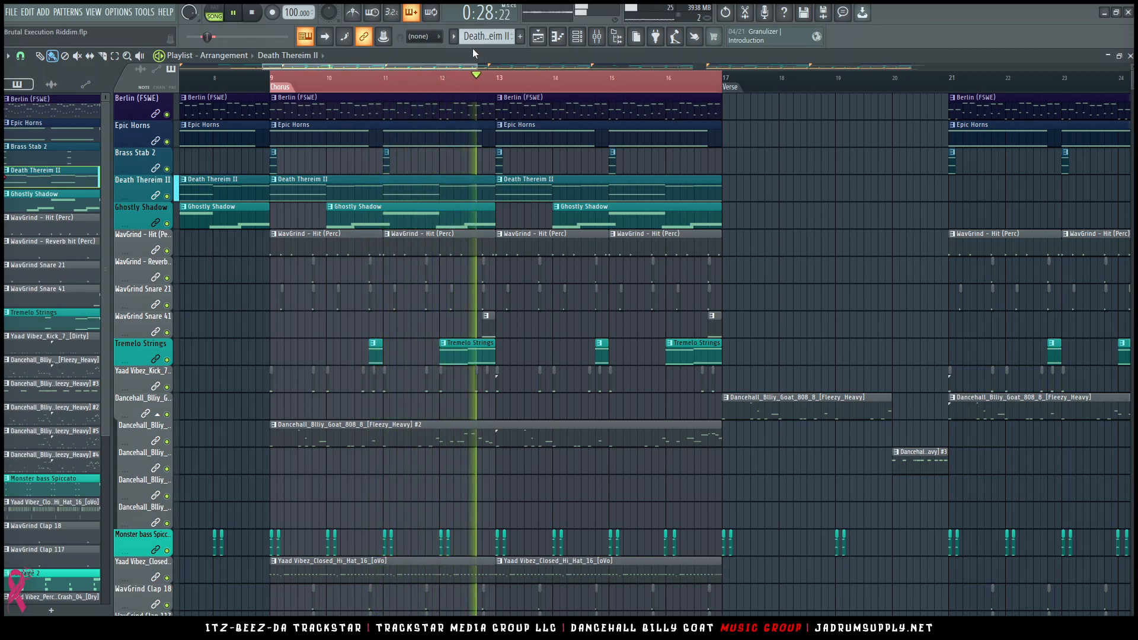
pyautogui.press('space')
pyautogui.press('space')
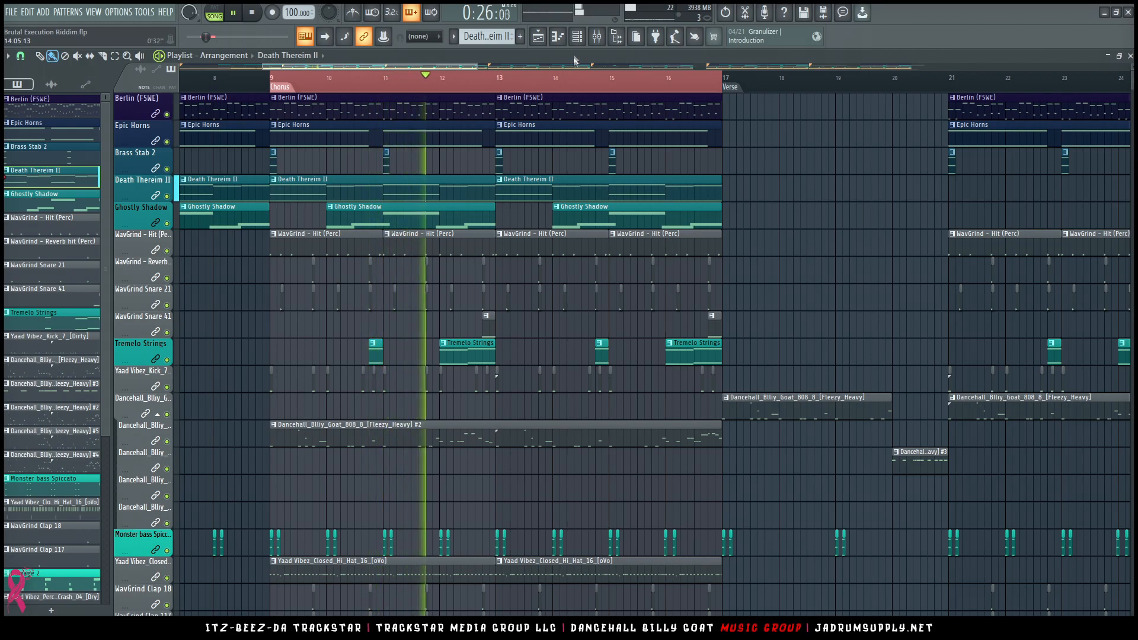
pyautogui.click(577, 38)
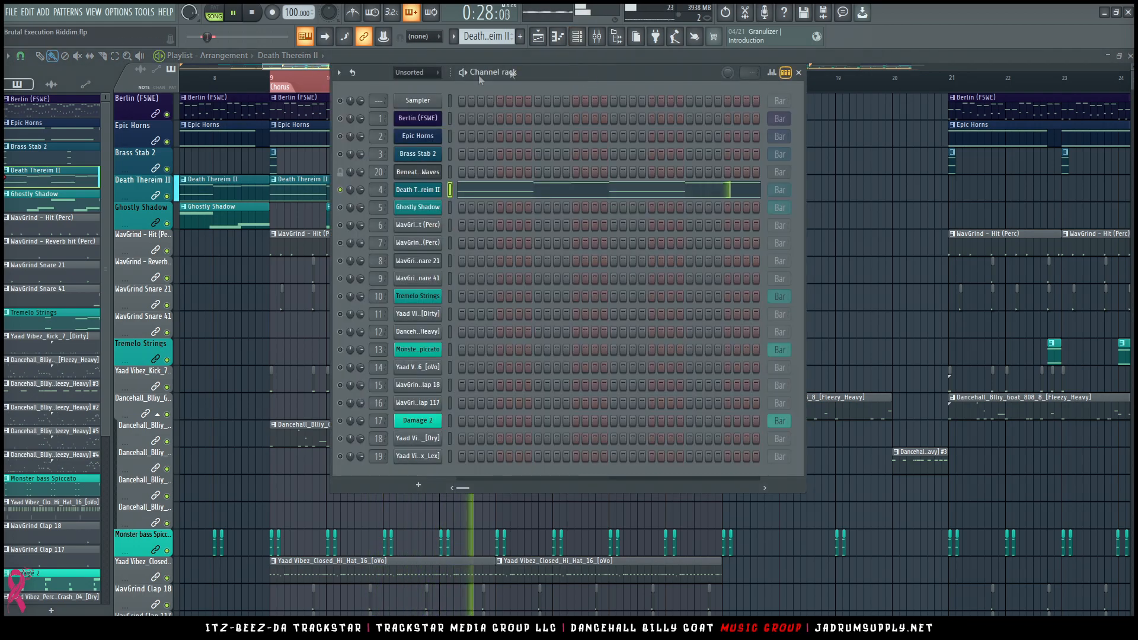
pyautogui.press('space')
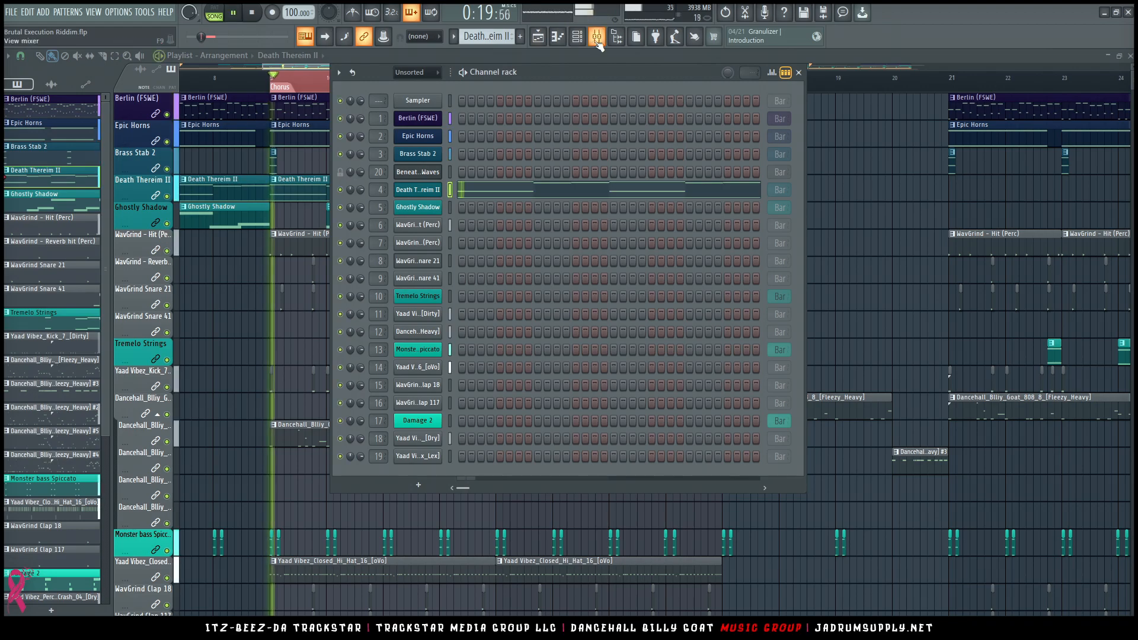
pyautogui.press('F9')
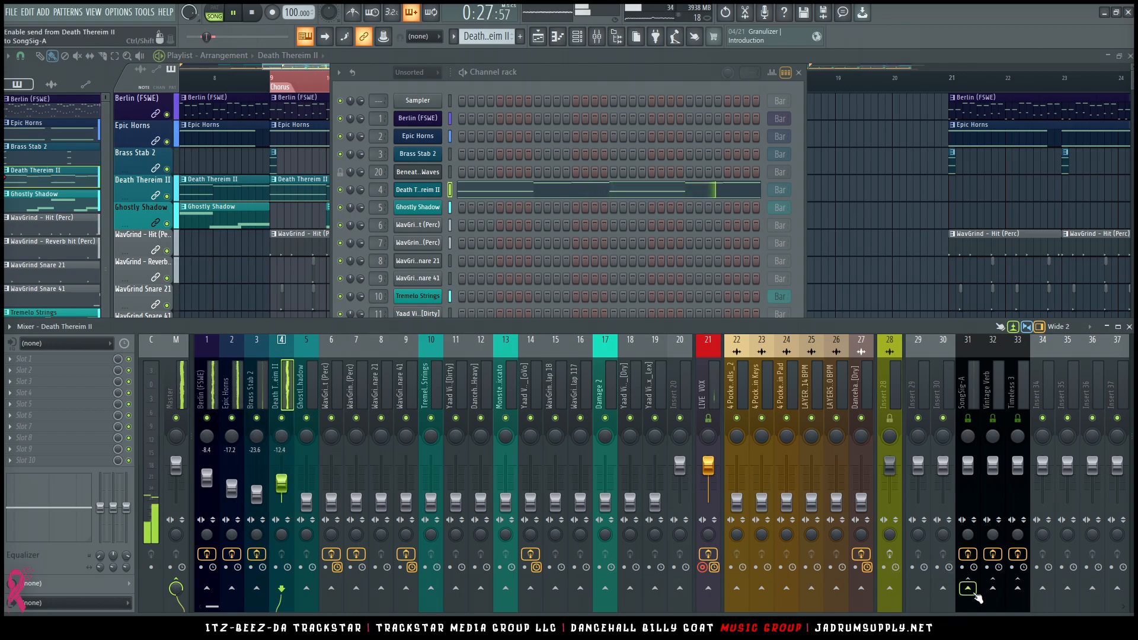
# Check the LIVE VOX track's audio input source and disarm the track for recording
pyautogui.click(705, 396)
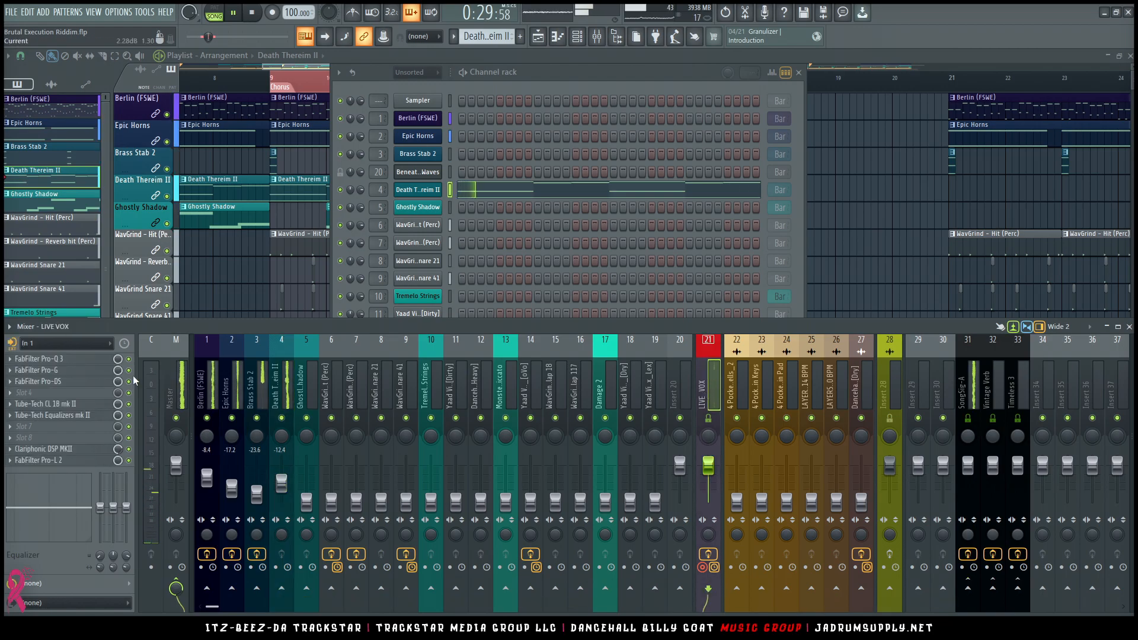
pyautogui.click(44, 344)
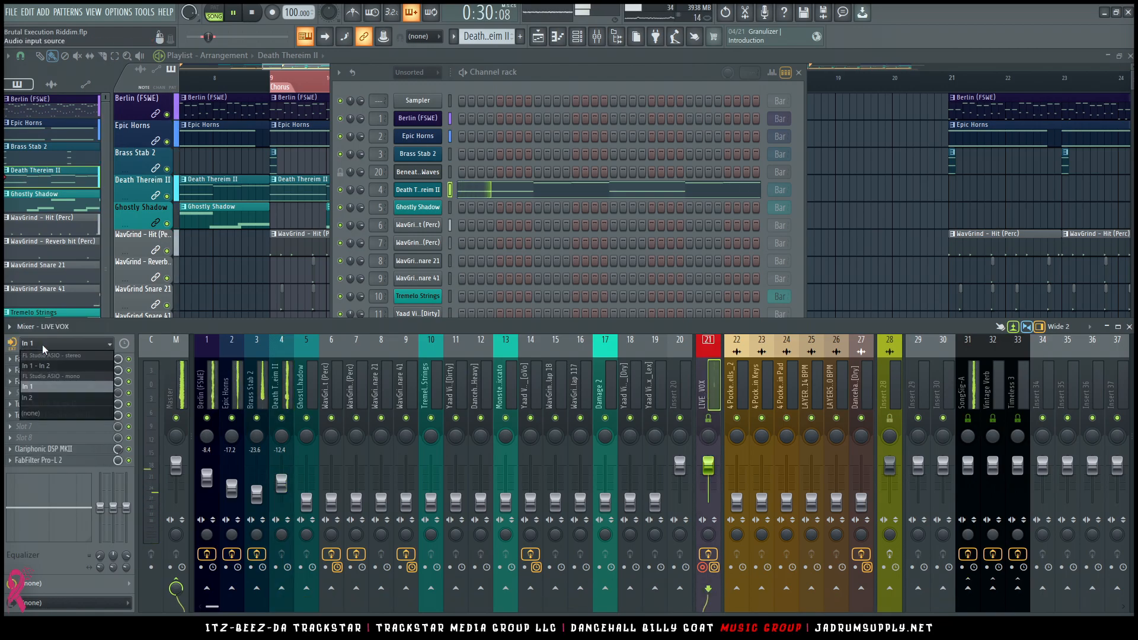
pyautogui.click(11, 345)
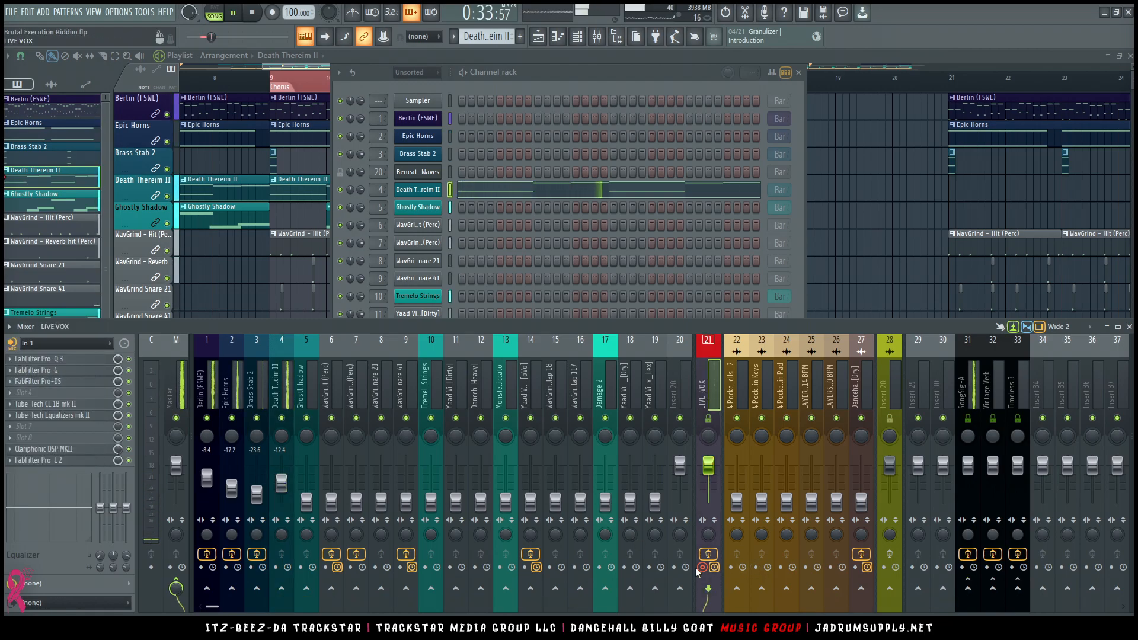
# Select the Death Thereim II mixer track and lower its fader to about -13.6 dB over the playing loop
pyautogui.click(289, 396)
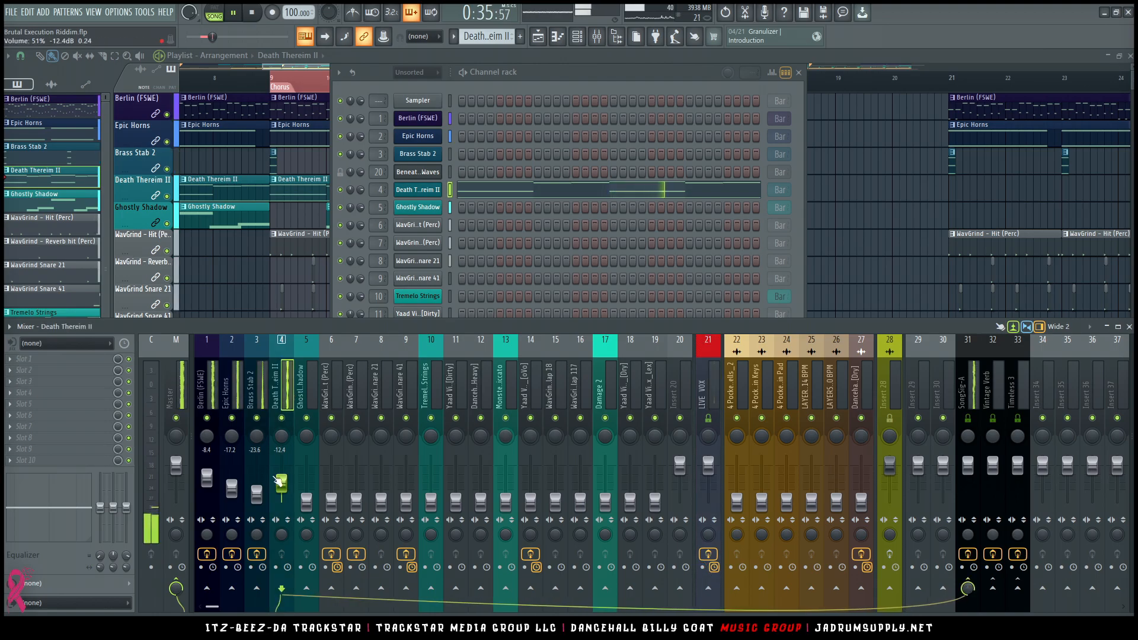
pyautogui.moveTo(283, 483); pyautogui.dragTo(284, 485)
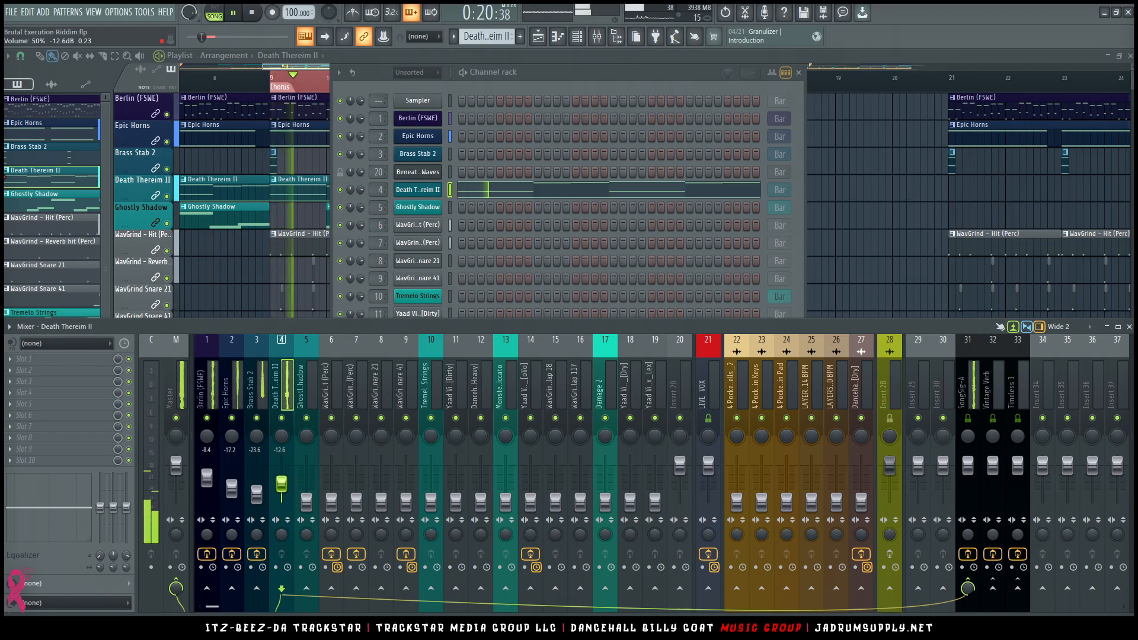
pyautogui.moveTo(282, 484); pyautogui.dragTo(281, 485)
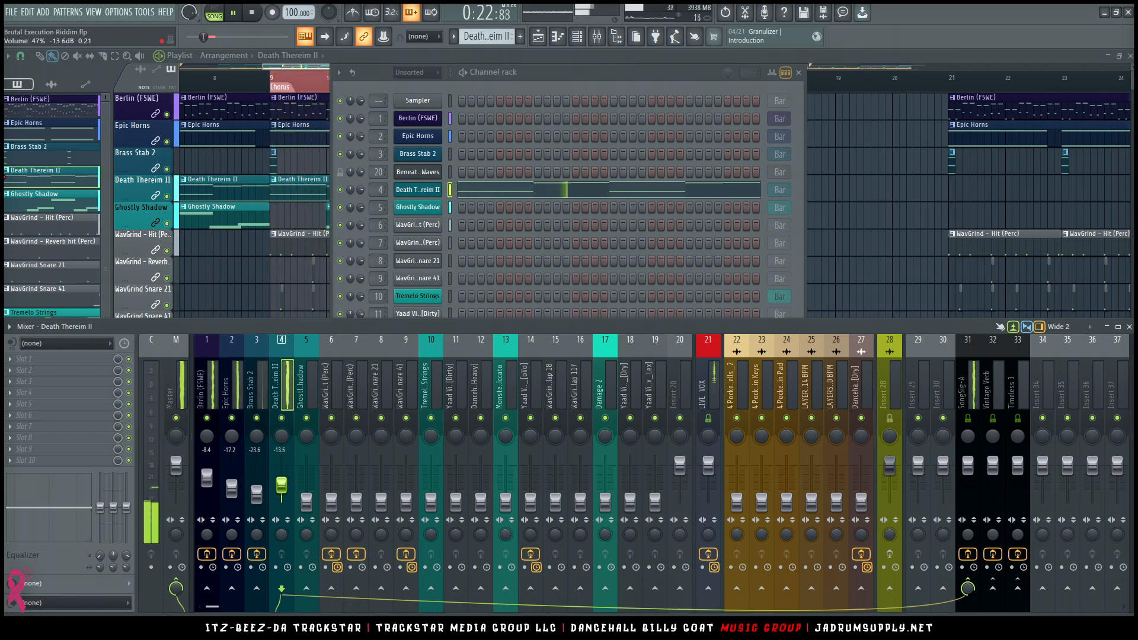
pyautogui.press('space')
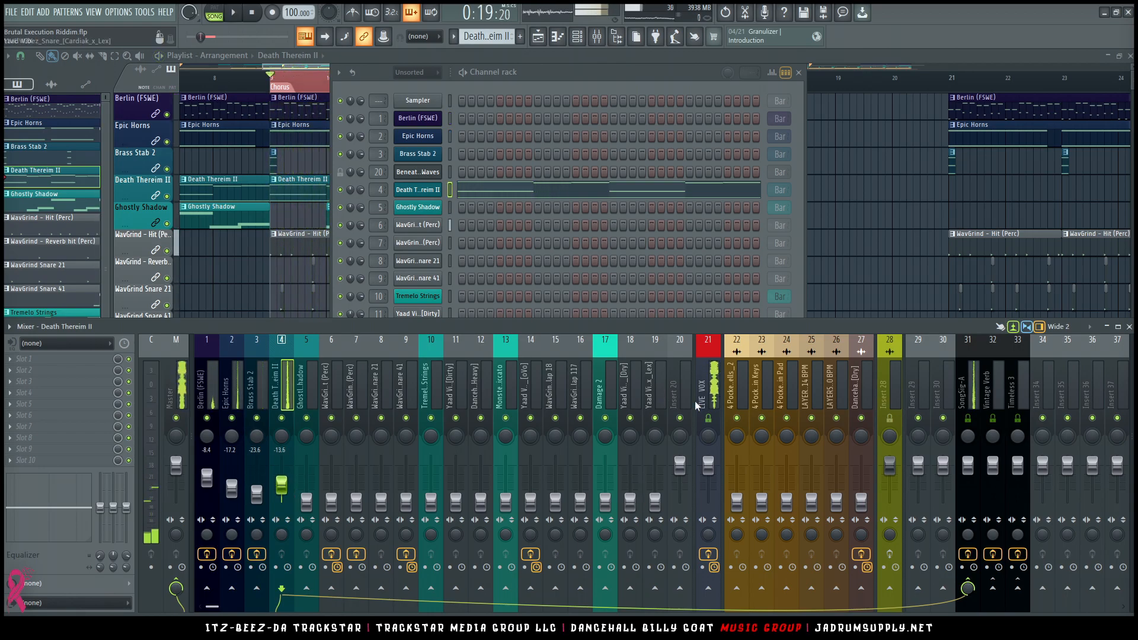
# Send Death Thereim II to Vintage Verb at about -17.2 dB, and lower its fader to about -18.4 dB against the loop
pyautogui.click(997, 592)
pyautogui.moveTo(996, 591); pyautogui.dragTo(997, 628)
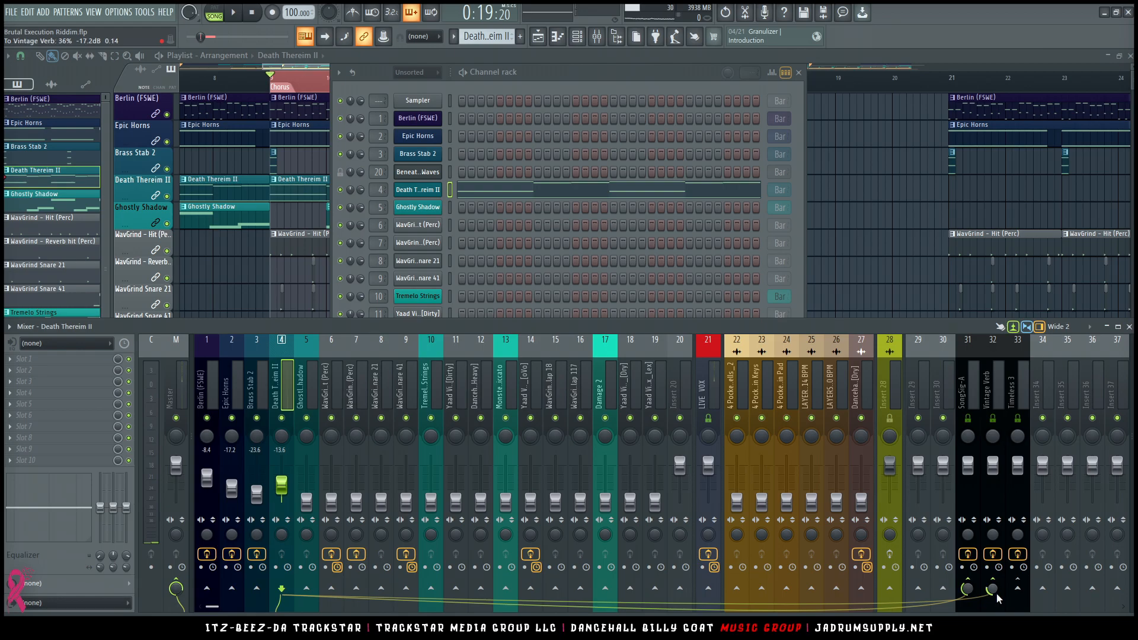
pyautogui.press('space')
pyautogui.moveTo(281, 484); pyautogui.dragTo(281, 490)
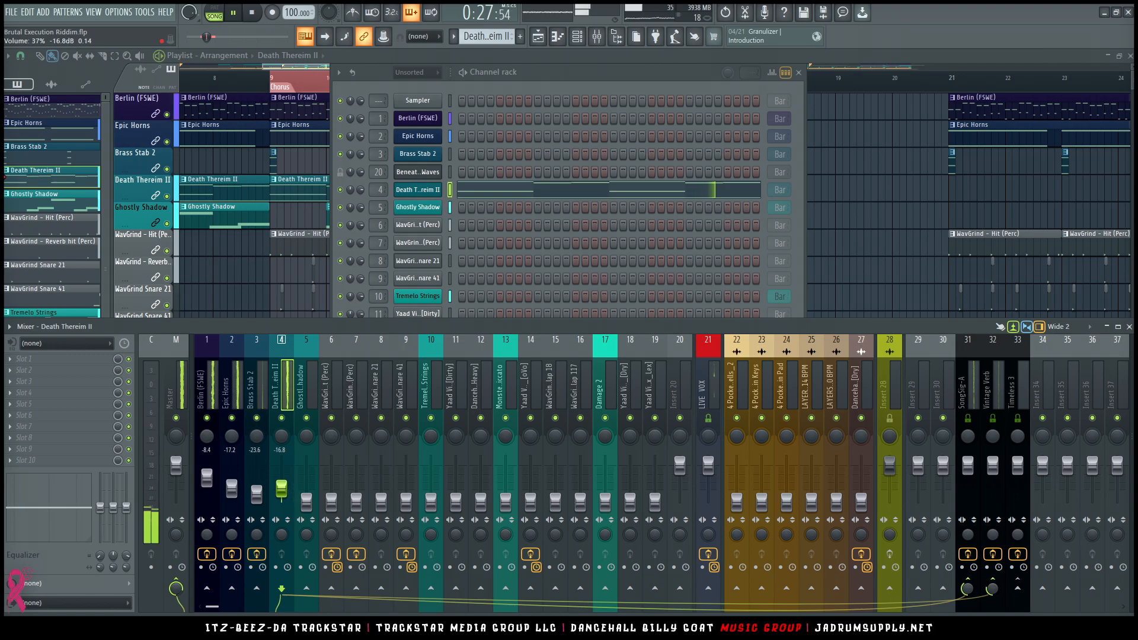
pyautogui.moveTo(282, 489); pyautogui.dragTo(281, 490)
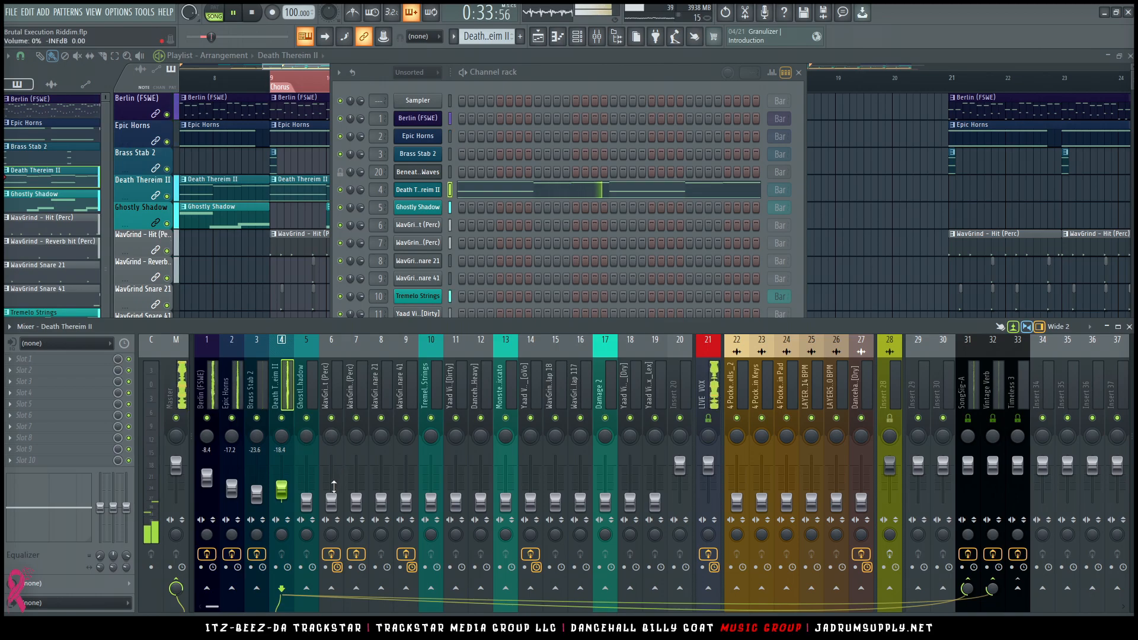
# Raise the Ghostly Shadow fader to about -9.3 dB, and pan Death Thereim II 12% left against Ghostly Shadow 10% right
pyautogui.moveTo(307, 501); pyautogui.dragTo(306, 491)
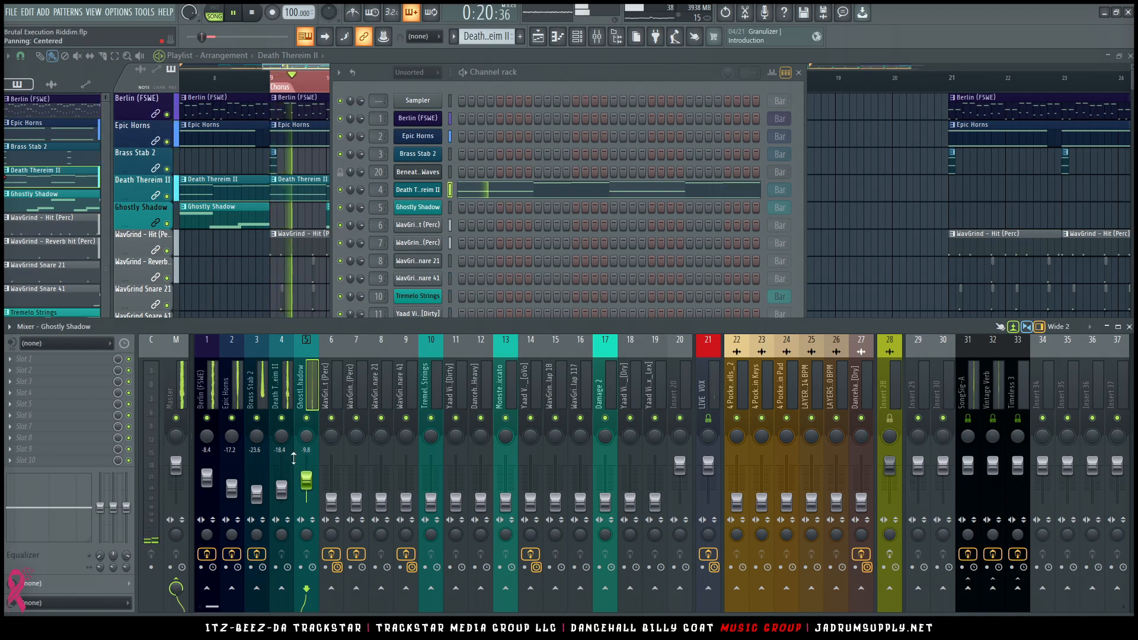
pyautogui.moveTo(307, 481); pyautogui.dragTo(307, 478)
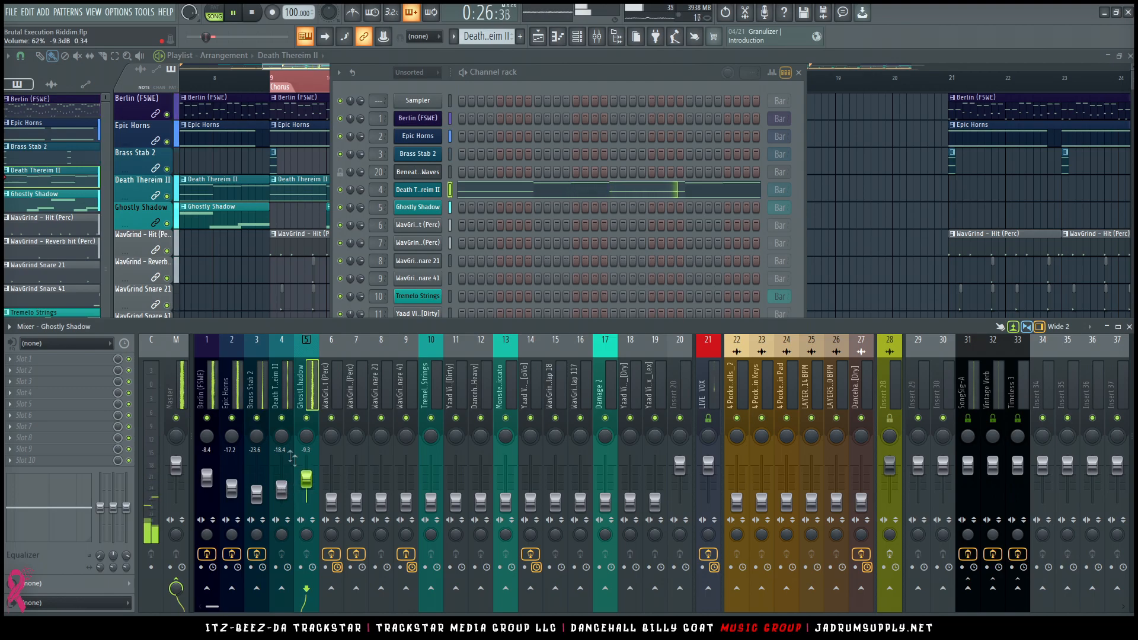
pyautogui.click(281, 436)
pyautogui.moveTo(281, 436); pyautogui.dragTo(281, 439)
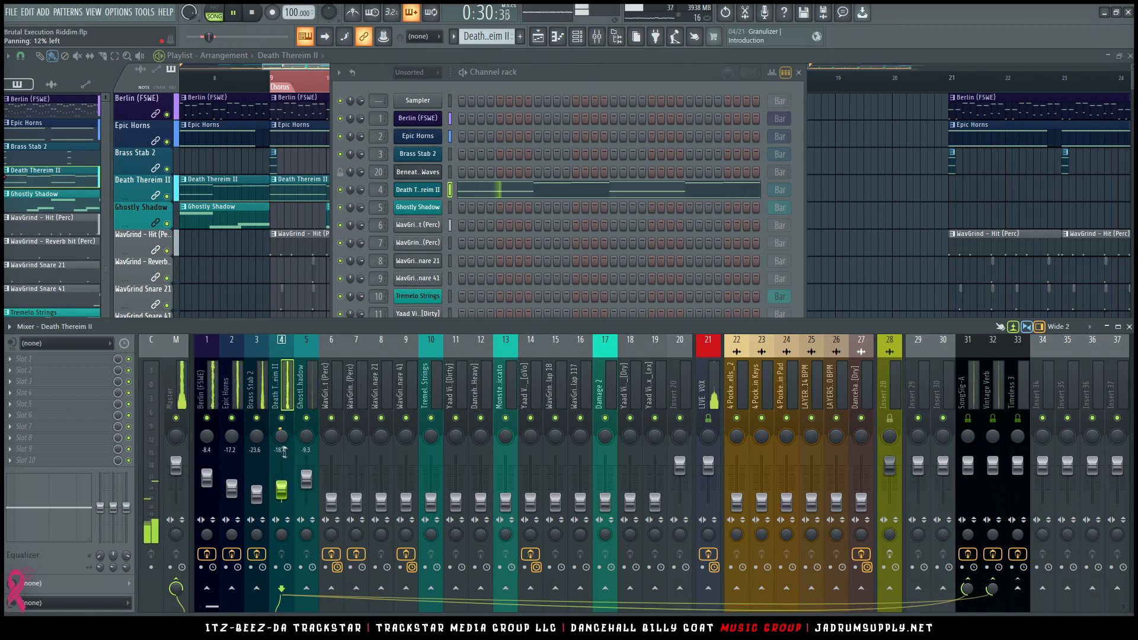
pyautogui.click(307, 436)
pyautogui.moveTo(306, 436); pyautogui.dragTo(307, 435)
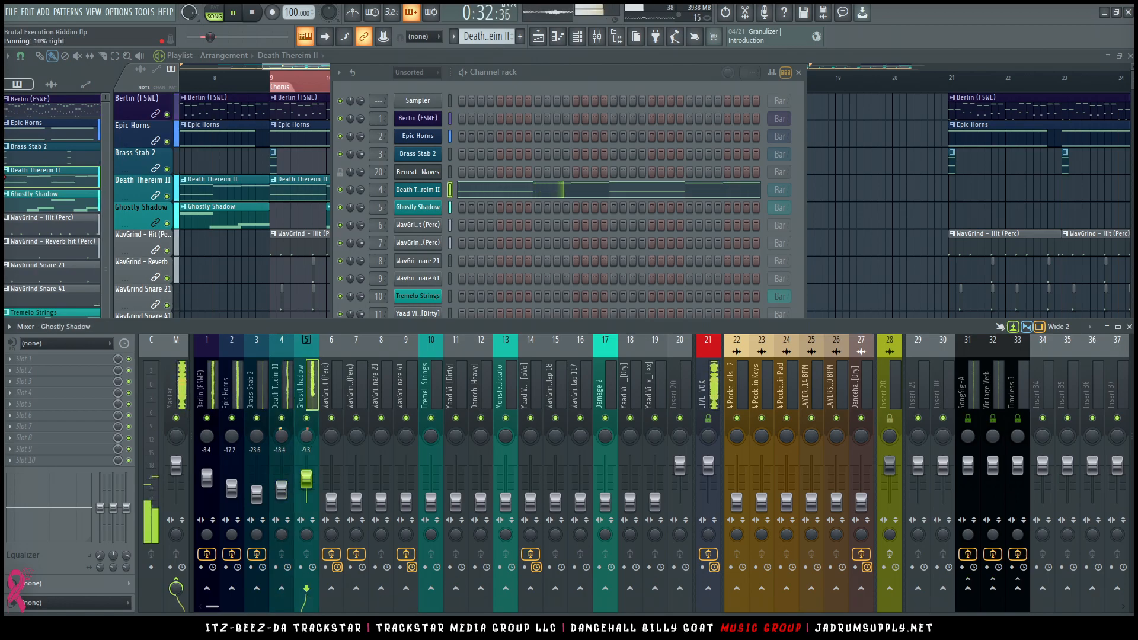
# Lower the Ghostly Shadow fader to about -11.3 dB, and load ValhallaPlate_x64 into its first effect slot with playback stopped
pyautogui.moveTo(306, 478); pyautogui.dragTo(306, 482)
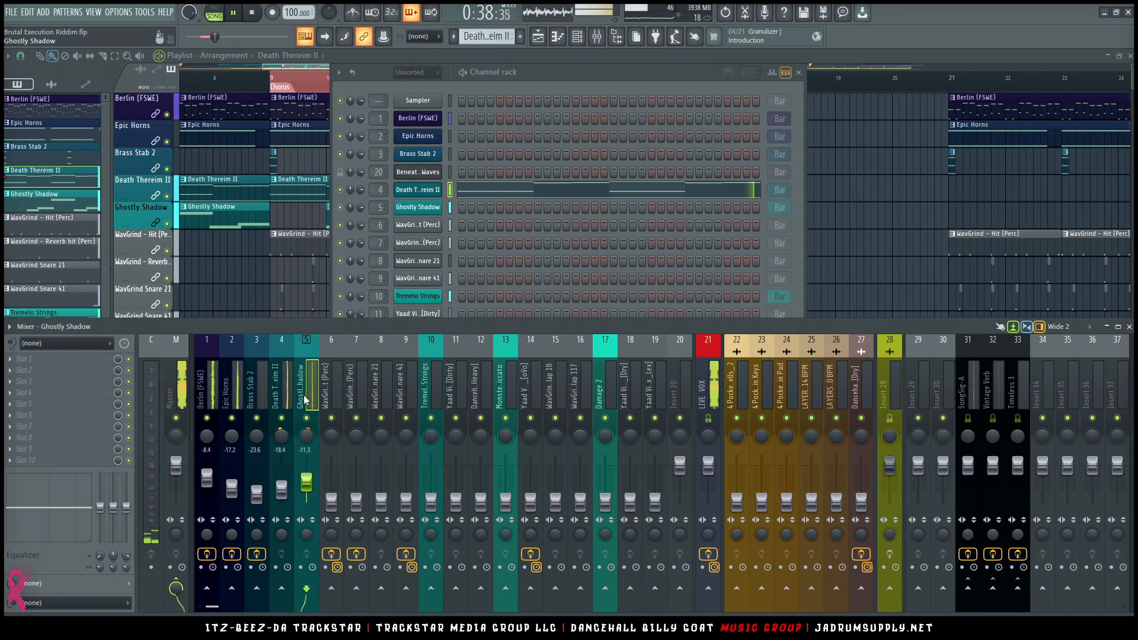
pyautogui.press('space')
pyautogui.click(63, 360)
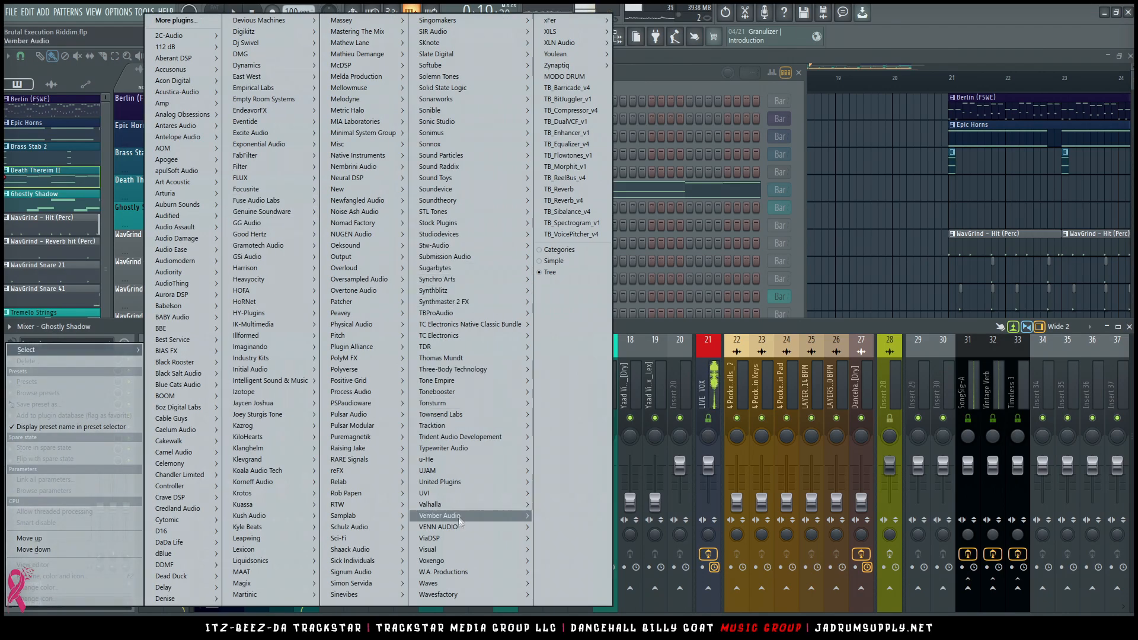
pyautogui.moveTo(464, 503)
pyautogui.moveTo(569, 527)
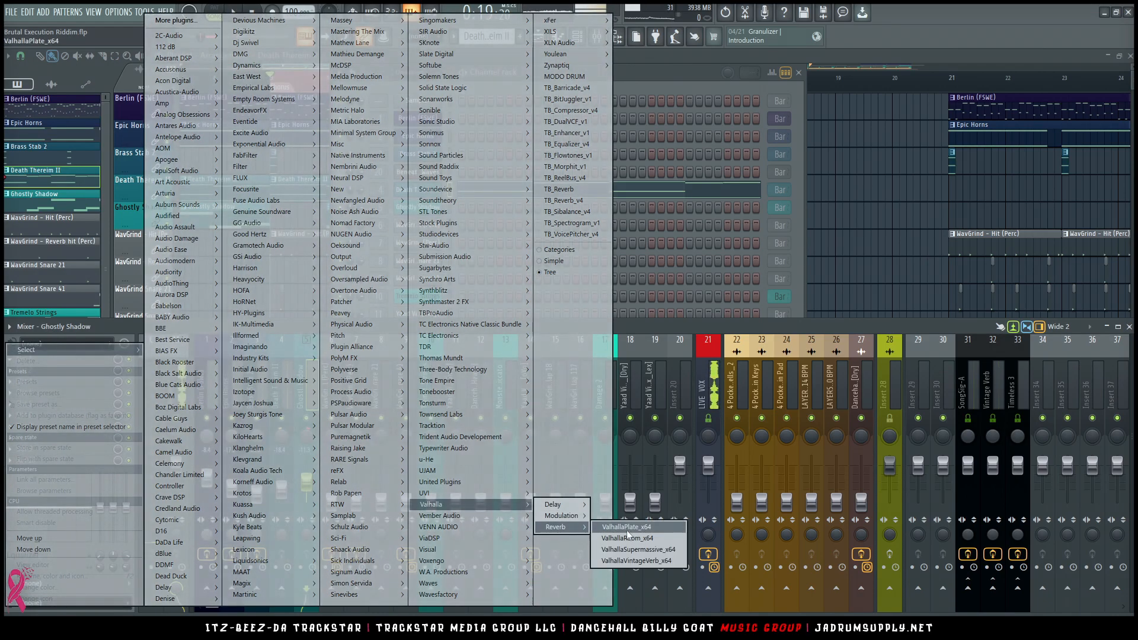
pyautogui.click(634, 527)
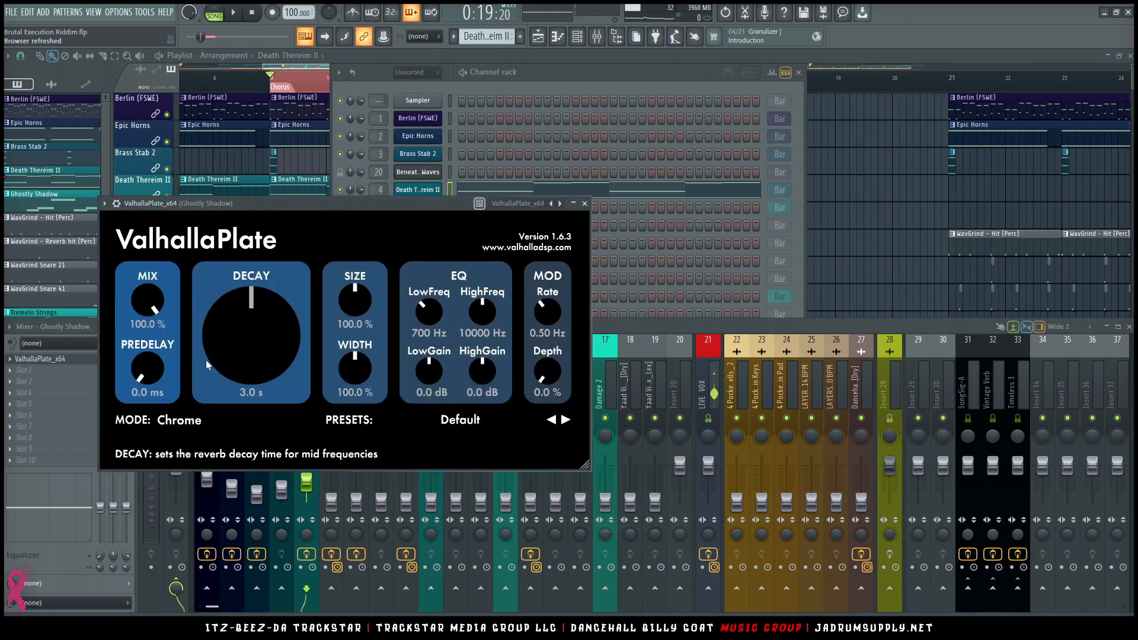
# Set the plate reverb's decay to 3.8 s, mix to 20.4% and predelay to 16.8 ms, and restart the chorus loop
pyautogui.moveTo(262, 358); pyautogui.dragTo(262, 357)
pyautogui.moveTo(149, 304); pyautogui.dragTo(149, 355)
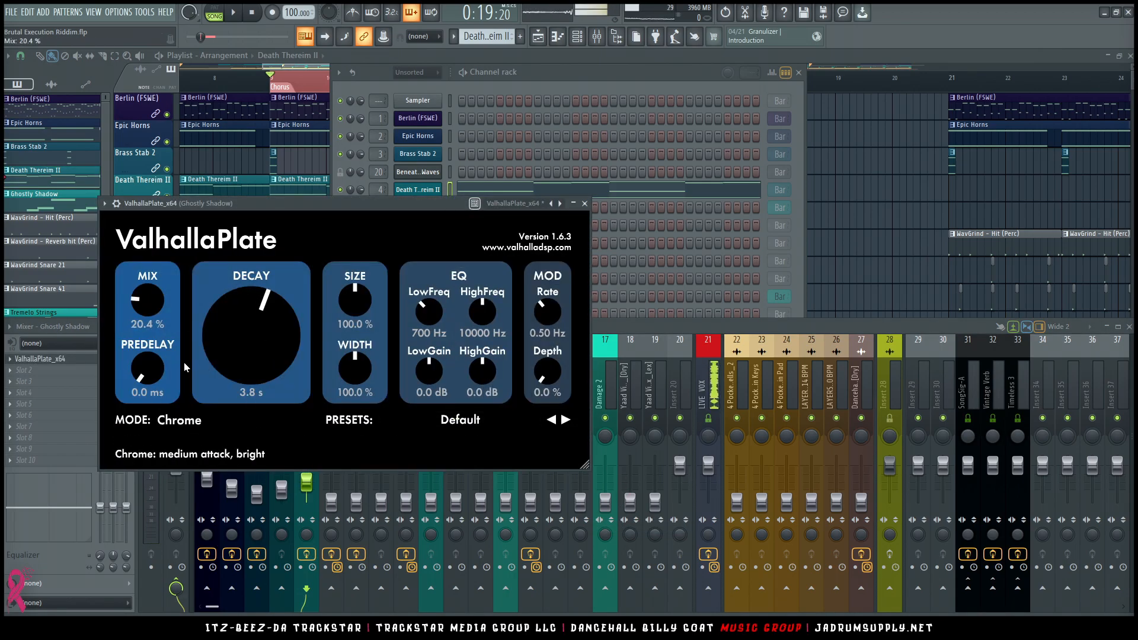
pyautogui.moveTo(144, 360); pyautogui.dragTo(144, 347)
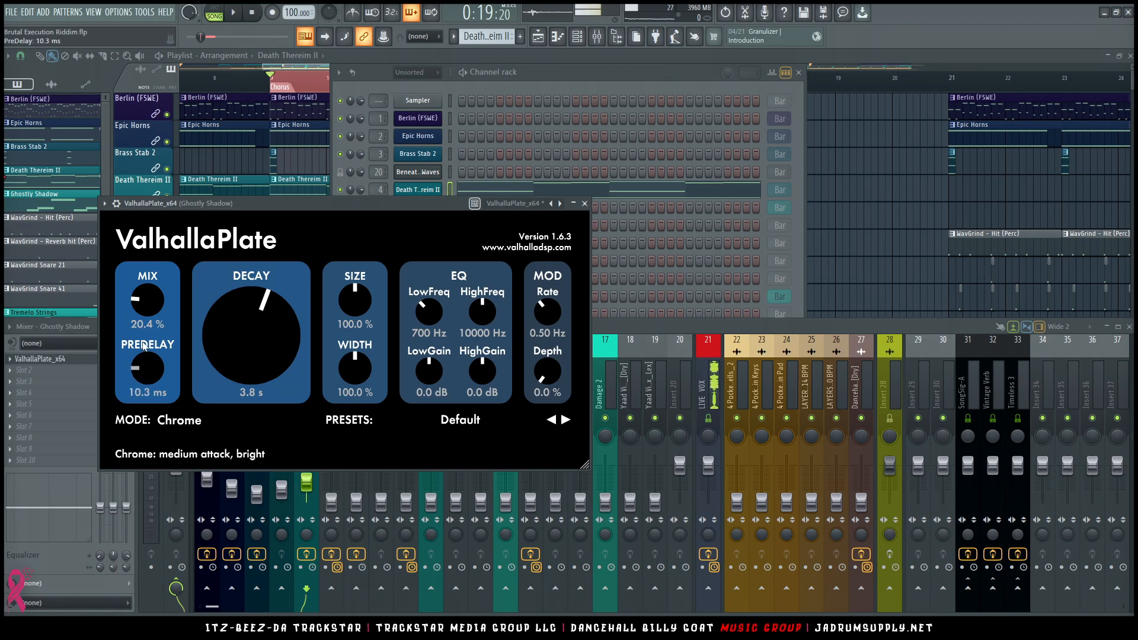
pyautogui.press('space')
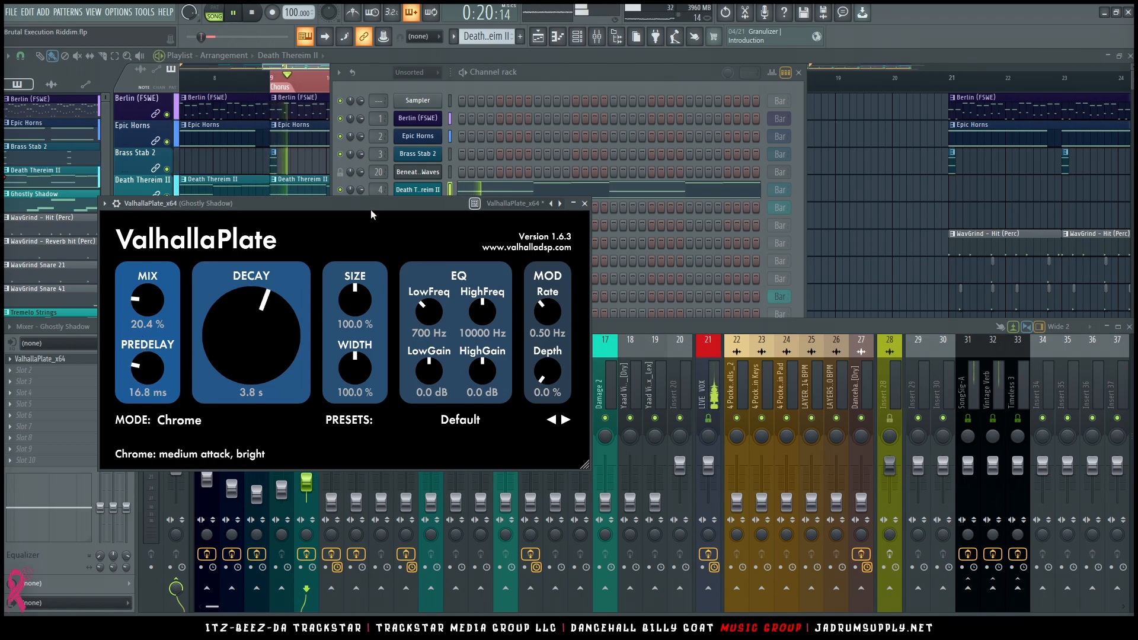
# Adjust the plate reverb's width and its size to 114.4%, and lower the Ghostly Shadow fader to about -14.4 dB
pyautogui.moveTo(371, 204); pyautogui.dragTo(523, 176)
pyautogui.moveTo(509, 340); pyautogui.dragTo(510, 323)
pyautogui.moveTo(506, 278); pyautogui.dragTo(507, 263)
pyautogui.click(233, 327)
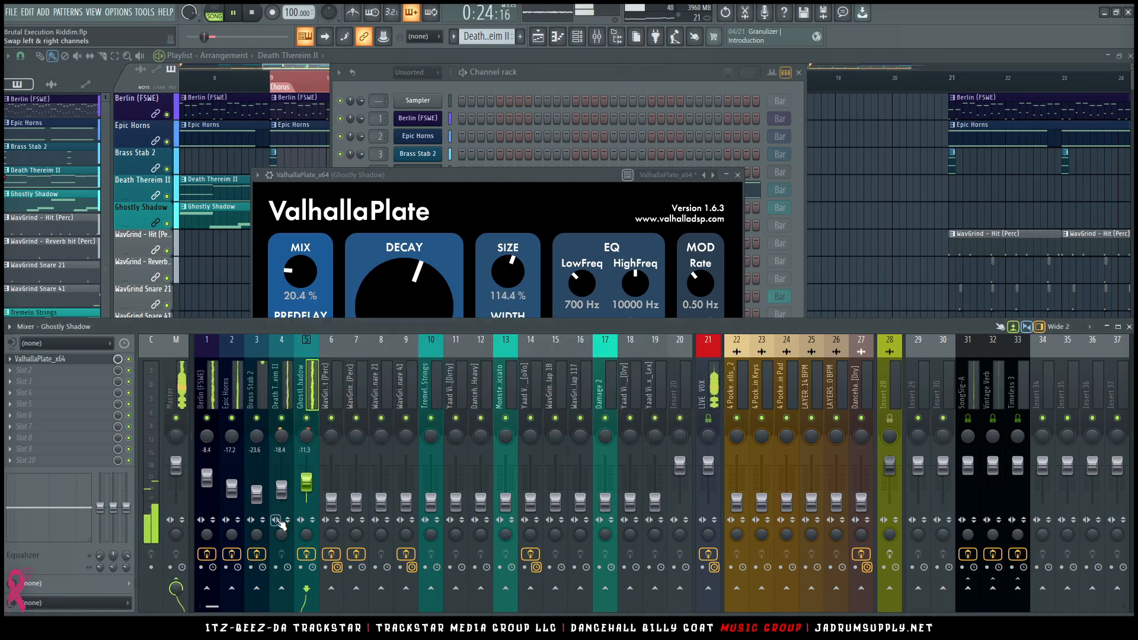
pyautogui.moveTo(307, 482); pyautogui.dragTo(307, 484)
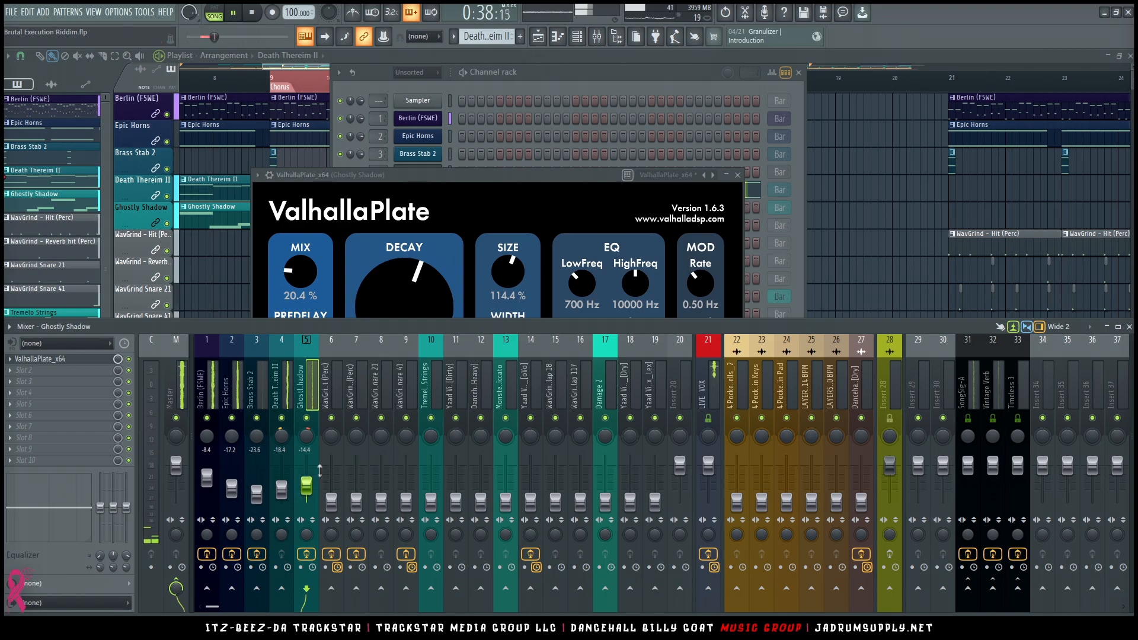
# Step through the patterns from Ghostly Shadow to the WavGrind percussion, and raise the WavGrind - Hit (Perc) fader to about -9.0 dB
pyautogui.click(650, 89)
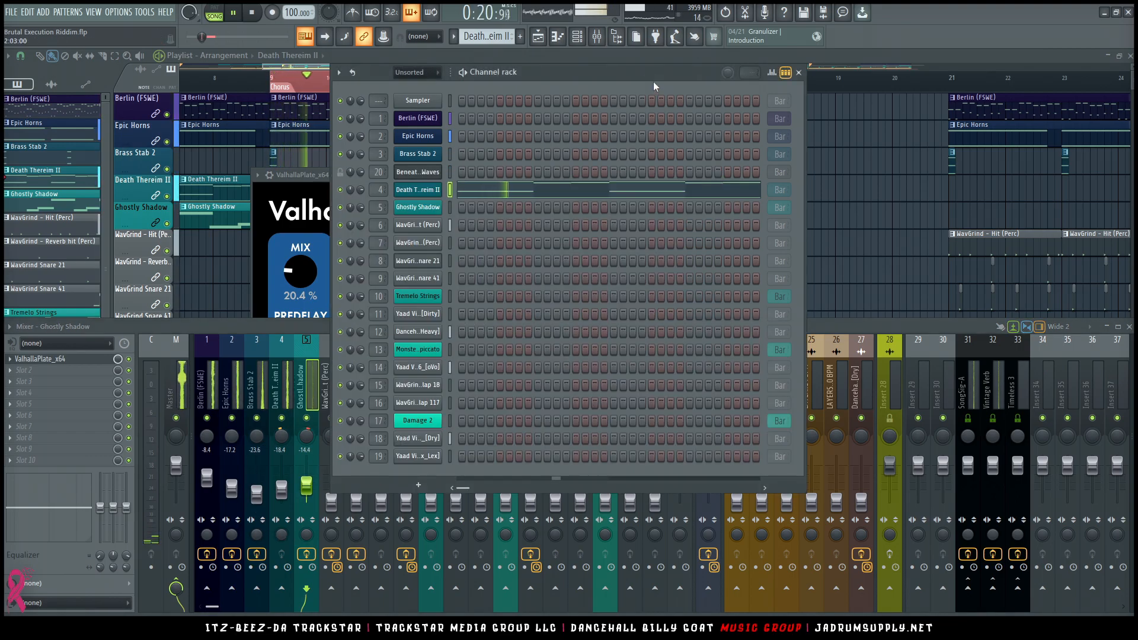
pyautogui.press('Right')
pyautogui.press('Right')
pyautogui.press('Left')
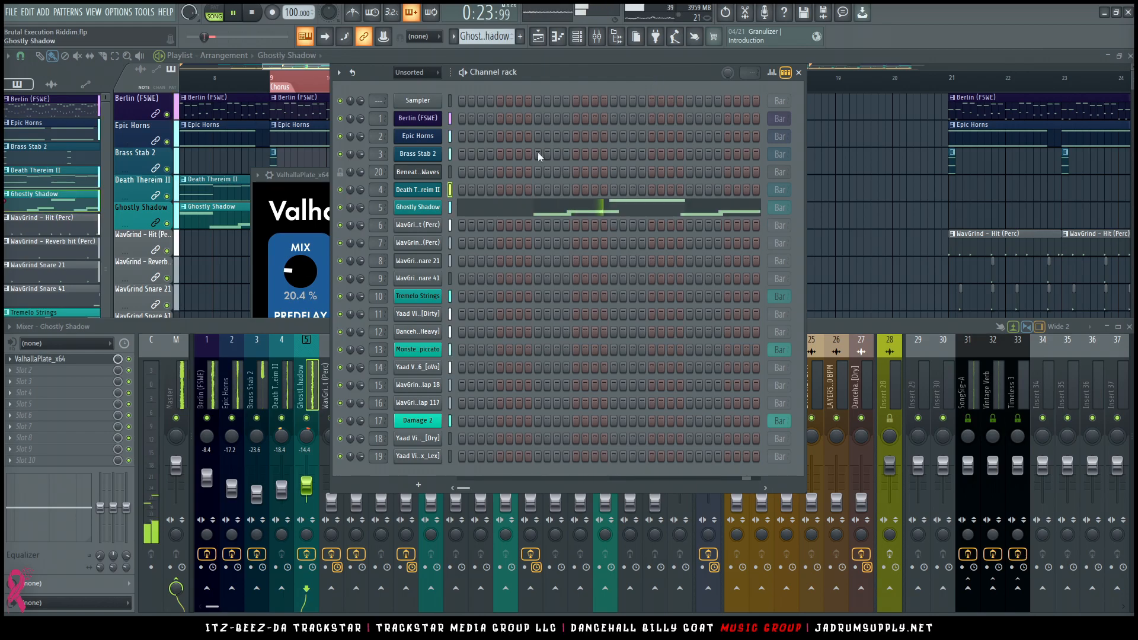
pyautogui.press('Right')
pyautogui.press('Right')
pyautogui.click(315, 329)
pyautogui.press('Right')
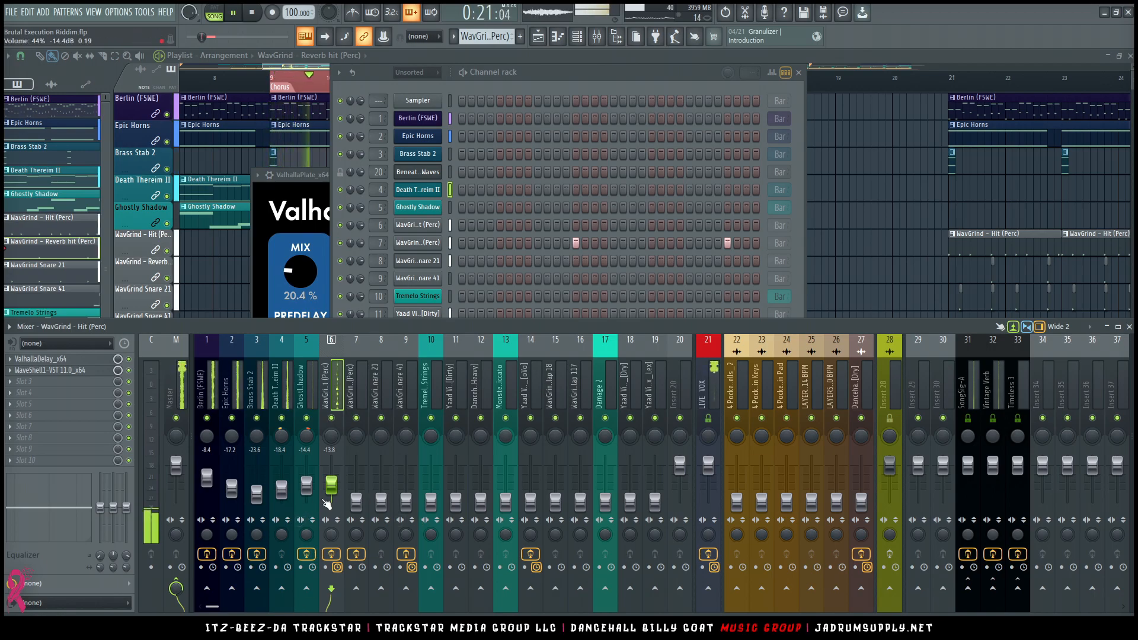
pyautogui.moveTo(326, 505); pyautogui.dragTo(327, 501)
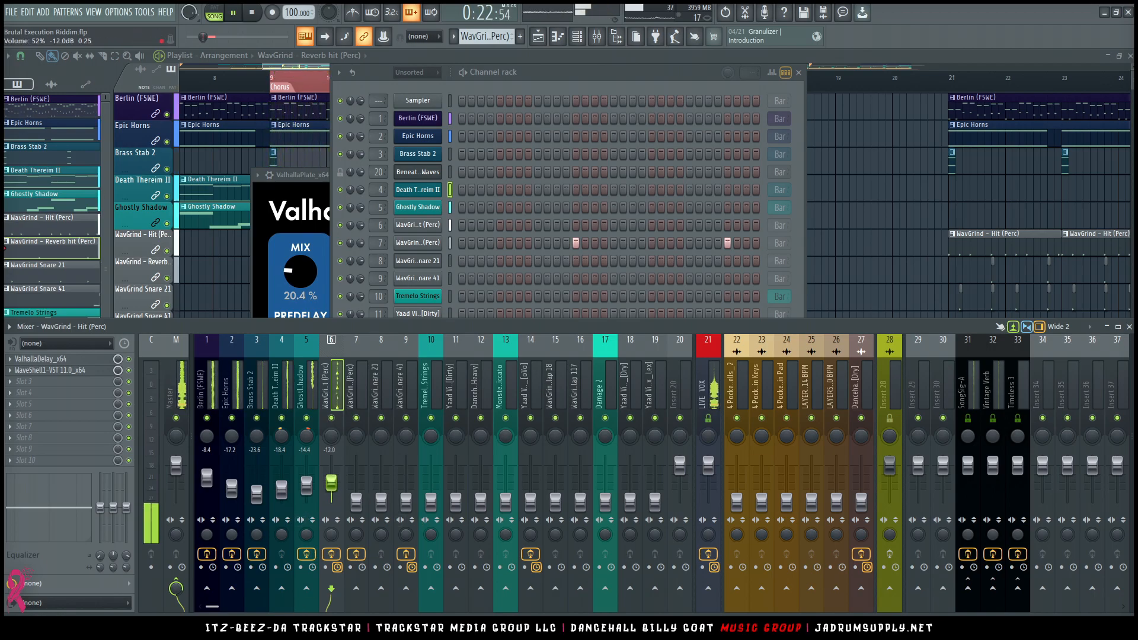
pyautogui.moveTo(331, 480); pyautogui.dragTo(331, 480)
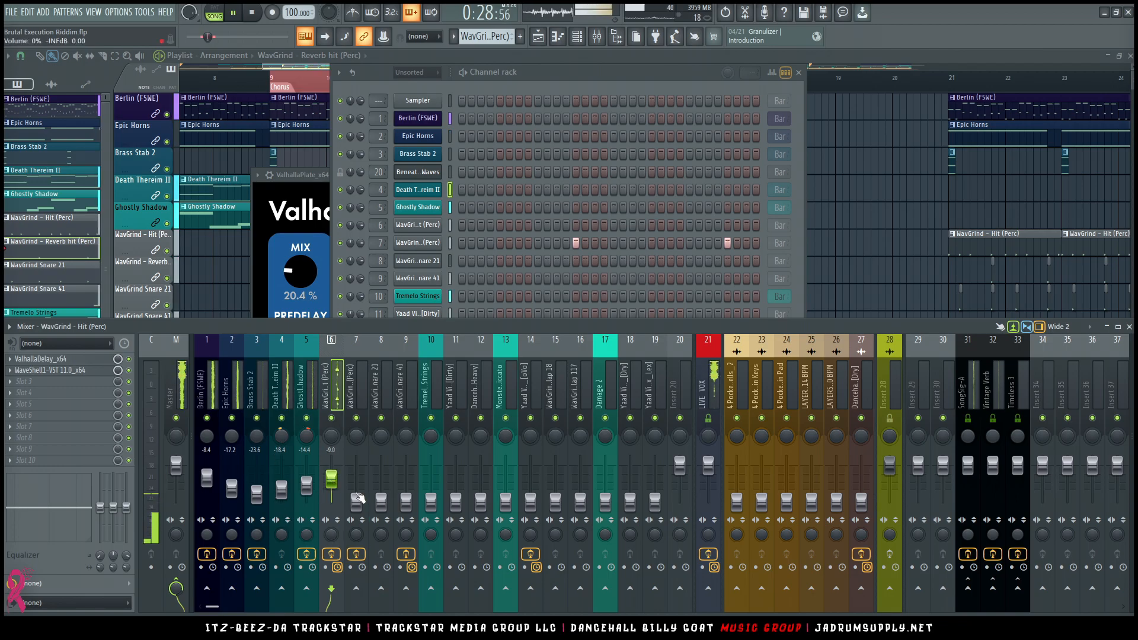
# Compare the step patterns of the two WavGrind percussion channels, and raise the WavGrind - Reverb hit (Perc) fader to about -10.5 dB
pyautogui.click(640, 73)
pyautogui.press('KP_Subtract')
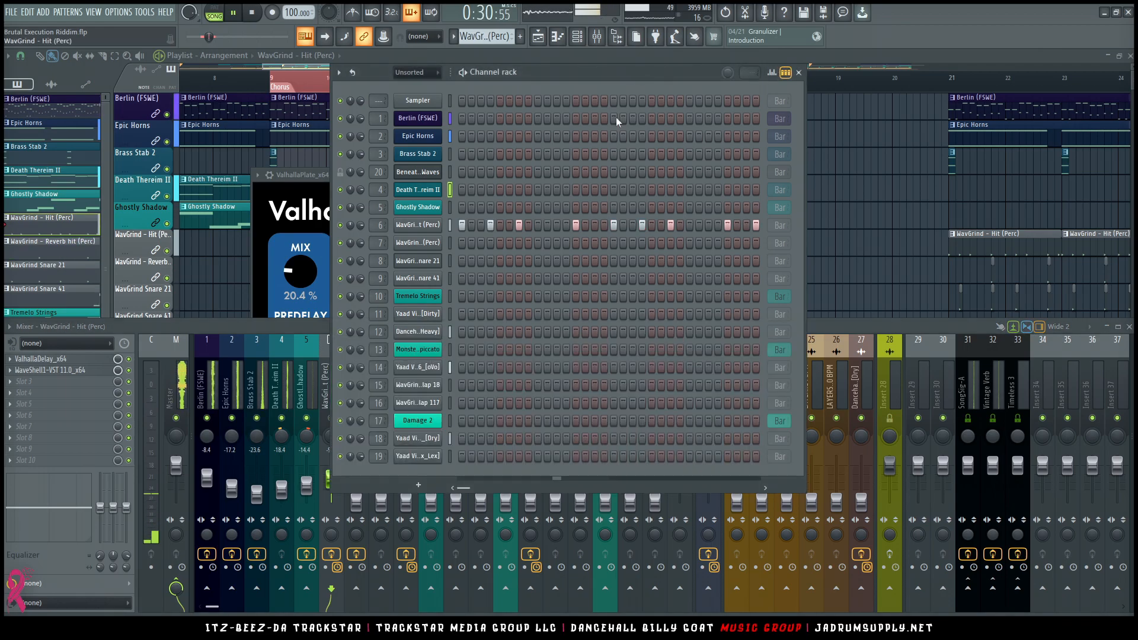
pyautogui.press('KP_Add')
pyautogui.click(321, 349)
pyautogui.moveTo(356, 502); pyautogui.dragTo(356, 480)
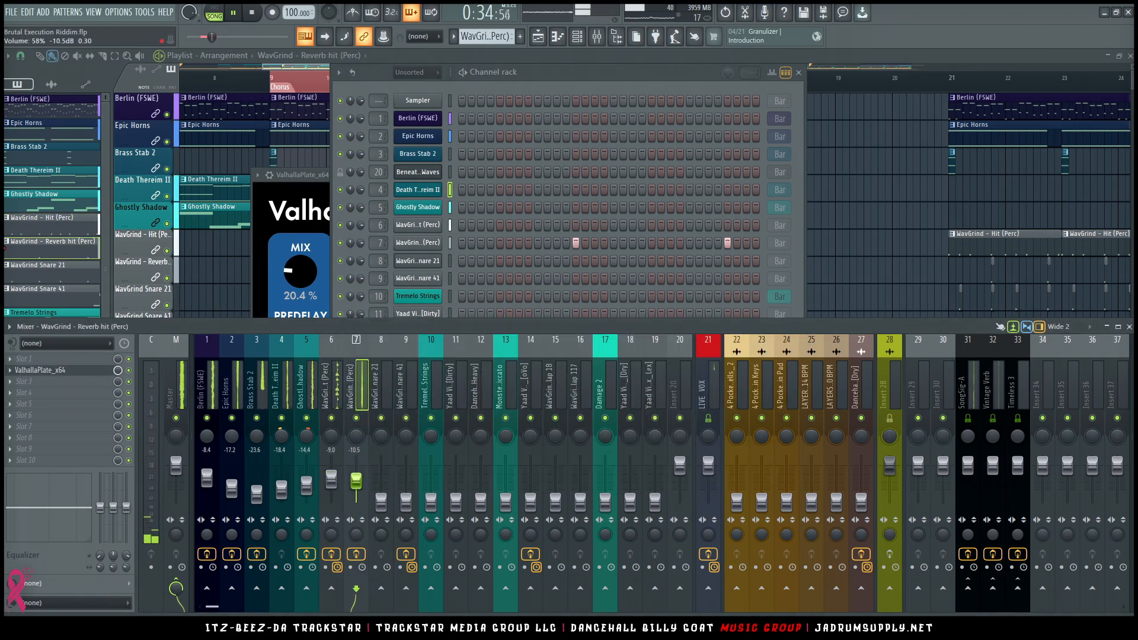
# Clear the channel rack and plugin windows off the playlist, and raise the WavGrind Snare 21 mixer fader to about -8.8 dB
pyautogui.click(875, 216)
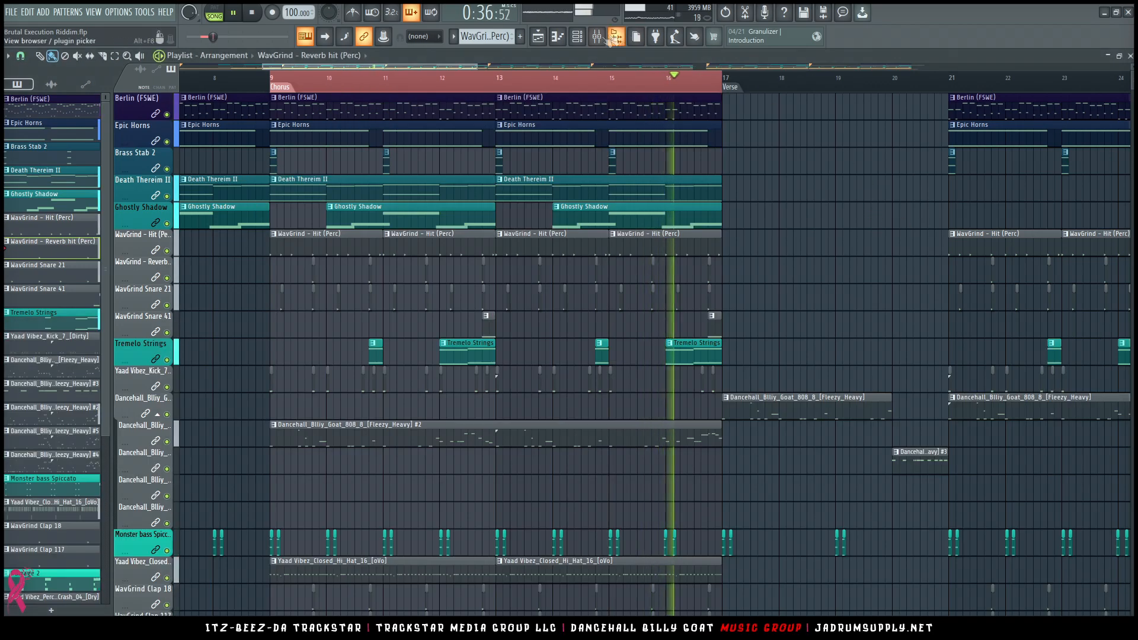
pyautogui.click(578, 37)
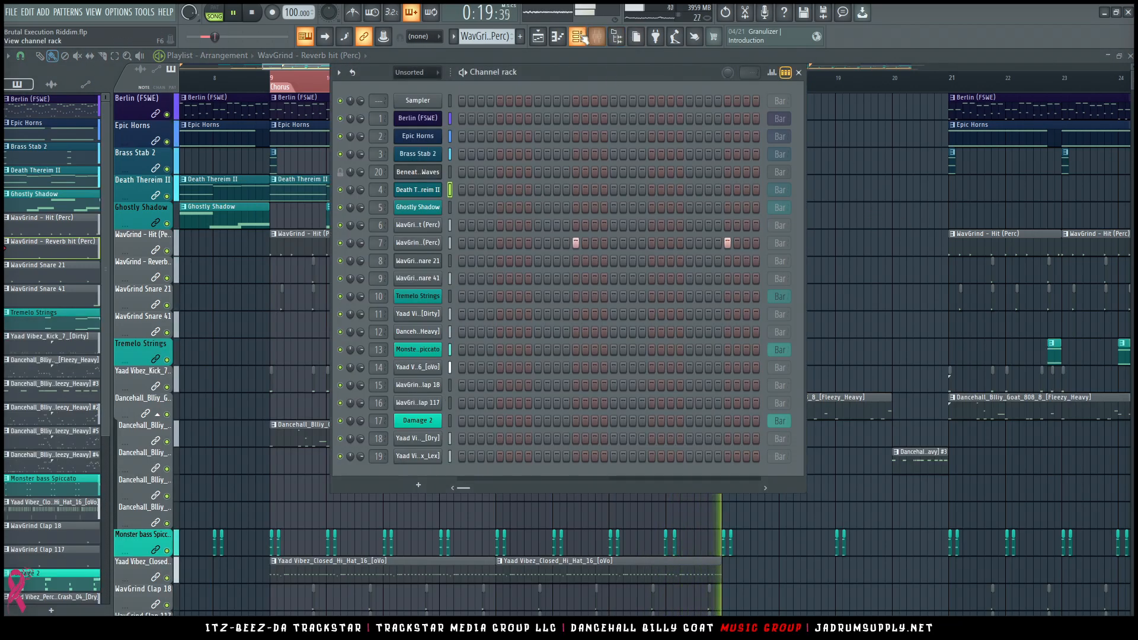
pyautogui.click(584, 38)
pyautogui.click(597, 37)
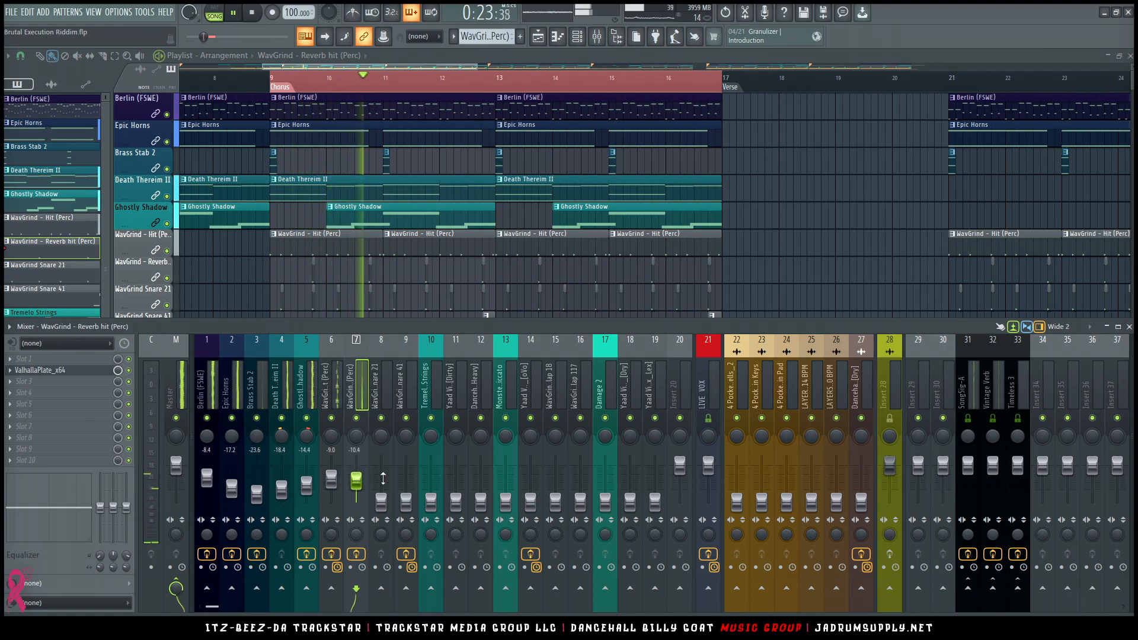
pyautogui.click(381, 498)
pyautogui.moveTo(381, 500); pyautogui.dragTo(381, 478)
# Fine-tune WavGrind - Reverb hit to about -10.1 dB and Snare 21 to about -6.2 dB, and load FabFilter Pro-Q 3 on Snare 21
pyautogui.click(358, 406)
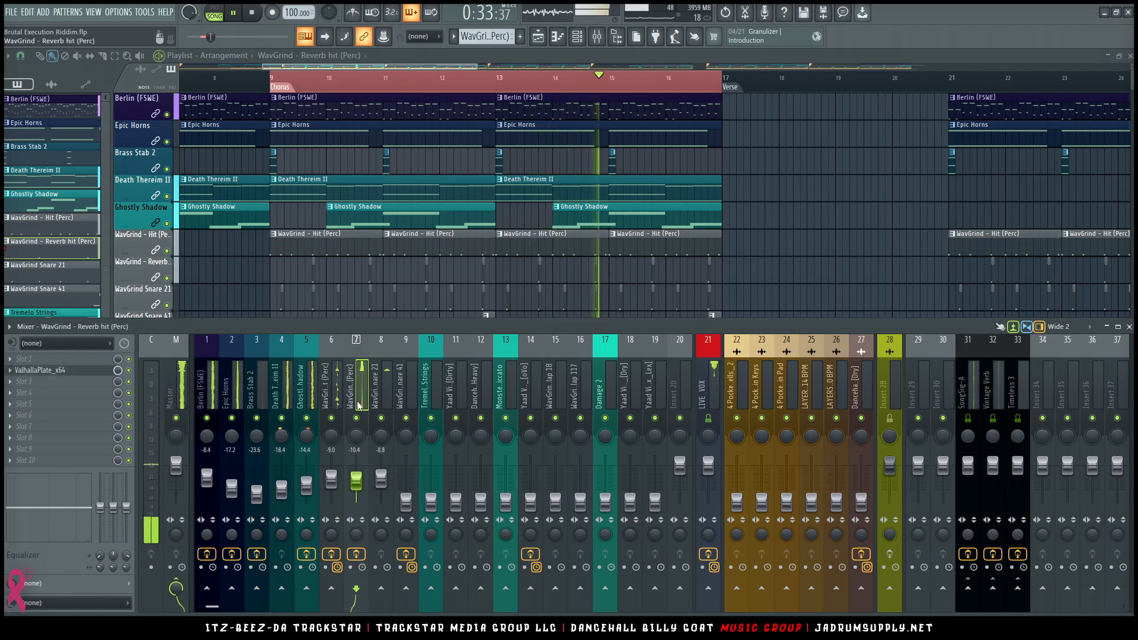
pyautogui.moveTo(364, 495); pyautogui.dragTo(381, 475)
pyautogui.click(98, 382)
pyautogui.moveTo(291, 160)
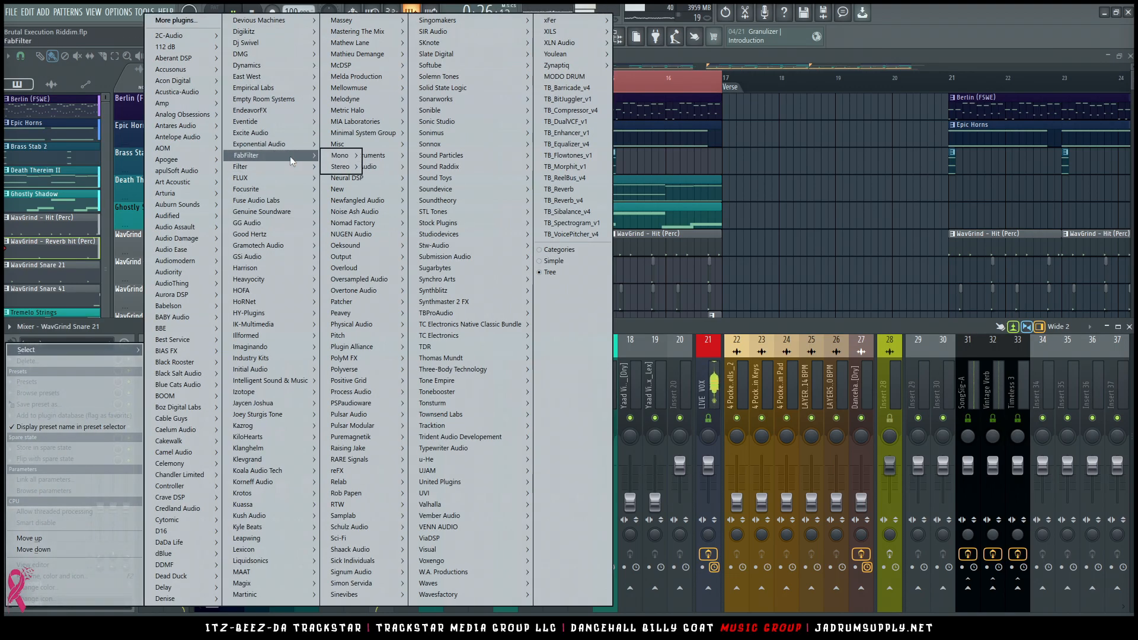
pyautogui.moveTo(342, 166)
pyautogui.moveTo(384, 189)
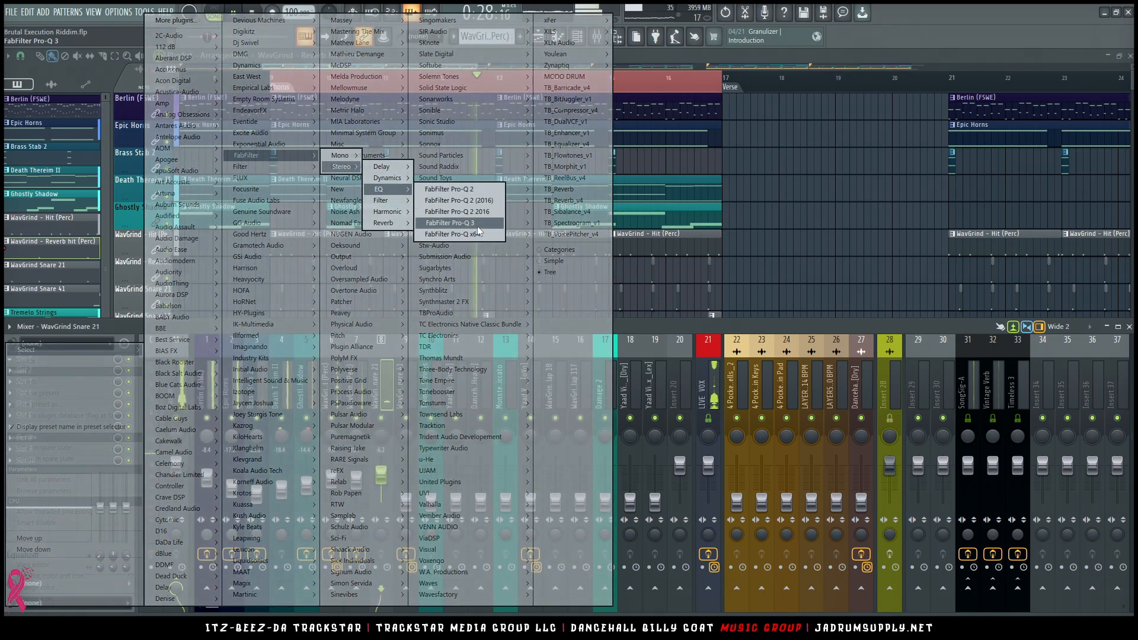
pyautogui.click(478, 226)
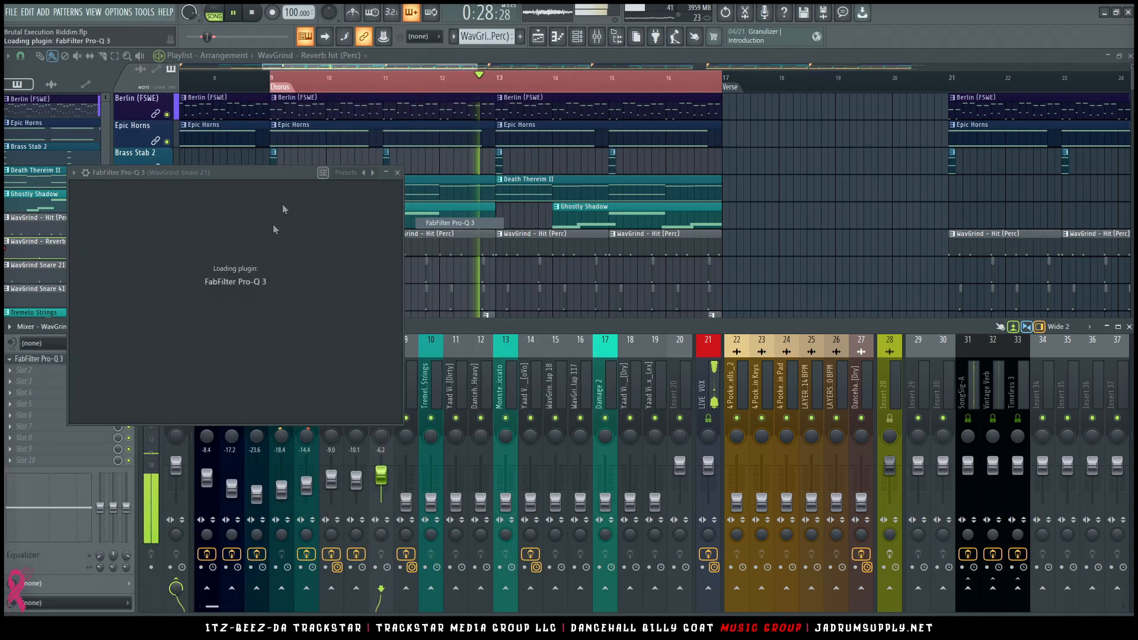
# Apply the drum preset Heavy Trap Snare [Exposed_Mids] to the Pro-Q 3 on WavGrind Snare 21 and close the plugin
pyautogui.click(400, 191)
pyautogui.moveTo(391, 231)
pyautogui.moveTo(492, 283)
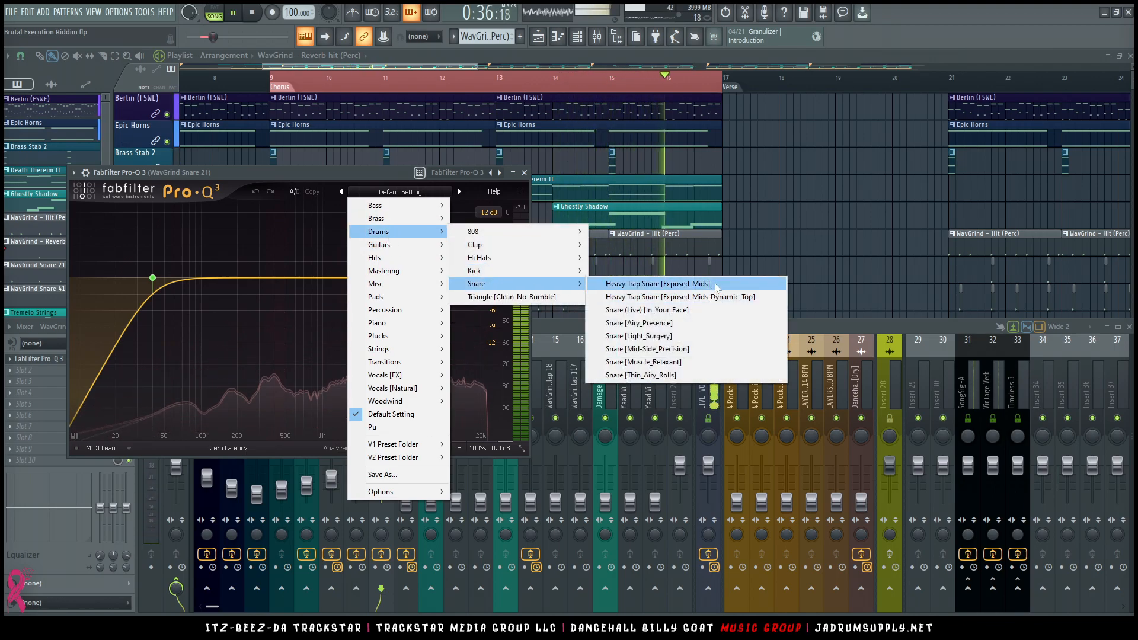
pyautogui.click(657, 284)
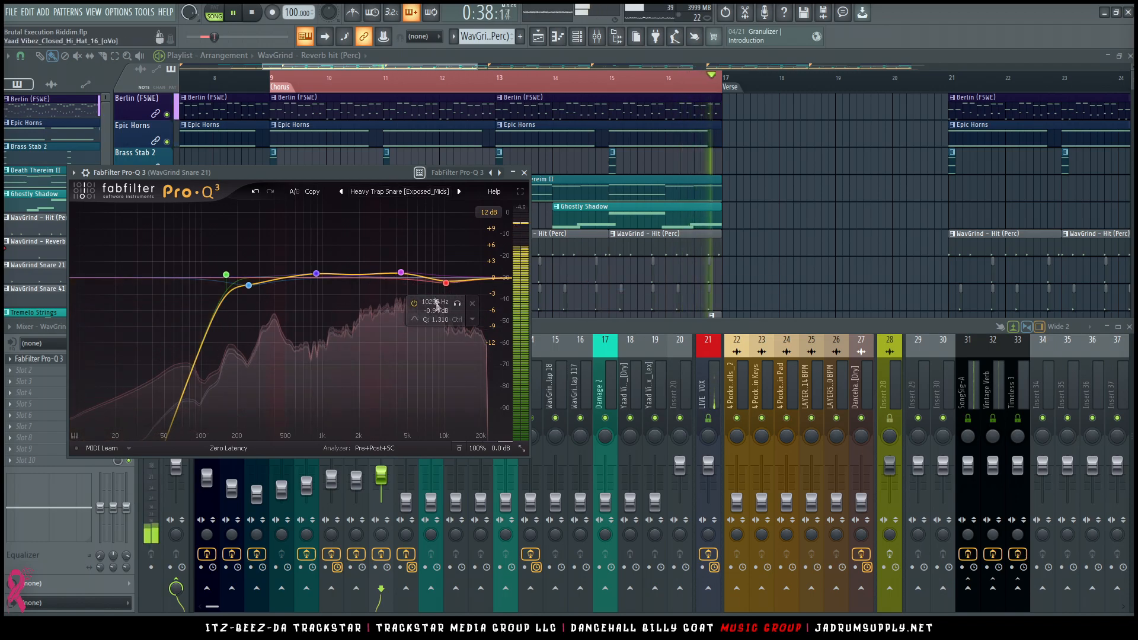
pyautogui.click(525, 173)
# Raise the WavGrind Snare 41 fader to about -7.4 dB, and check its Transient Shaper and ValhallaPlate settings
pyautogui.moveTo(382, 474); pyautogui.dragTo(406, 477)
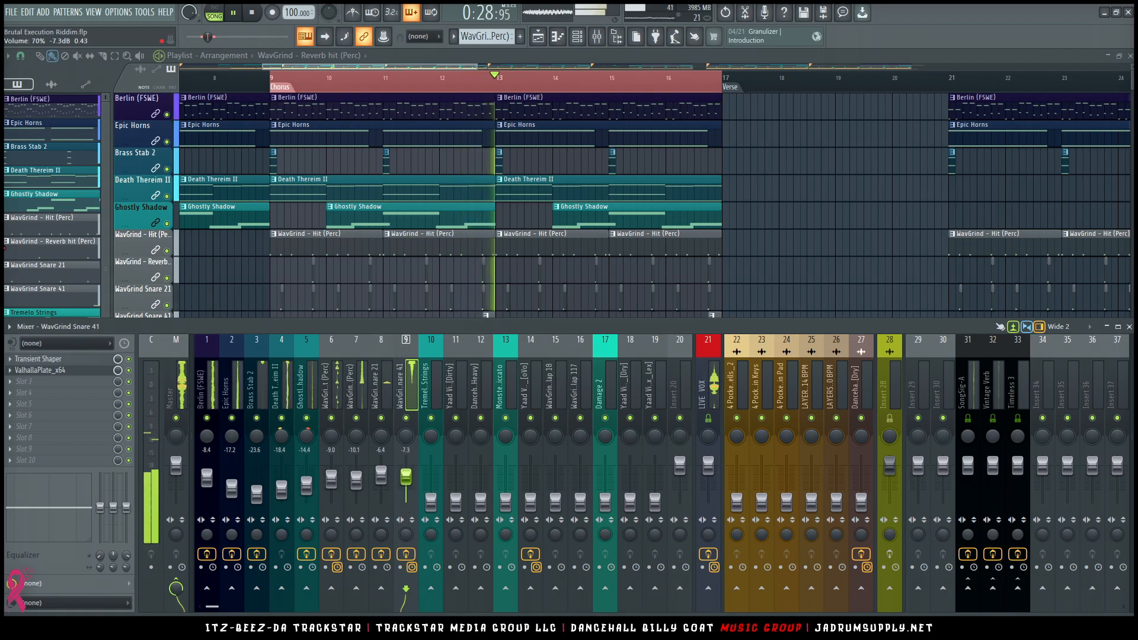
pyautogui.scroll(-4, 804, 221)
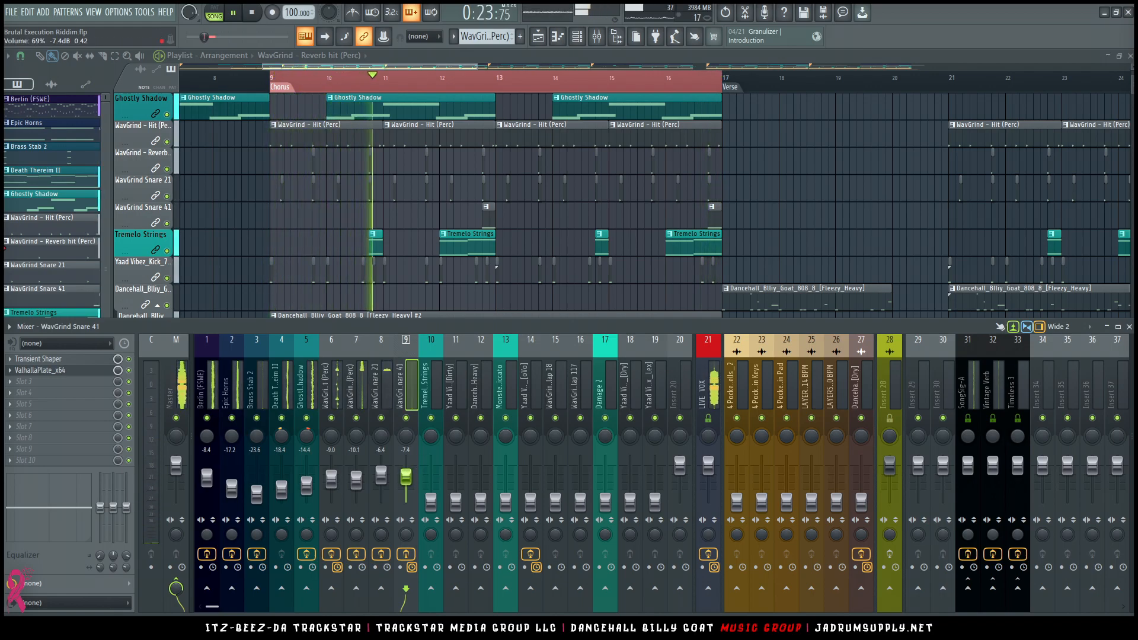
pyautogui.click(69, 360)
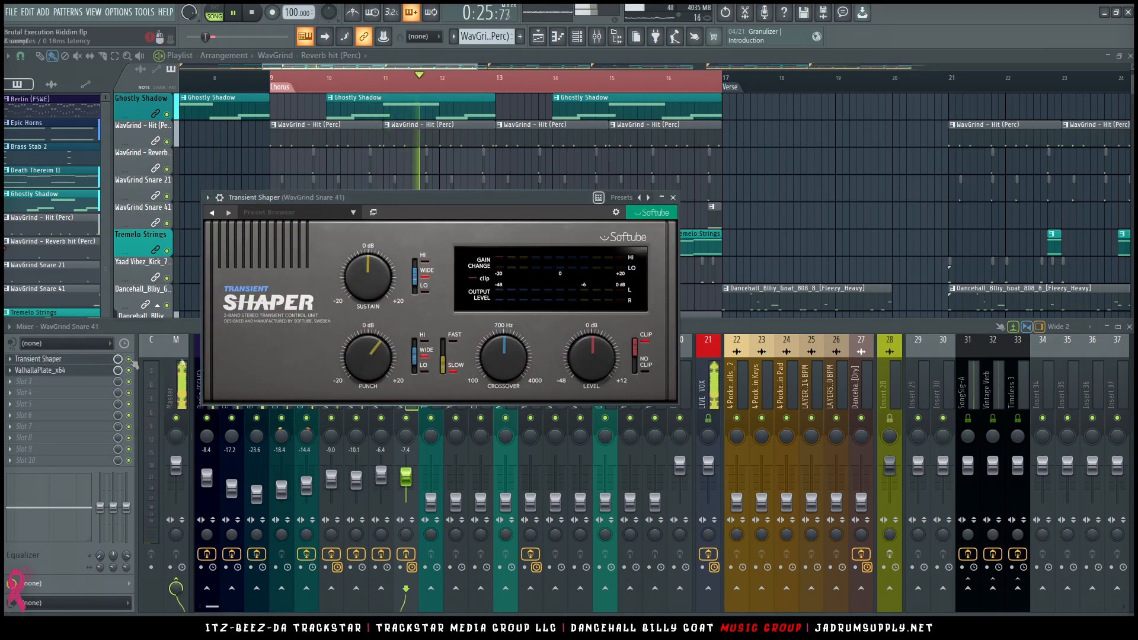
pyautogui.click(49, 371)
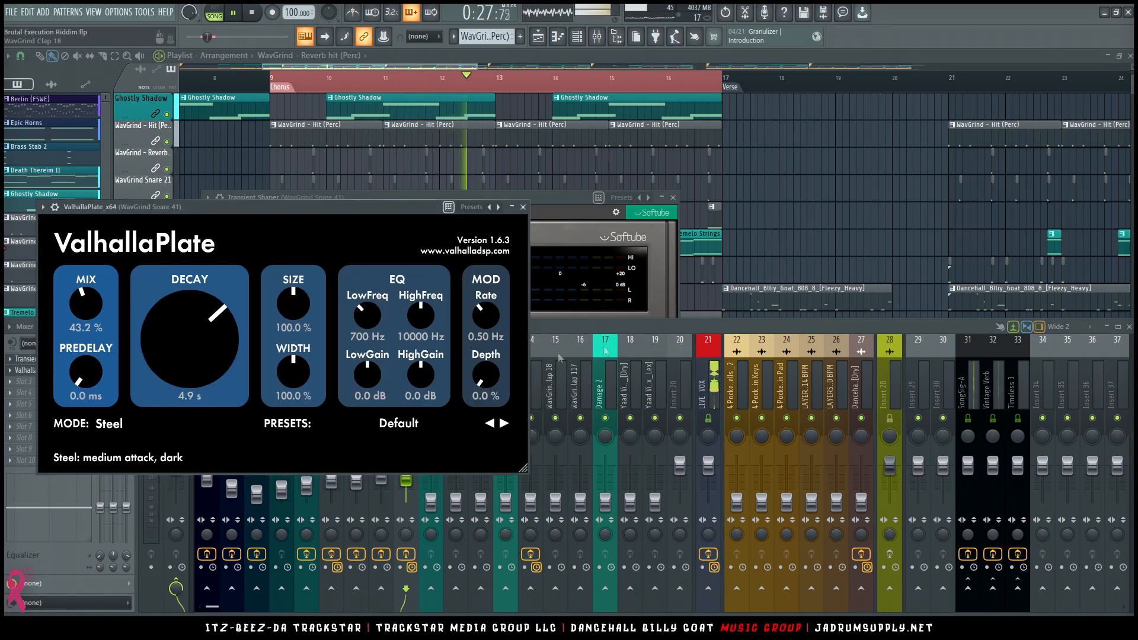
# Return to the mixer and raise the Tremelo Strings fader to about -7.7 dB
pyautogui.click(592, 330)
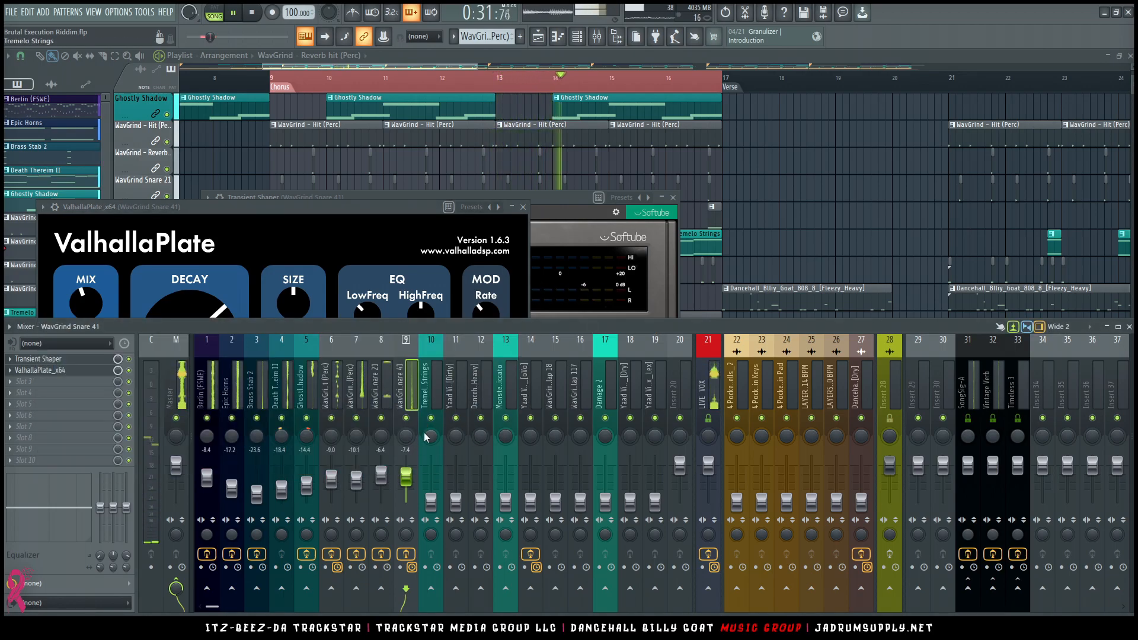
pyautogui.moveTo(431, 500); pyautogui.dragTo(431, 497)
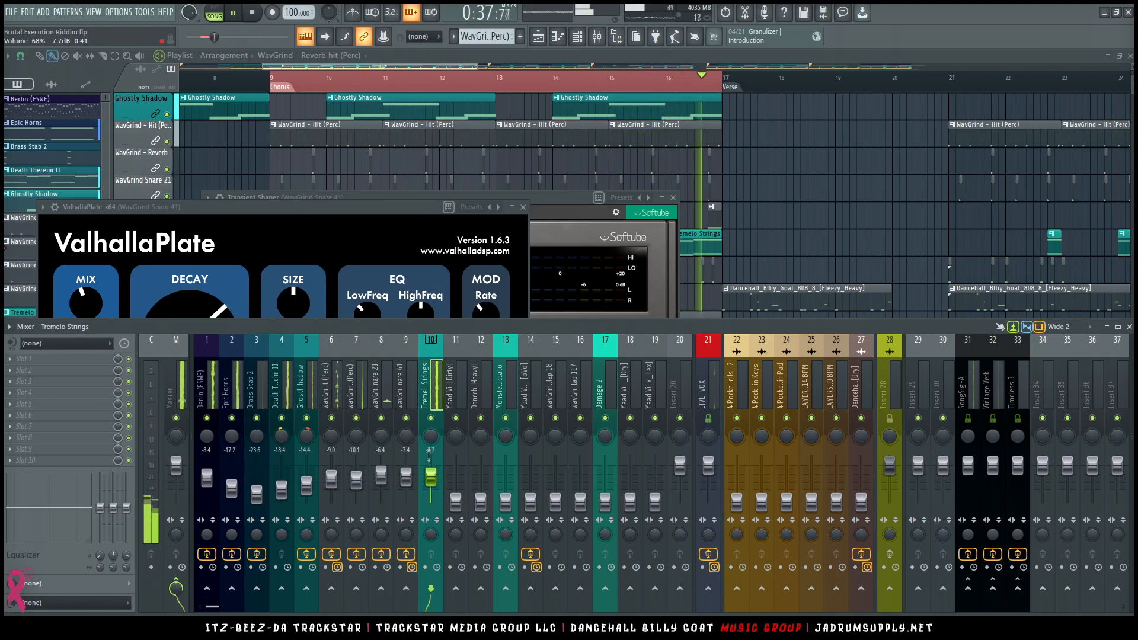
# Pan the Tremelo Strings track about 23% right and check the panning of the Berlin track
pyautogui.moveTo(431, 444); pyautogui.dragTo(431, 439)
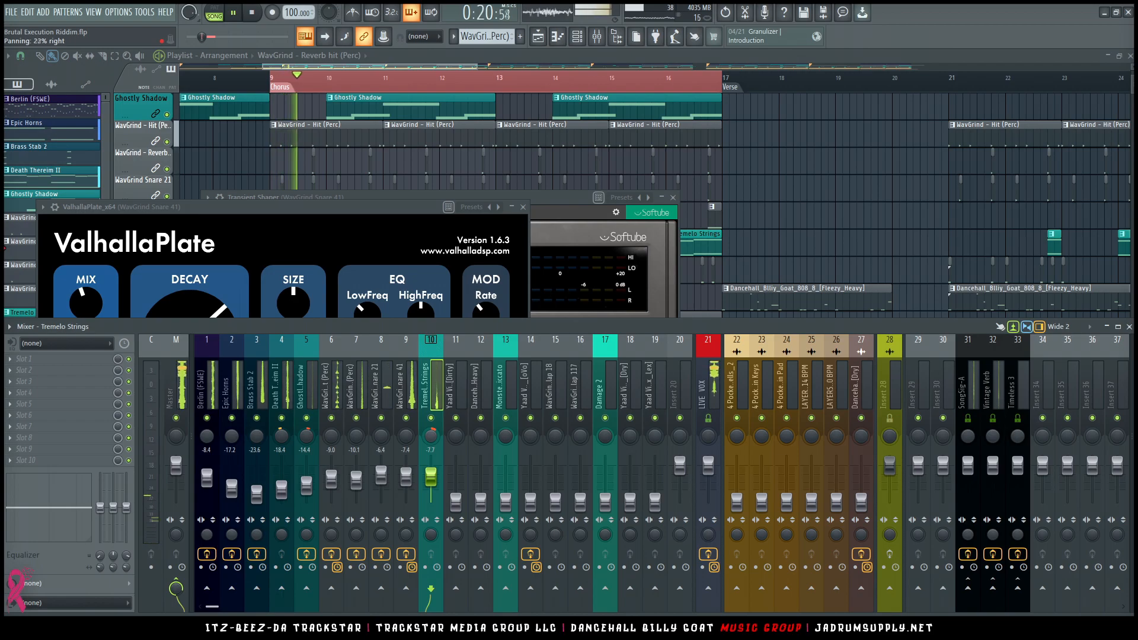
pyautogui.click(206, 446)
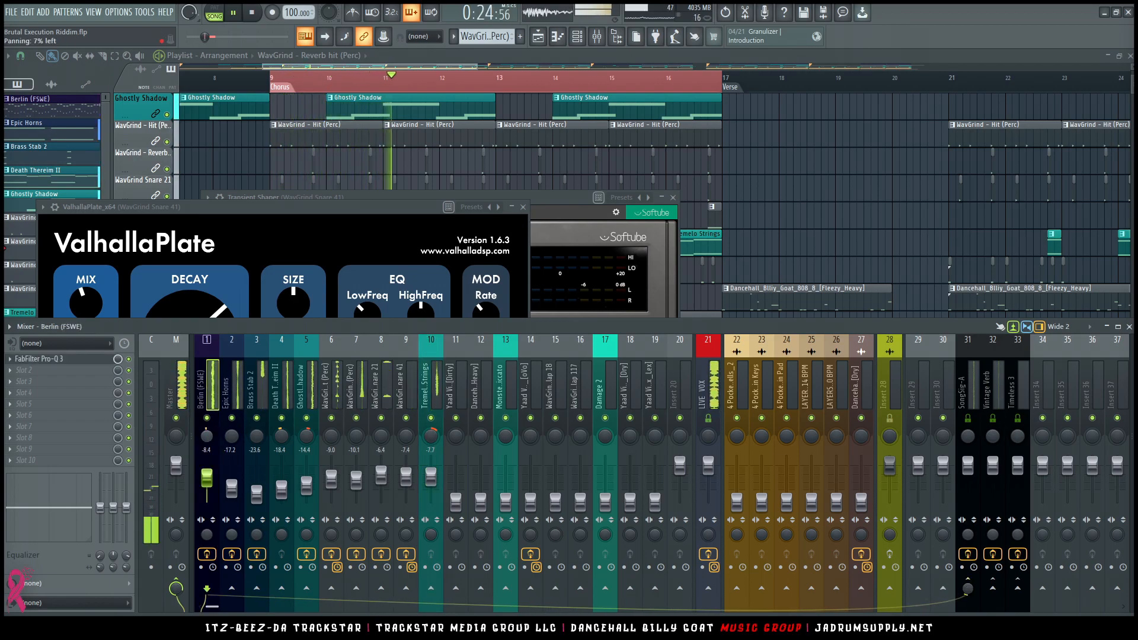
# Load FabFilter Pro-Q 3 into the first effect slot of Tremelo Strings and move its window clear of the slots
pyautogui.click(430, 438)
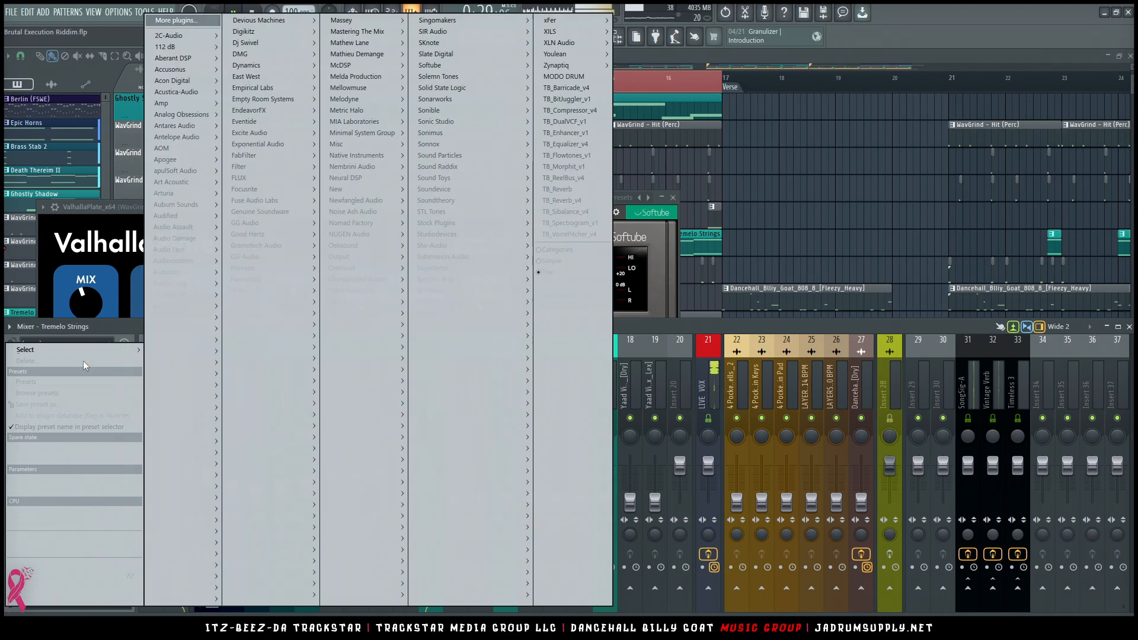
pyautogui.click(59, 358)
pyautogui.moveTo(254, 156)
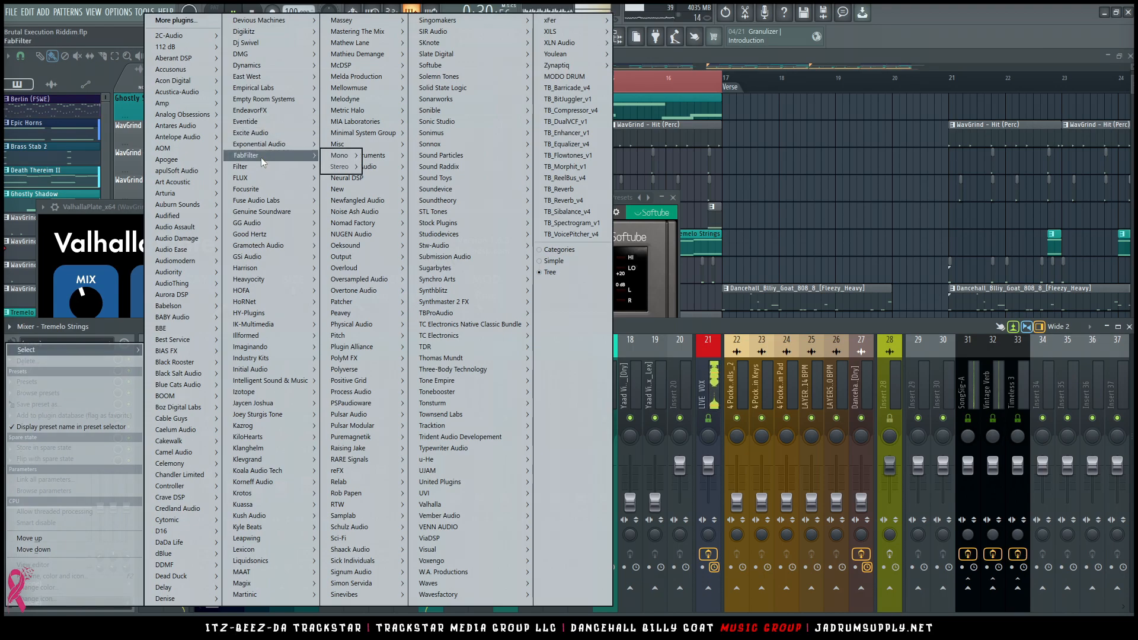
pyautogui.moveTo(341, 167)
pyautogui.moveTo(382, 189)
pyautogui.click(456, 224)
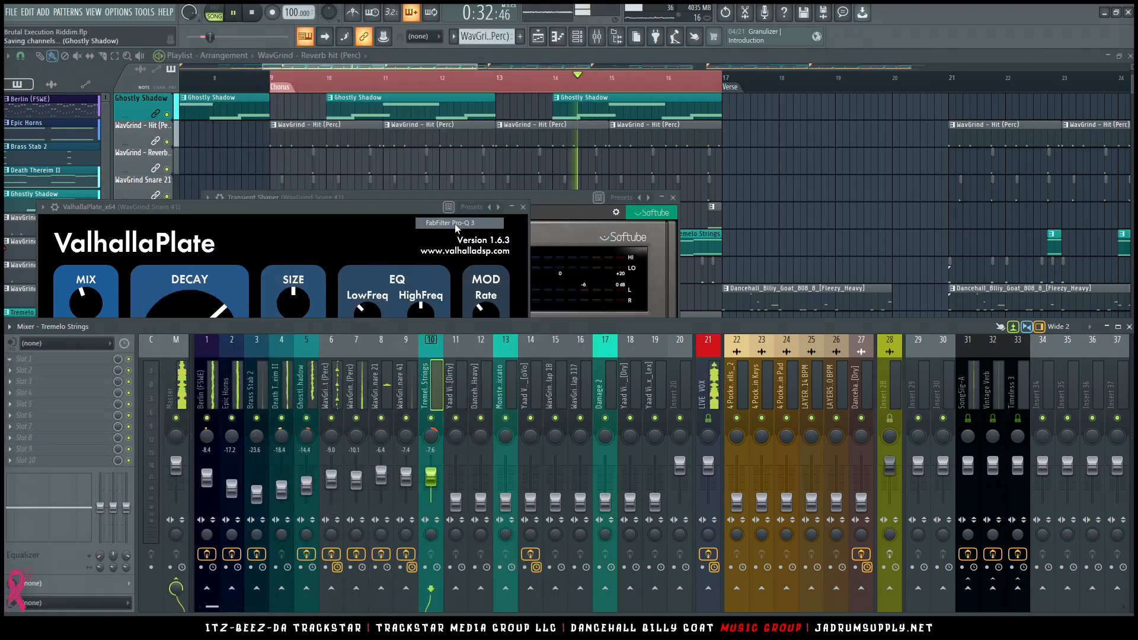
pyautogui.moveTo(306, 118); pyautogui.dragTo(710, 117)
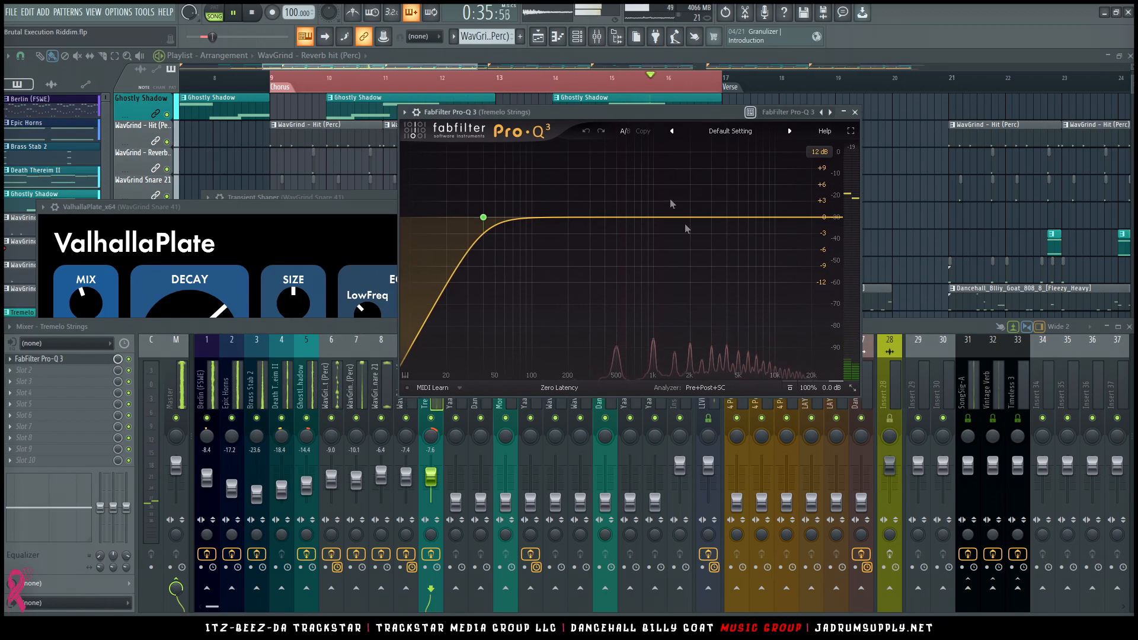
# Apply the strings preset Tremelo [Thin_Wide_&_Open_Top_End] to the Tremelo Strings Pro-Q 3, muting LIVE VOX temporarily meanwhile
pyautogui.click(889, 392)
pyautogui.click(708, 401)
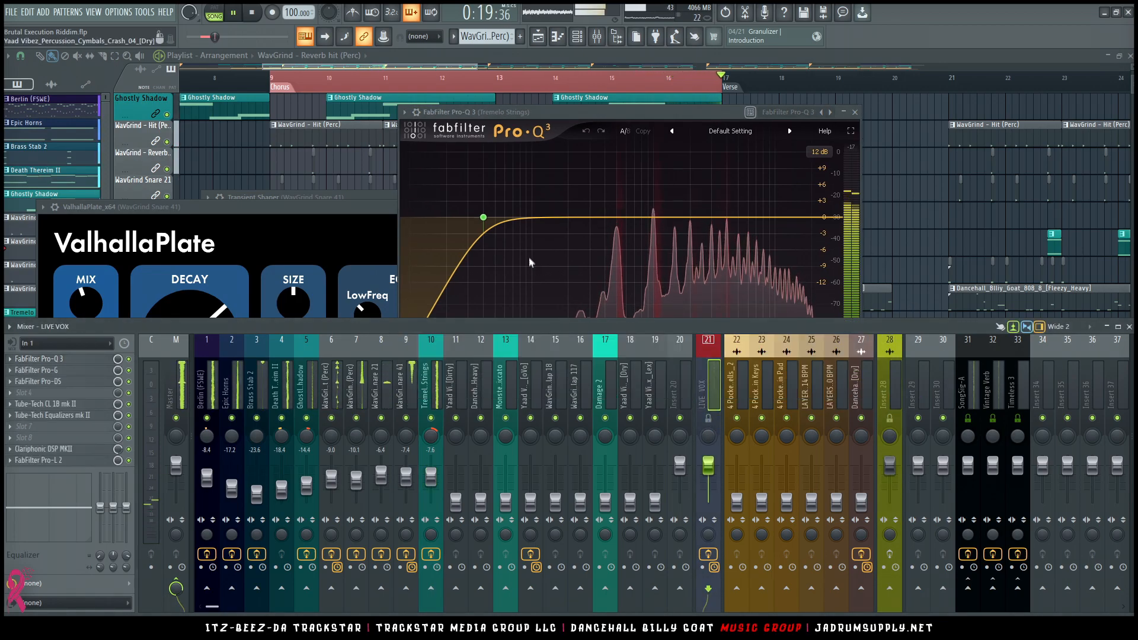
pyautogui.click(730, 131)
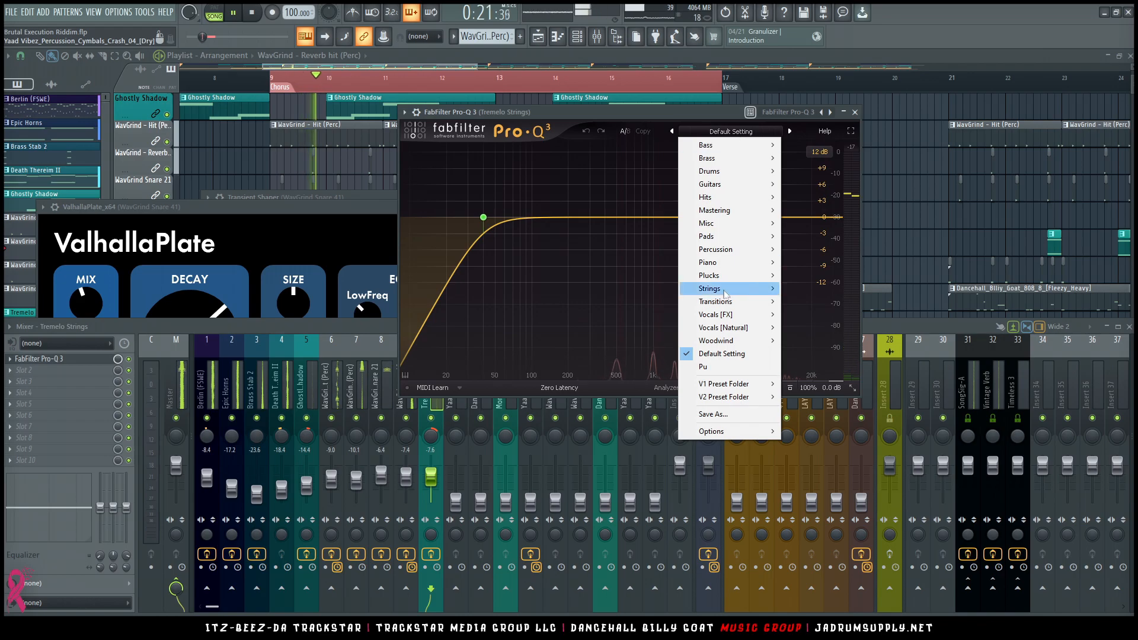
pyautogui.moveTo(711, 288)
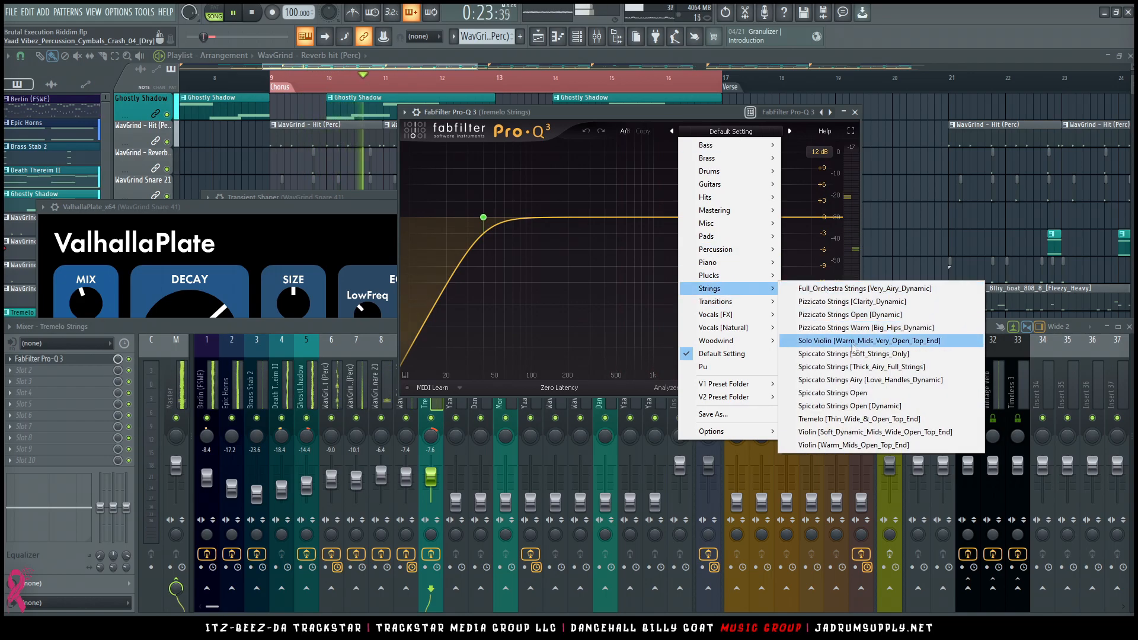
pyautogui.click(842, 419)
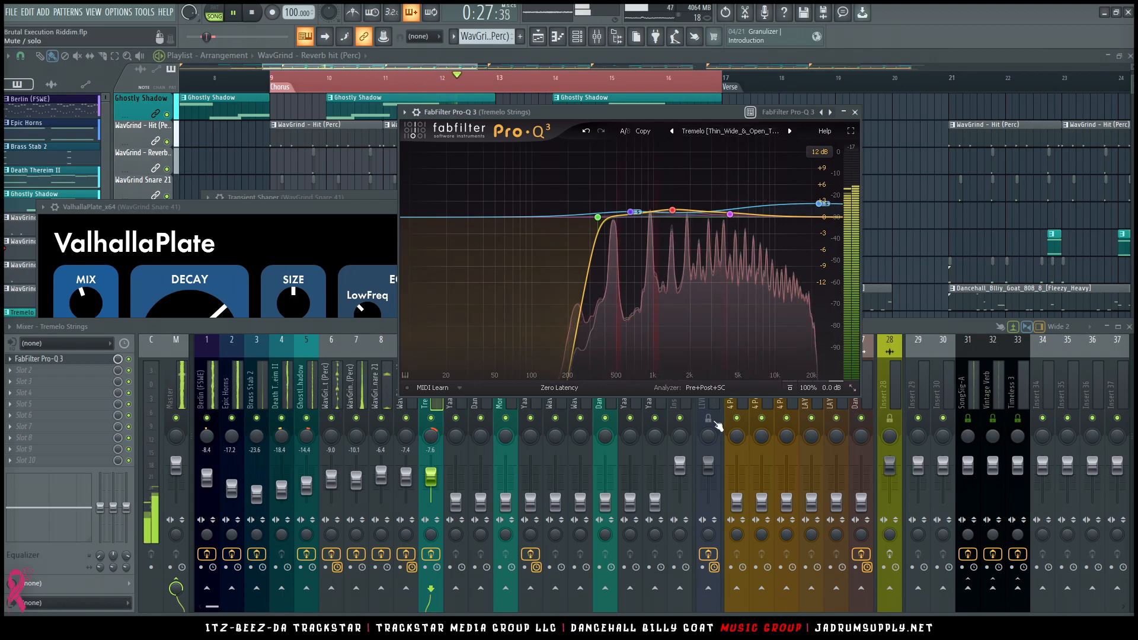
pyautogui.click(712, 424)
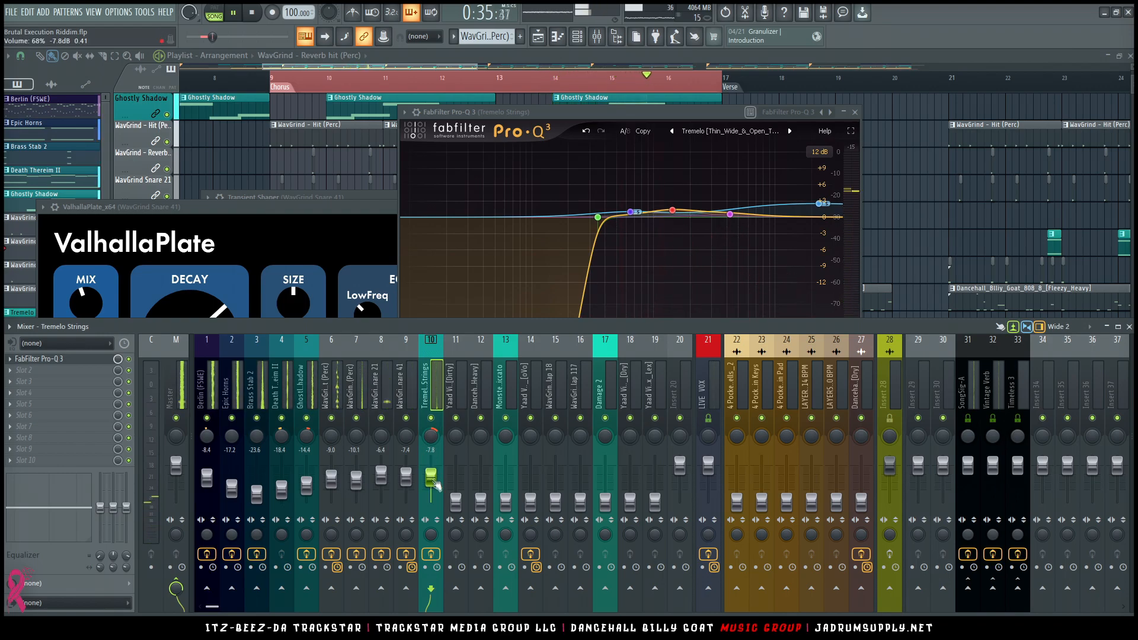
# Raise the Brass Stab 2 fader to about -21.2 dB and mute the LIVE VOX track
pyautogui.click(256, 435)
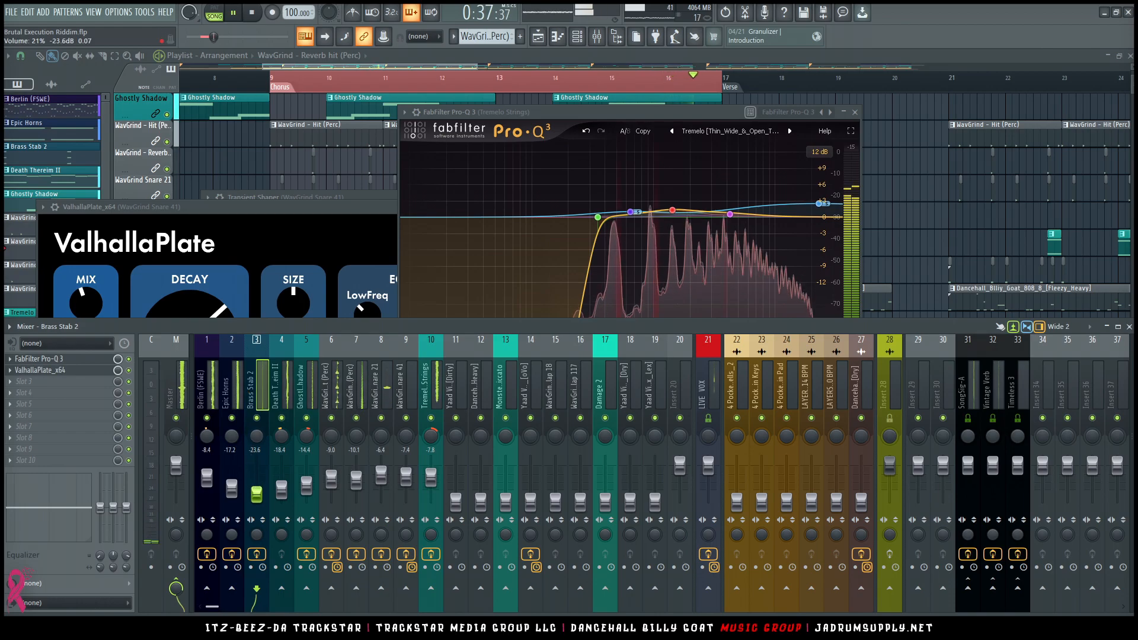
pyautogui.moveTo(256, 494); pyautogui.dragTo(257, 492)
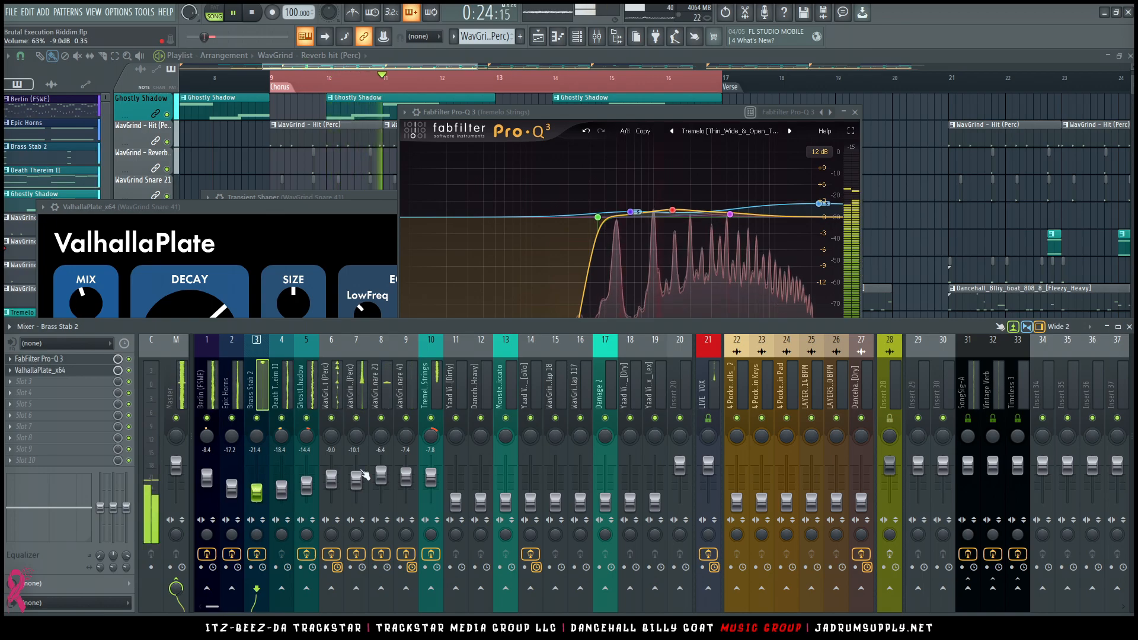
pyautogui.click(710, 419)
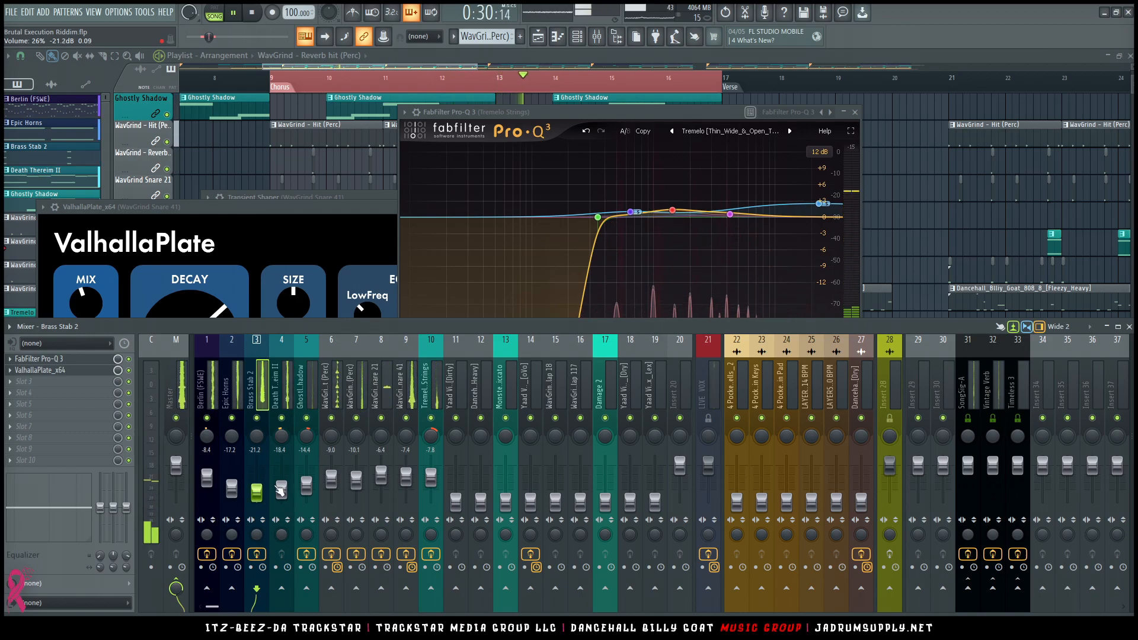
# Lower the Tremelo Strings fader to about -8.0 dB
pyautogui.click(438, 393)
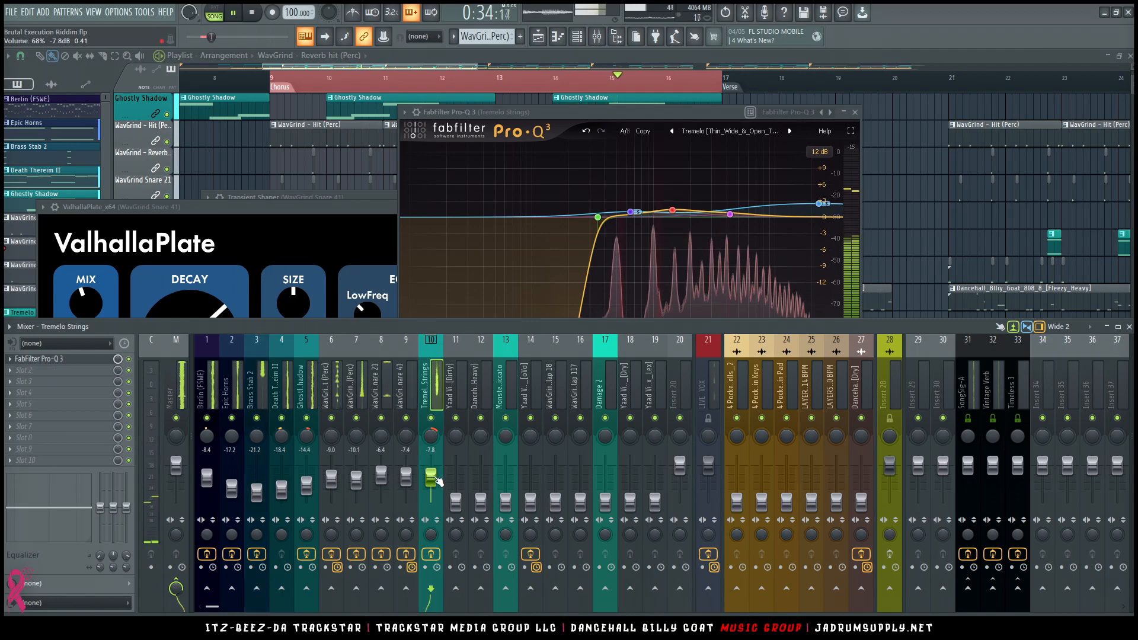
pyautogui.moveTo(434, 477); pyautogui.dragTo(434, 477)
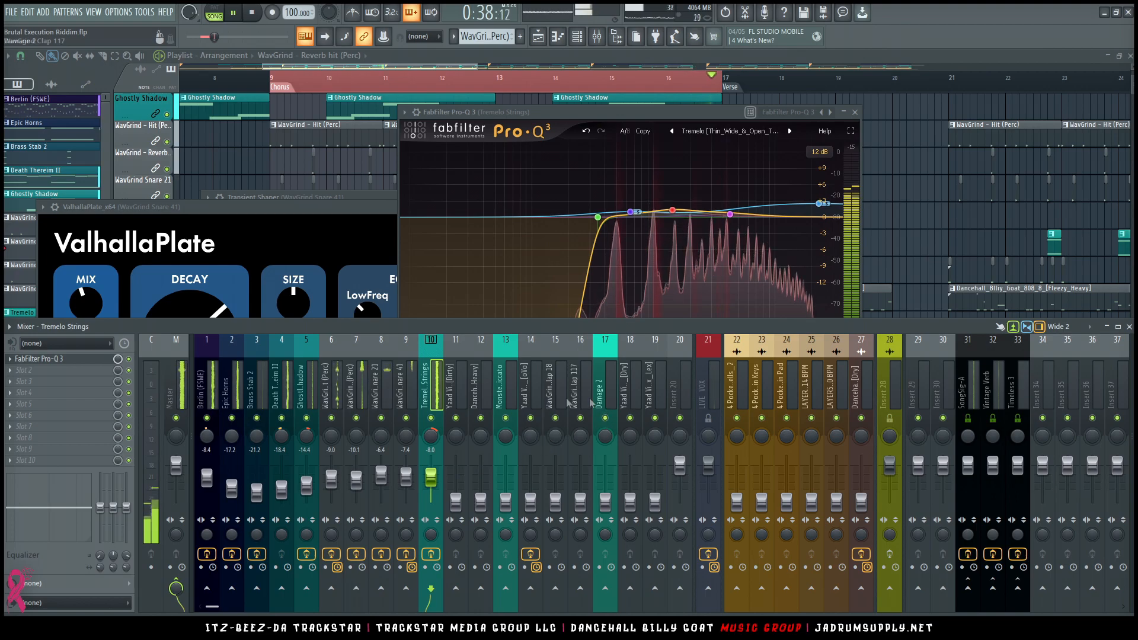
pyautogui.click(463, 396)
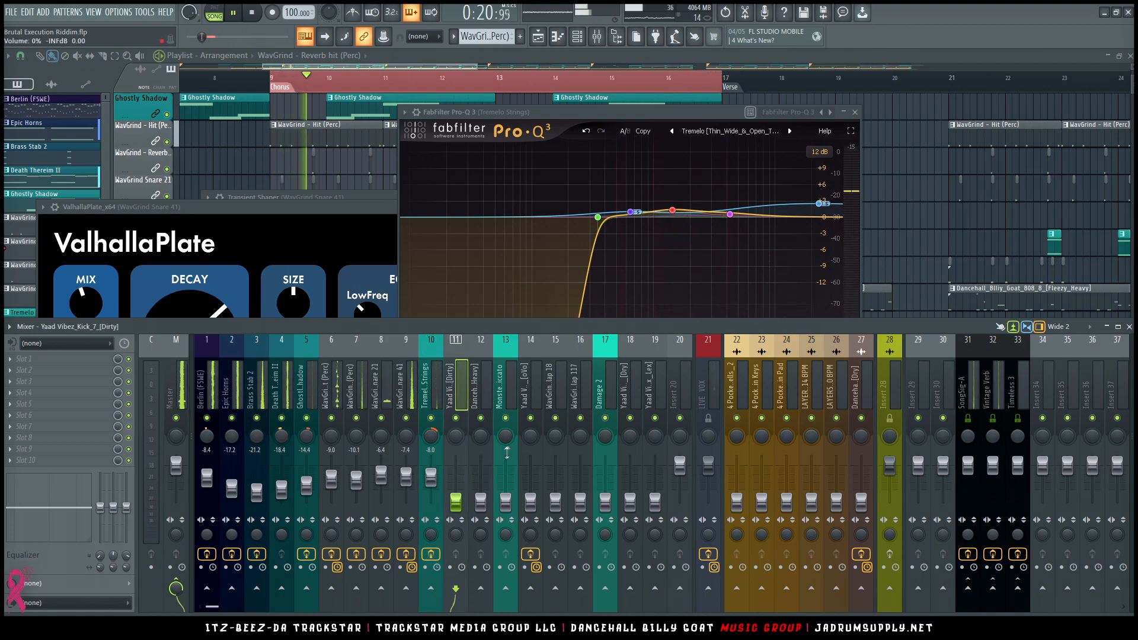
pyautogui.click(437, 394)
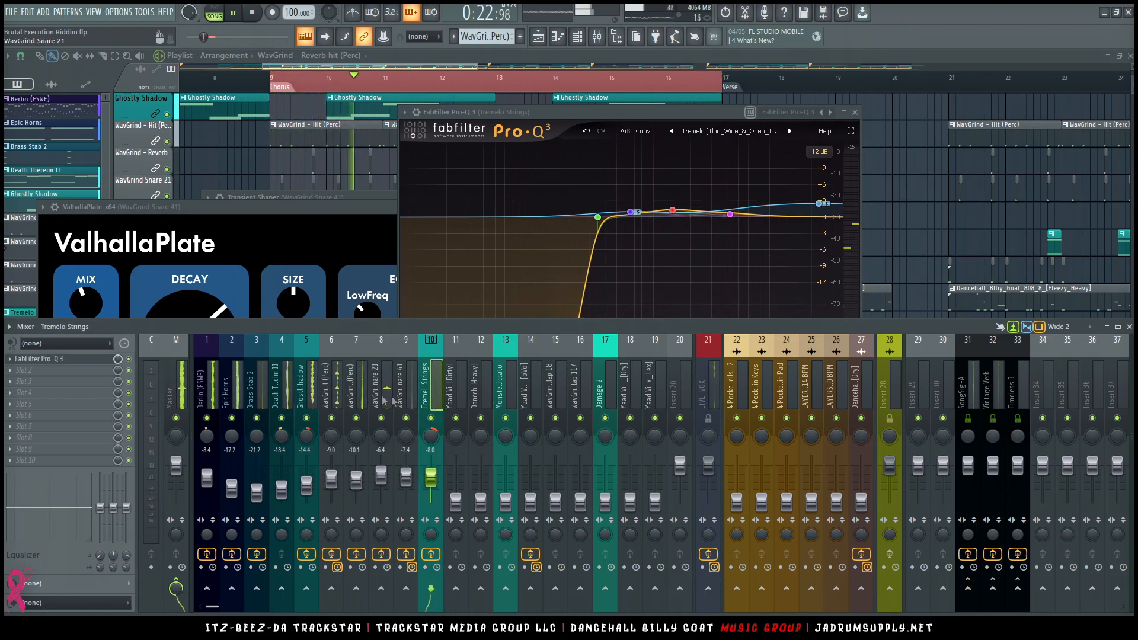
# Set WavGrind - Reverb hit to about -10.0 dB and Brass Stab 2 to about -20.9 dB, and unmute LIVE VOX
pyautogui.click(354, 391)
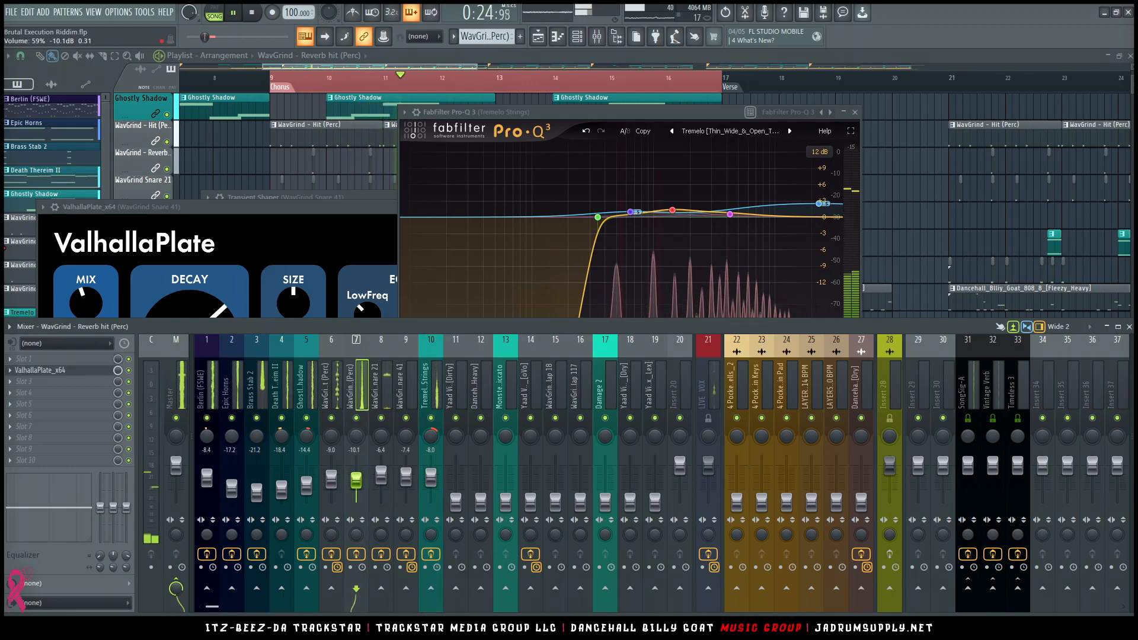
pyautogui.click(257, 491)
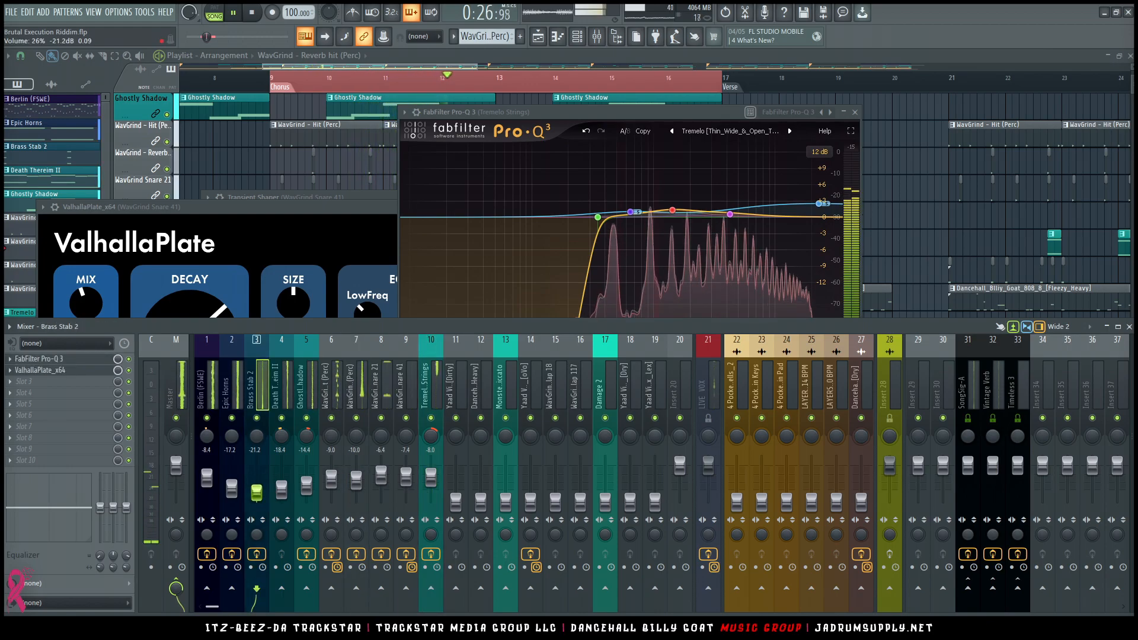
pyautogui.moveTo(257, 490); pyautogui.dragTo(261, 495)
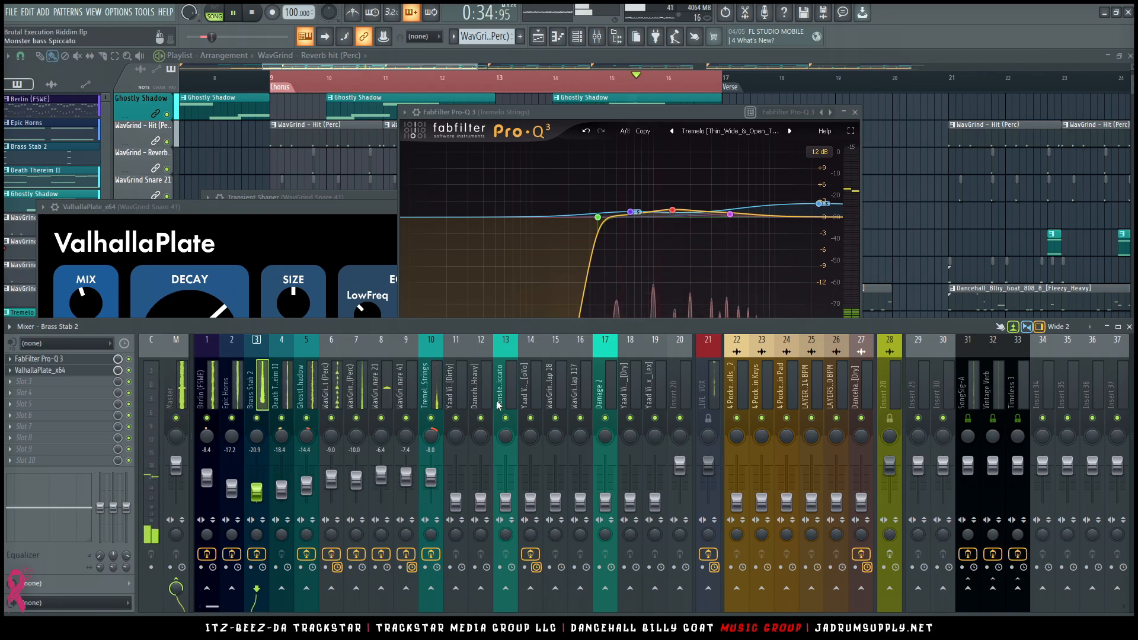
pyautogui.click(709, 418)
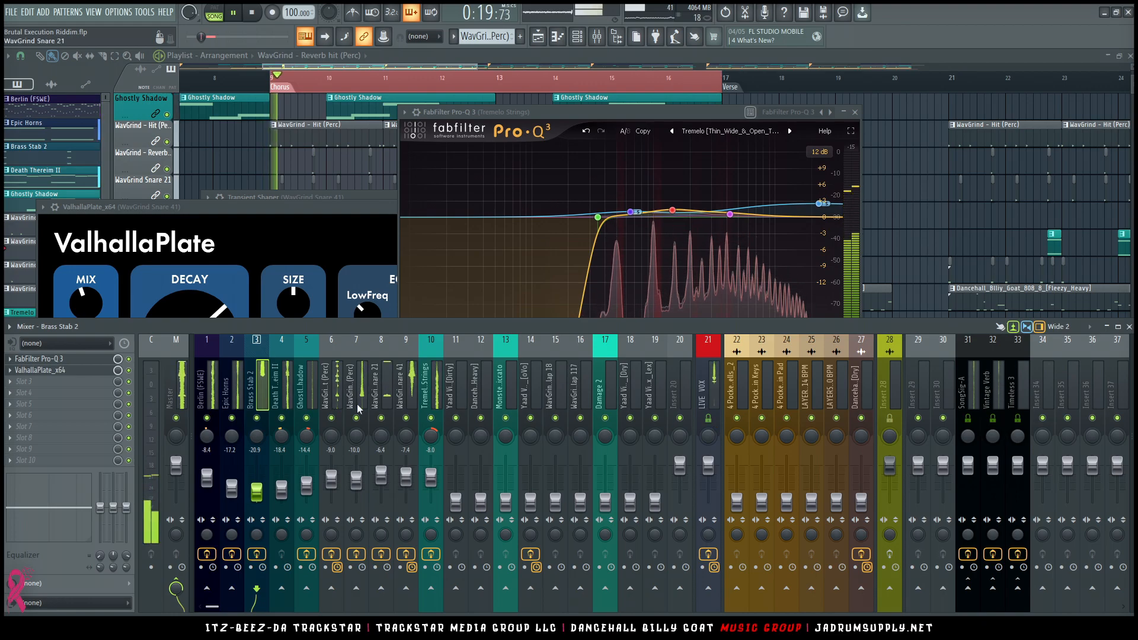
# Raise the Monster bass Spiccato fader to about -11.2 dB and audition the track in solo, then release the solo
pyautogui.click(500, 402)
pyautogui.press('space')
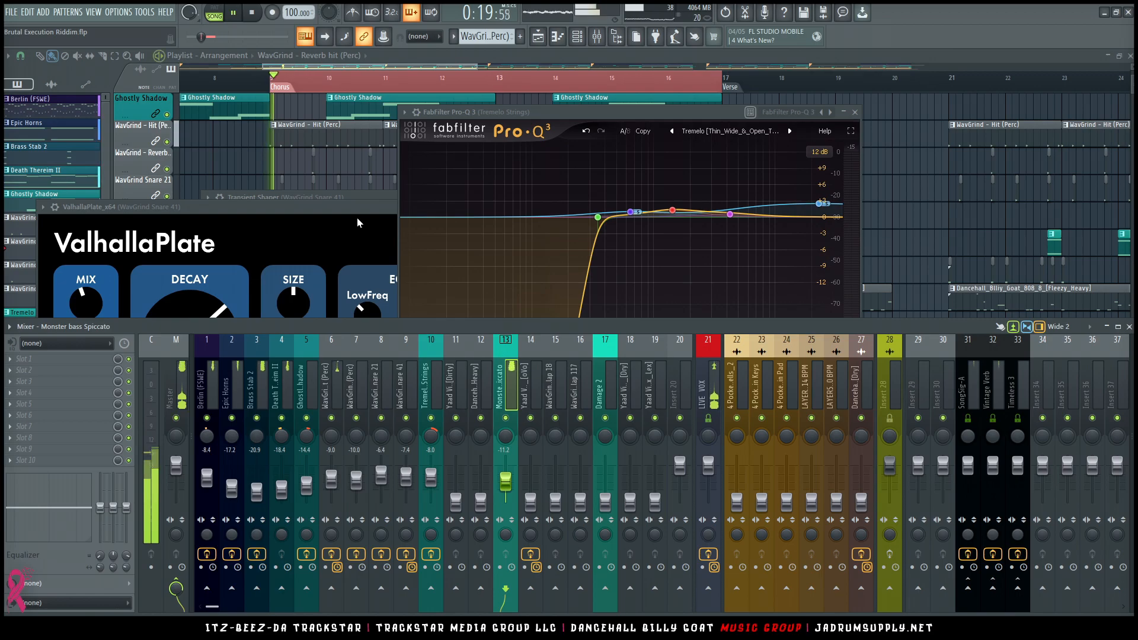
pyautogui.rightClick(505, 419)
pyautogui.press('space')
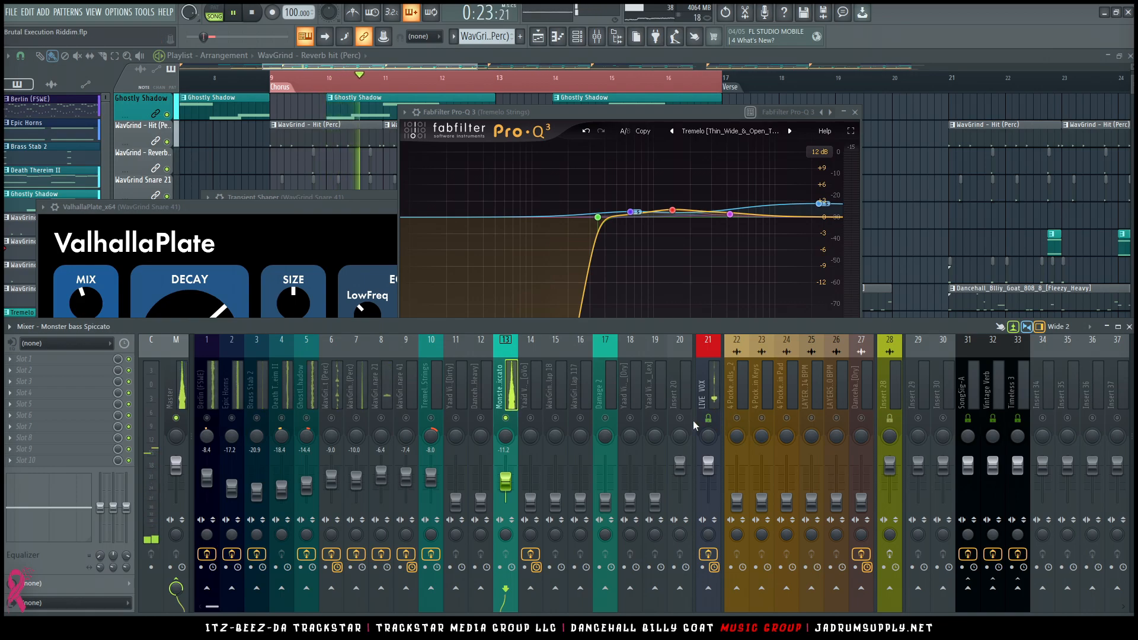
pyautogui.press('space')
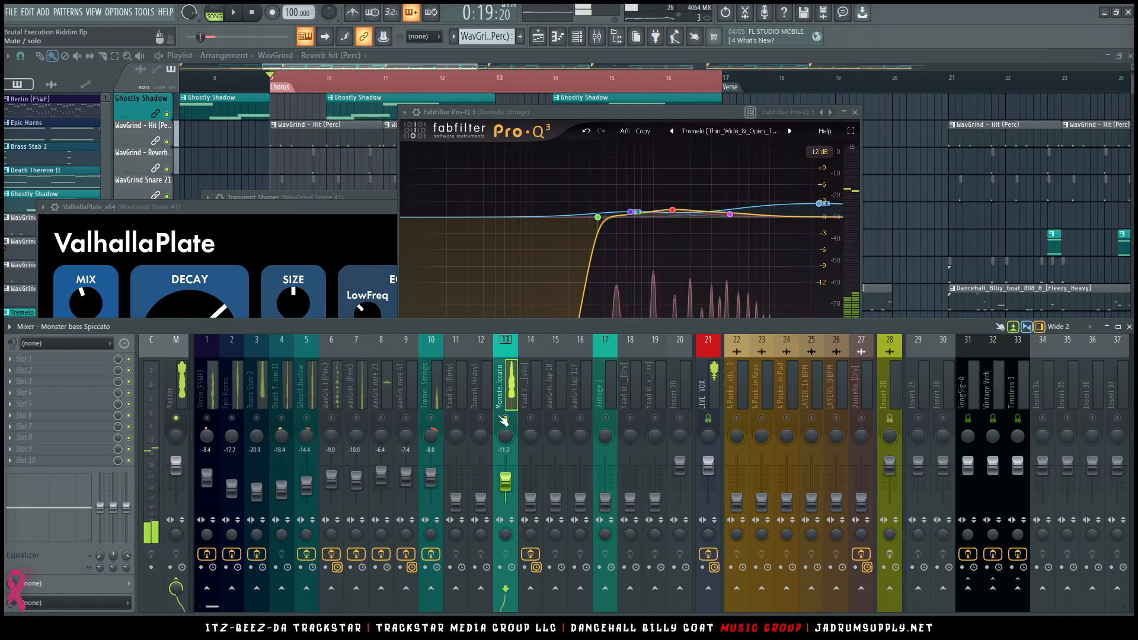
pyautogui.rightClick(506, 418)
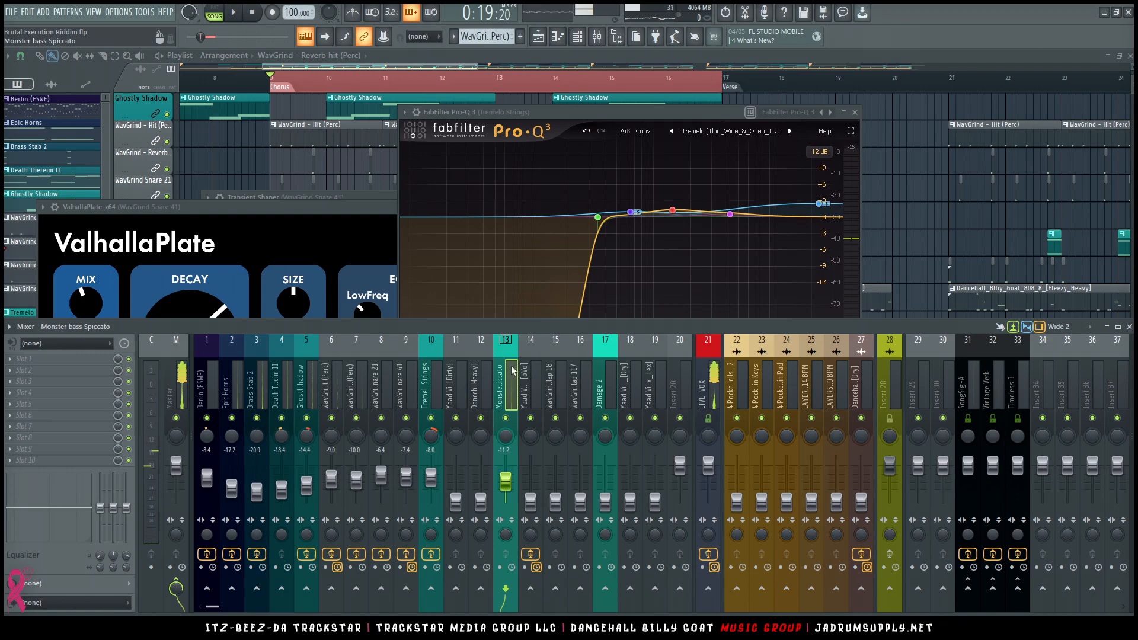
# Load FabFilter Pro-Q 3 into the first effect slot of Monster bass Spiccato and move its window away from the slots
pyautogui.click(68, 358)
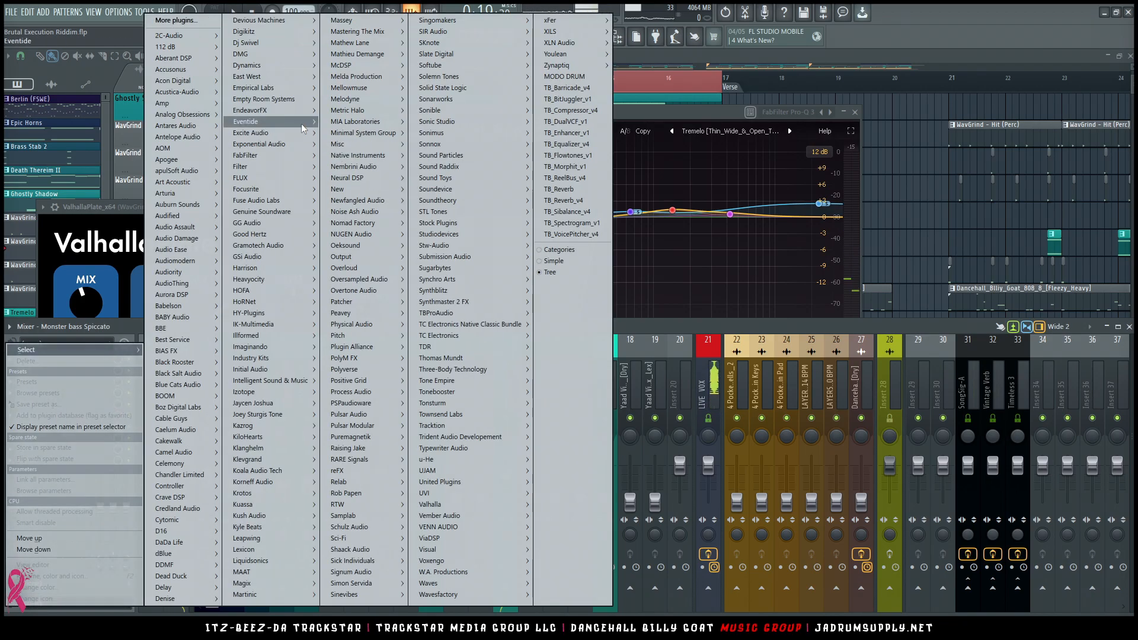
pyautogui.moveTo(270, 156)
pyautogui.moveTo(341, 166)
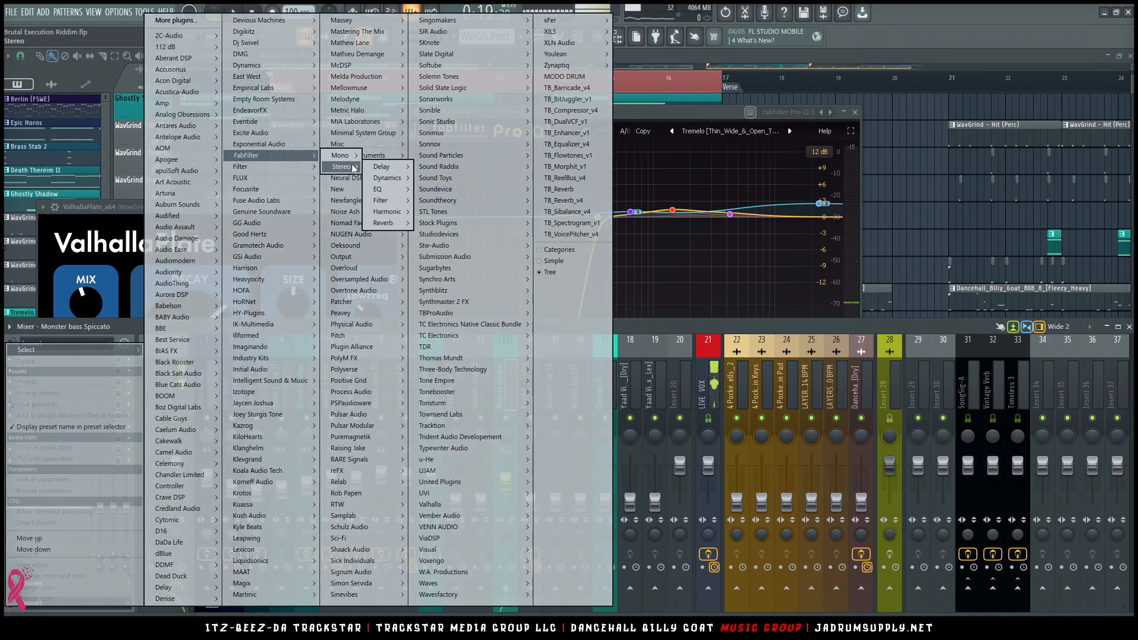
pyautogui.moveTo(386, 189)
pyautogui.click(470, 221)
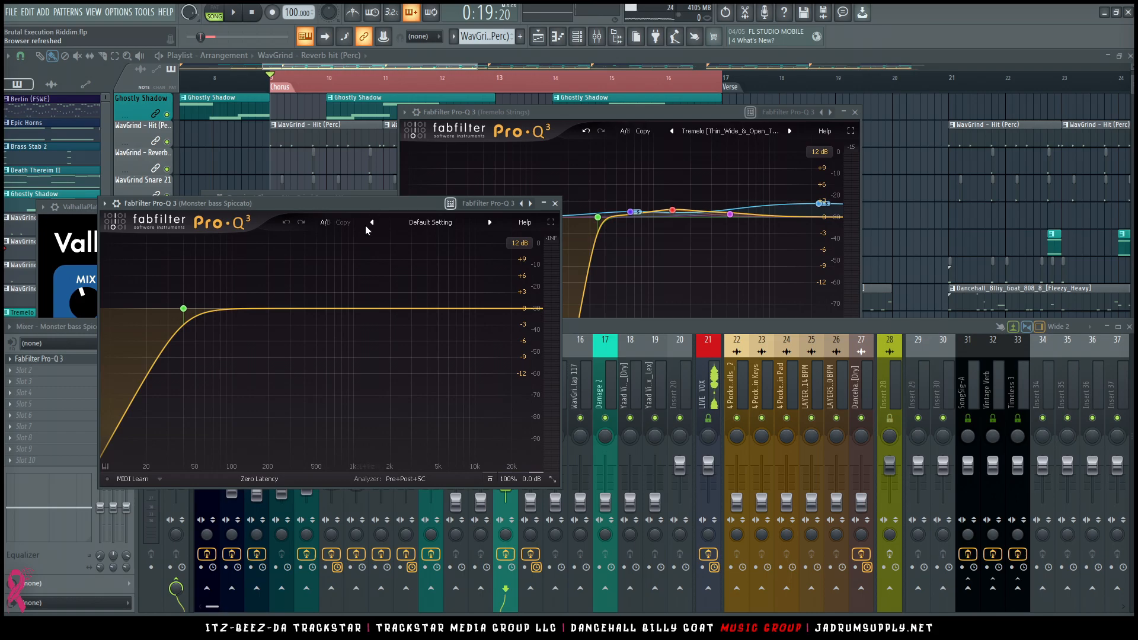
pyautogui.moveTo(380, 204); pyautogui.dragTo(556, 125)
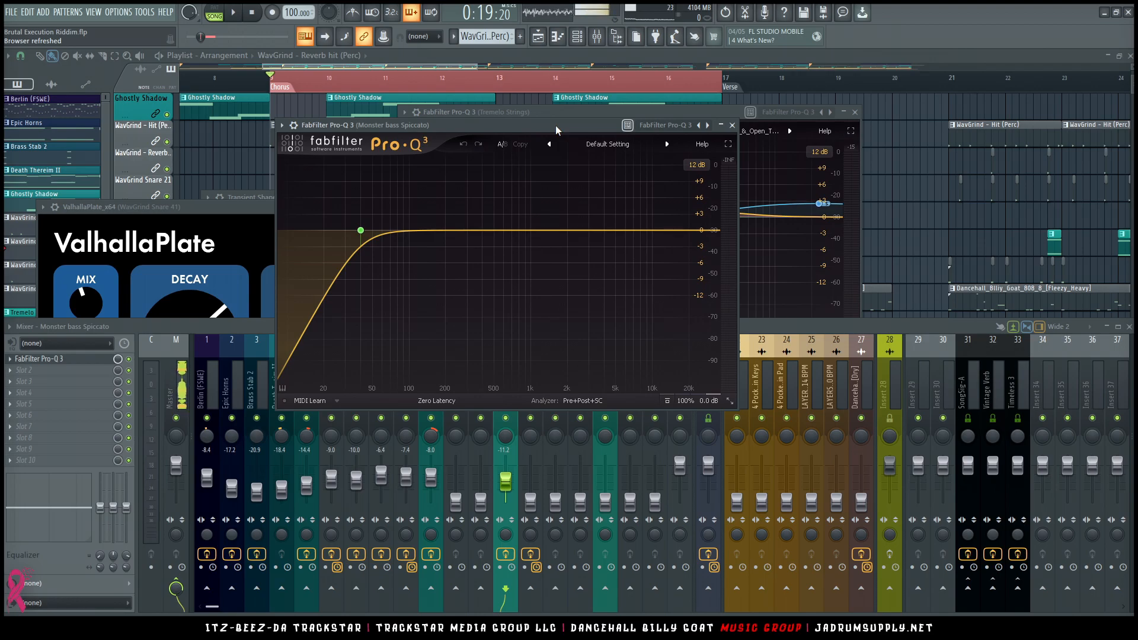
# Play the chorus loop and lower the Monster bass Spiccato fader to about -16.1 dB
pyautogui.click(783, 394)
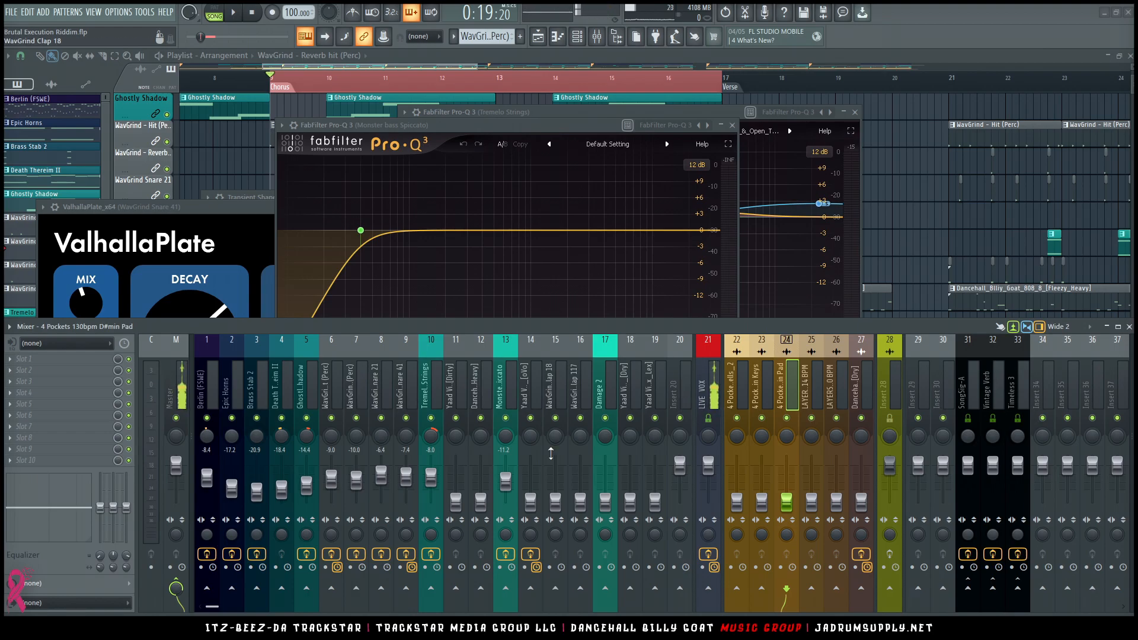
pyautogui.press('space')
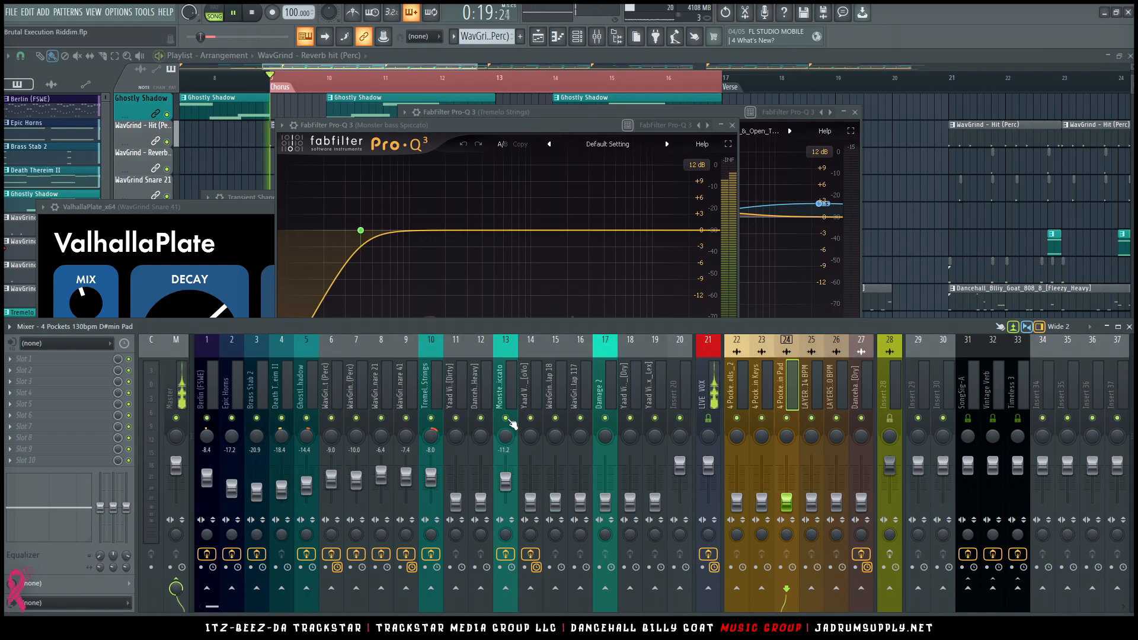
pyautogui.click(511, 412)
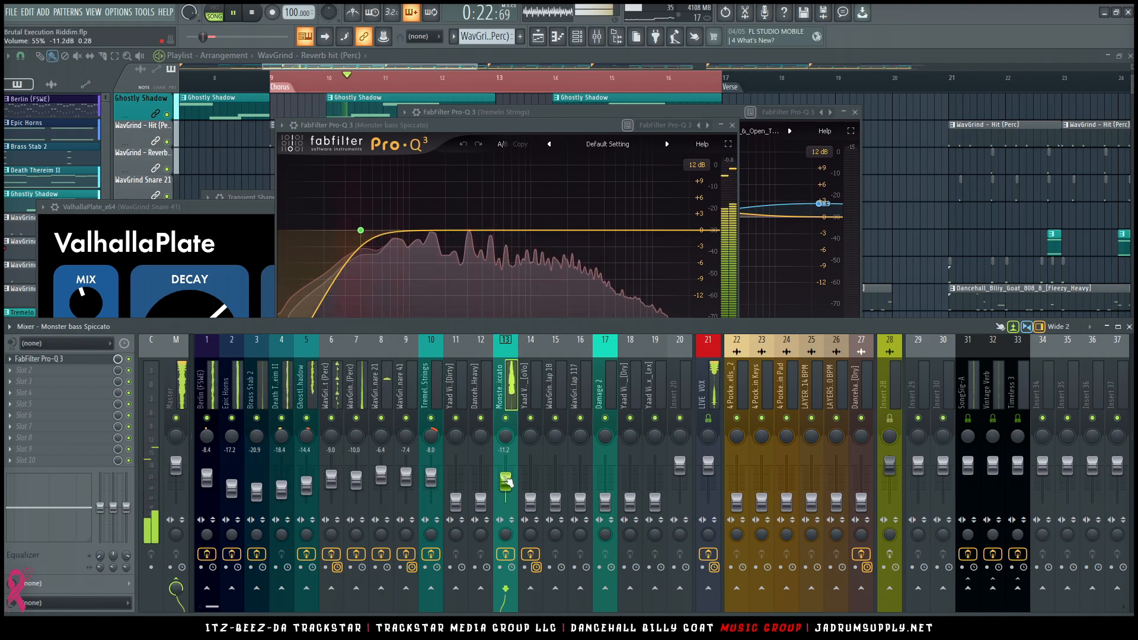
pyautogui.press('space')
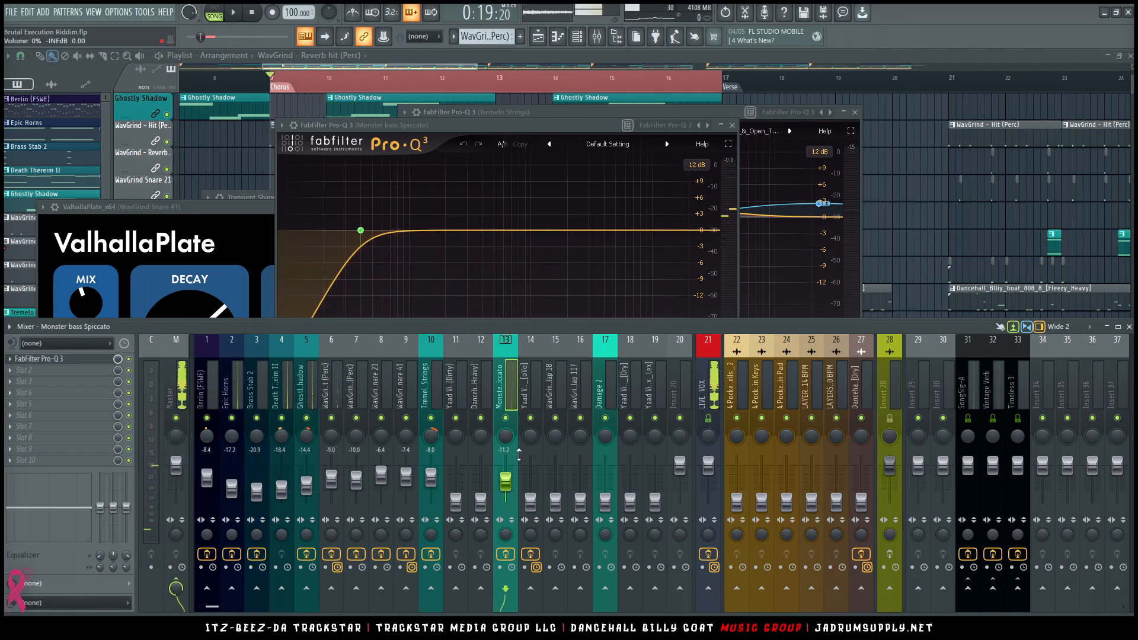
pyautogui.press('space')
pyautogui.moveTo(505, 486); pyautogui.dragTo(505, 488)
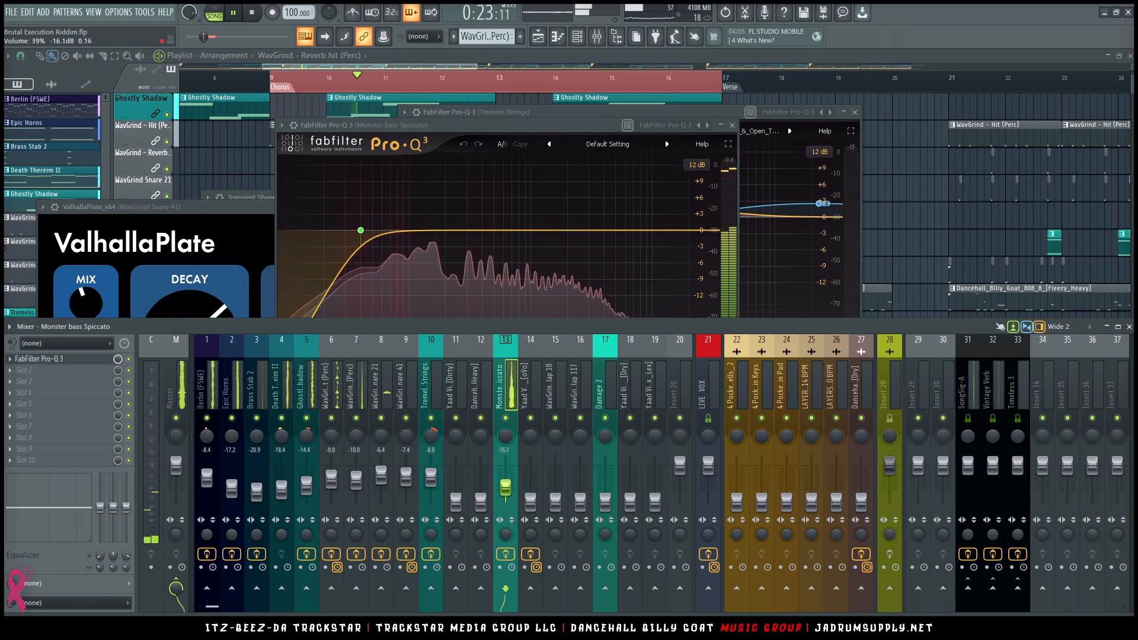
# Raise Brass Stab 2 to about -20.4 dB and lower Monster bass Spiccato to about -17.6 dB
pyautogui.moveTo(256, 492); pyautogui.dragTo(257, 490)
pyautogui.moveTo(505, 487); pyautogui.dragTo(505, 489)
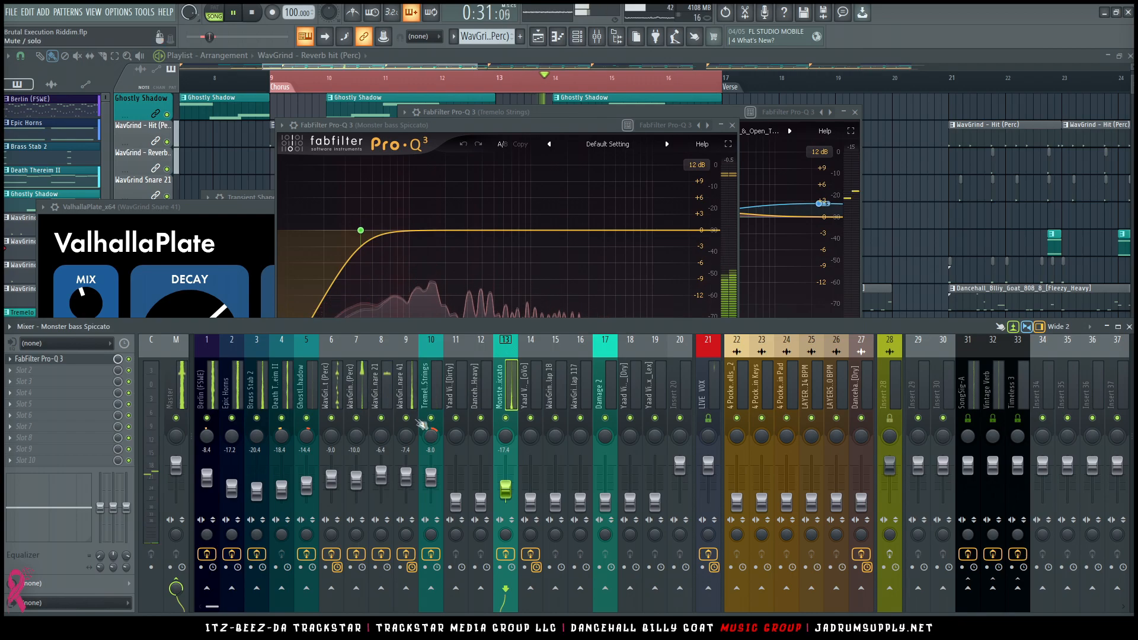
pyautogui.moveTo(510, 487); pyautogui.dragTo(511, 488)
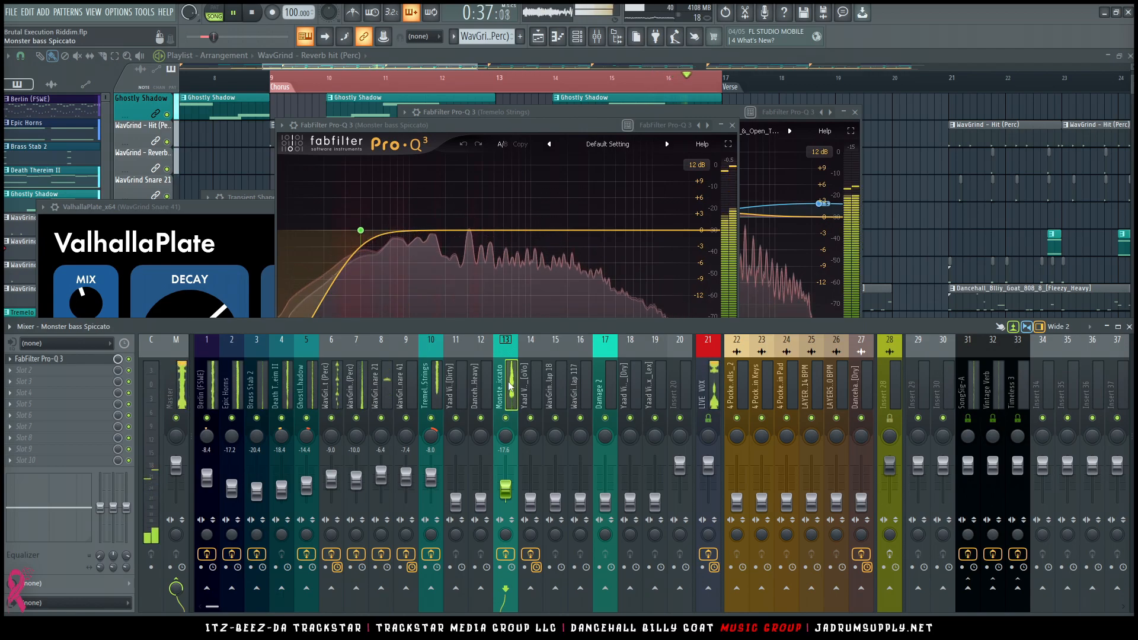
# Raise tracks 1 to 5 together until the first track sits at about -7.3 dB, reselect Monster bass Spiccato and stop playback
pyautogui.moveTo(205, 396); pyautogui.dragTo(308, 403)
pyautogui.moveTo(281, 490); pyautogui.dragTo(282, 488)
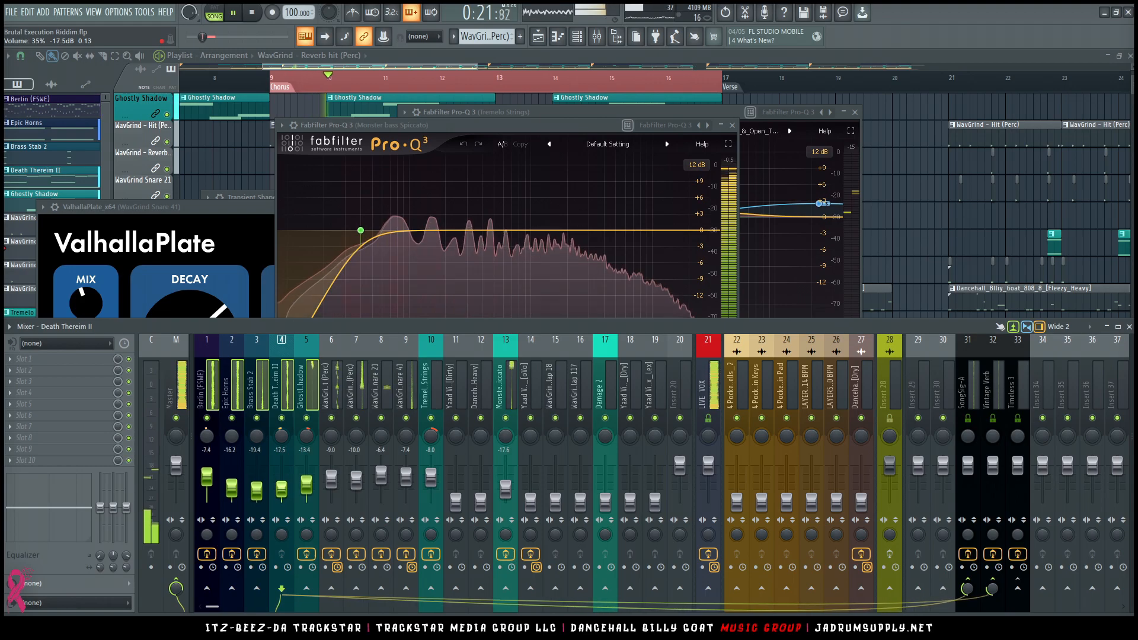
pyautogui.click(502, 403)
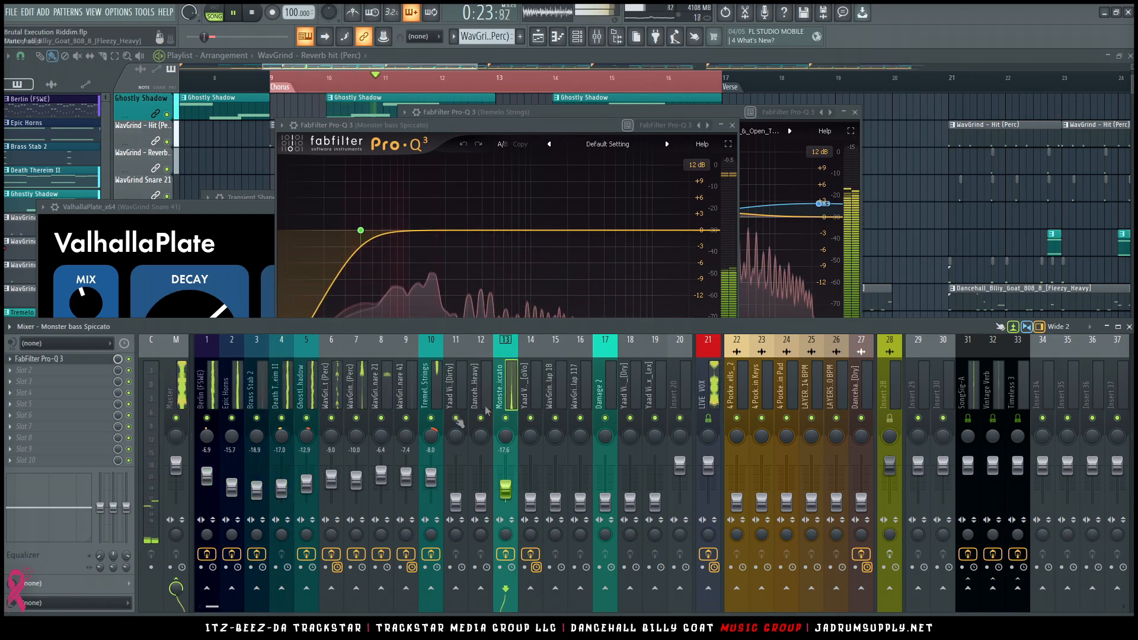
pyautogui.moveTo(204, 391); pyautogui.dragTo(308, 380)
pyautogui.click(274, 456)
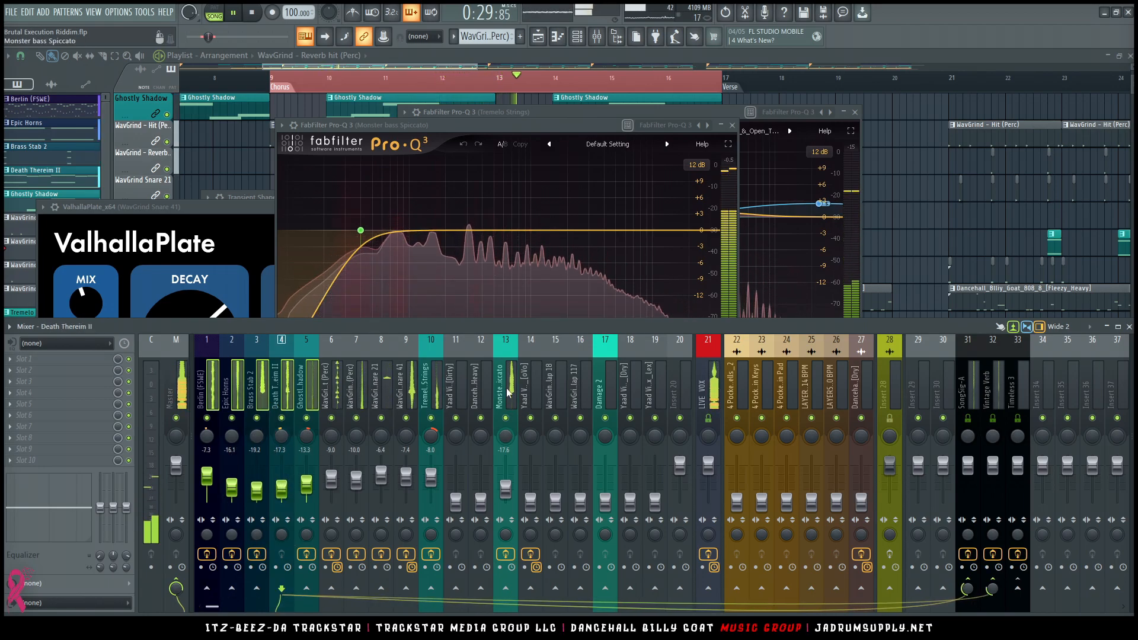
pyautogui.click(505, 439)
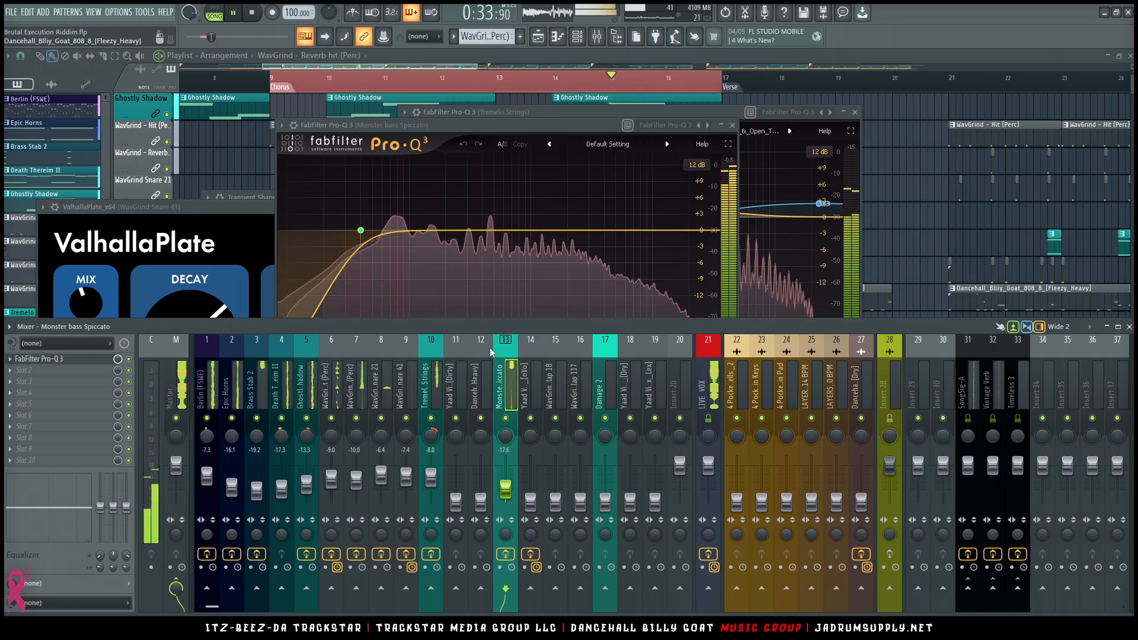
pyautogui.press('space')
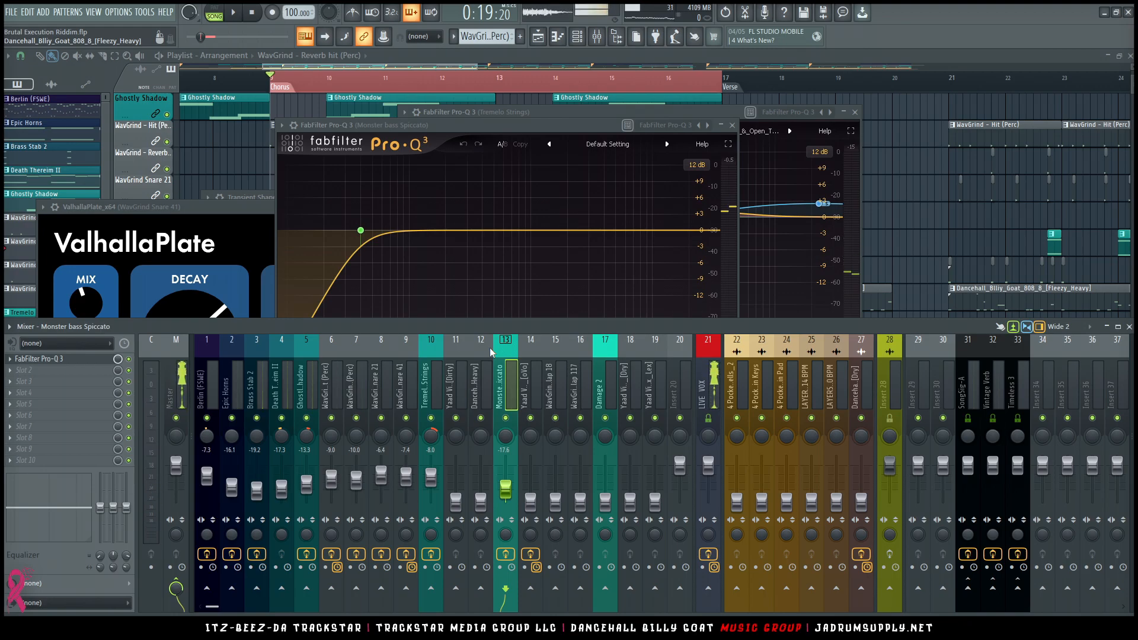
# Replay the chorus, load the Brass Stabs [Wide_Dynamic] preset in the Pro-Q 3 on Monster bass Spiccato, and move its window aside
pyautogui.press('space')
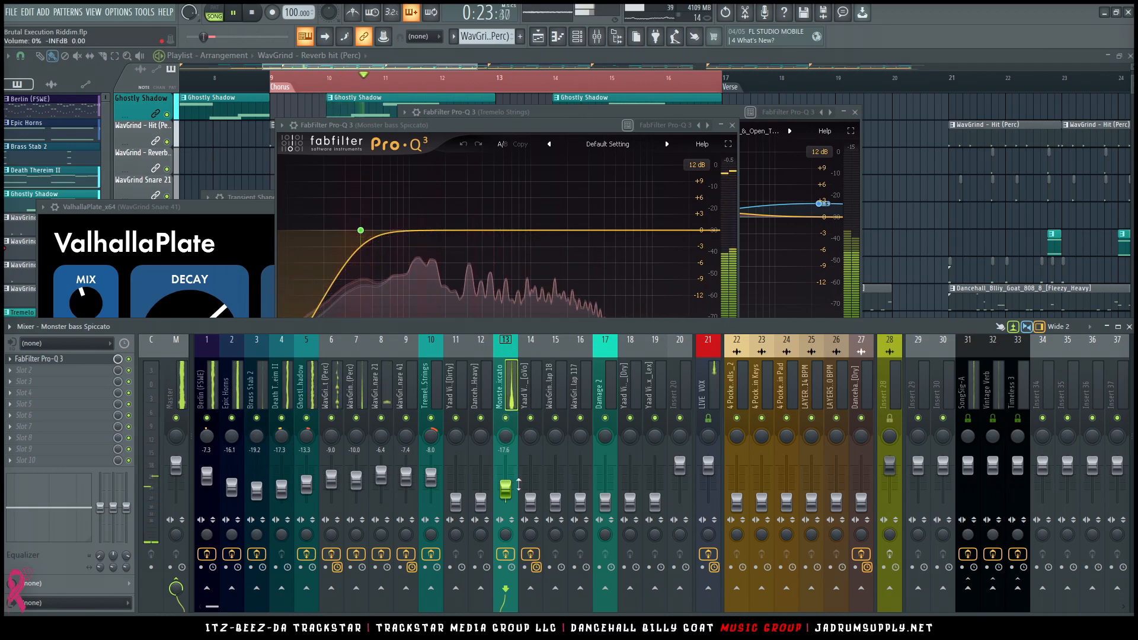
pyautogui.press('space')
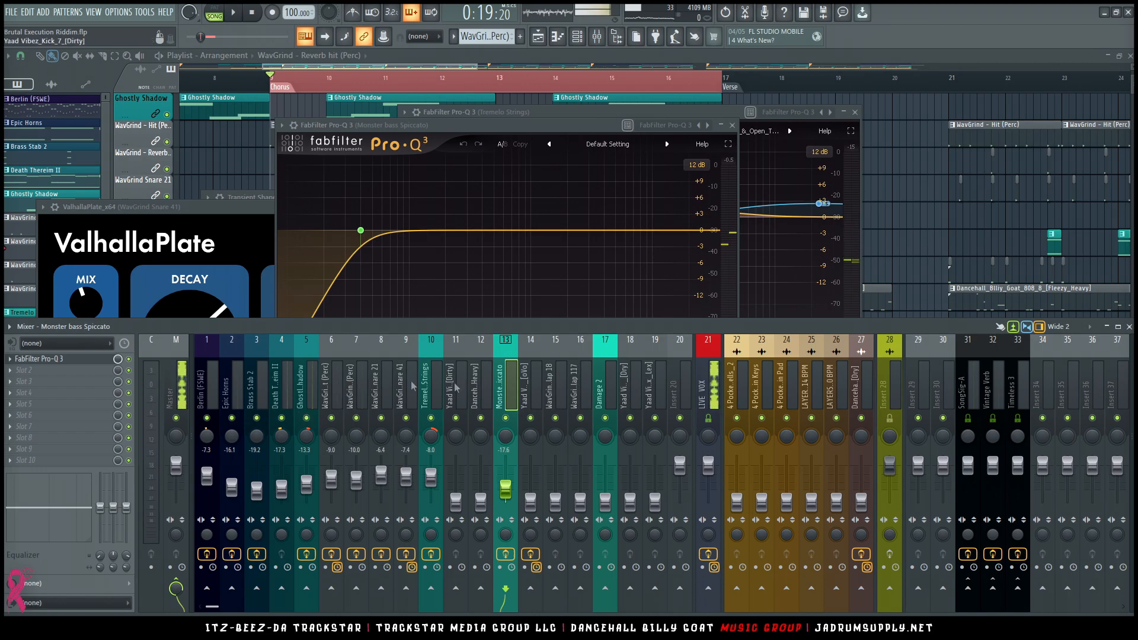
pyautogui.click(66, 361)
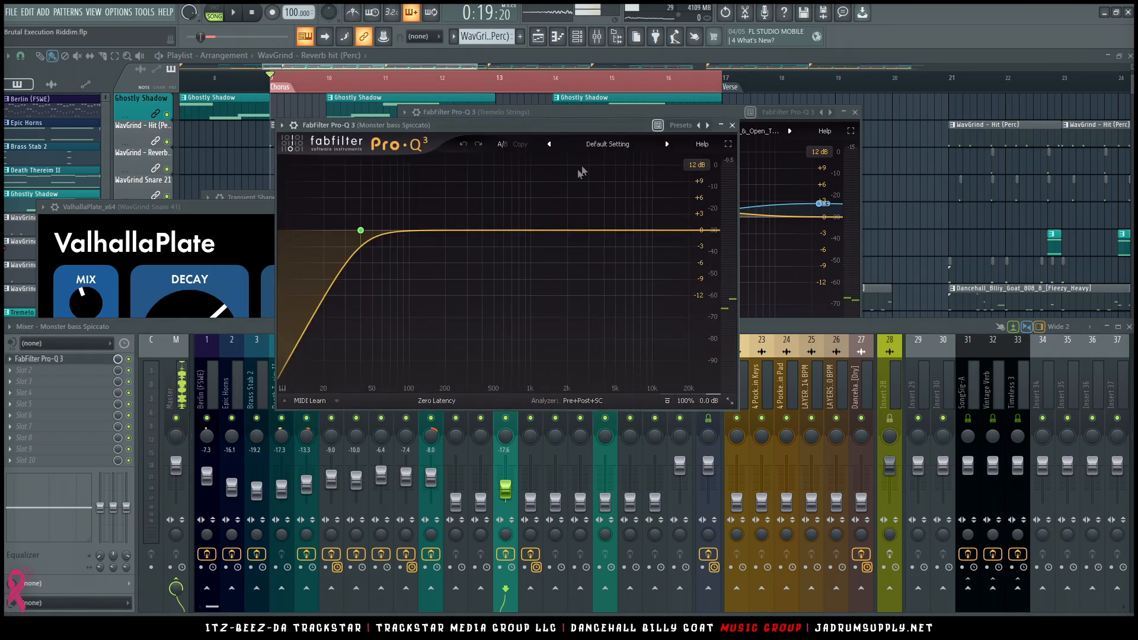
pyautogui.click(610, 145)
pyautogui.moveTo(620, 175)
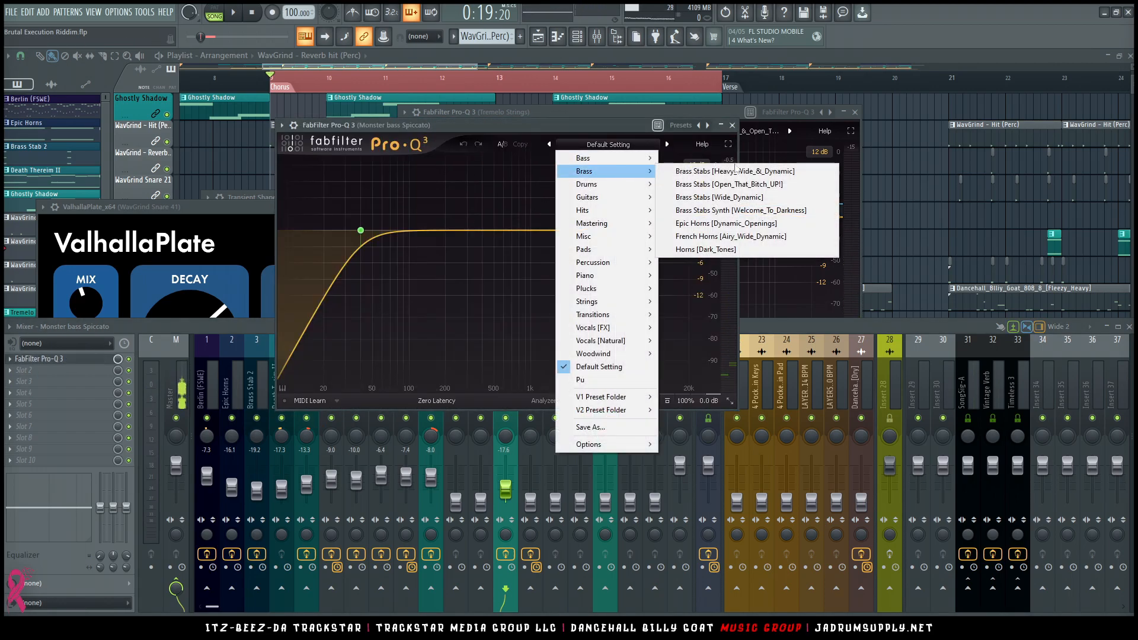
pyautogui.click(744, 196)
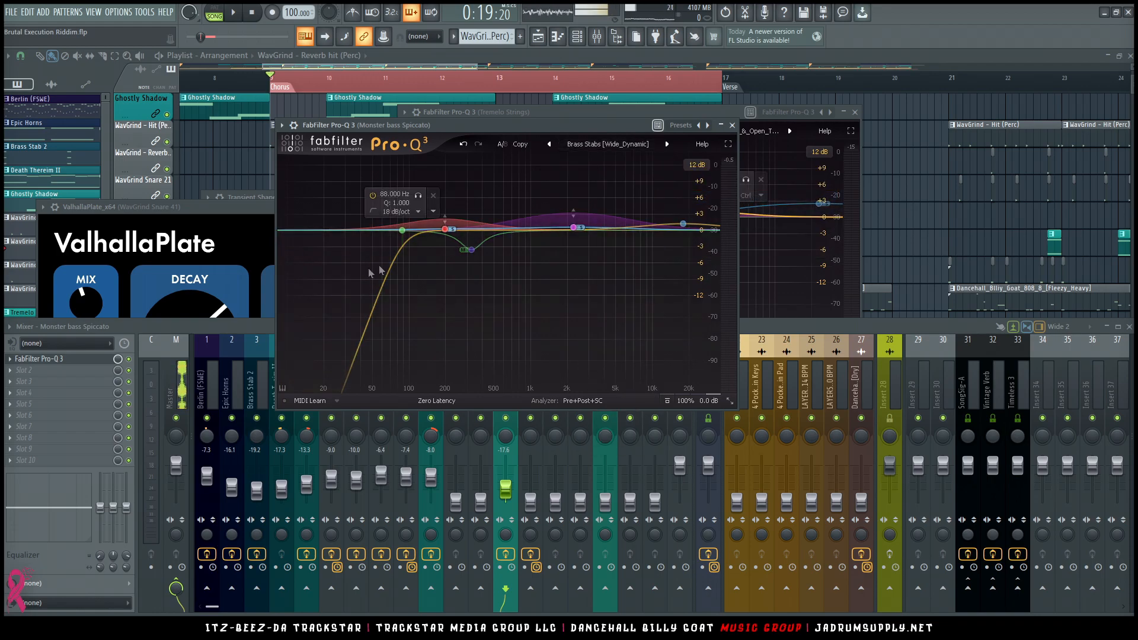
pyautogui.moveTo(480, 129); pyautogui.dragTo(311, 70)
# Solo Monster bass Spiccato and load a second FabFilter Pro-Q 3 into its second effect slot
pyautogui.rightClick(507, 418)
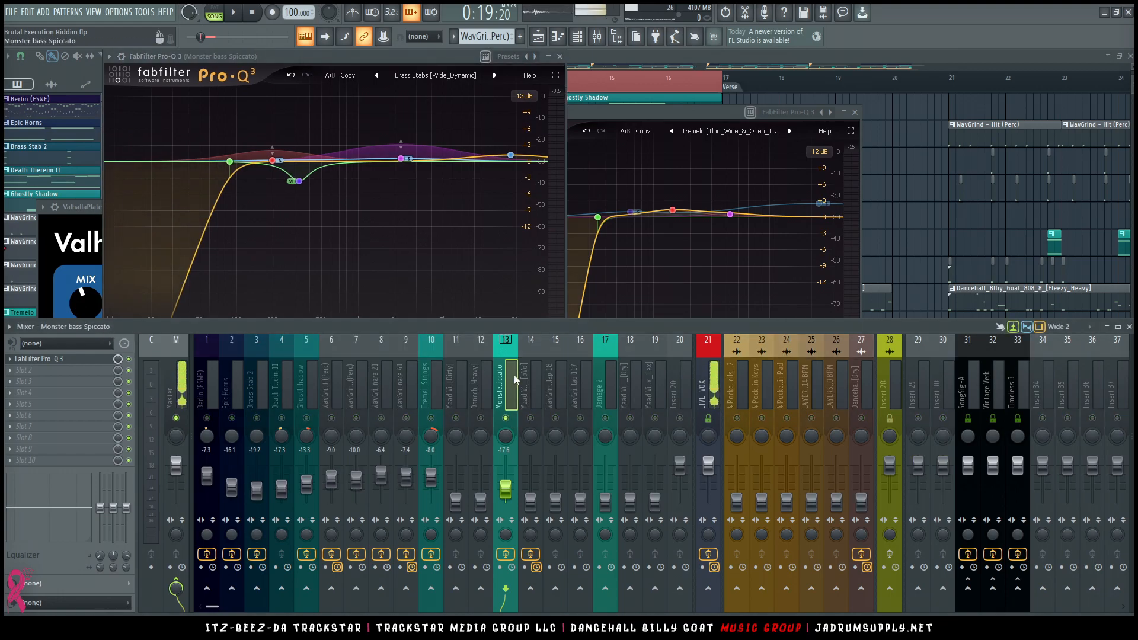
pyautogui.press('space')
pyautogui.press('space')
pyautogui.click(45, 374)
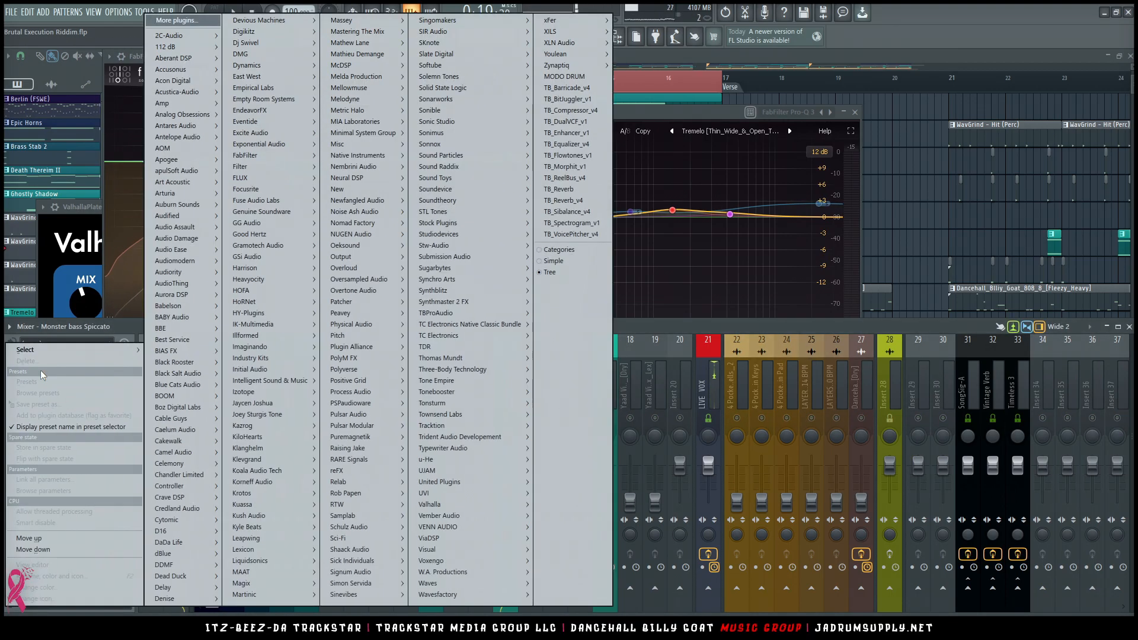
pyautogui.moveTo(26, 349)
pyautogui.moveTo(510, 307)
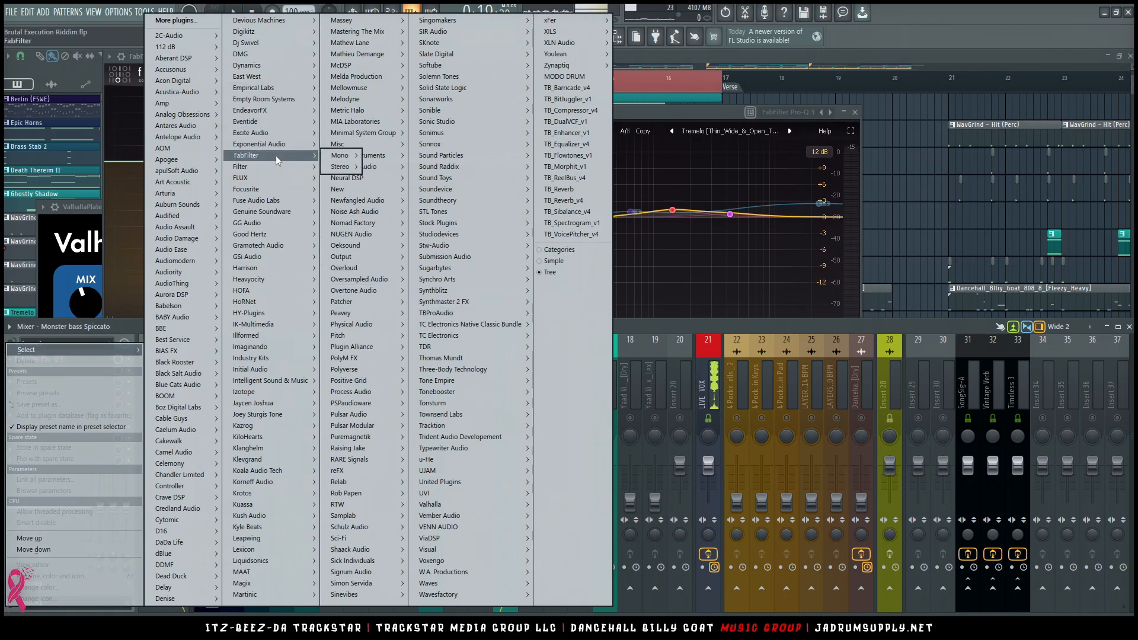
pyautogui.moveTo(340, 166)
pyautogui.moveTo(379, 189)
pyautogui.click(474, 226)
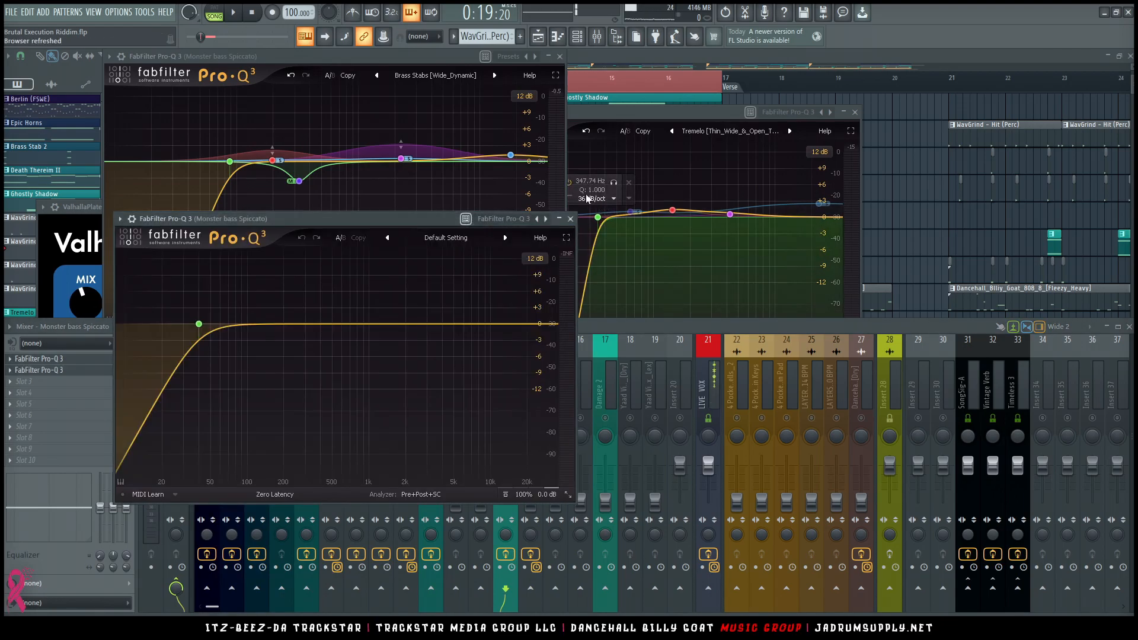
# Place the second Pro-Q 3 window beside the first and load its Spiccato Strings Open [Dynamic] preset
pyautogui.moveTo(413, 228); pyautogui.dragTo(867, 65)
pyautogui.click(898, 75)
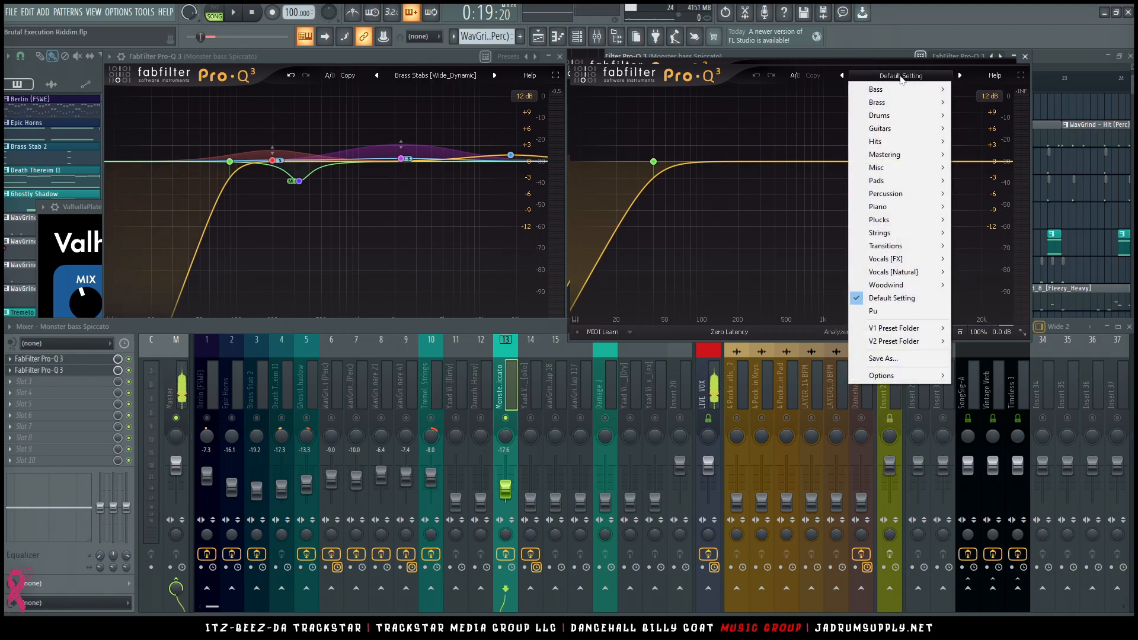
pyautogui.moveTo(908, 234)
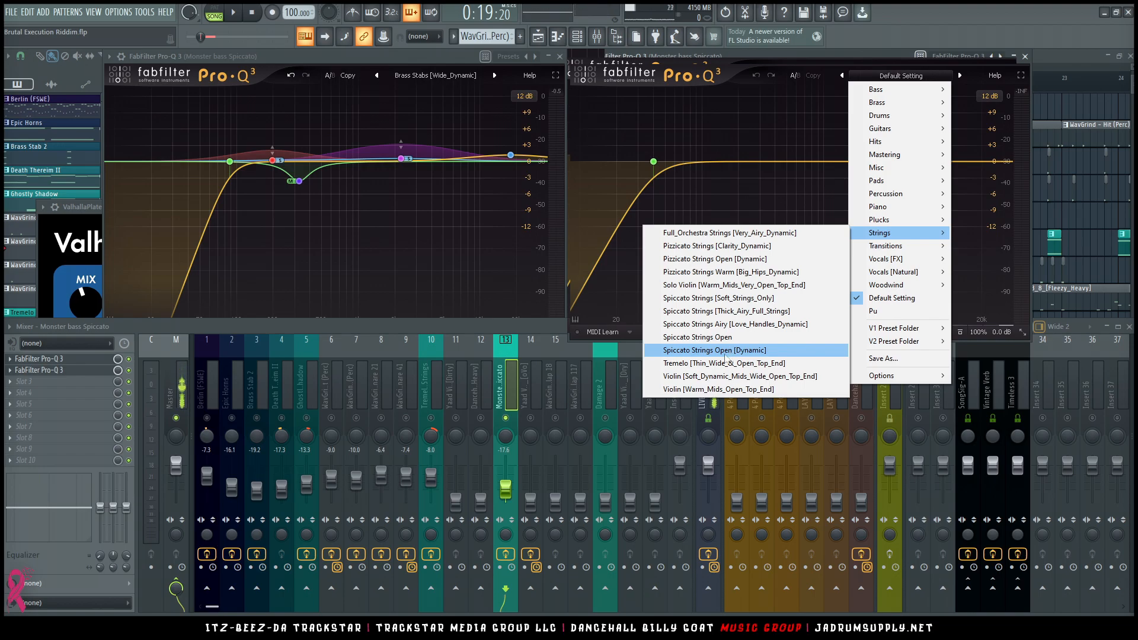
pyautogui.click(730, 350)
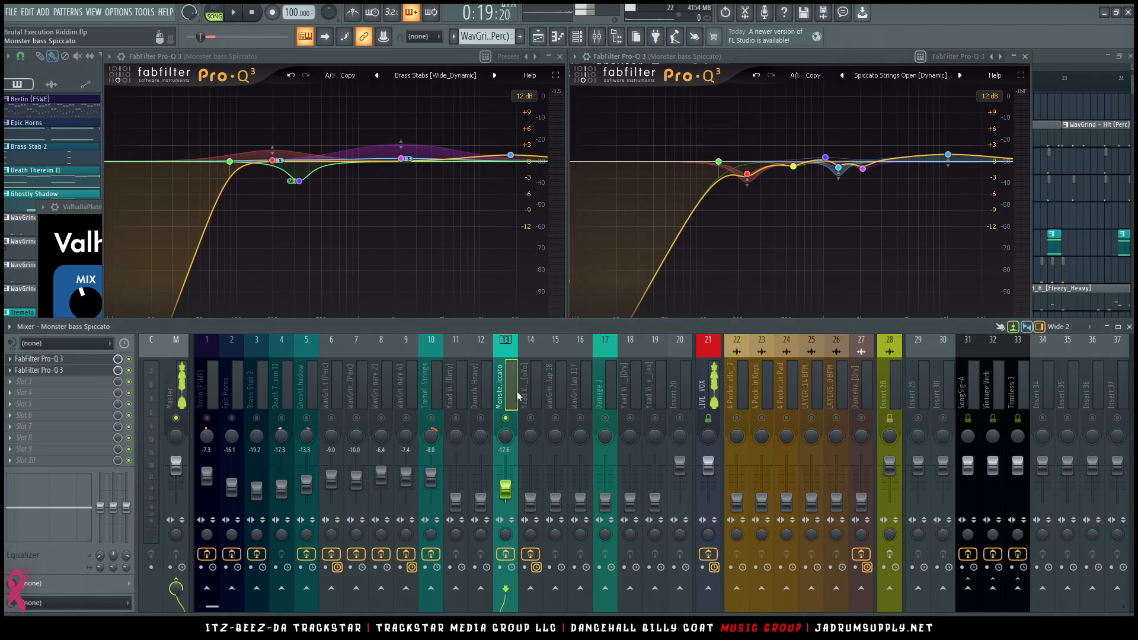
# Compare Monster bass Spiccato with its effects bypassed and enabled, both in solo and in the full mix
pyautogui.press('space')
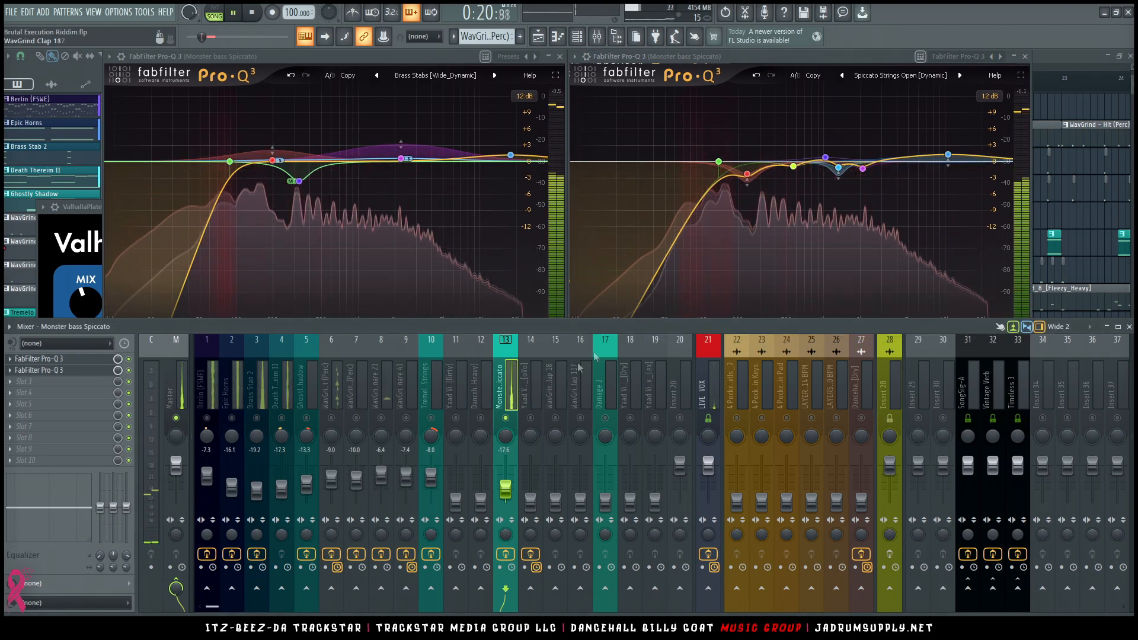
pyautogui.click(507, 554)
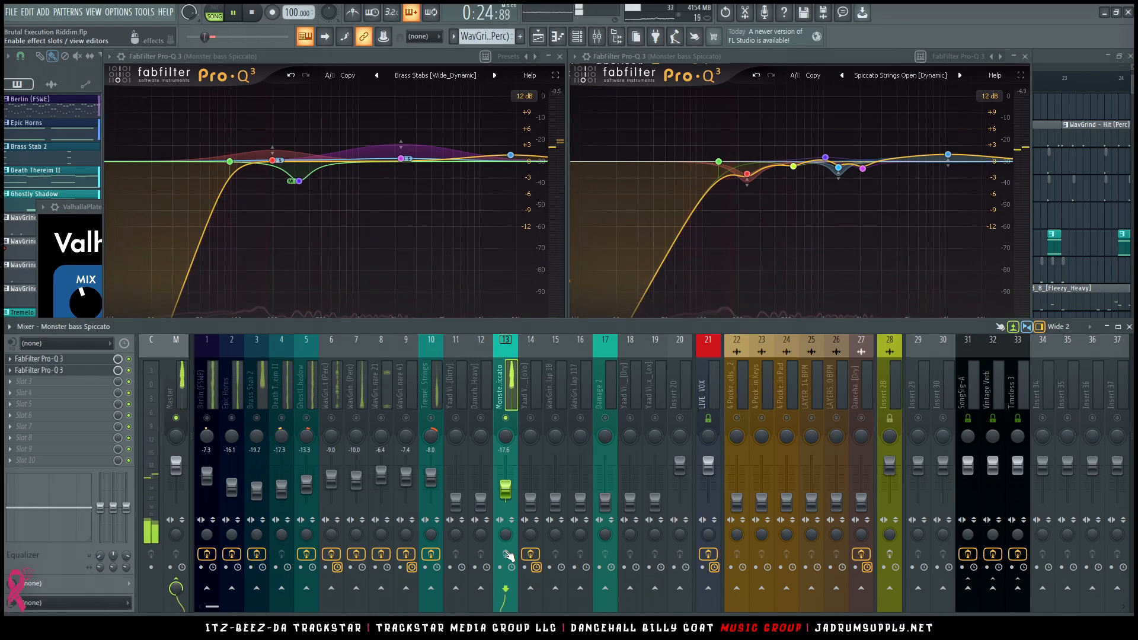
pyautogui.click(507, 554)
pyautogui.press('space')
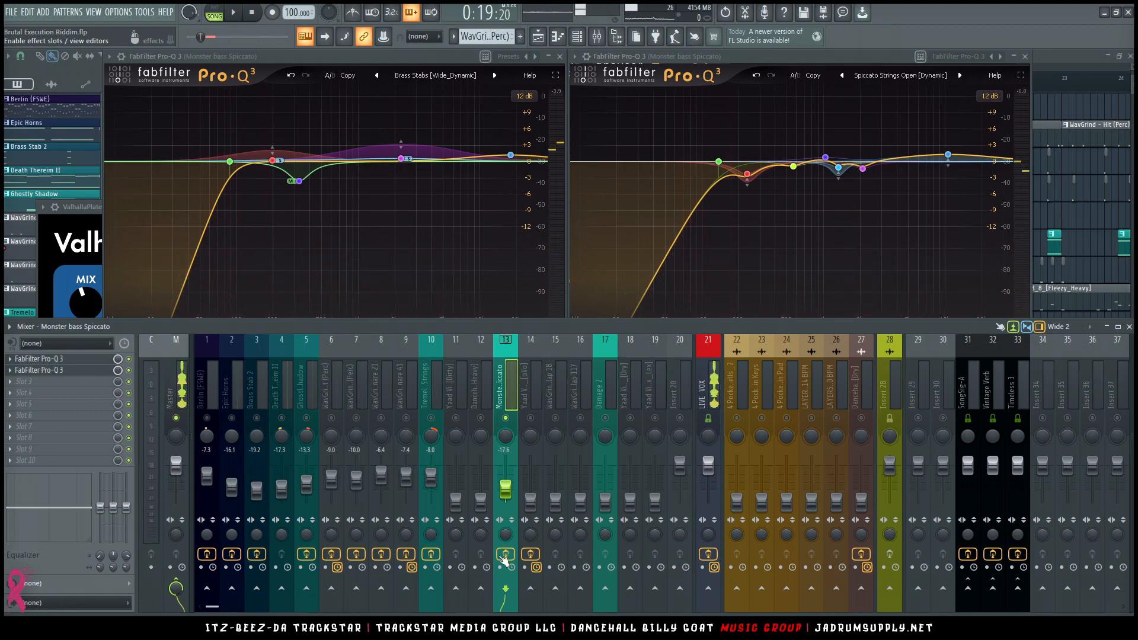
pyautogui.press('space')
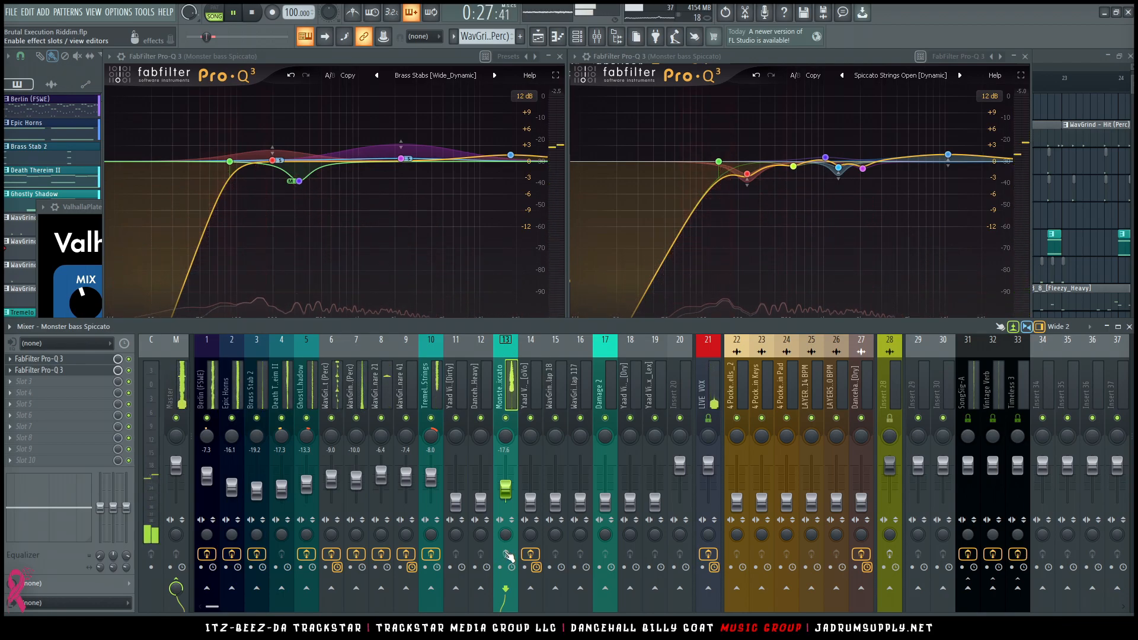
pyautogui.click(506, 554)
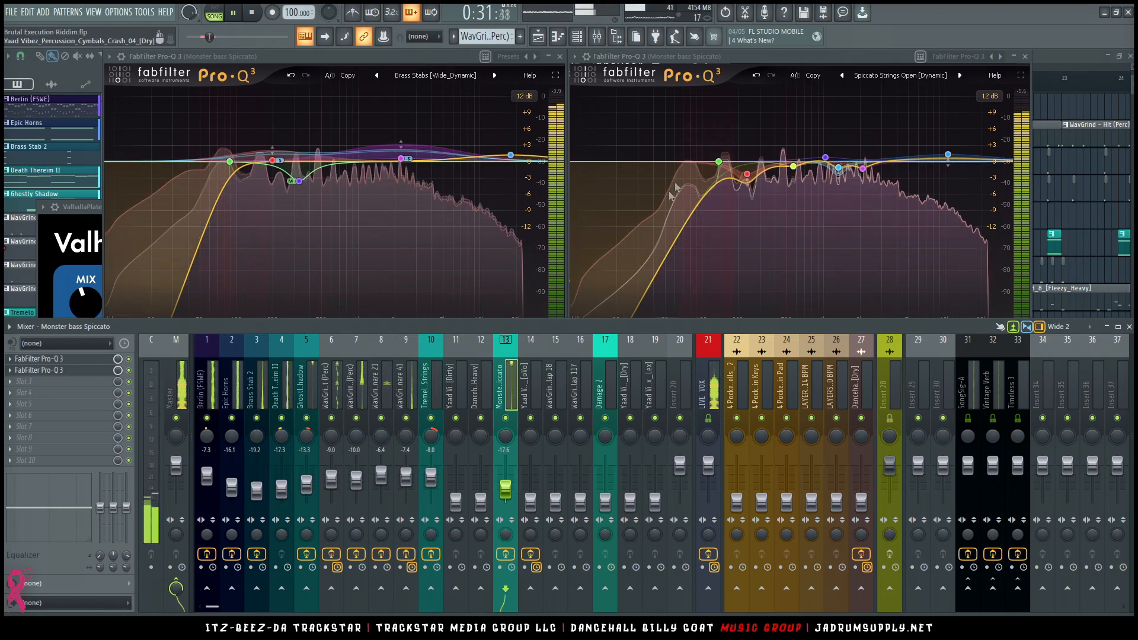
# Lower the second Pro-Q 3's low cut to about 90 Hz and raise the Monster bass Spiccato fader to about -17.2 dB
pyautogui.click(719, 162)
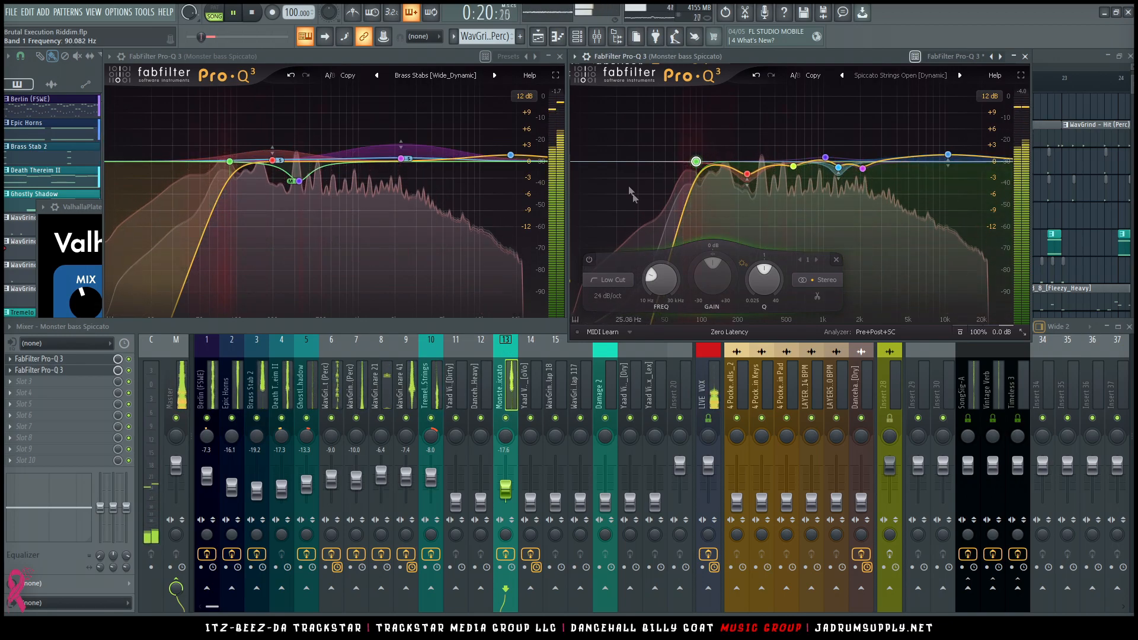
pyautogui.click(513, 497)
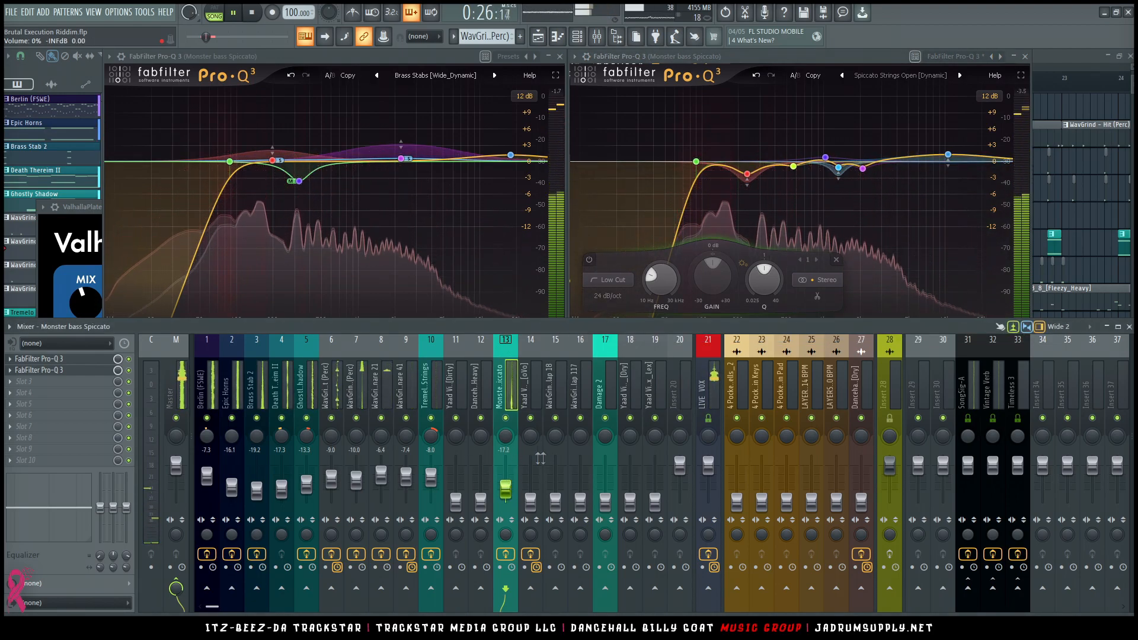
# Raise the closed hi-hat track 14 to about -9.0 dB, then open its Freak effect and move the window clear of the mixer
pyautogui.moveTo(531, 498); pyautogui.dragTo(530, 479)
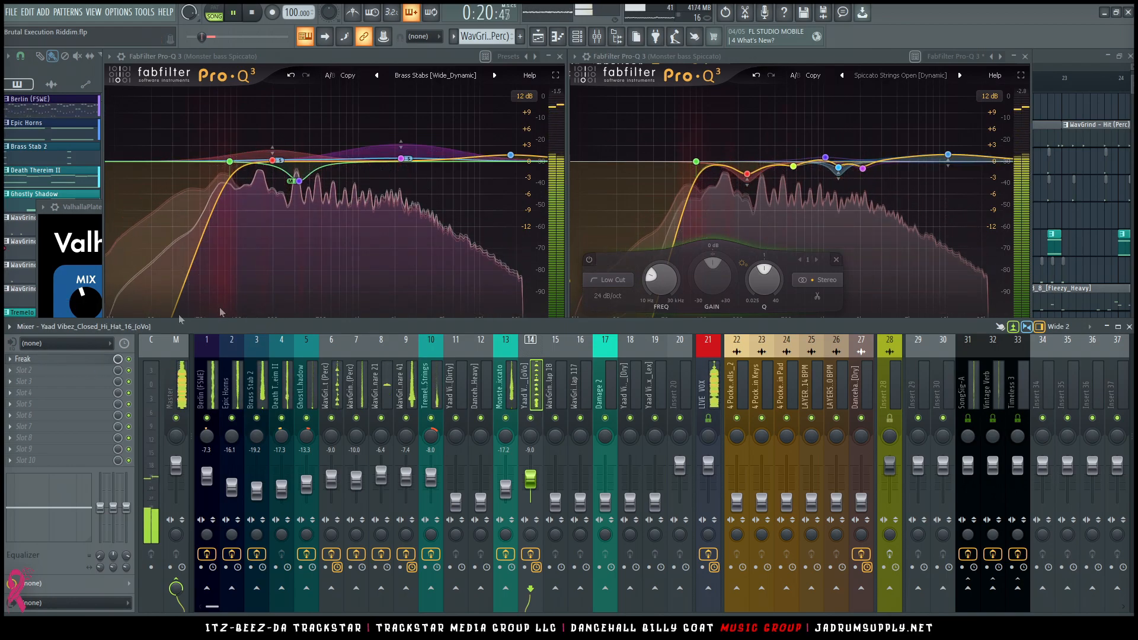
pyautogui.click(79, 360)
pyautogui.moveTo(140, 113); pyautogui.dragTo(775, 98)
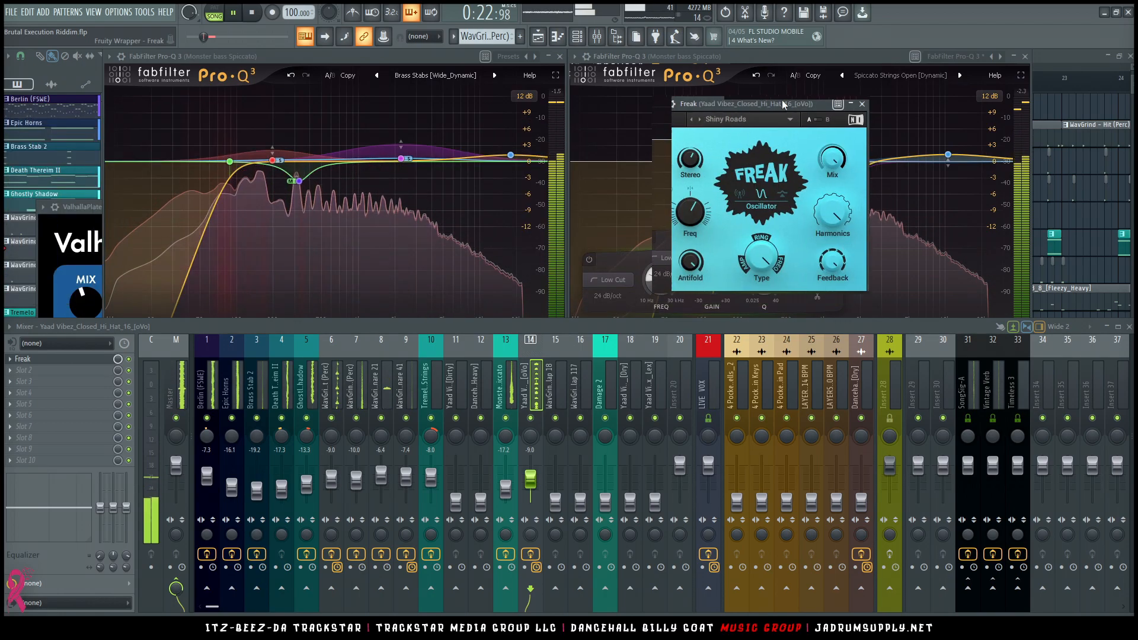
# Lower the Monster bass Spiccato fader to about -17.8 dB
pyautogui.click(505, 489)
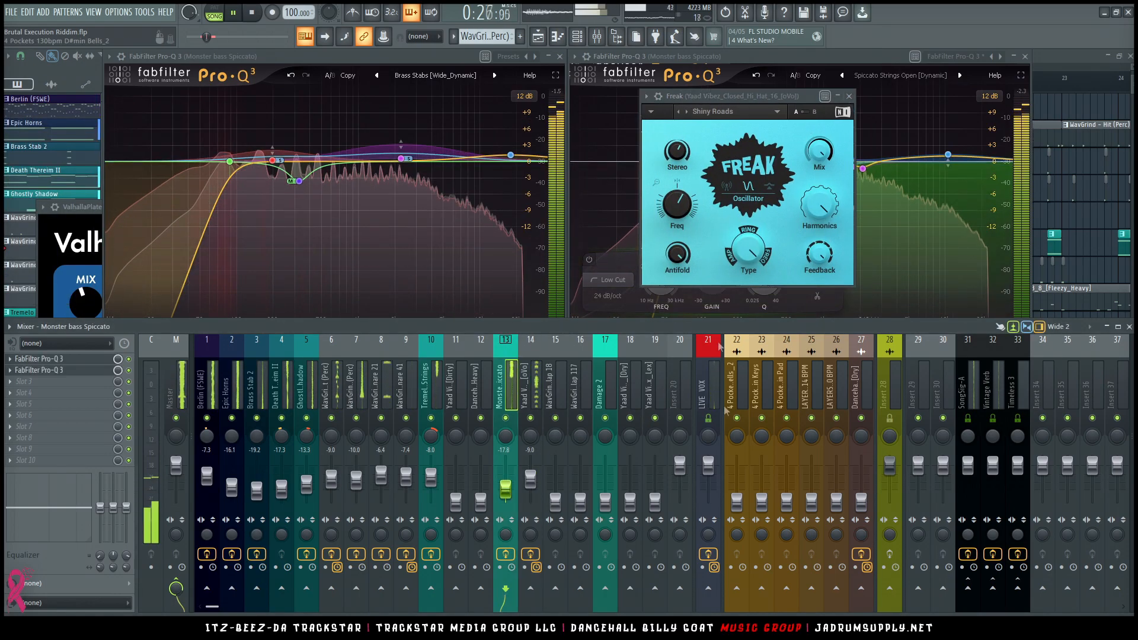
# Raise the closed hi-hat on mixer track 14 to about -8.0 dB and close its Freak effect window
pyautogui.click(531, 476)
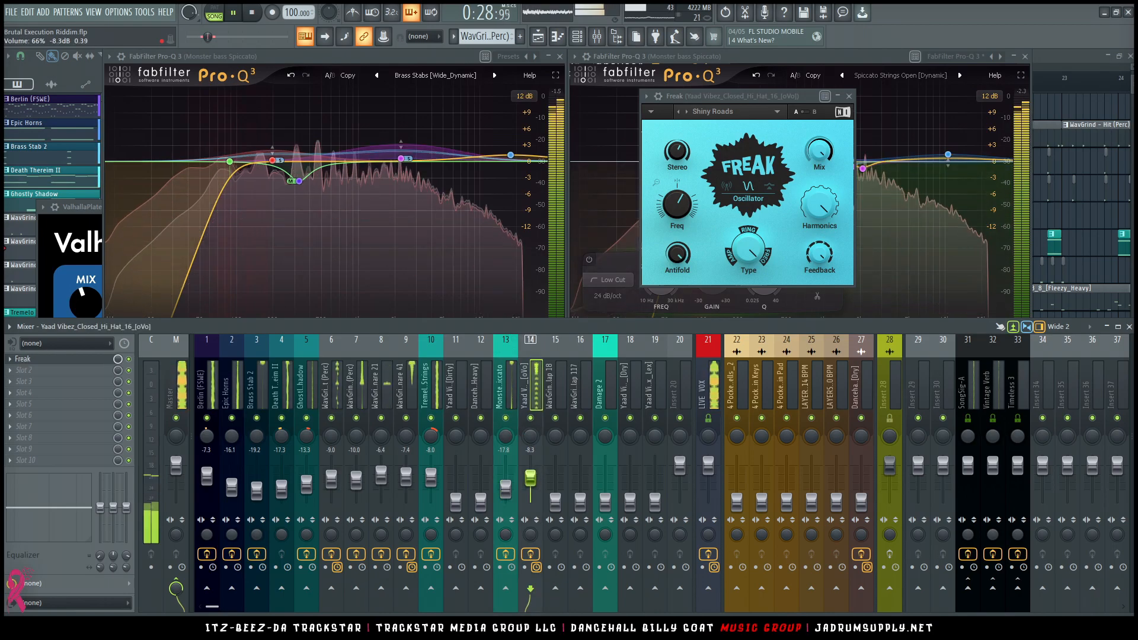
pyautogui.moveTo(531, 478); pyautogui.dragTo(532, 477)
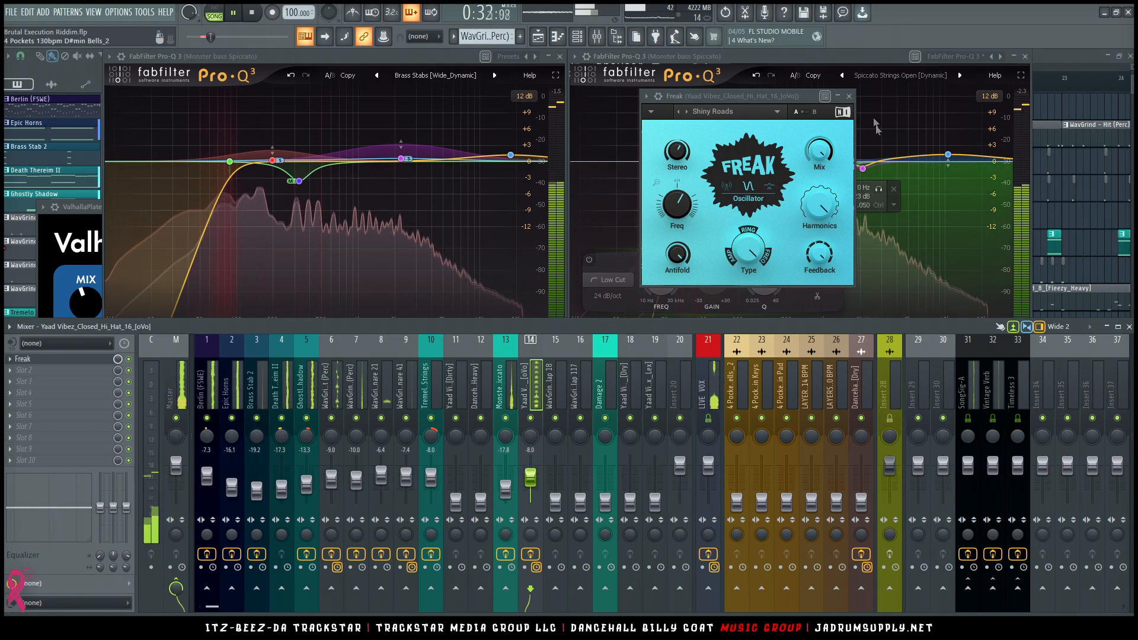
pyautogui.click(848, 96)
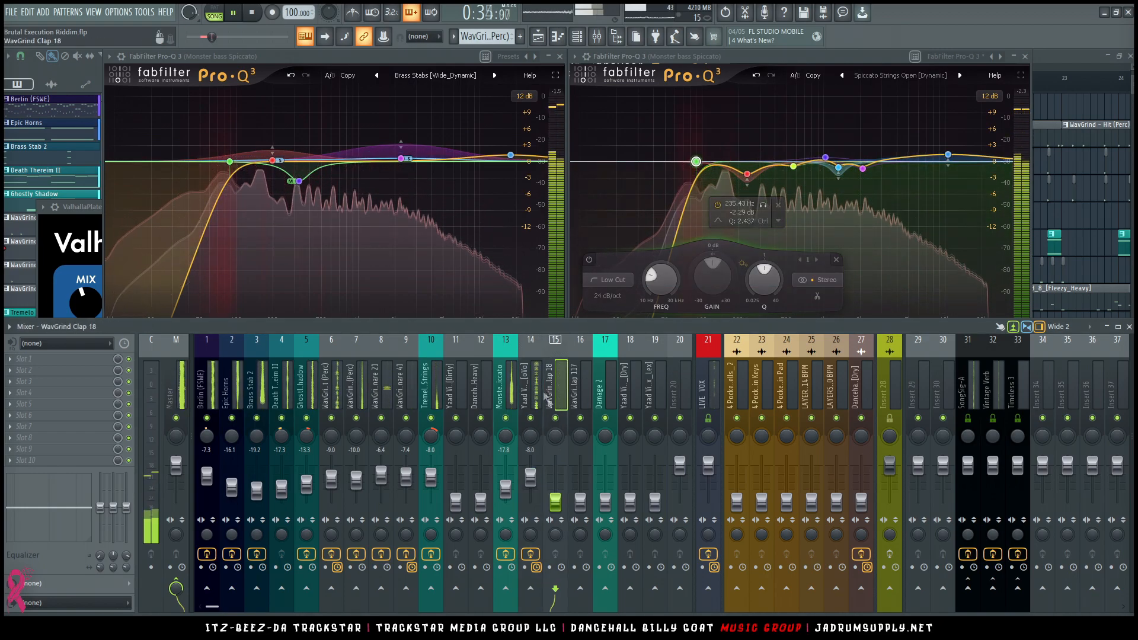
# Set the WavGrind Clap 18 track's volume to about -9.8 dB and close both Monster bass Spiccato EQ windows
pyautogui.moveTo(556, 501); pyautogui.dragTo(554, 456)
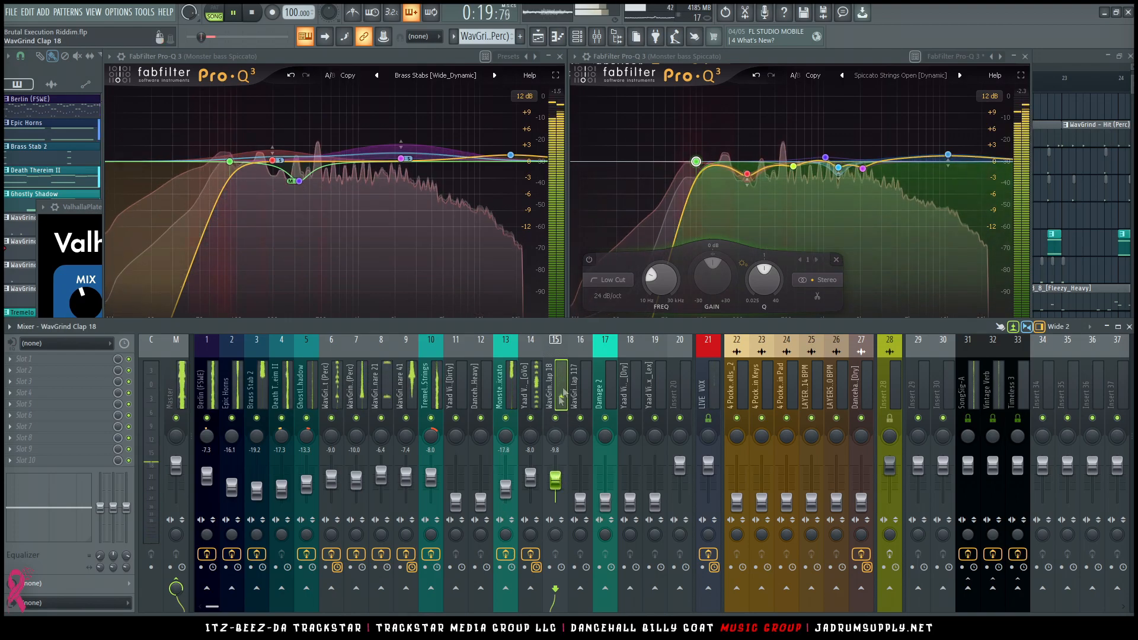
pyautogui.click(559, 57)
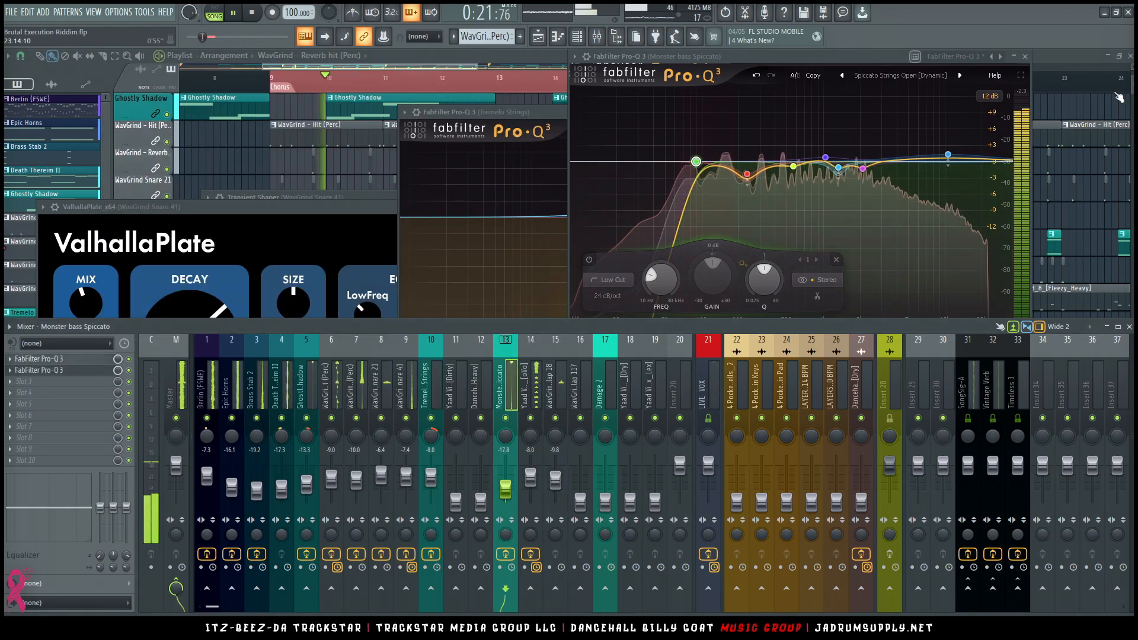
pyautogui.click(1026, 57)
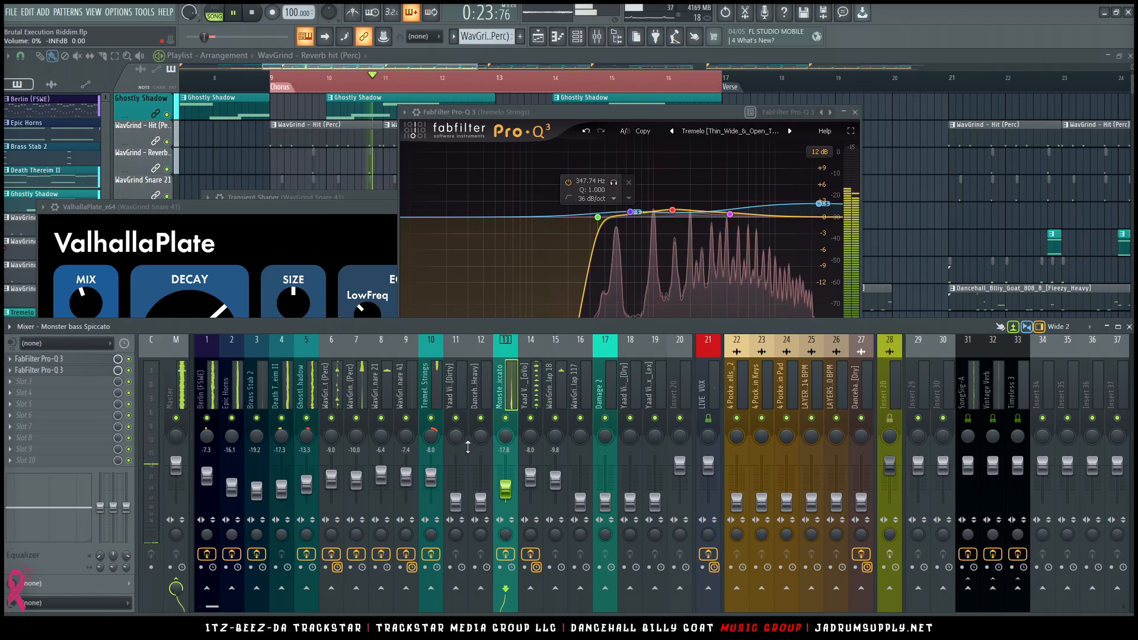
# Solo the WavGrind Clap 18 track and insert FabFilter Pro-Q 3 in its first effect slot
pyautogui.rightClick(555, 418)
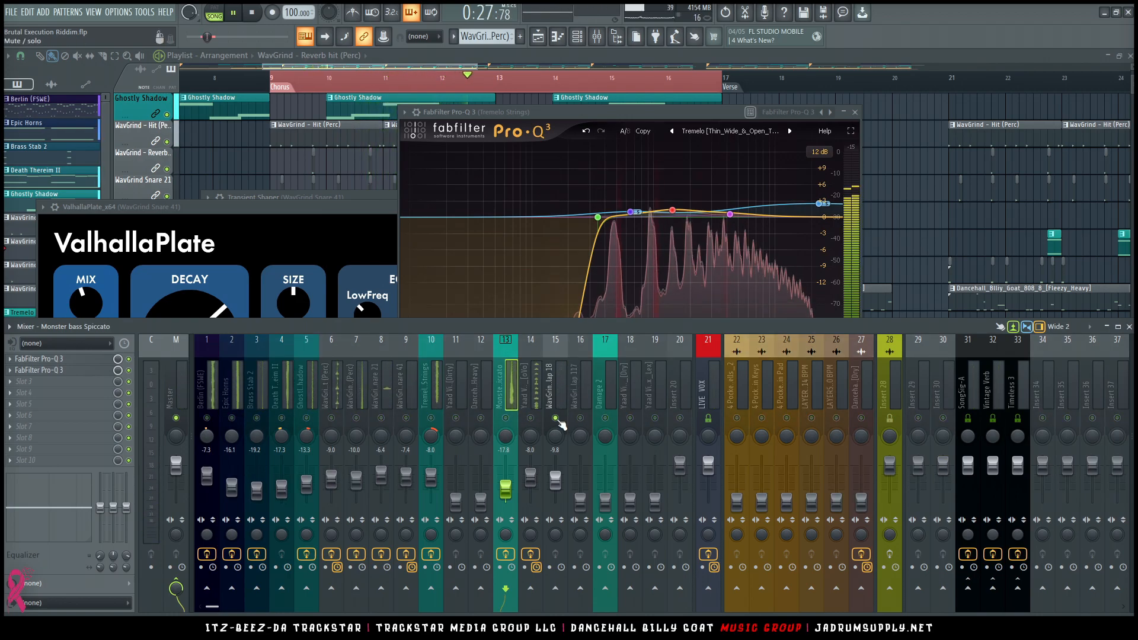
pyautogui.click(558, 389)
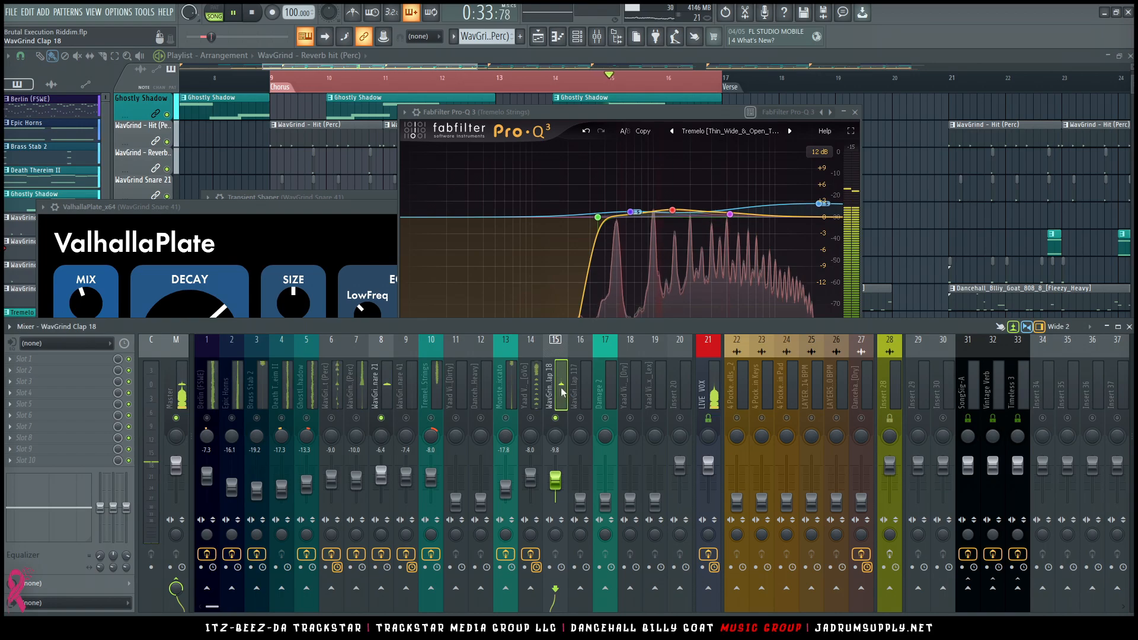
pyautogui.click(76, 371)
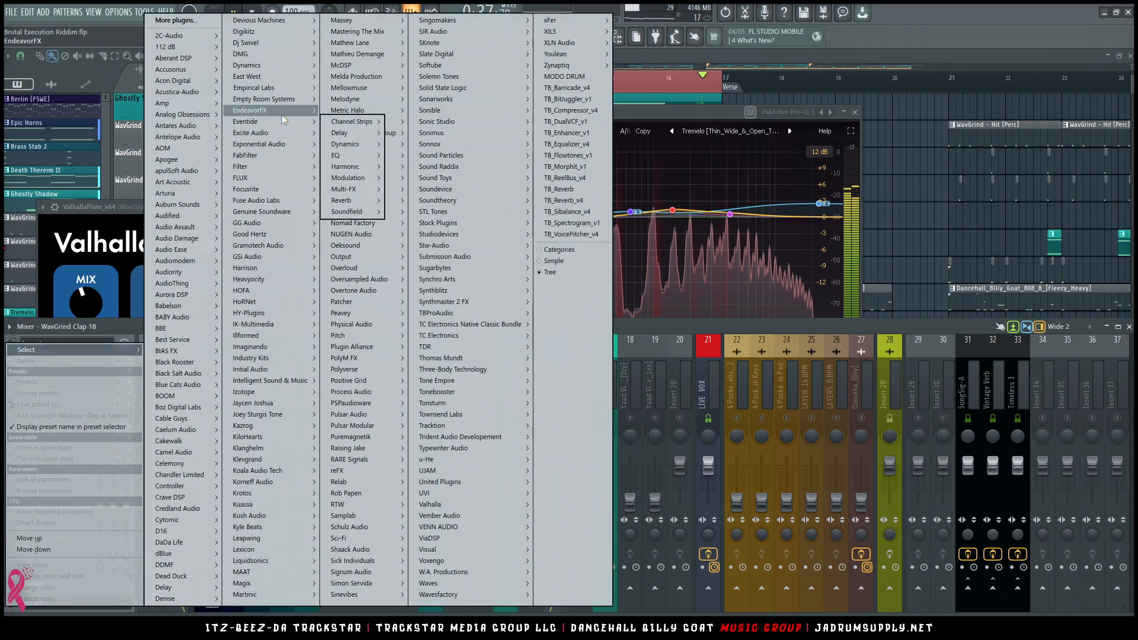
pyautogui.moveTo(272, 155)
pyautogui.moveTo(342, 166)
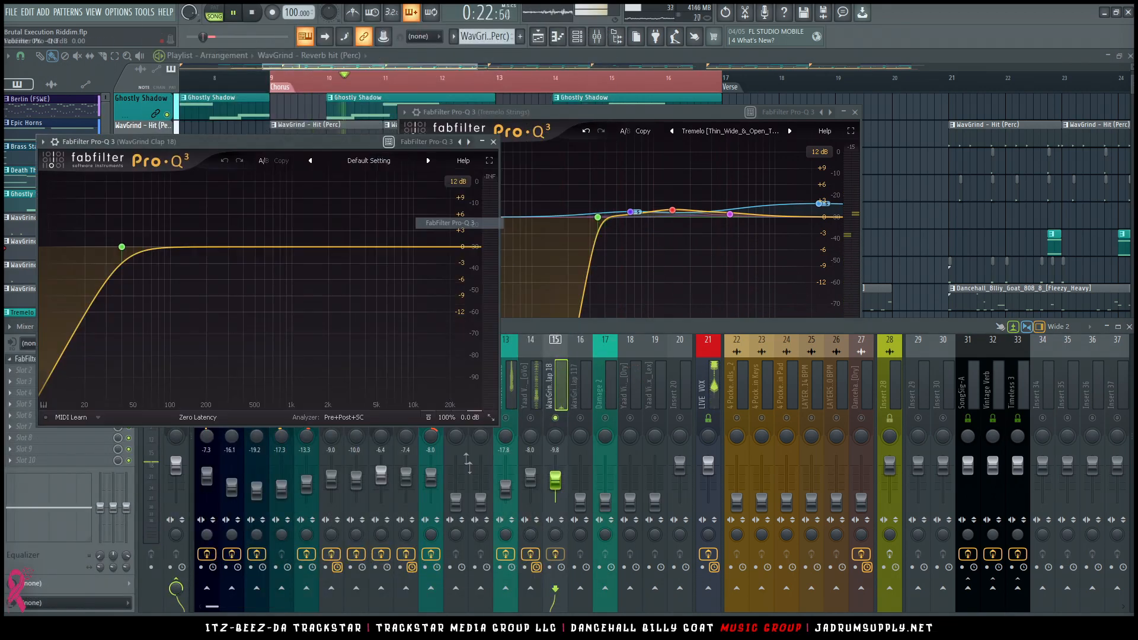
# Unmute mixer tracks 6, 7, 9, 11, 12 and 14 so the drums and percussion play alongside the soloed clap
pyautogui.click(530, 417)
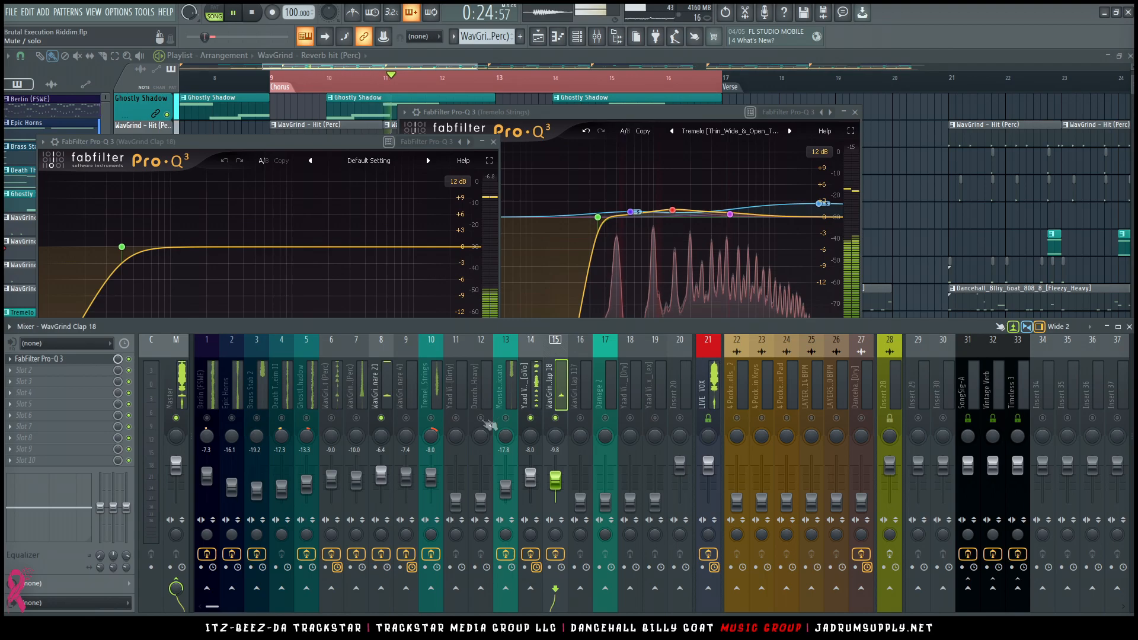
pyautogui.click(481, 418)
pyautogui.click(406, 418)
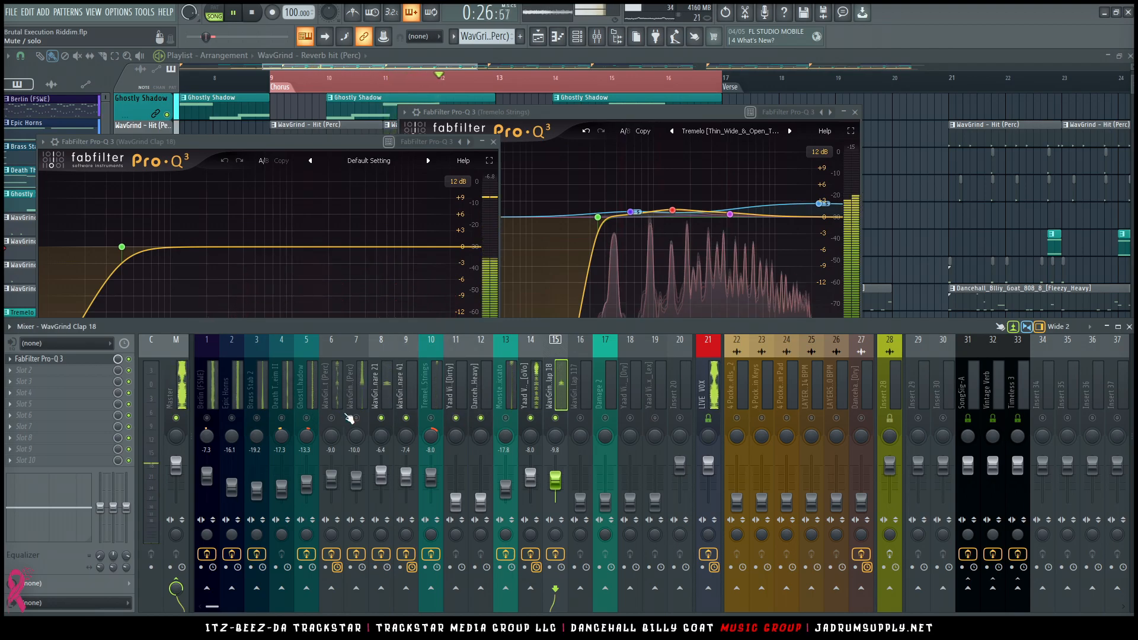
pyautogui.click(331, 418)
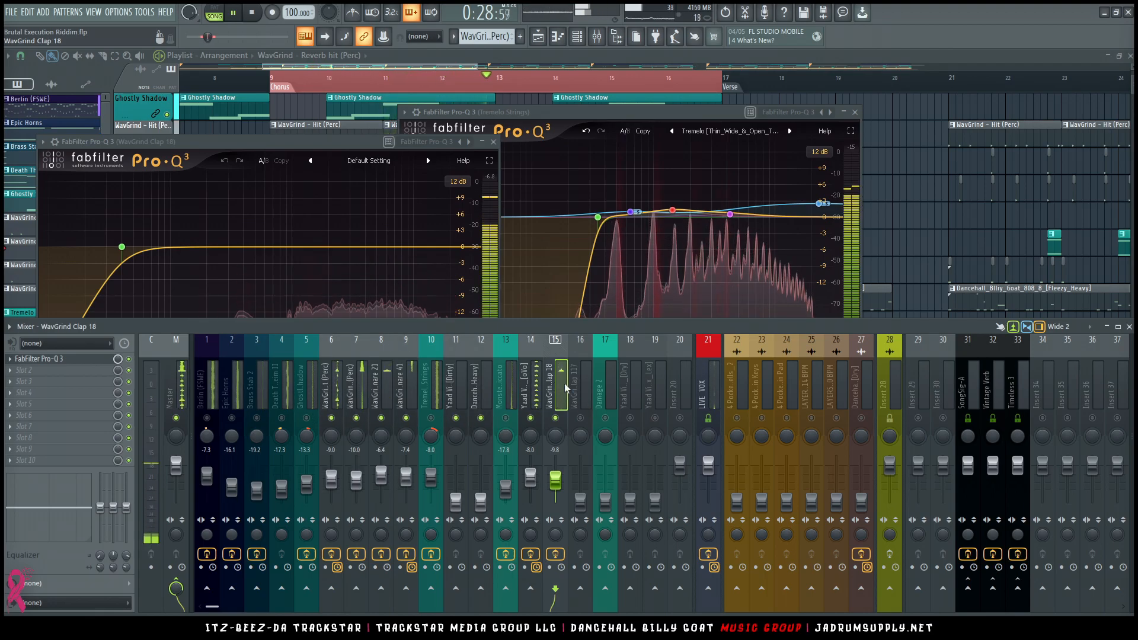
# Load the drum snare preset Heavy Trap Snare [Exposed_Mids] in the Clap 18 track's Pro-Q 3
pyautogui.click(344, 161)
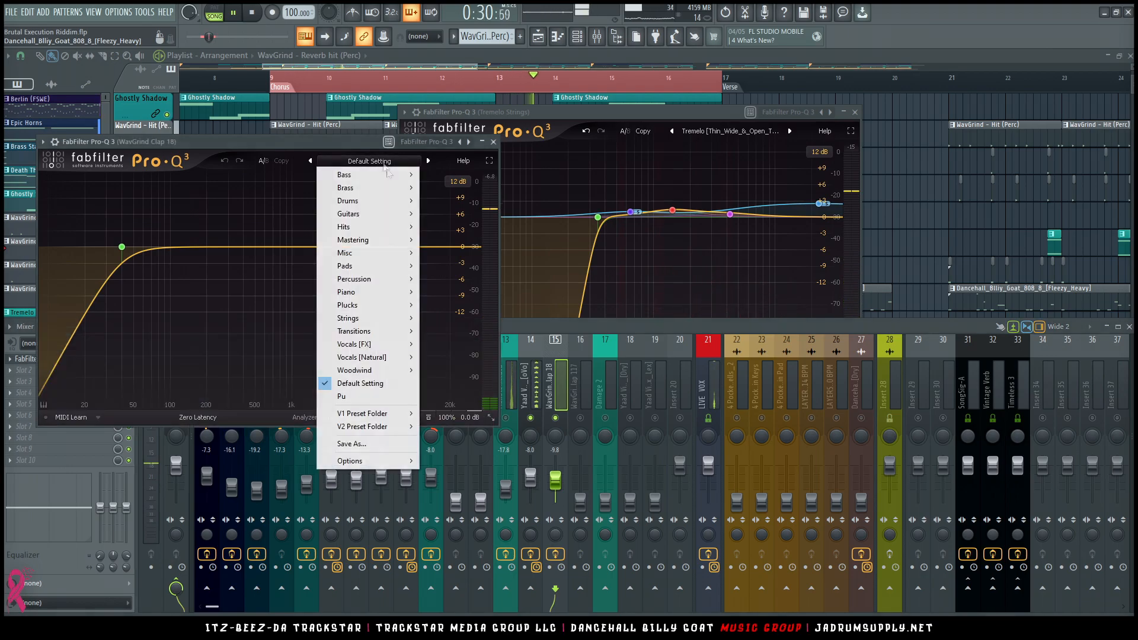
pyautogui.moveTo(379, 201)
pyautogui.moveTo(446, 253)
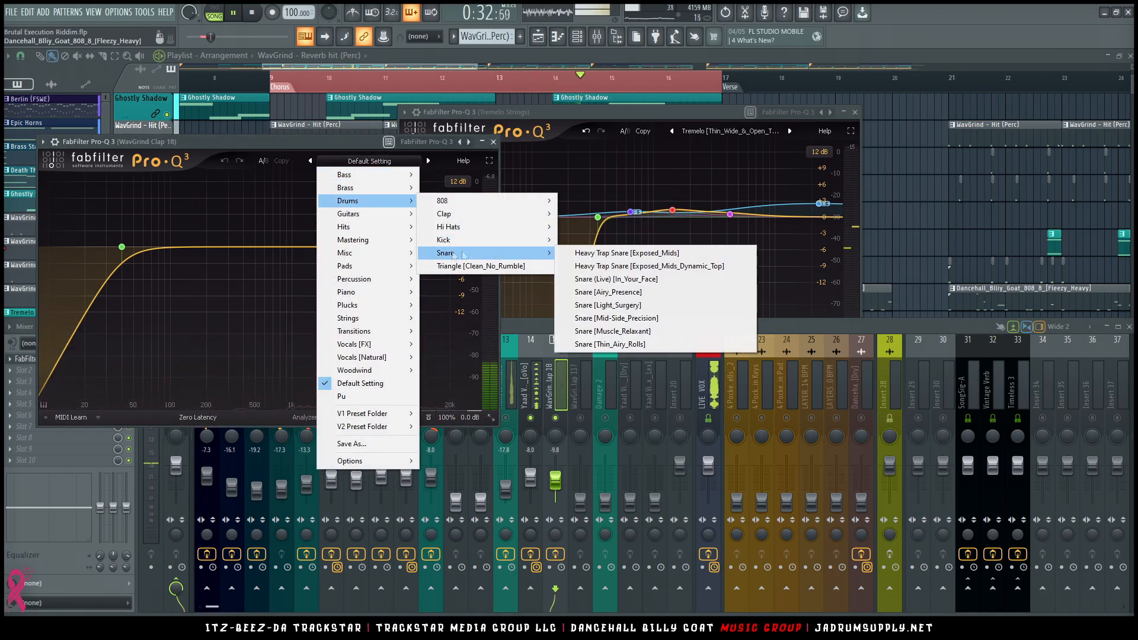
pyautogui.click(616, 253)
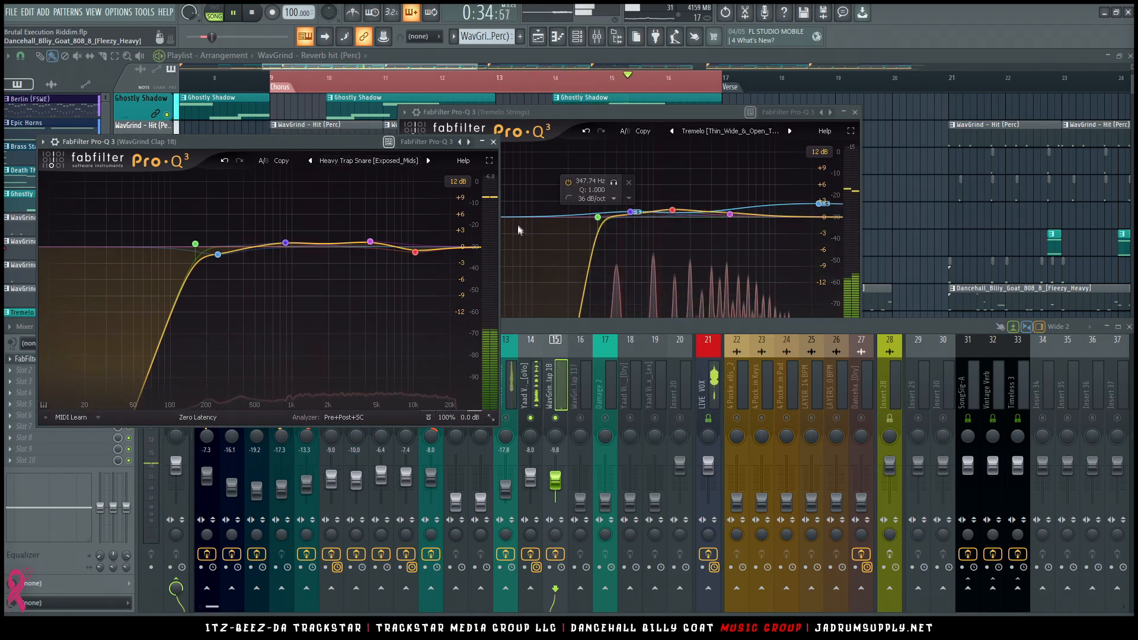
# Unmute the WavGrind Clap 117 track and bring its volume to about -5.0 dB
pyautogui.click(560, 397)
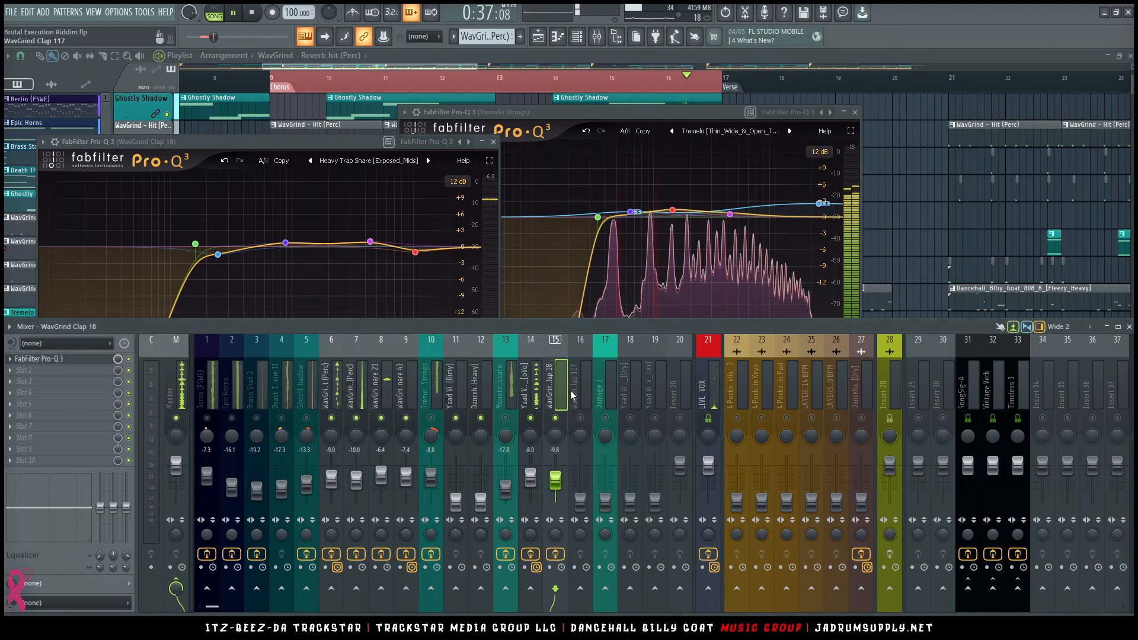
pyautogui.click(580, 421)
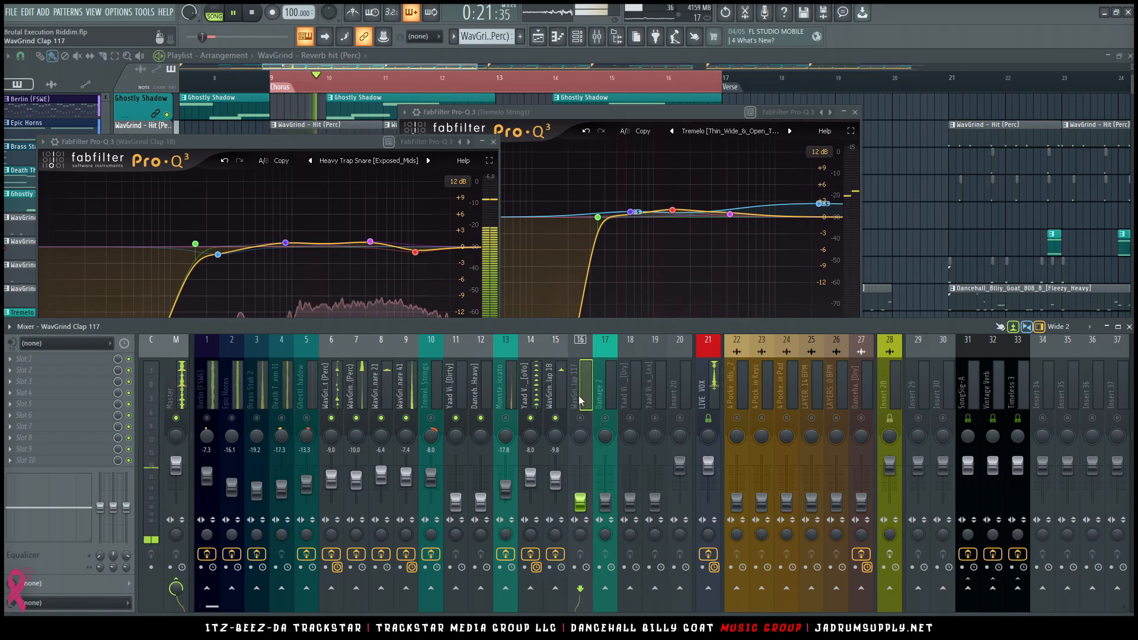
pyautogui.moveTo(580, 489); pyautogui.dragTo(580, 478)
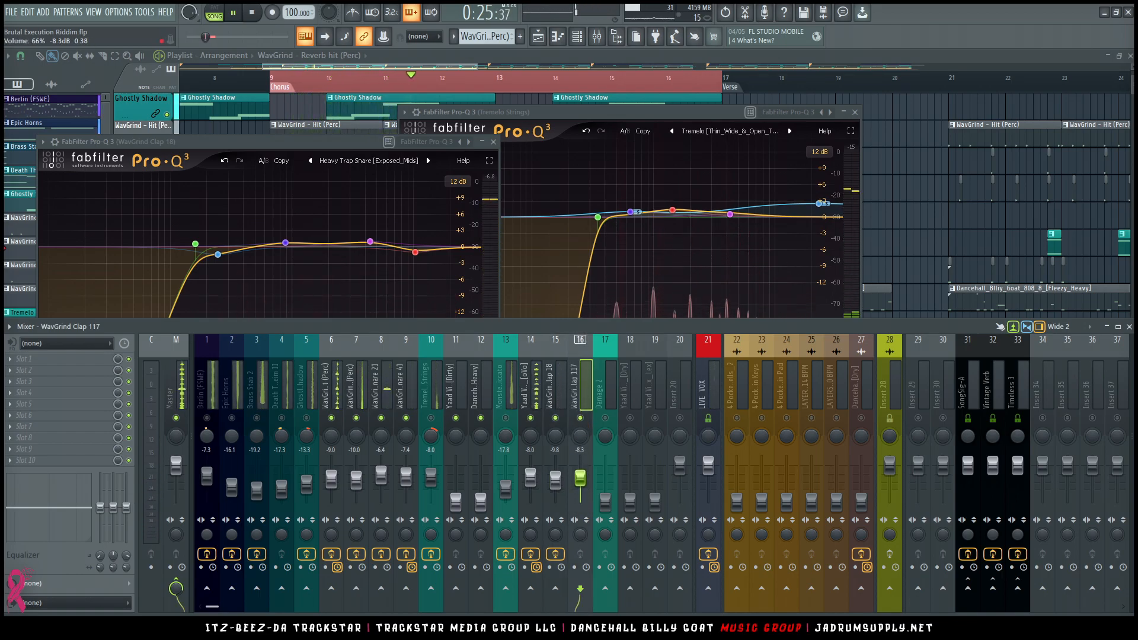
pyautogui.moveTo(584, 474); pyautogui.dragTo(585, 464)
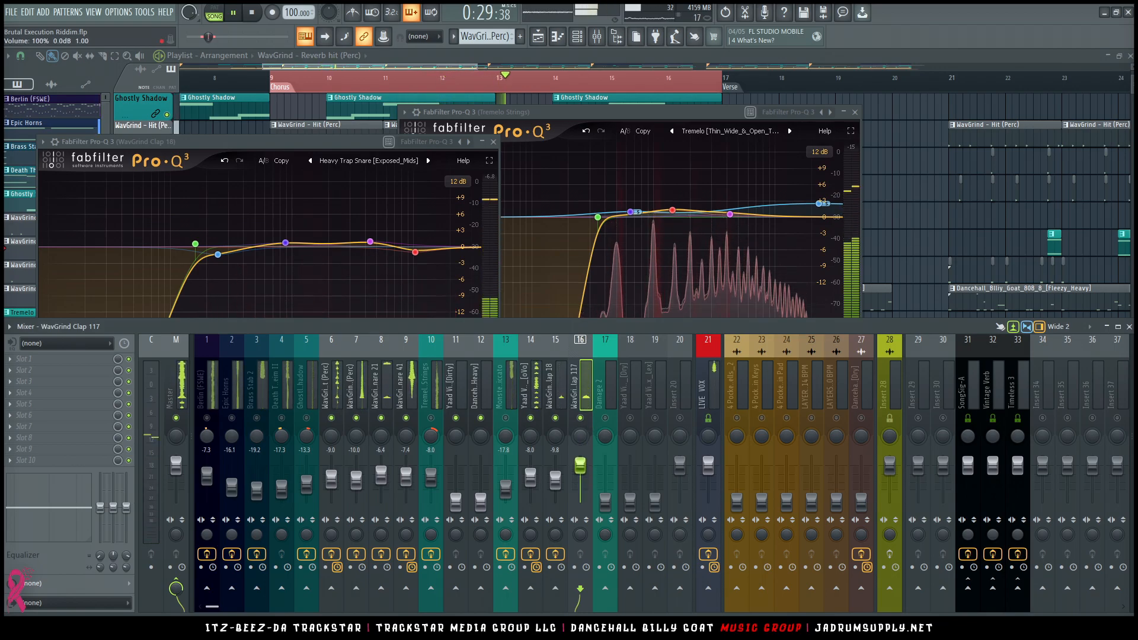
pyautogui.moveTo(580, 468); pyautogui.dragTo(580, 470)
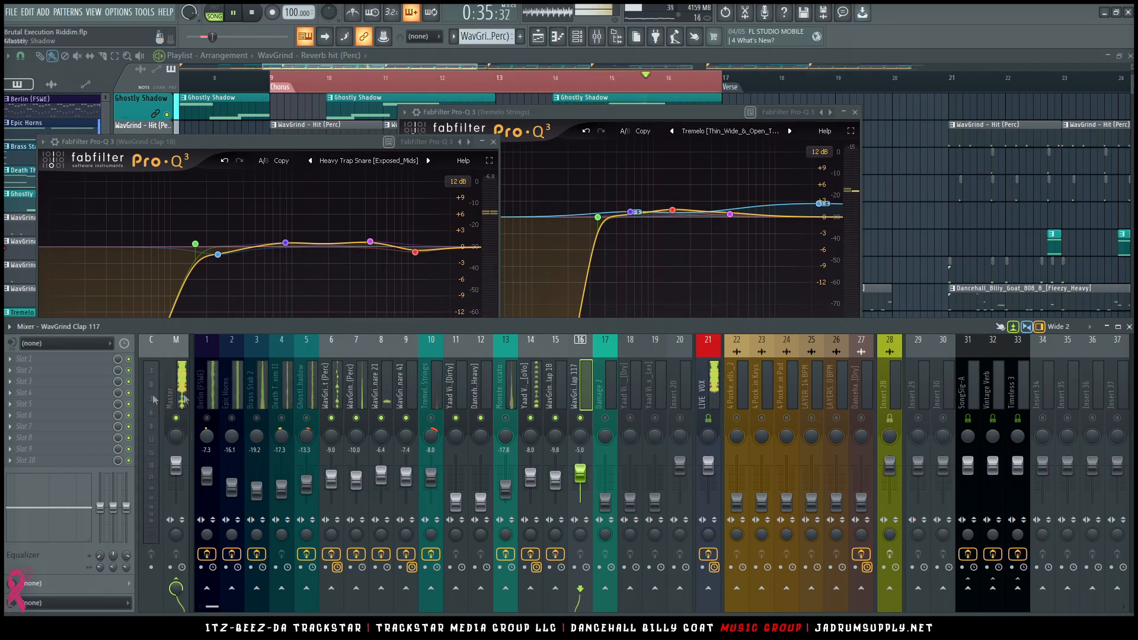
# Insert Pro-Q 3 on the Clap 117 track with the preset Clap [Thick_Where_It_Counts] and close its window
pyautogui.click(53, 360)
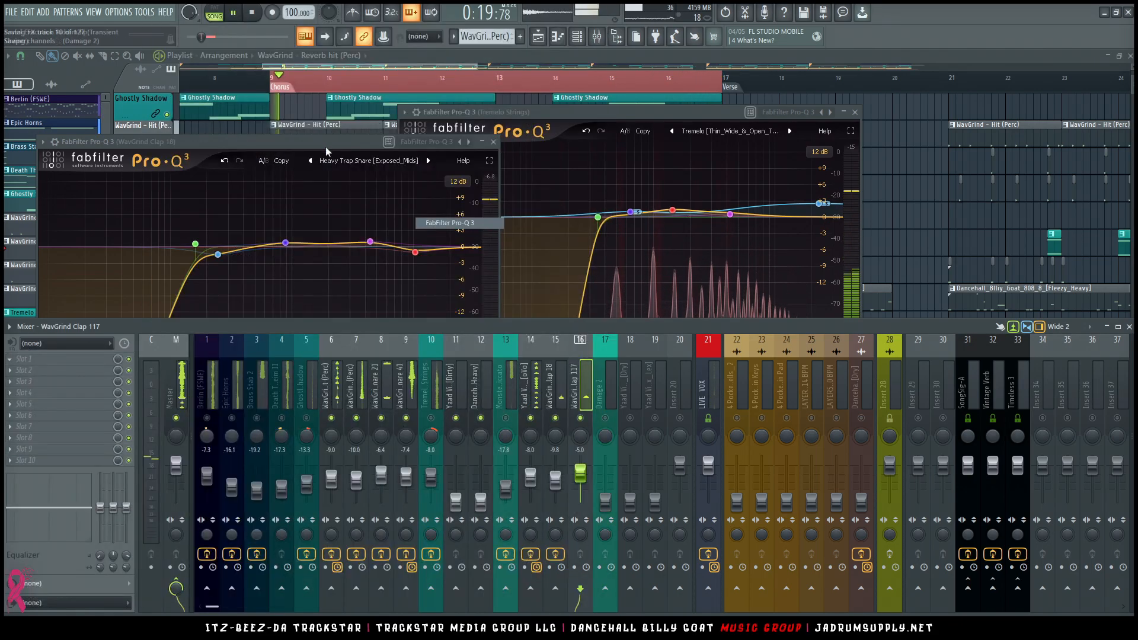
pyautogui.click(399, 191)
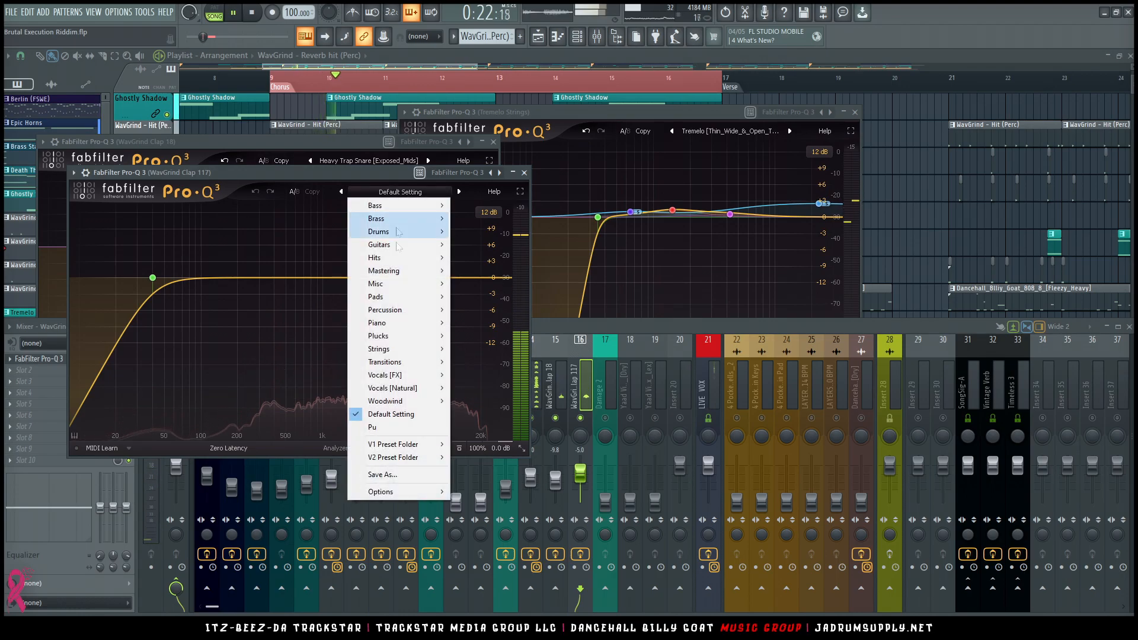
pyautogui.moveTo(399, 232)
pyautogui.moveTo(477, 244)
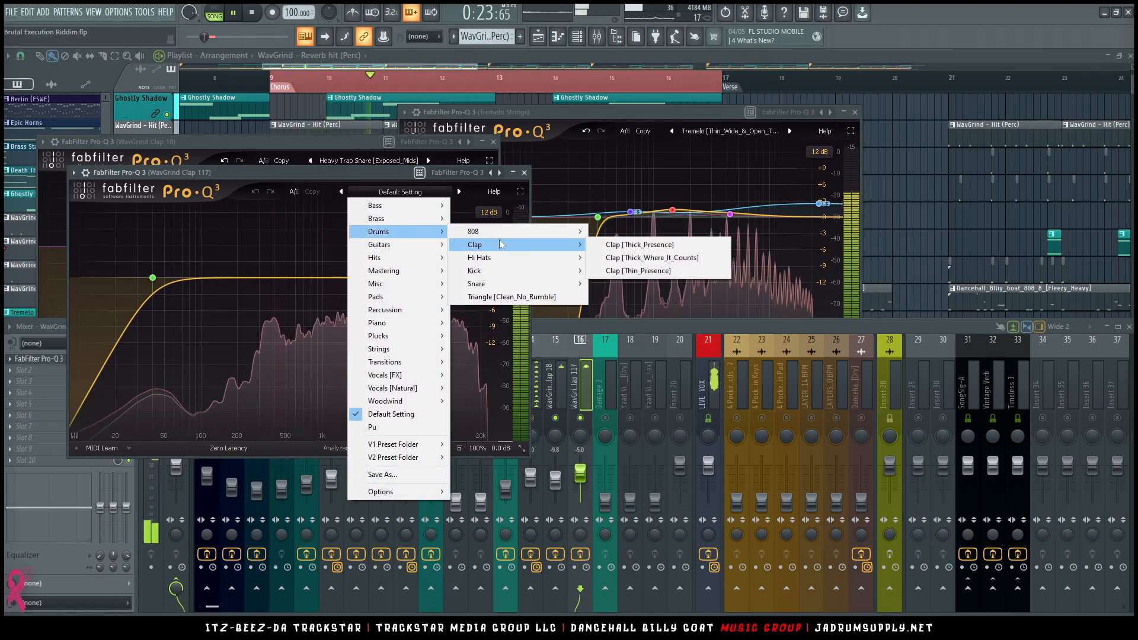
pyautogui.click(671, 261)
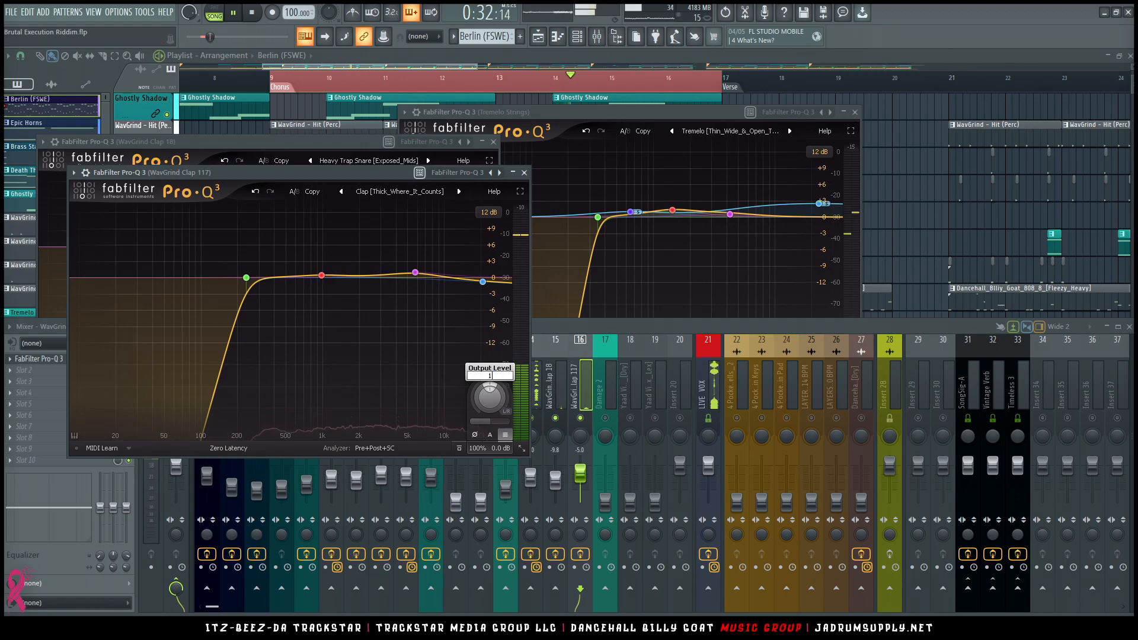
pyautogui.click(525, 173)
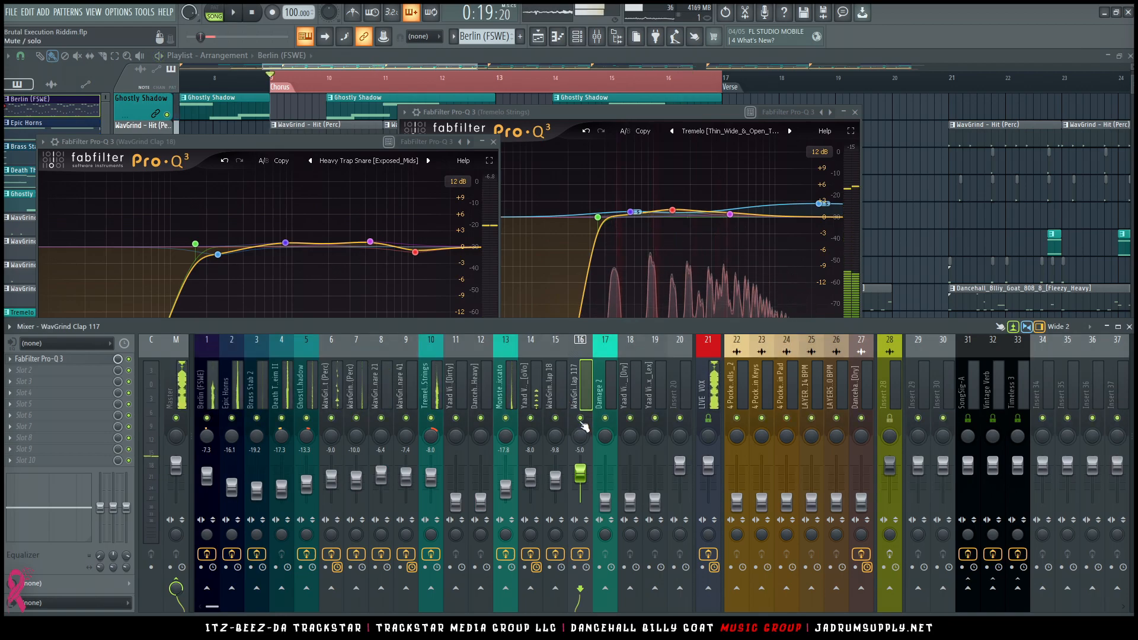
# Resume playback of the full mix, set the Damage 2 track to about -14.2 dB and solo it
pyautogui.press('space')
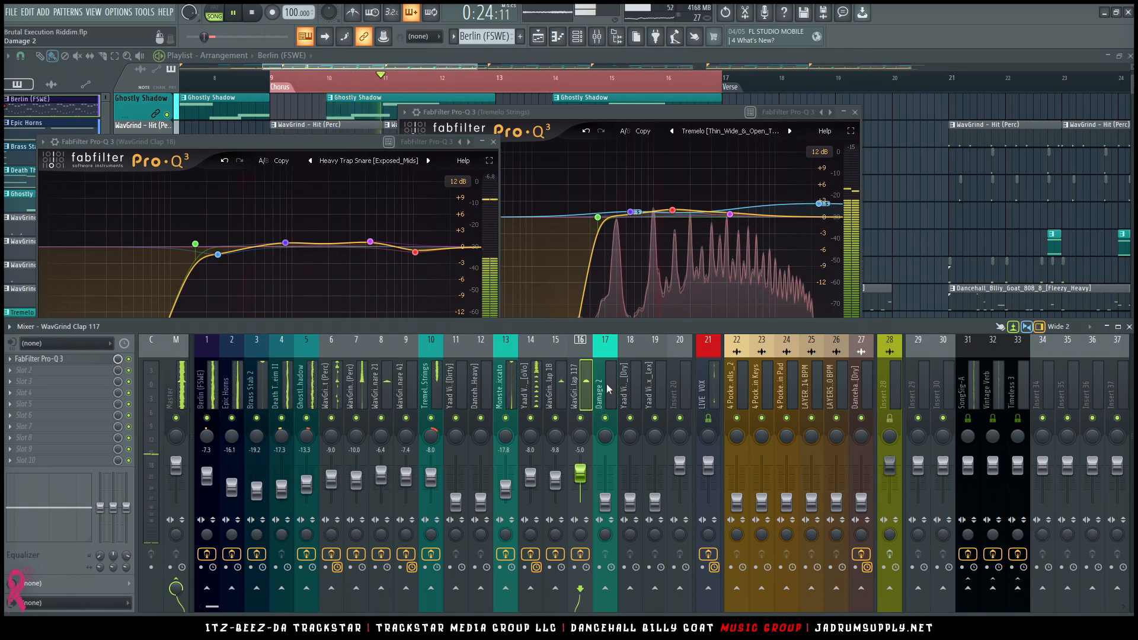
pyautogui.click(605, 501)
pyautogui.moveTo(605, 490); pyautogui.dragTo(605, 485)
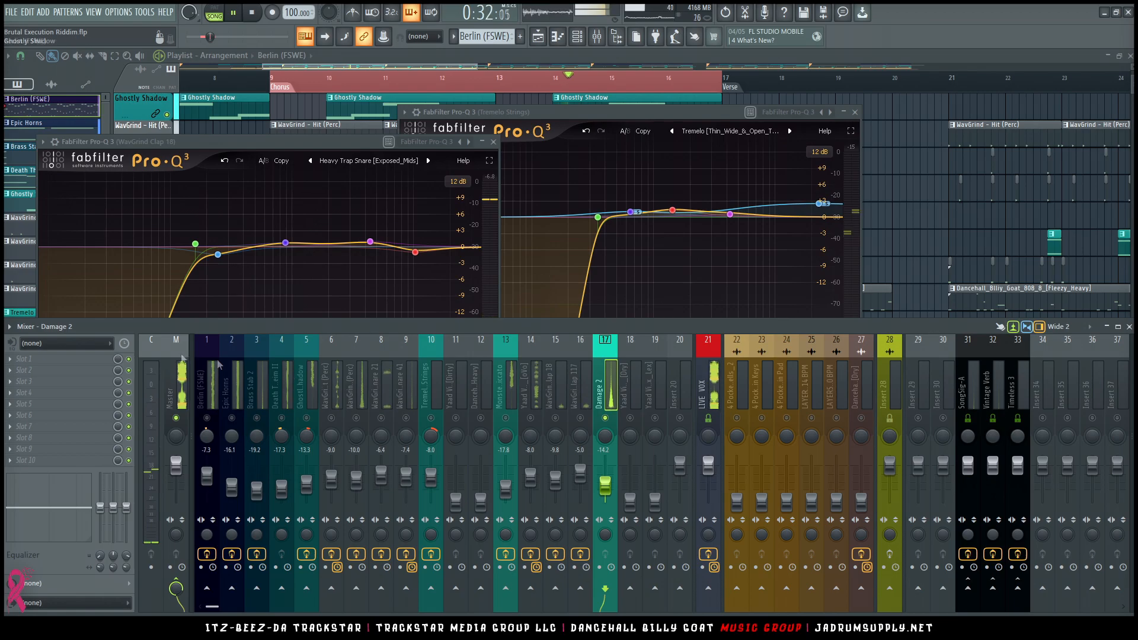
# Insert the stereo FabFilter Pro-Q 3 EQ on the Damage 2 track and move its window clear of the mixer's effect slots
pyautogui.click(49, 360)
pyautogui.moveTo(26, 350)
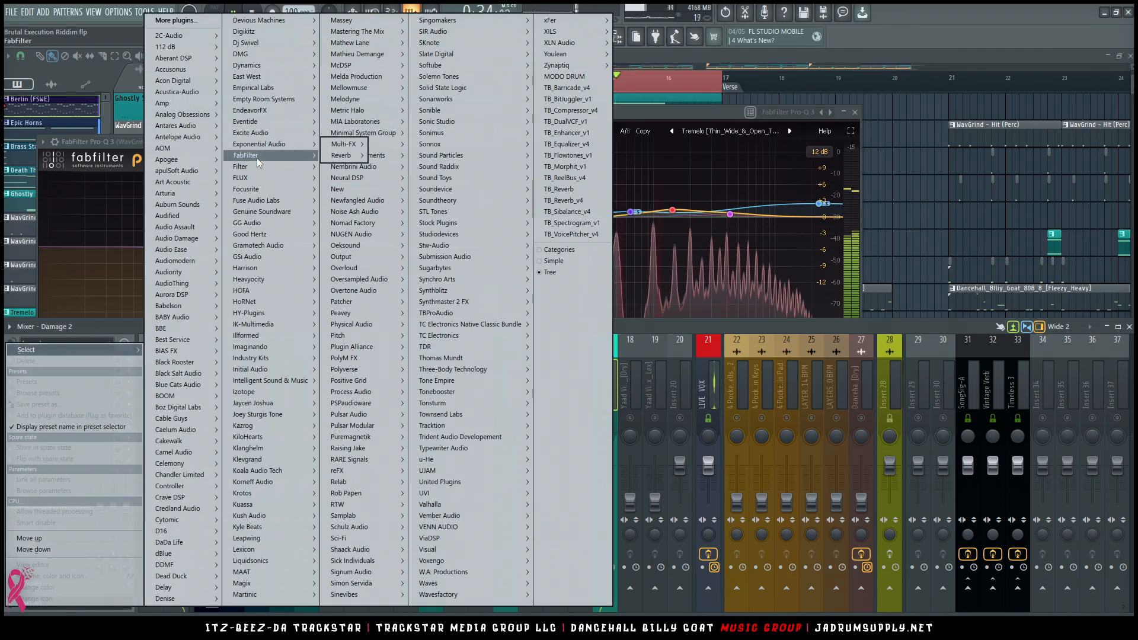
pyautogui.moveTo(315, 167)
pyautogui.moveTo(389, 187)
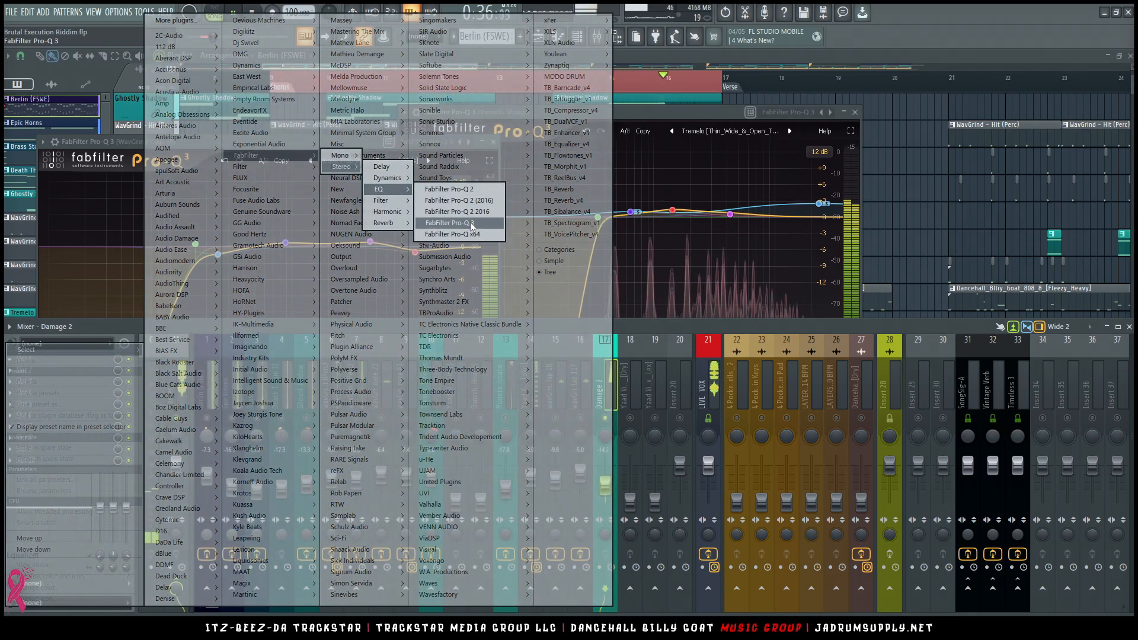
pyautogui.click(470, 222)
pyautogui.moveTo(425, 205); pyautogui.dragTo(792, 109)
# Load the hits preset Damage 2 [808_Deep_Filter_2] in the Damage 2 EQ and steepen its low cut to 30 dB/oct
pyautogui.click(803, 126)
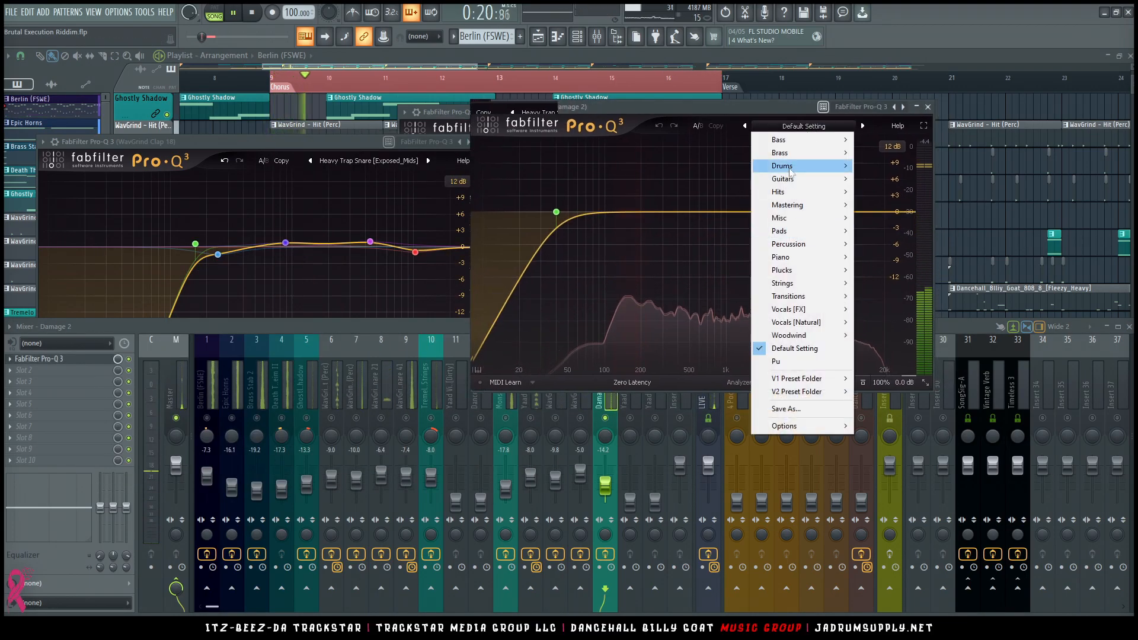
pyautogui.moveTo(778, 192)
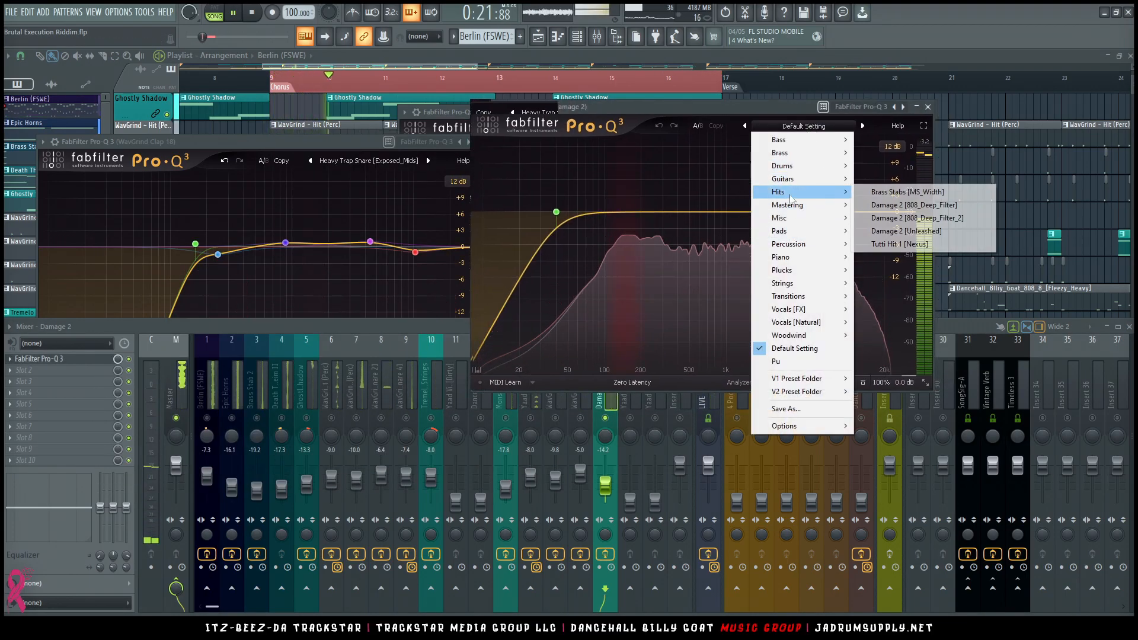
pyautogui.click(942, 219)
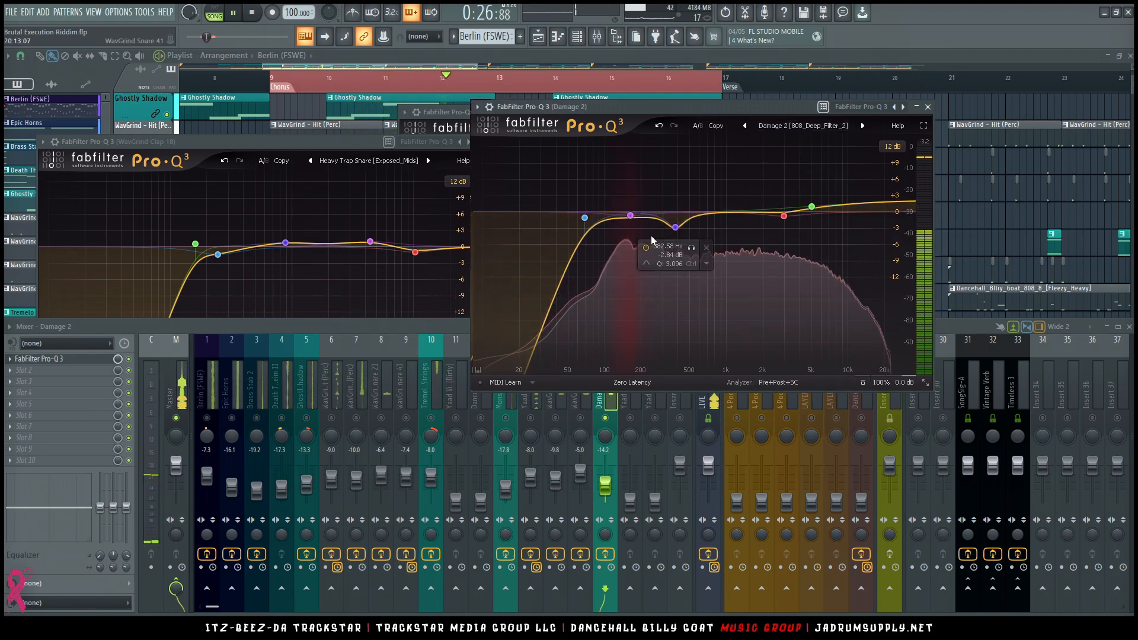
pyautogui.keyDown('alt'); pyautogui.keyDown('shift'); pyautogui.click(586, 219); pyautogui.keyUp('shift'); pyautogui.keyUp('alt')
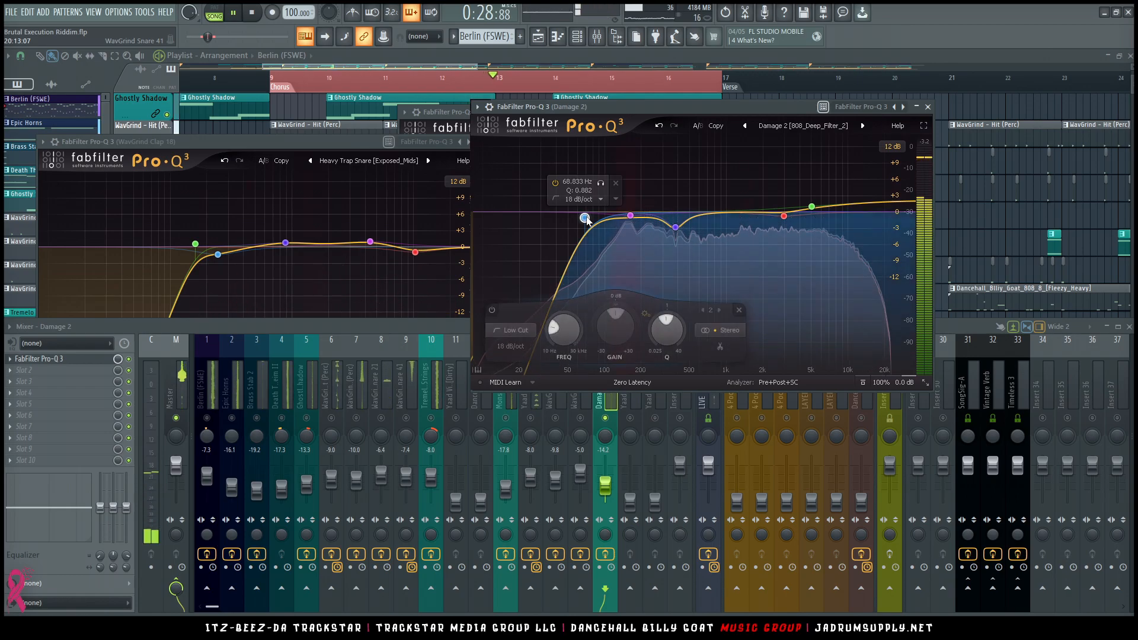
pyautogui.keyDown('alt'); pyautogui.keyDown('shift'); pyautogui.click(585, 219); pyautogui.keyUp('shift'); pyautogui.keyUp('alt')
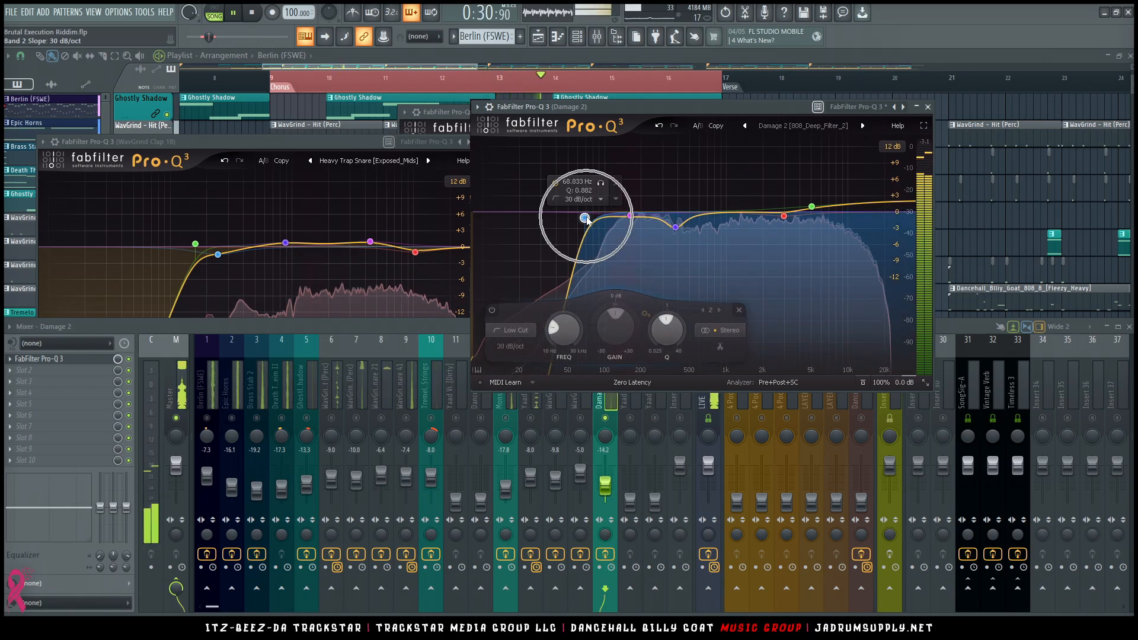
# Raise the Damage 2 EQ's low cut to about 160 Hz, return to the full mix and set the track to -16.0 dB
pyautogui.moveTo(588, 223); pyautogui.dragTo(680, 211)
pyautogui.press('space')
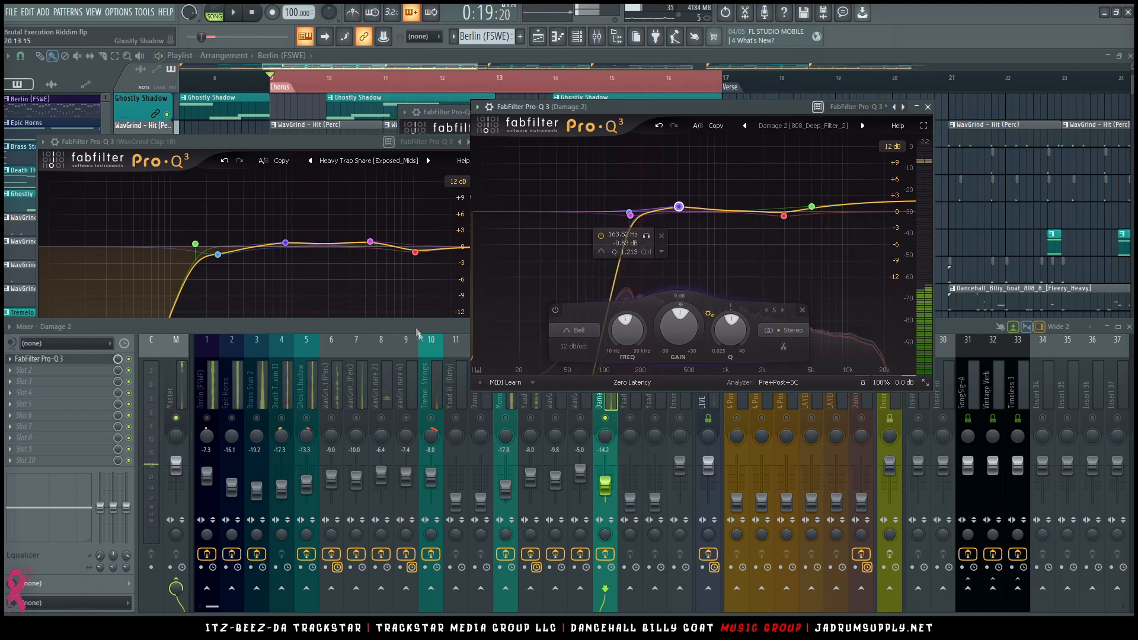
pyautogui.click(429, 399)
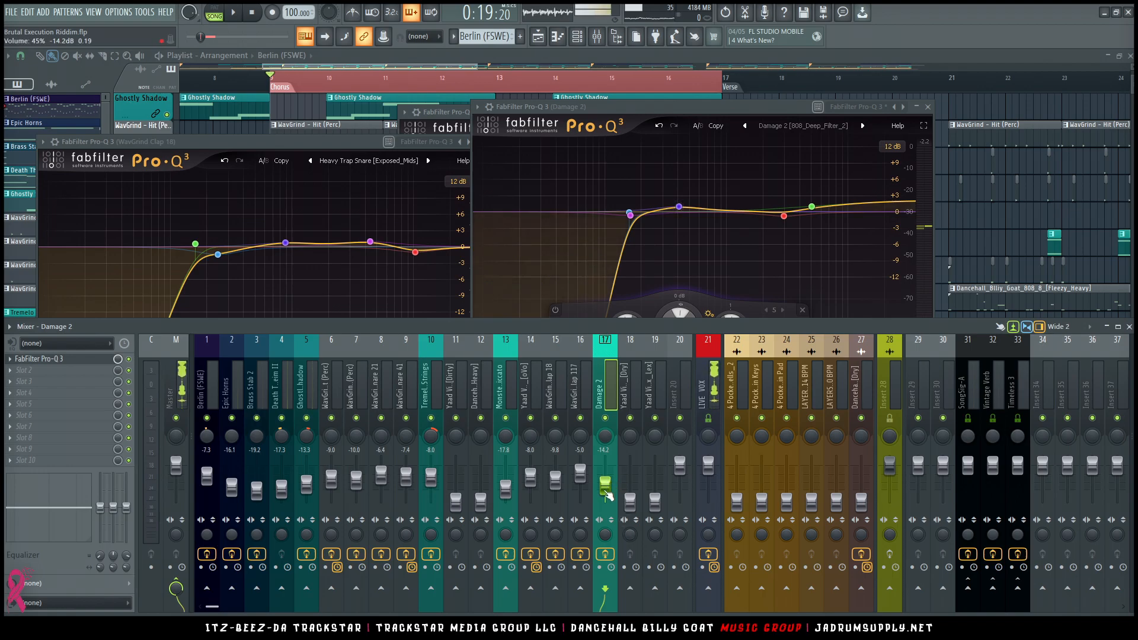
pyautogui.press('space')
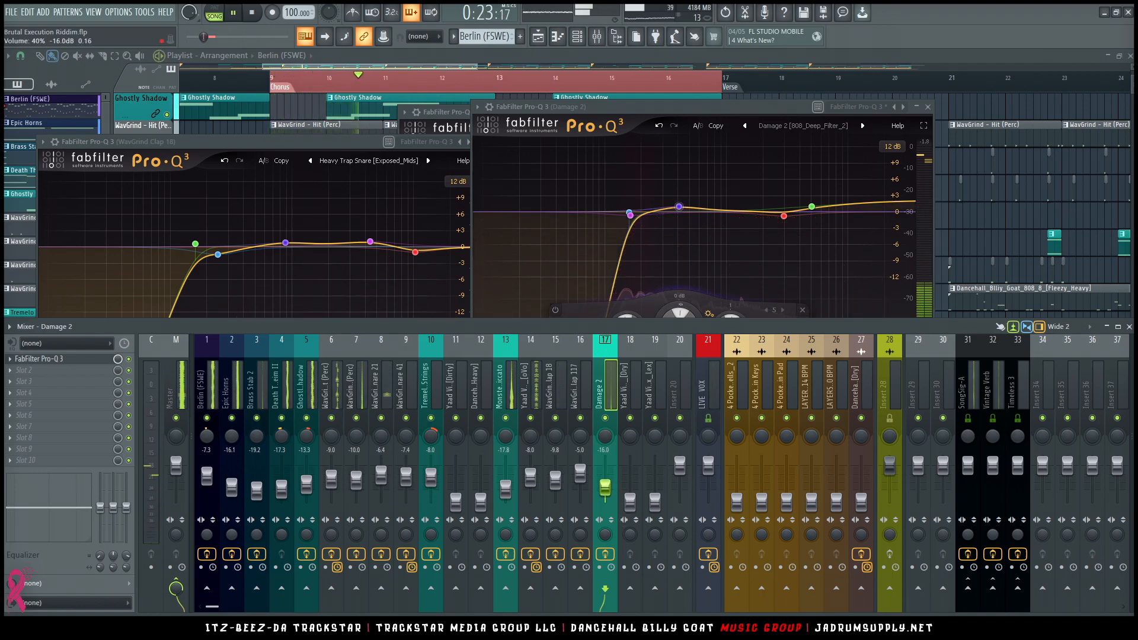
pyautogui.moveTo(605, 487); pyautogui.dragTo(607, 497)
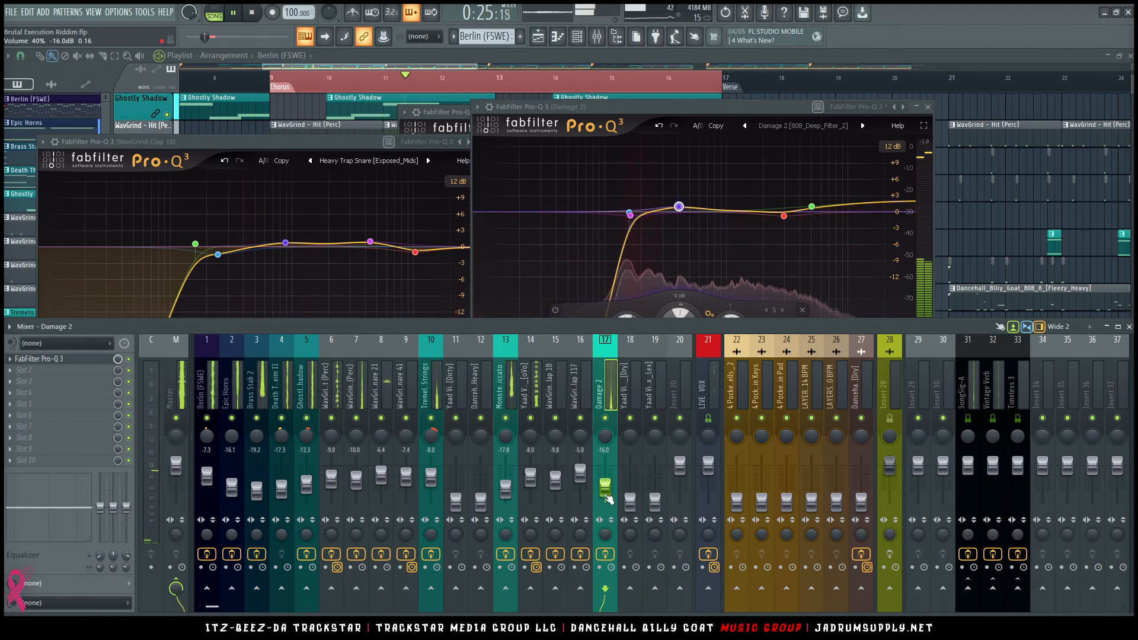
pyautogui.press('space')
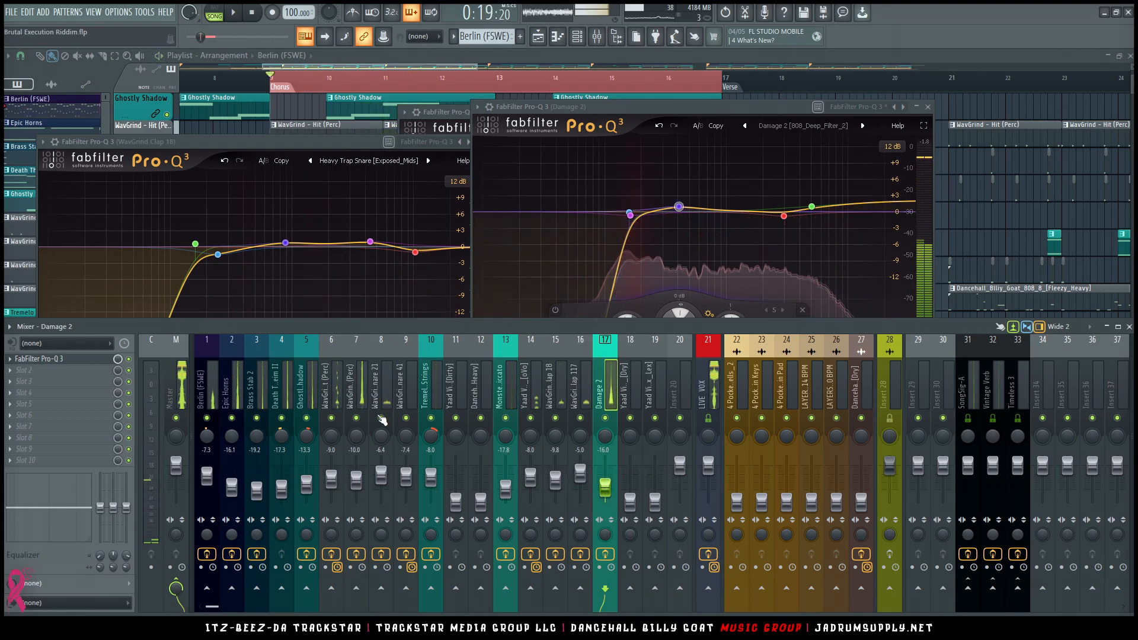
# Audition WavGrind Snare 21, both claps and Damage 2 soloed together, and return to the full mix
pyautogui.rightClick(381, 418)
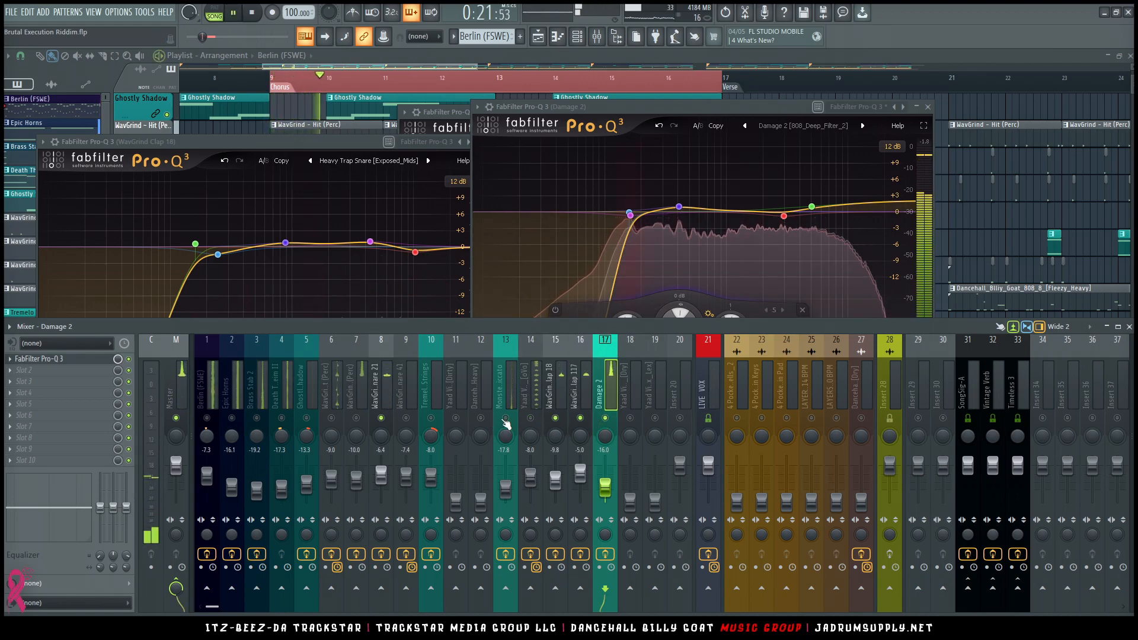
pyautogui.press('space')
pyautogui.press('space')
pyautogui.press('space')
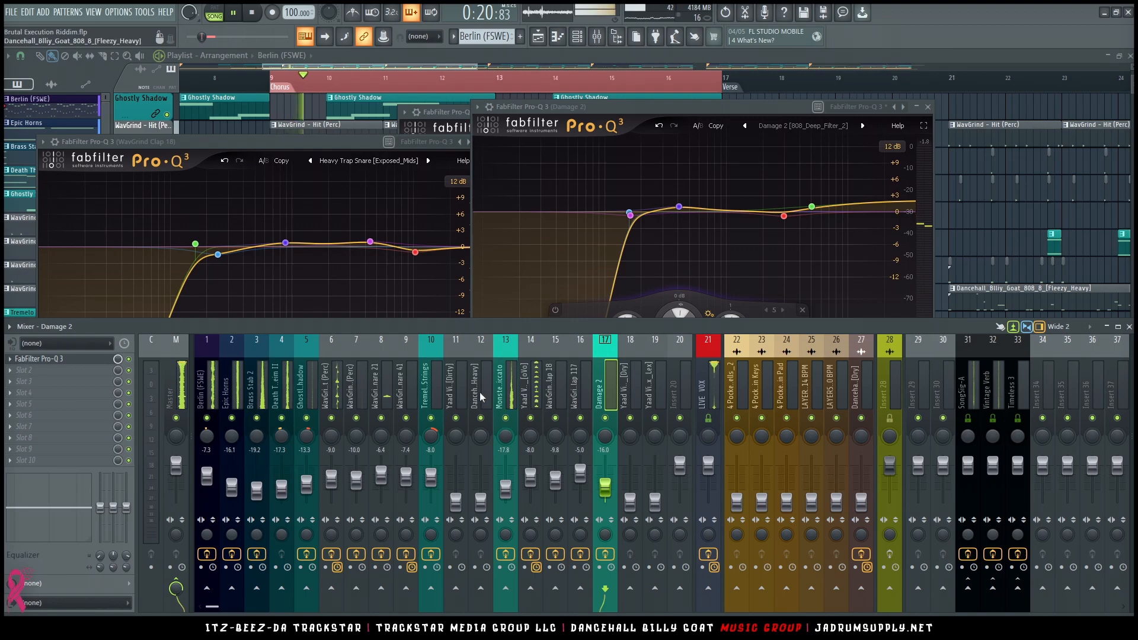
# Bring the Yaad Vibez crash cymbal track up to about -13.5 dB in the playing mix
pyautogui.click(456, 388)
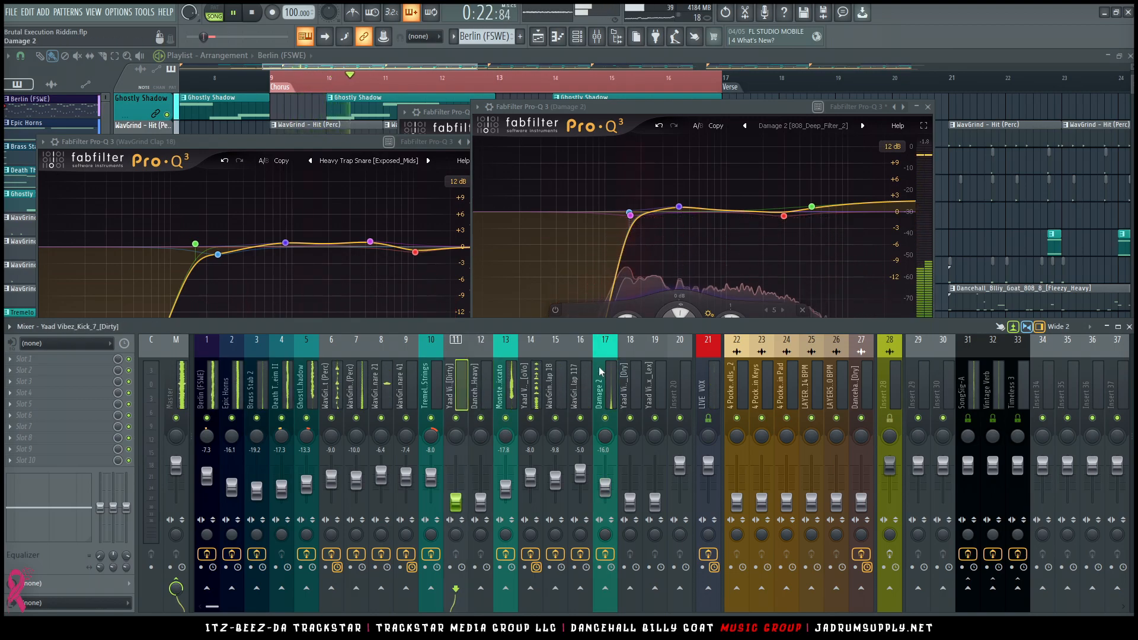
pyautogui.click(630, 394)
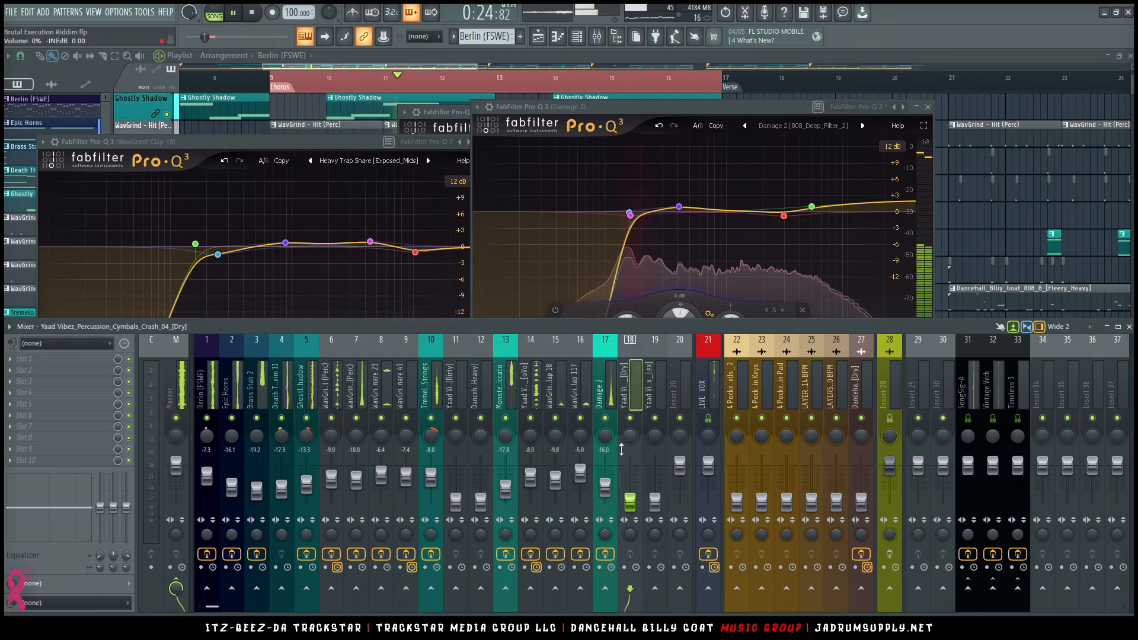
pyautogui.moveTo(630, 503); pyautogui.dragTo(630, 484)
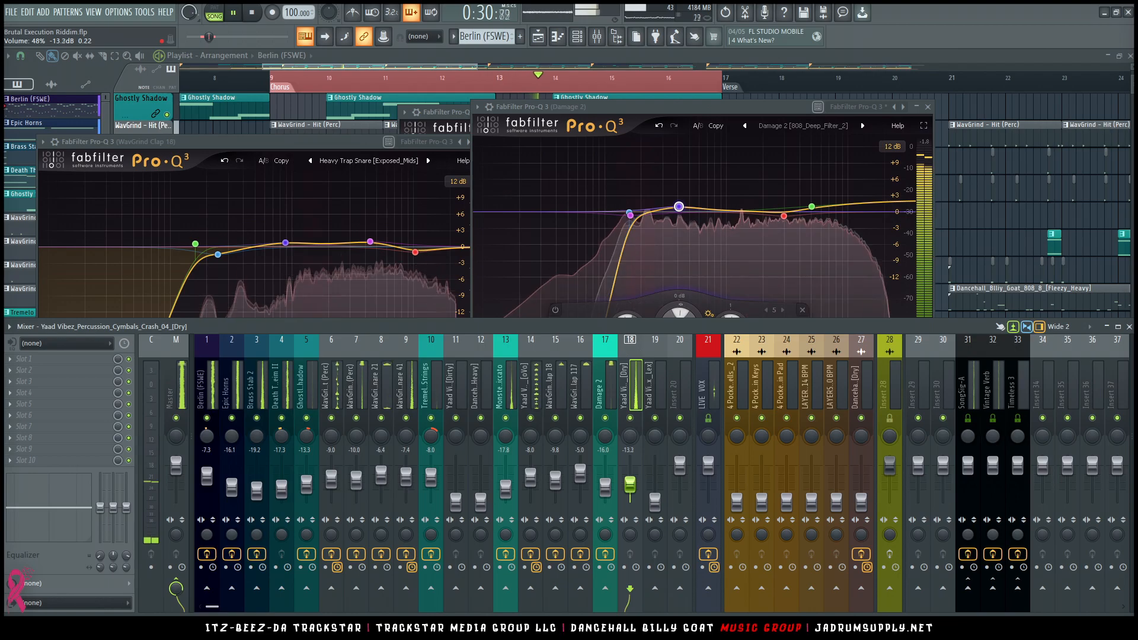
# Load the saved effect preset Pro-3_Crash_High_Pass on the crash track, set its low cut to about 1169 Hz and close its window
pyautogui.rightClick(635, 385)
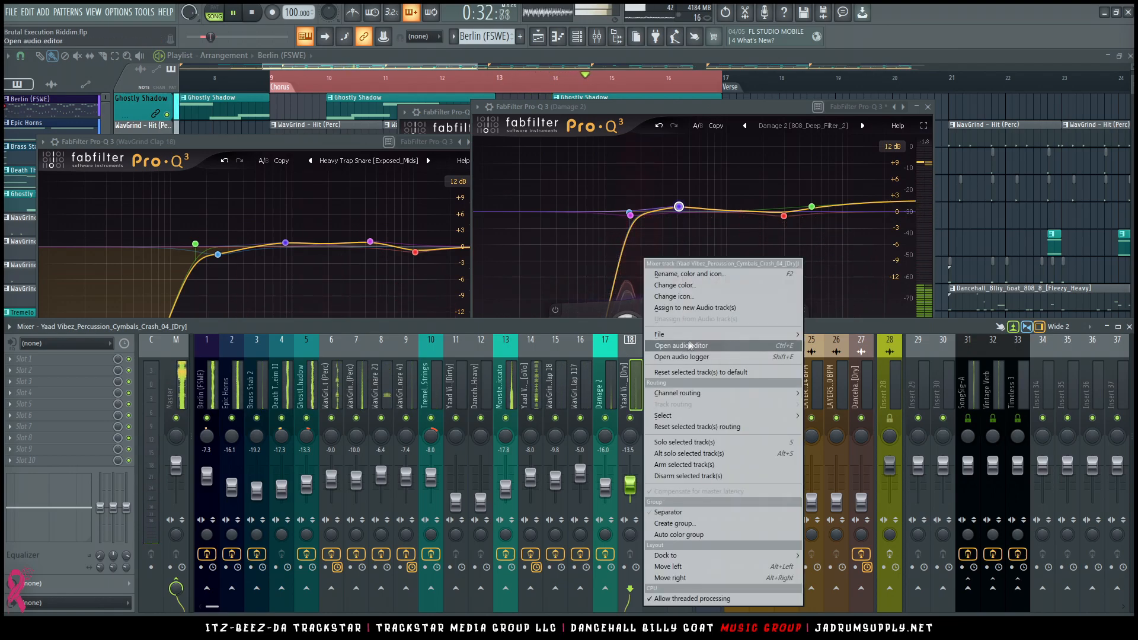
pyautogui.moveTo(729, 334)
pyautogui.click(889, 358)
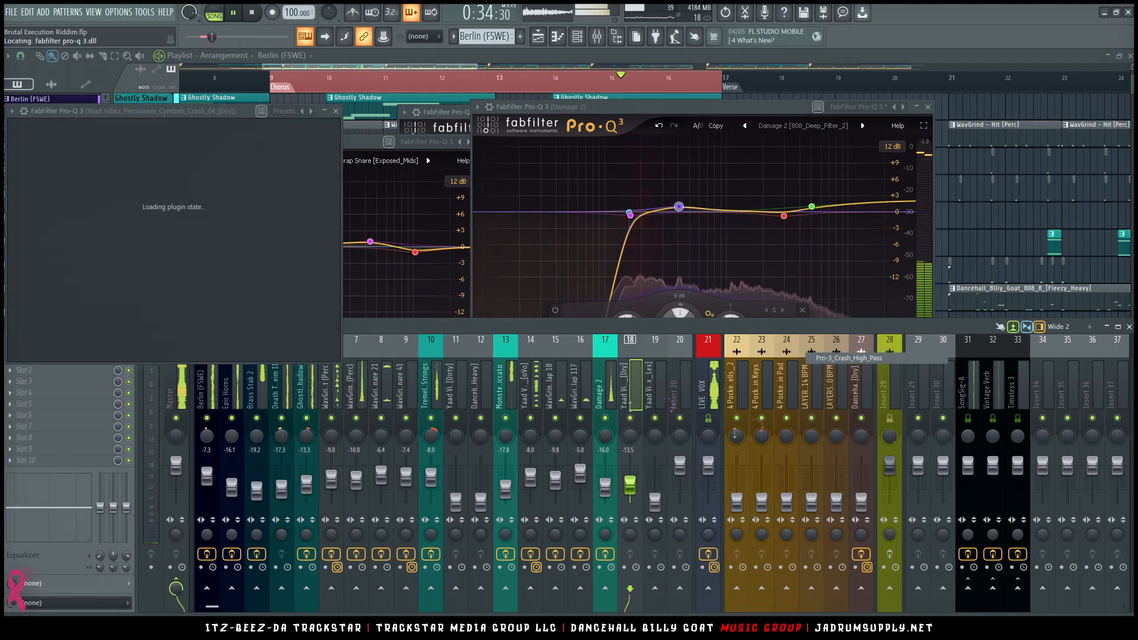
pyautogui.moveTo(288, 217); pyautogui.dragTo(271, 219)
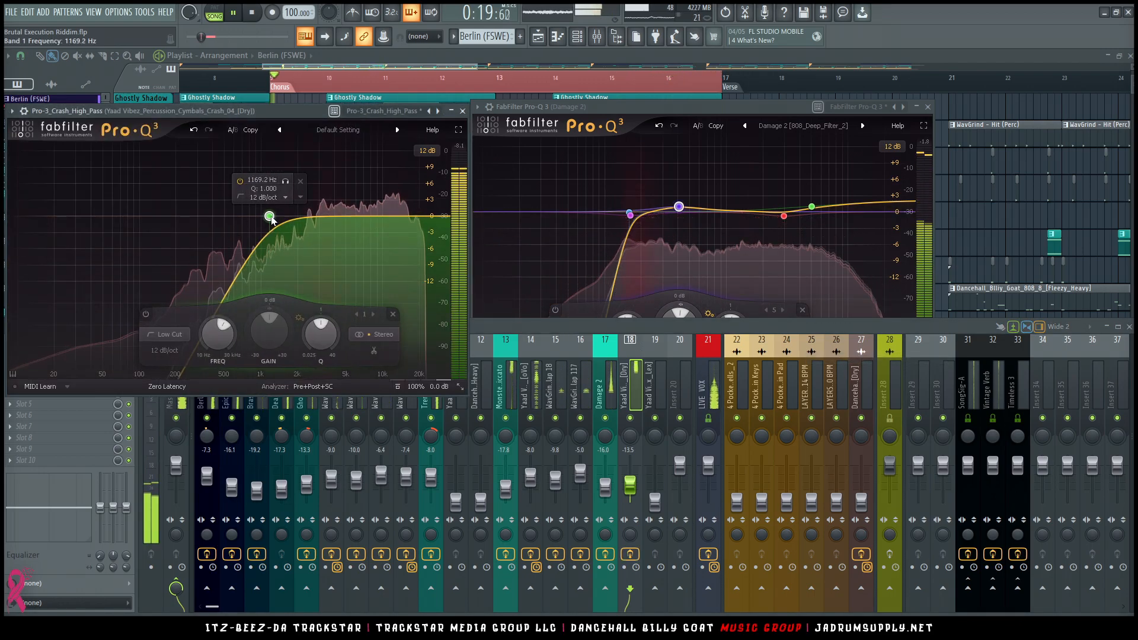
pyautogui.click(462, 111)
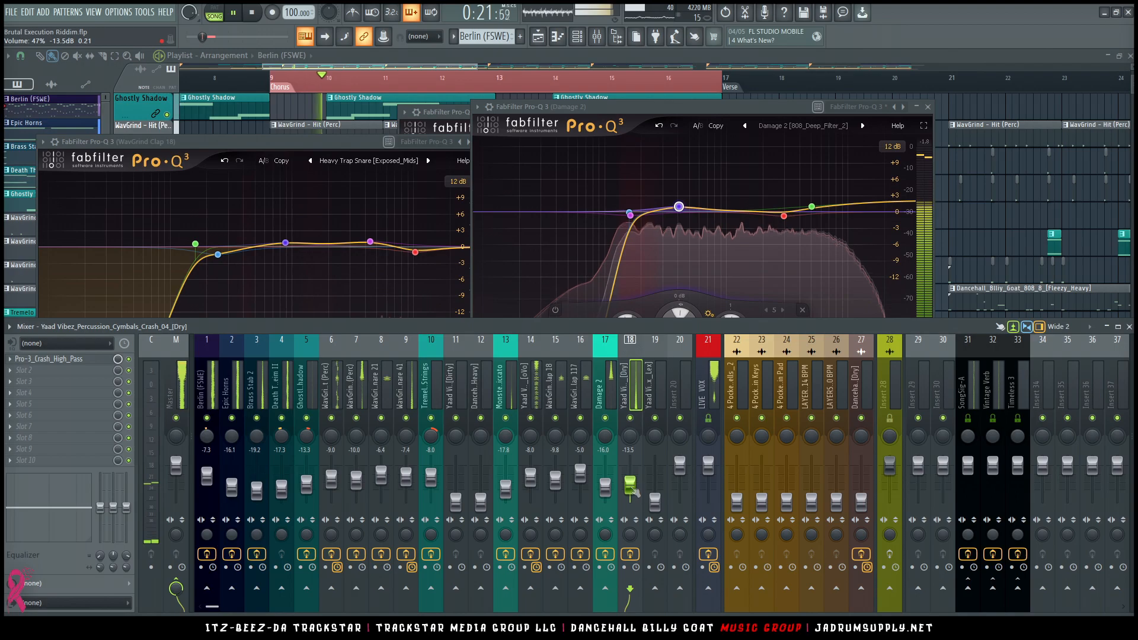
# Lower the crash track to -14.3 dB and bring the Yaad Vibez Cardiak x Lex snare track up to -9.6 dB
pyautogui.moveTo(630, 486); pyautogui.dragTo(655, 478)
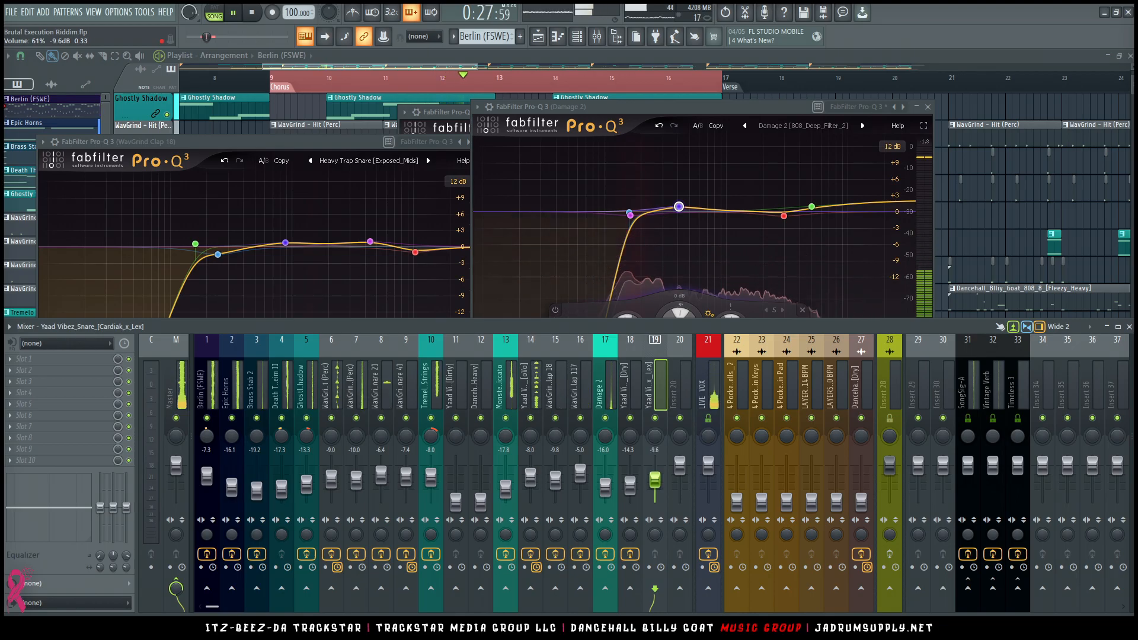
pyautogui.press('F5')
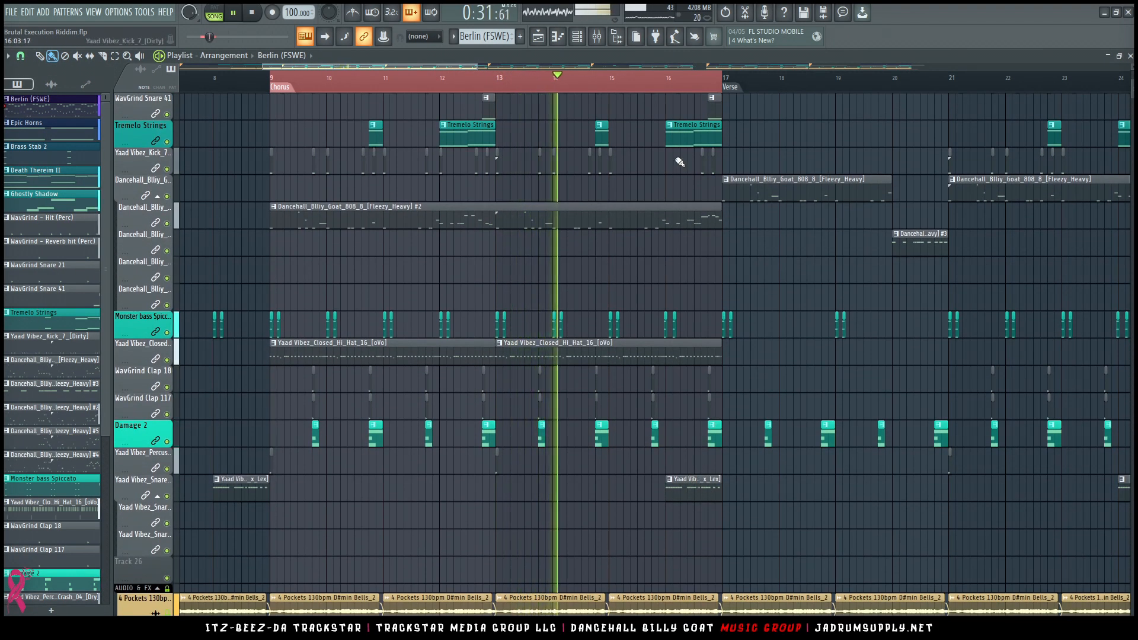
pyautogui.click(597, 37)
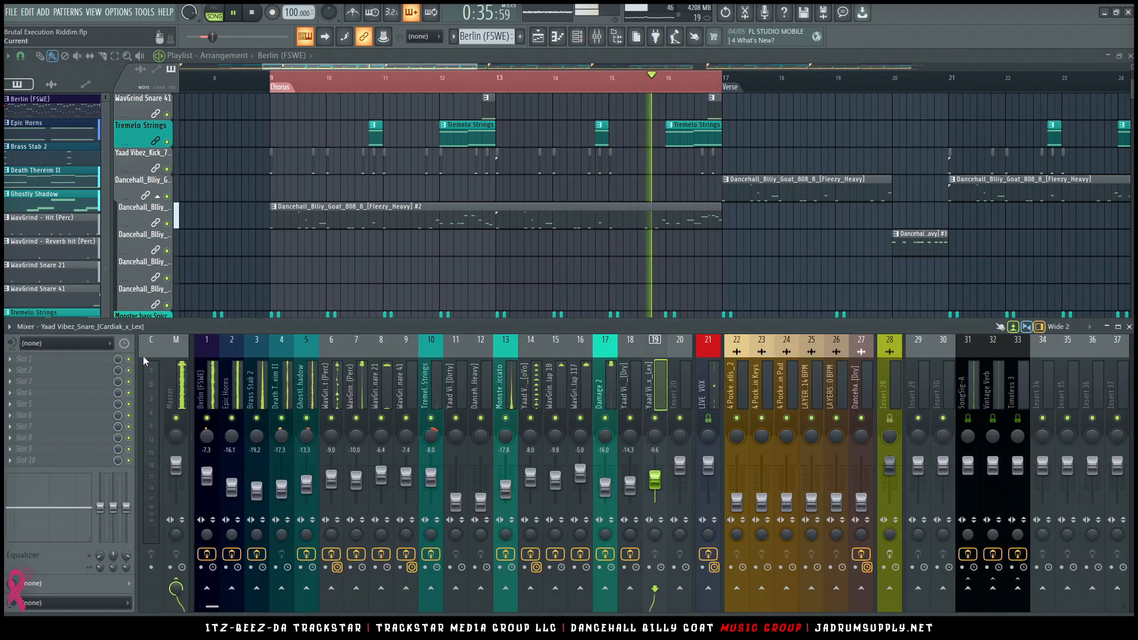
# Insert FabFilter Pro-Q 3 in the first effect slot of the Yaad Vibez Cardiak x Lex snare track
pyautogui.click(80, 359)
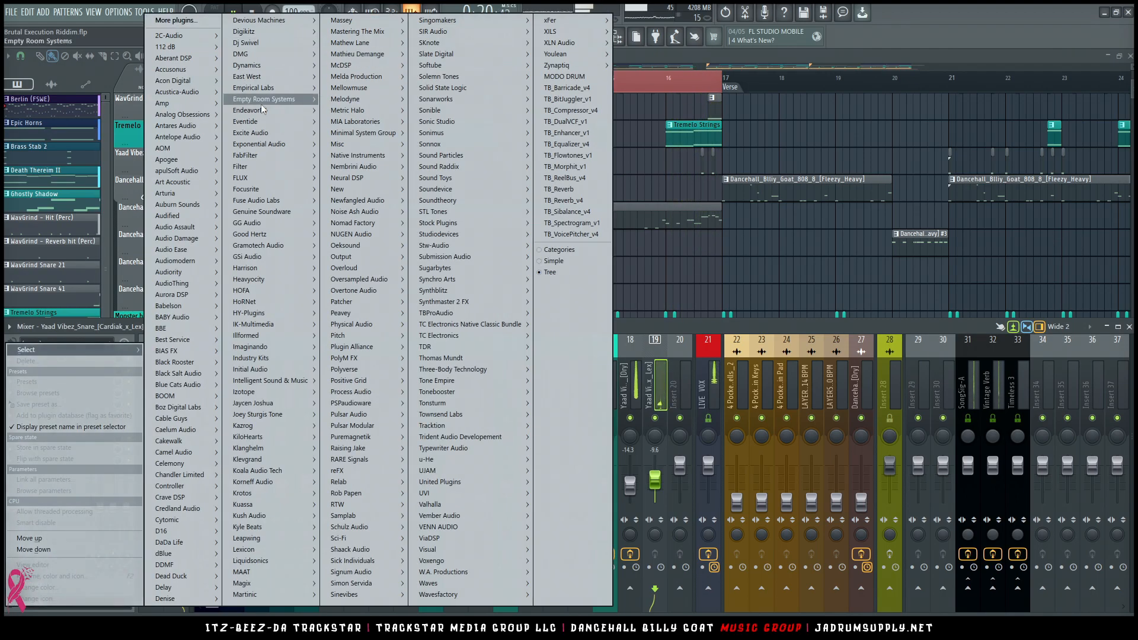
pyautogui.moveTo(339, 155)
pyautogui.moveTo(410, 188)
pyautogui.click(462, 223)
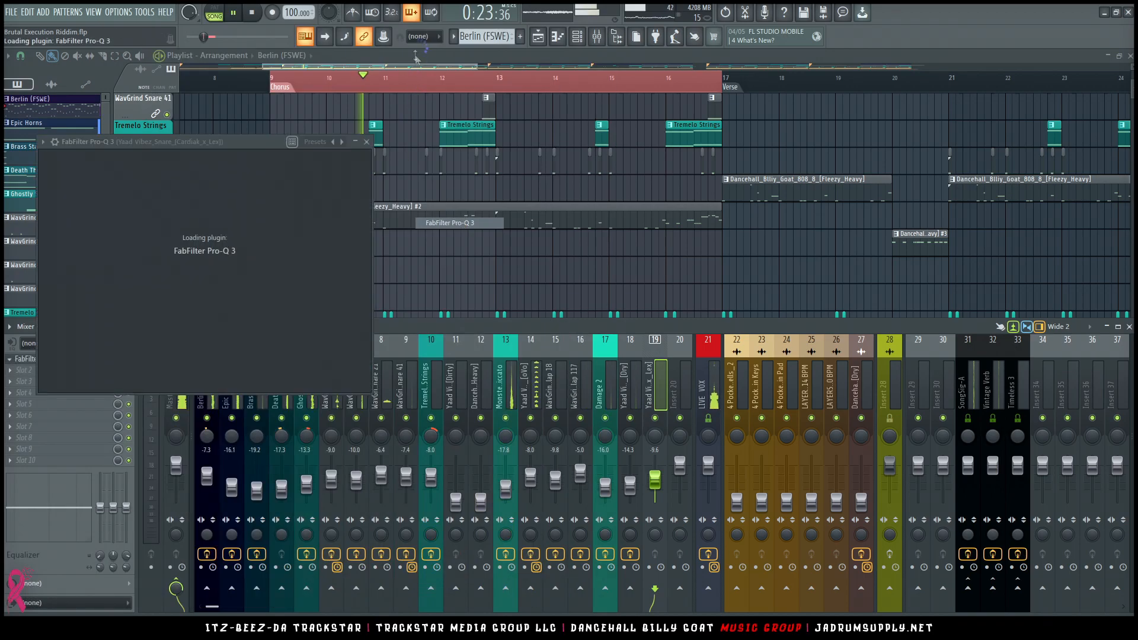
# Load the drum preset Heavy Trap Snare [Exposed_Mids_Dynamic_Top] in the snare's EQ and set the snare track to -10.0 dB
pyautogui.click(415, 155)
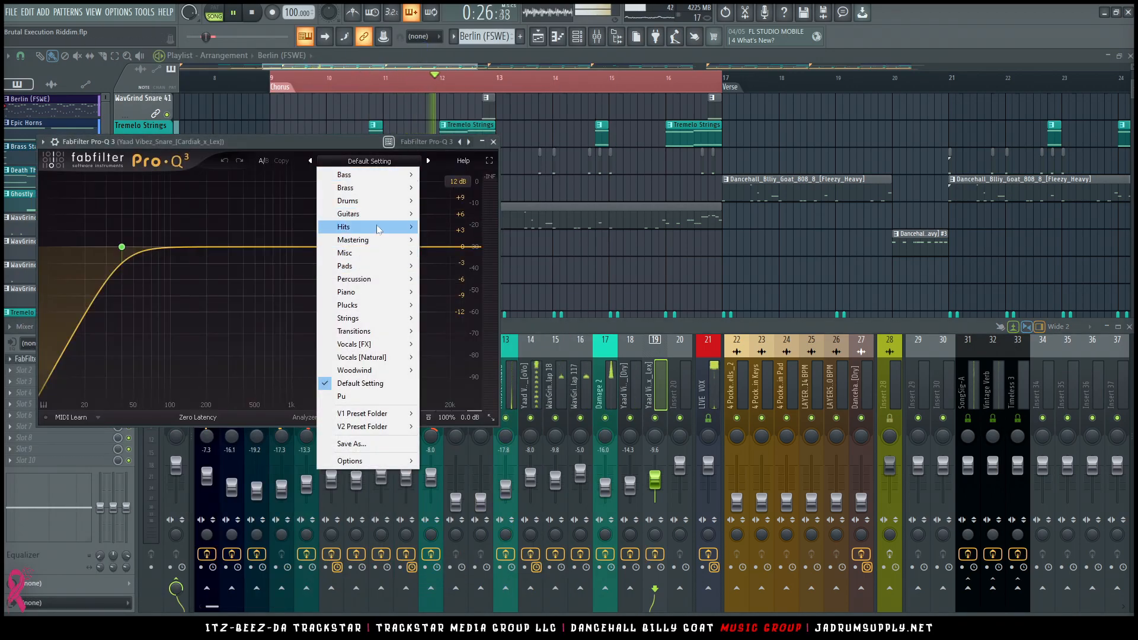
pyautogui.moveTo(356, 201)
pyautogui.moveTo(453, 255)
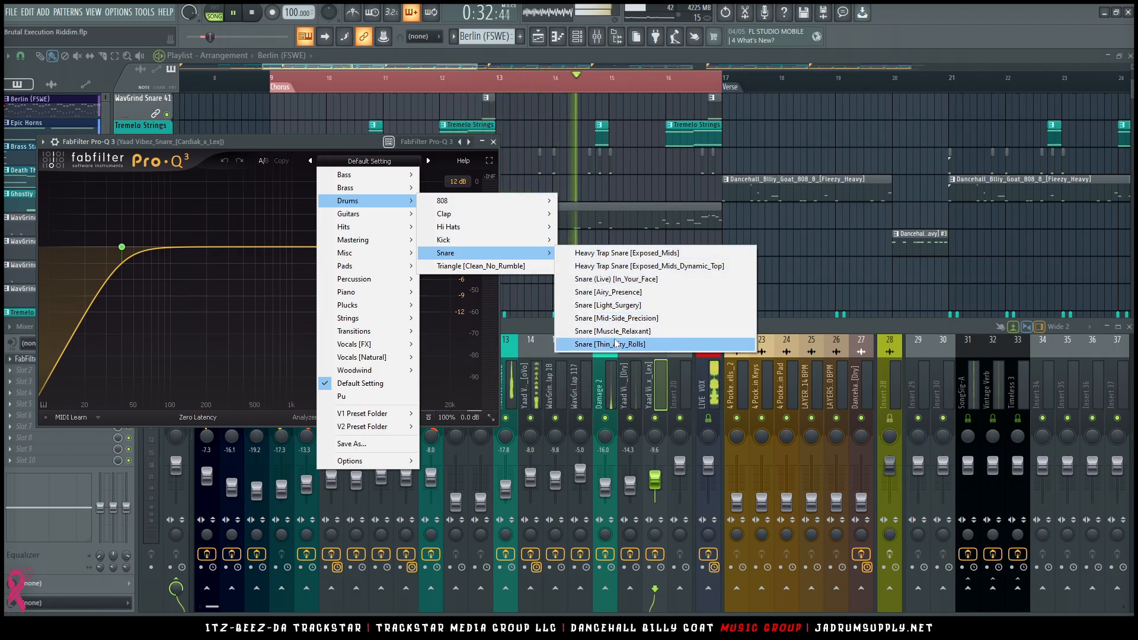
pyautogui.click(630, 266)
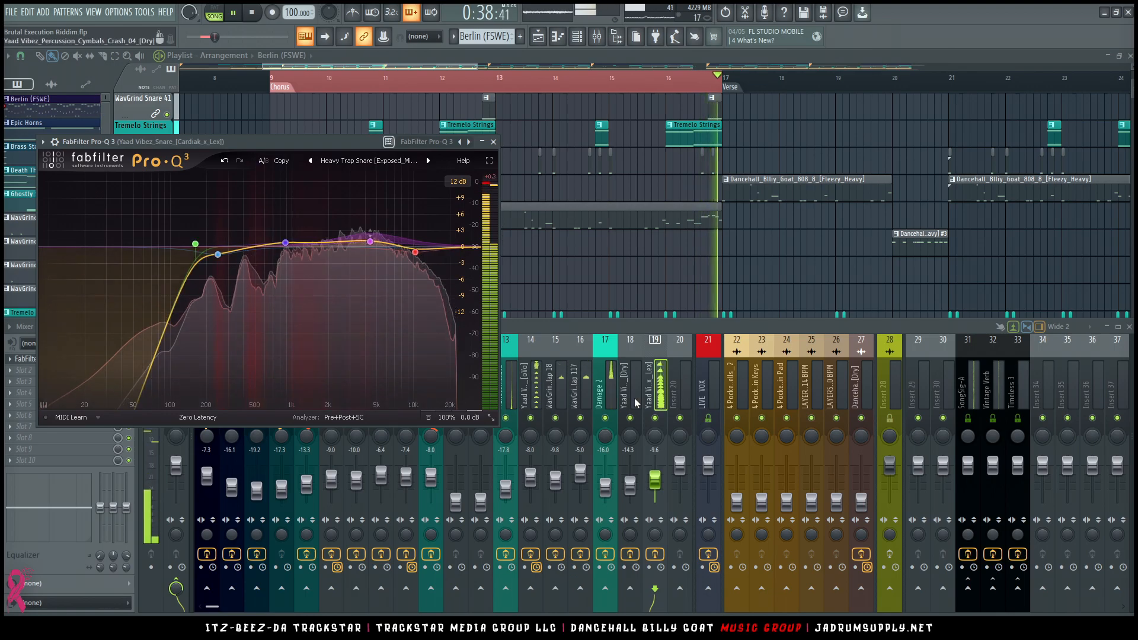
pyautogui.click(650, 394)
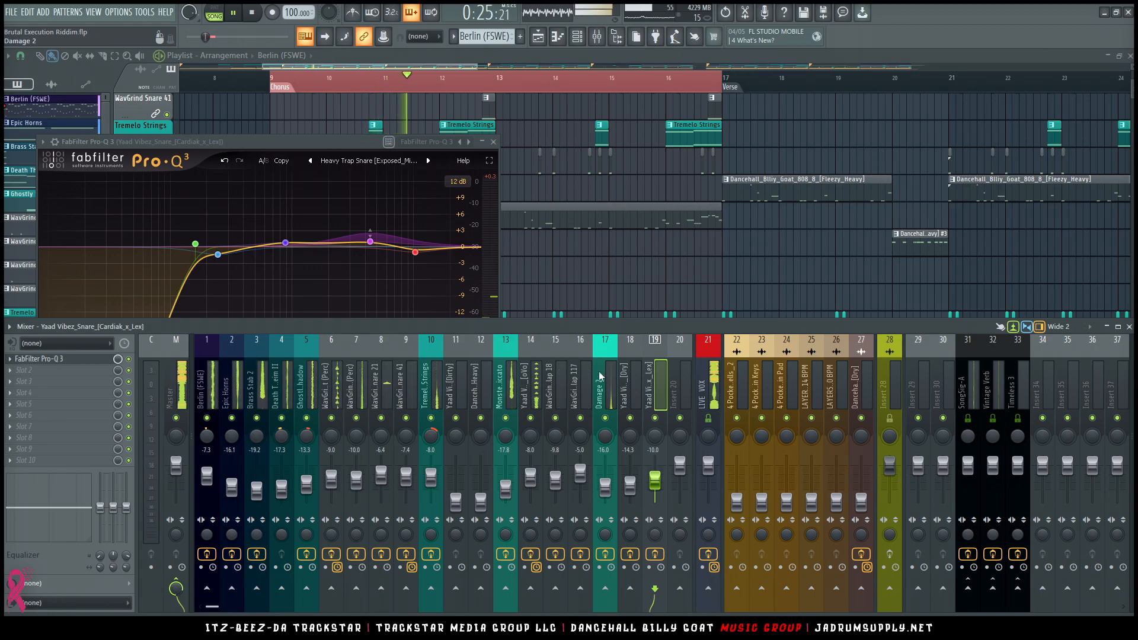
# Bring the Yaad Vibez Kick 7 track up to about -6.8 dB in the playing mix
pyautogui.click(461, 388)
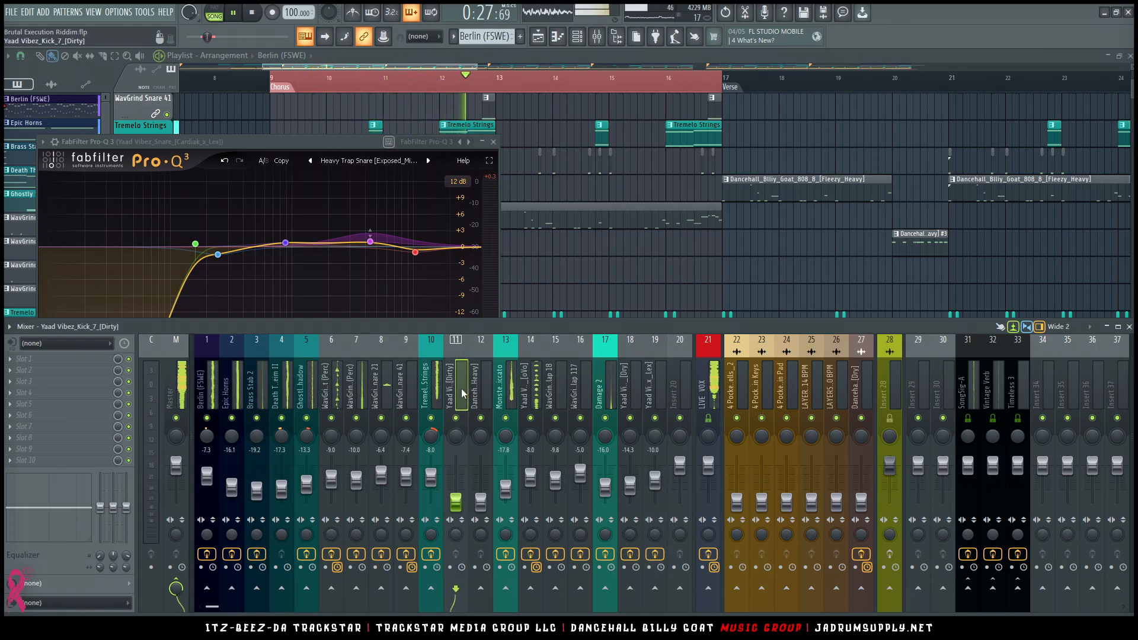
pyautogui.click(485, 509)
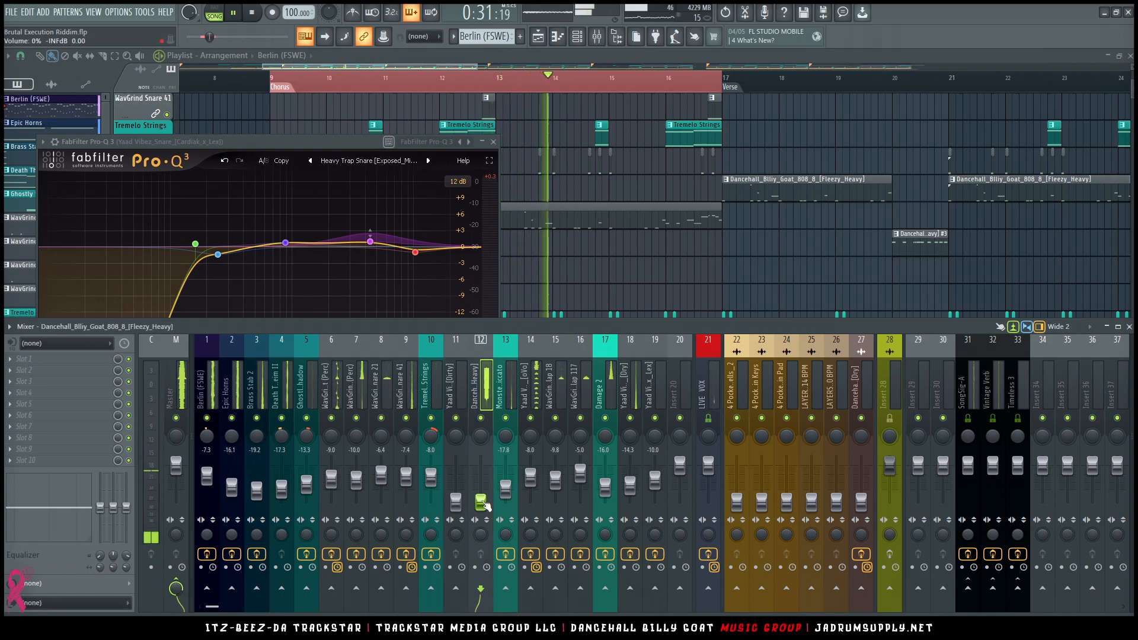
pyautogui.moveTo(456, 500); pyautogui.dragTo(456, 475)
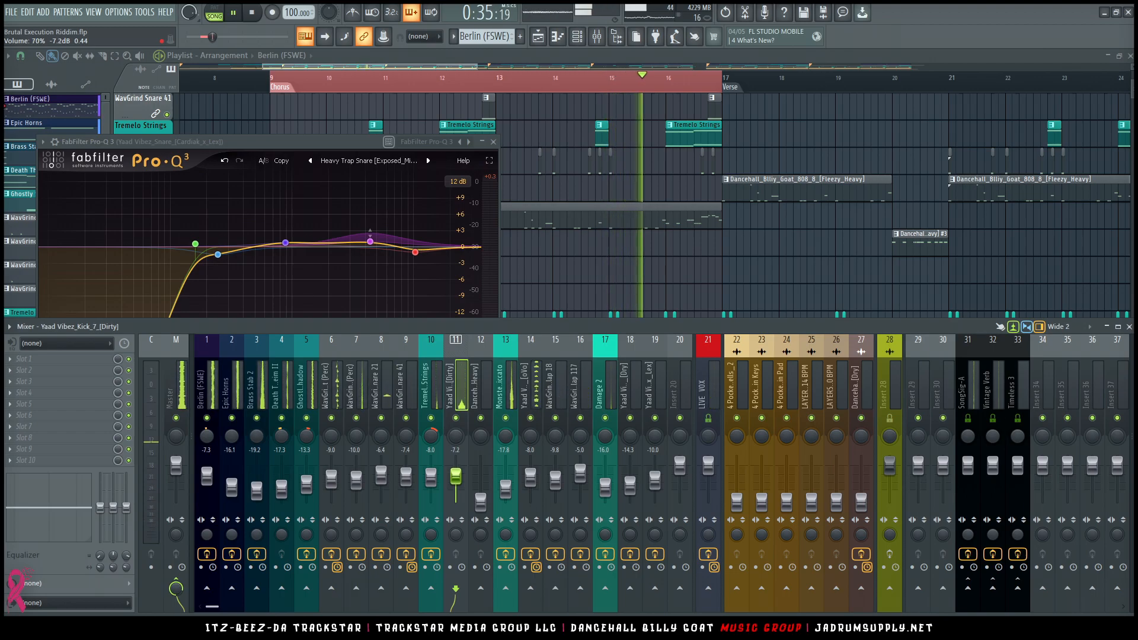
pyautogui.moveTo(456, 476); pyautogui.dragTo(456, 476)
pyautogui.press('space')
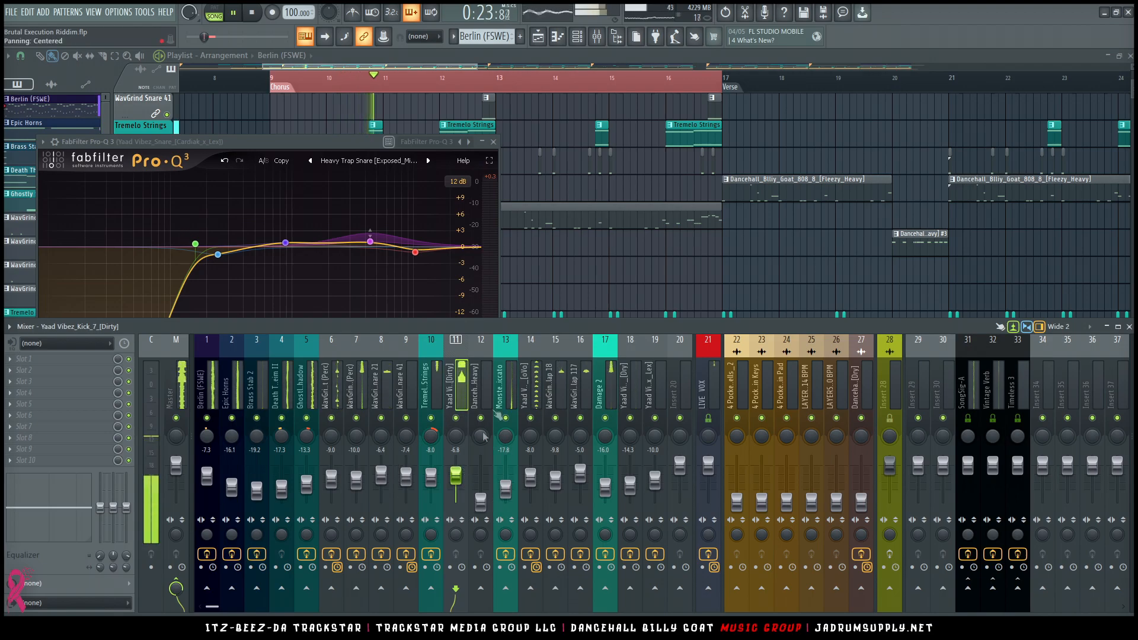
# Sidechain the kick track to the Dancehall Billy Goat 808 track and bring the 808 up to about -10.2 dB
pyautogui.rightClick(485, 603)
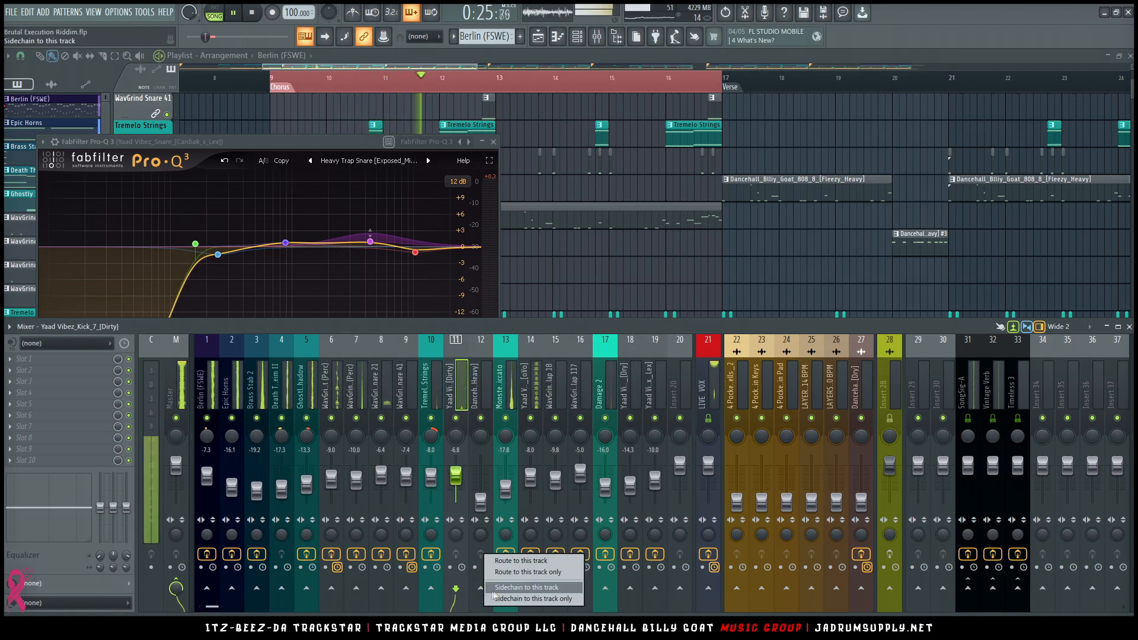
pyautogui.click(513, 588)
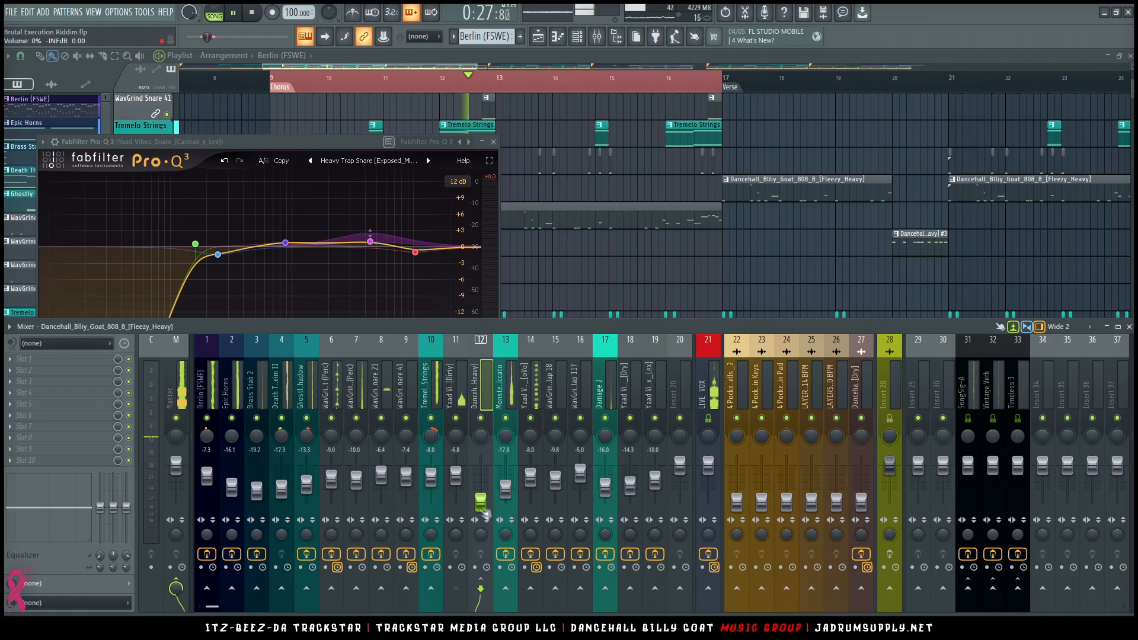
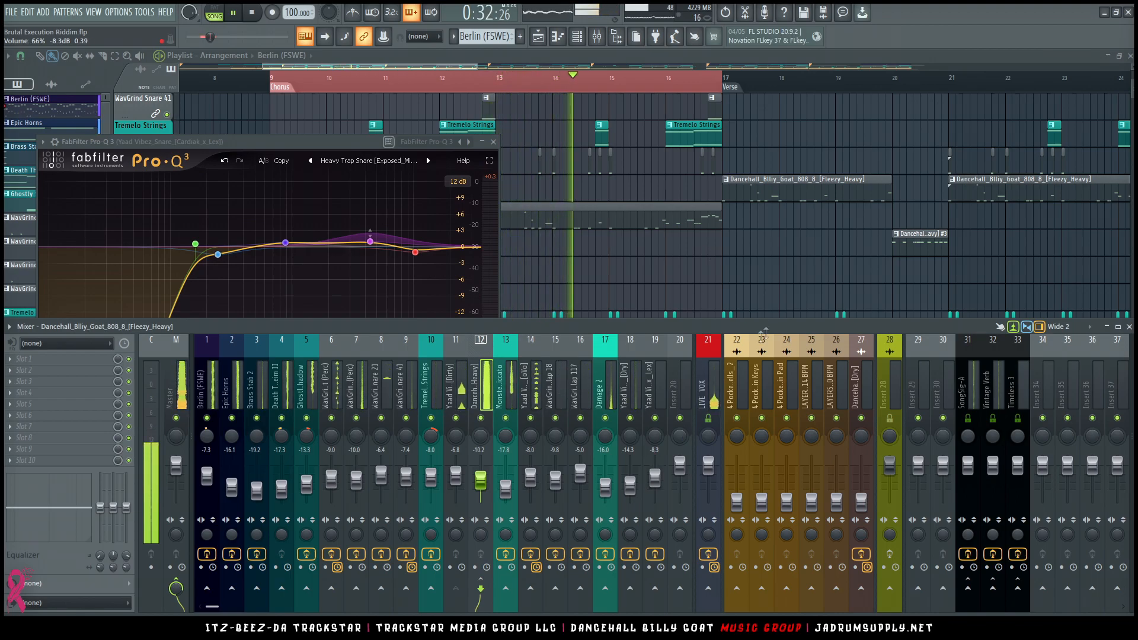
# Close the open windows and look through the playlist from the instrument tracks down to the audio loops, highlighting the chorus loop clips
pyautogui.rightClick(763, 253)
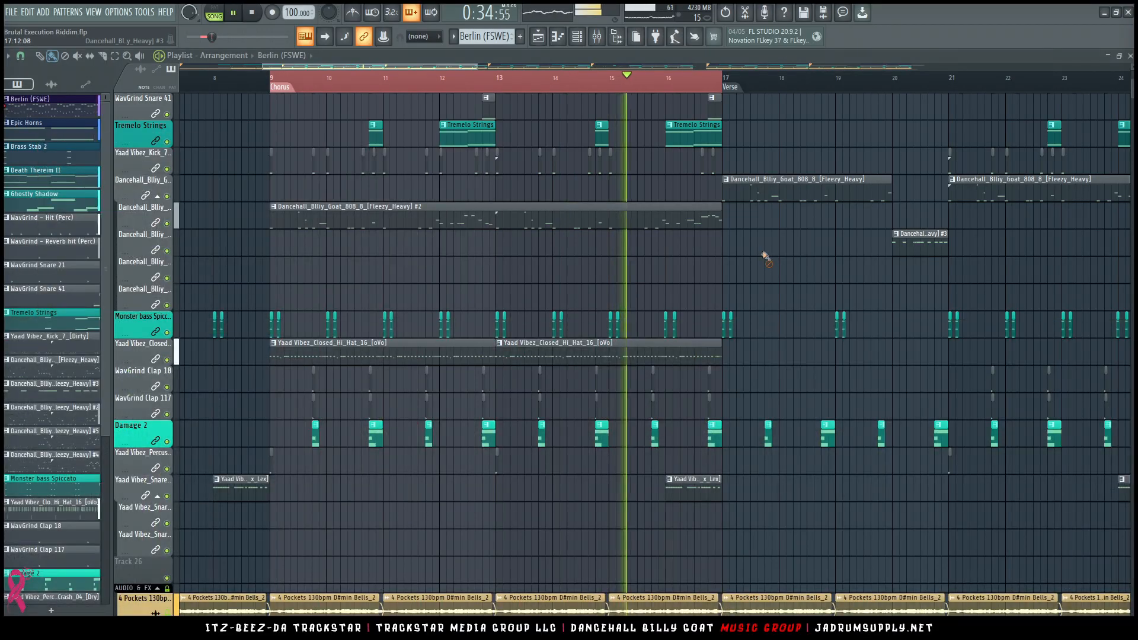
pyautogui.scroll(-5, 612, 237)
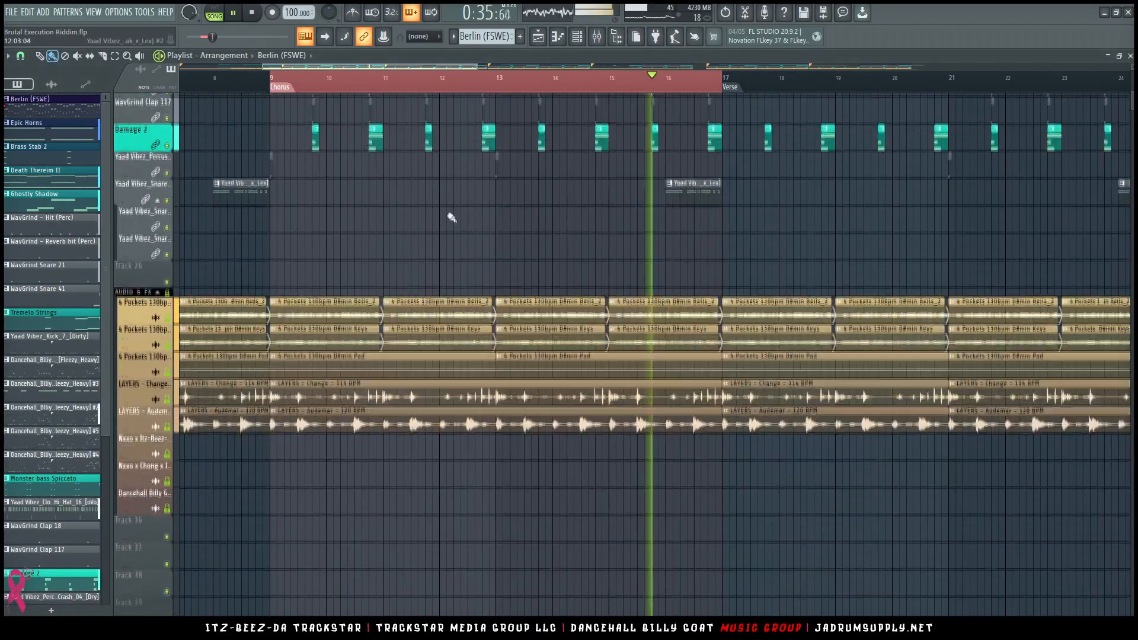
pyautogui.scroll(3, 406, 241)
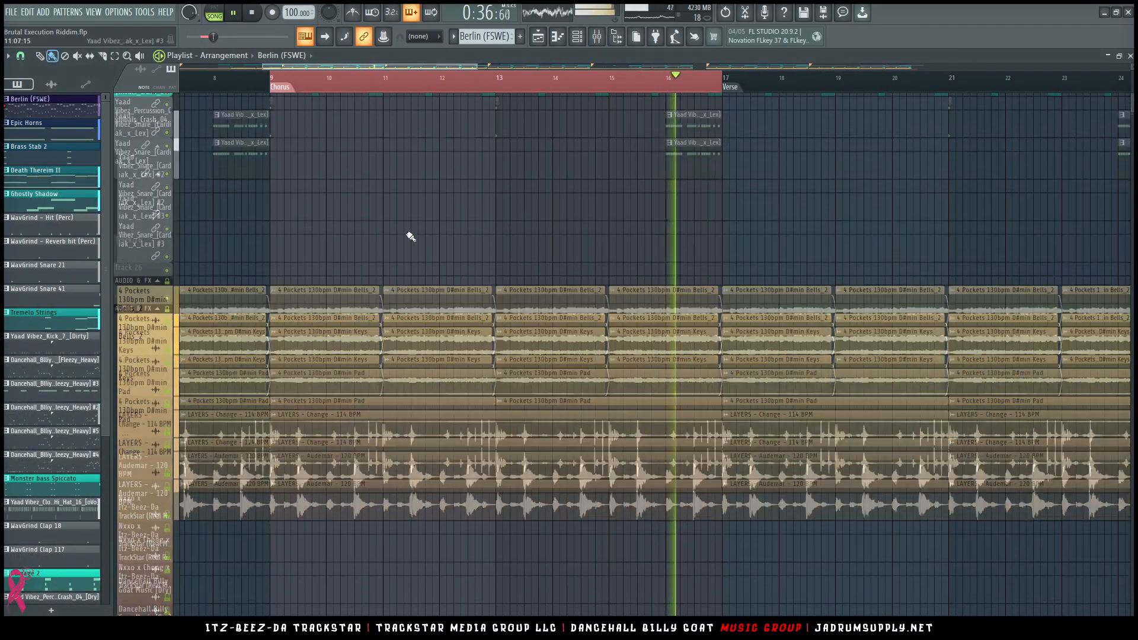
pyautogui.scroll(5, 407, 237)
pyautogui.press('space')
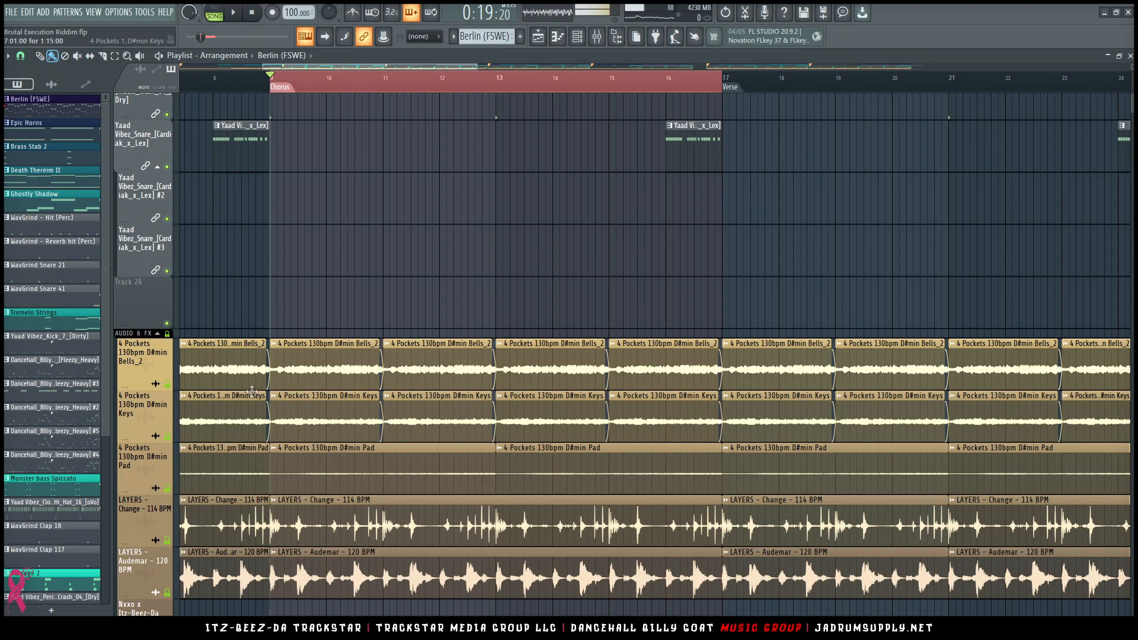
pyautogui.scroll(5, 367, 318)
pyautogui.scroll(4, 421, 253)
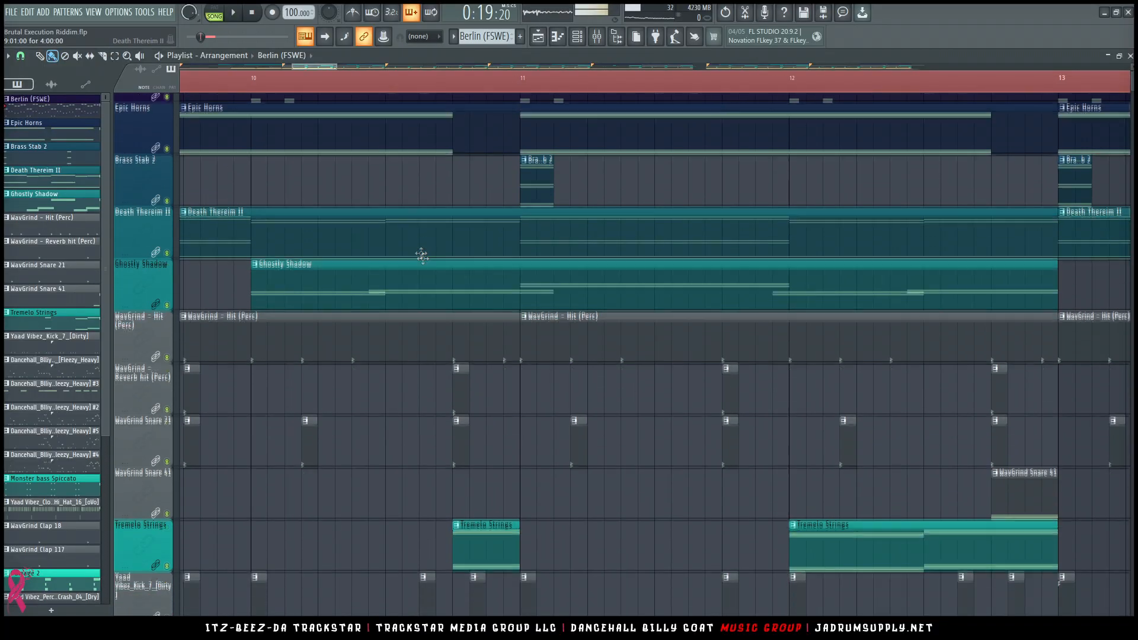
pyautogui.scroll(-8, 432, 310)
pyautogui.scroll(-3, 440, 325)
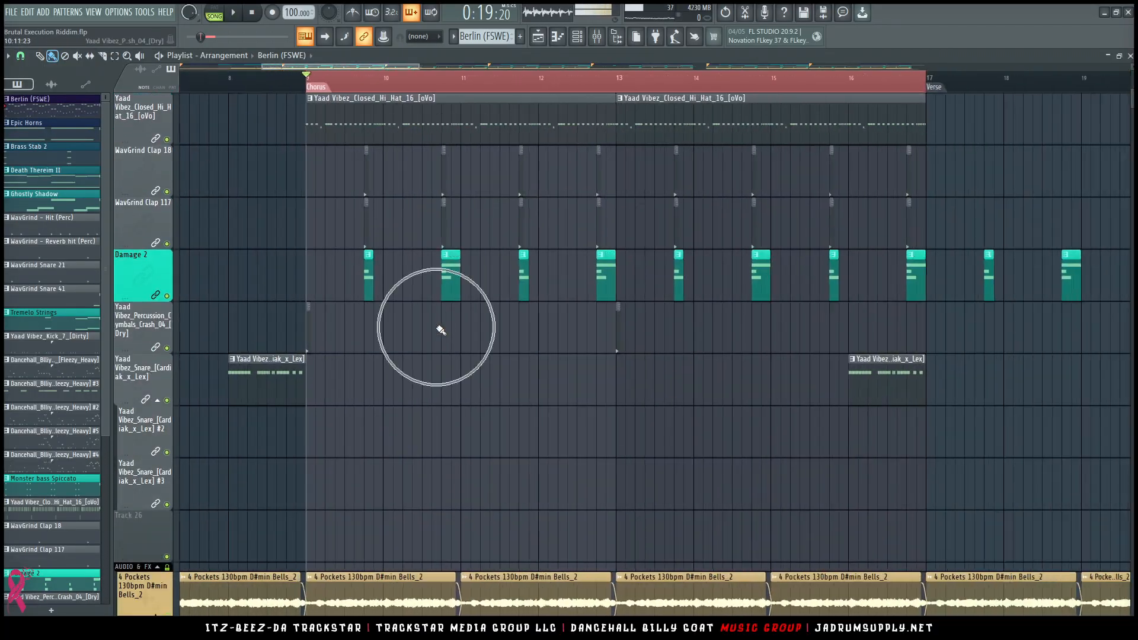
pyautogui.scroll(-5, 581, 312)
pyautogui.scroll(-3, 581, 312)
pyautogui.scroll(-2, 582, 312)
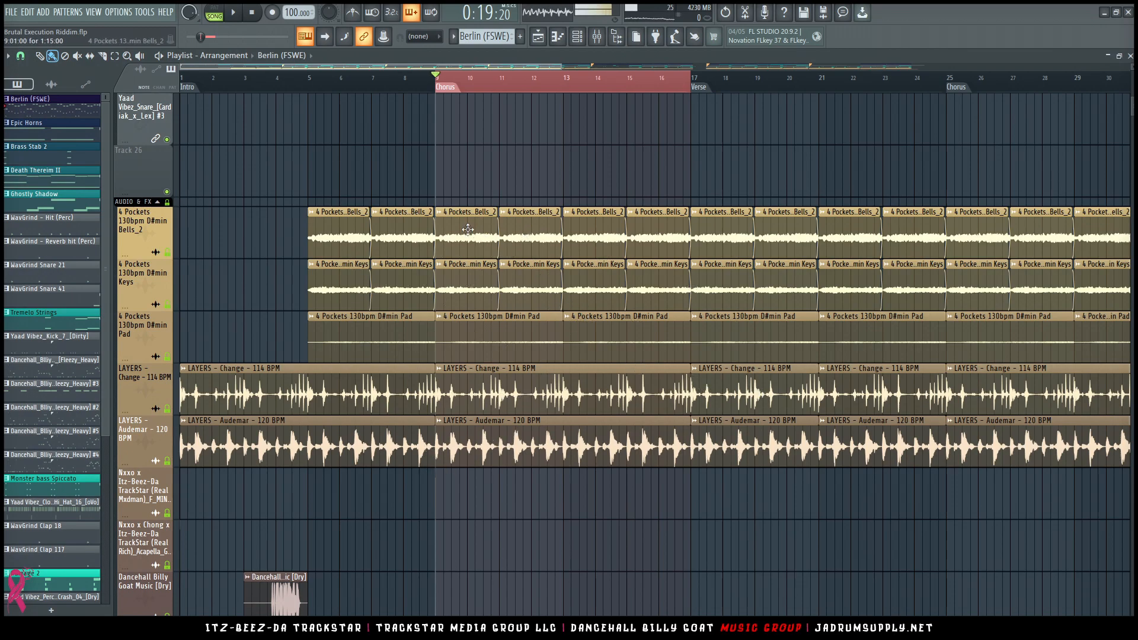
pyautogui.moveTo(468, 229); pyautogui.dragTo(673, 323)
pyautogui.moveTo(466, 365); pyautogui.dragTo(652, 454)
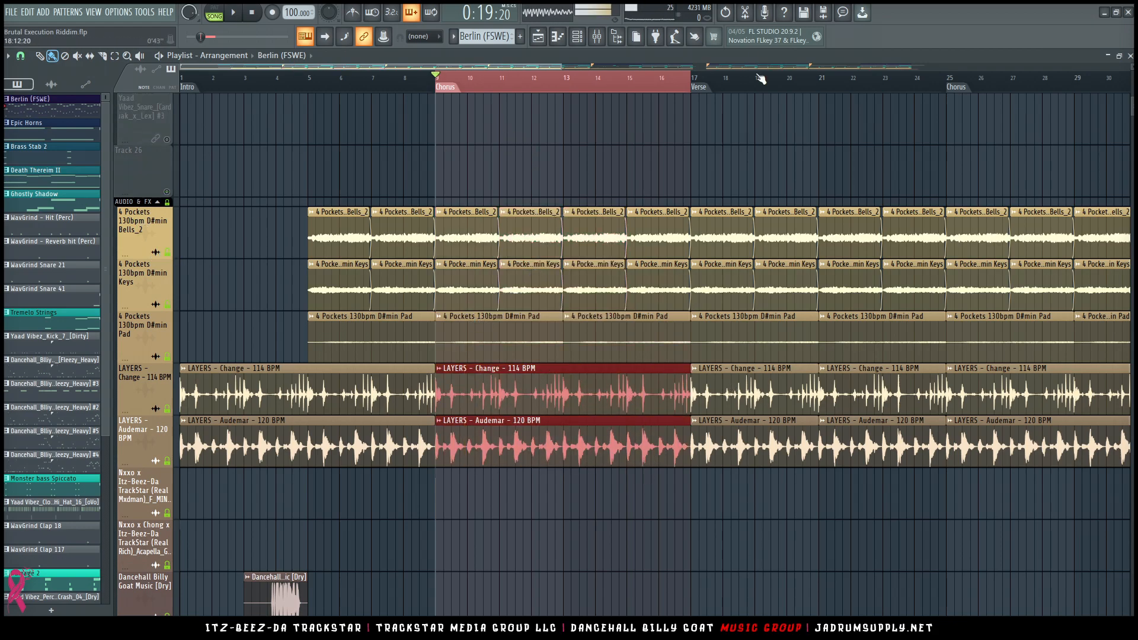
# Bring the 4 Pockets 130bpm D#min Bells_2 mixer track up to -9.8 dB while the chorus plays
pyautogui.click(597, 38)
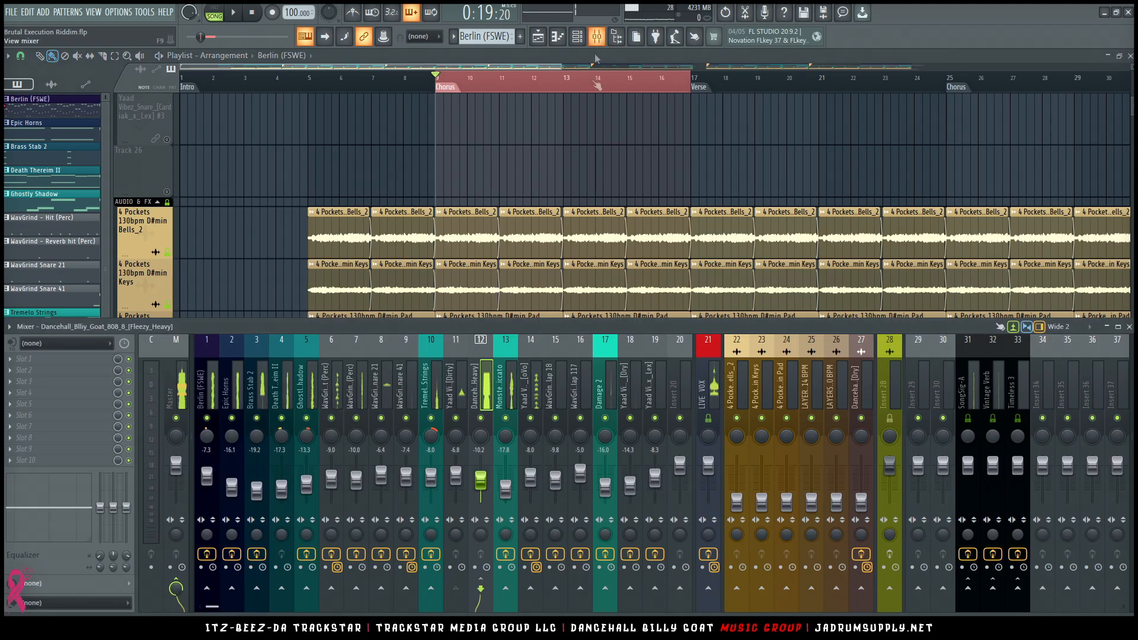
pyautogui.click(741, 394)
pyautogui.moveTo(737, 484); pyautogui.dragTo(736, 480)
pyautogui.press('space')
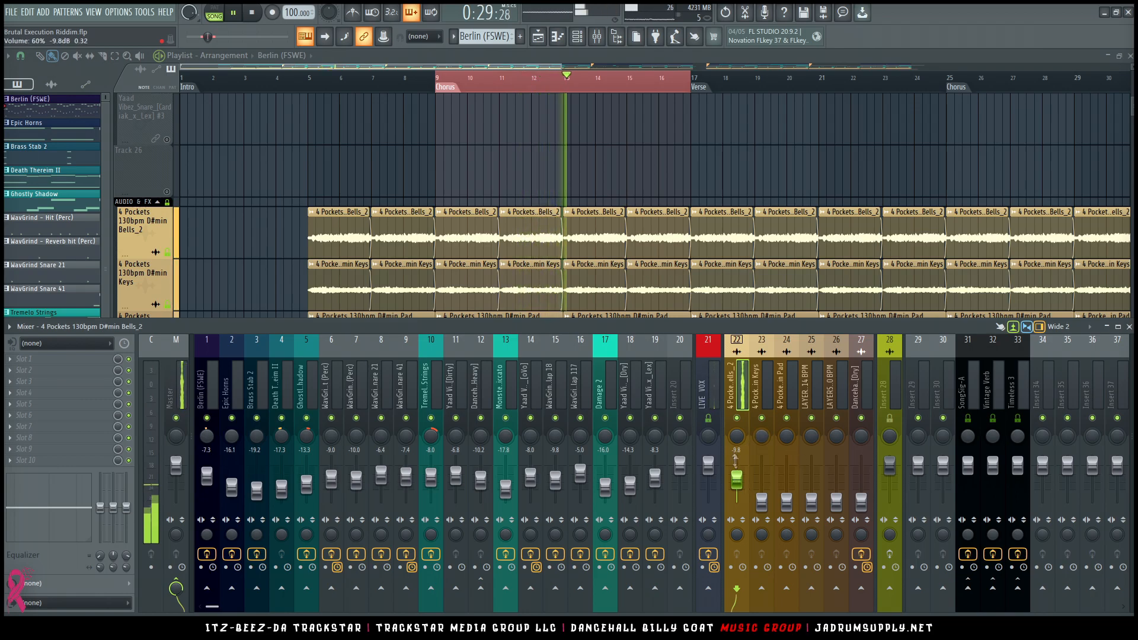
pyautogui.press('space')
# Insert FabFilter Pro-Q 3 in the first effect slot of the 4 Pockets Bells_2 track
pyautogui.click(21, 361)
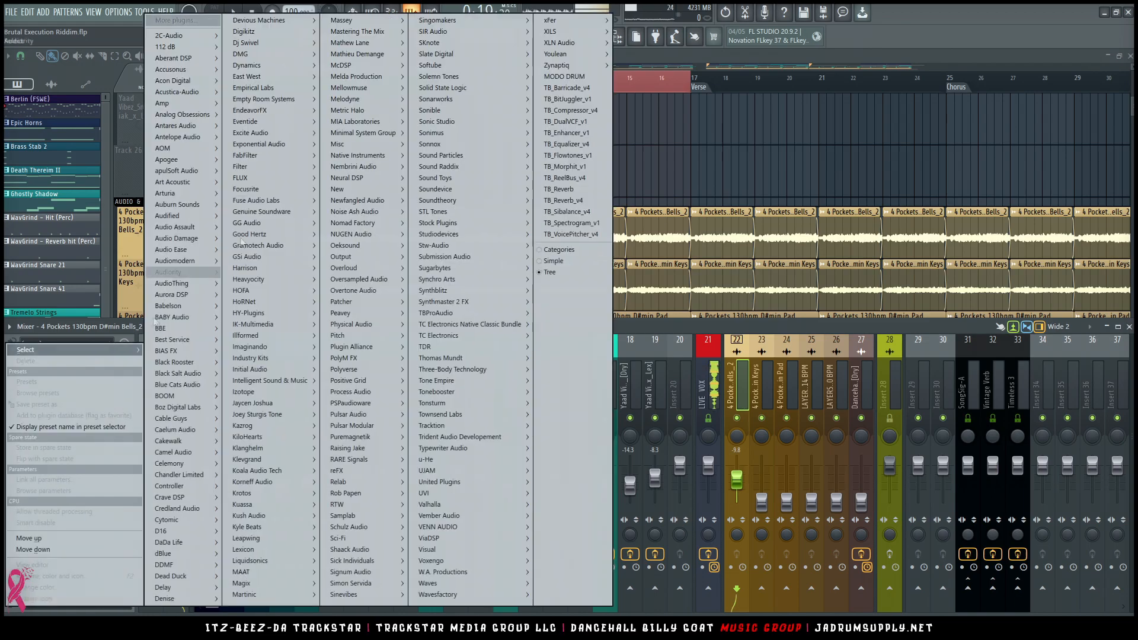
pyautogui.moveTo(296, 158)
pyautogui.moveTo(343, 157)
pyautogui.moveTo(386, 186)
pyautogui.click(463, 224)
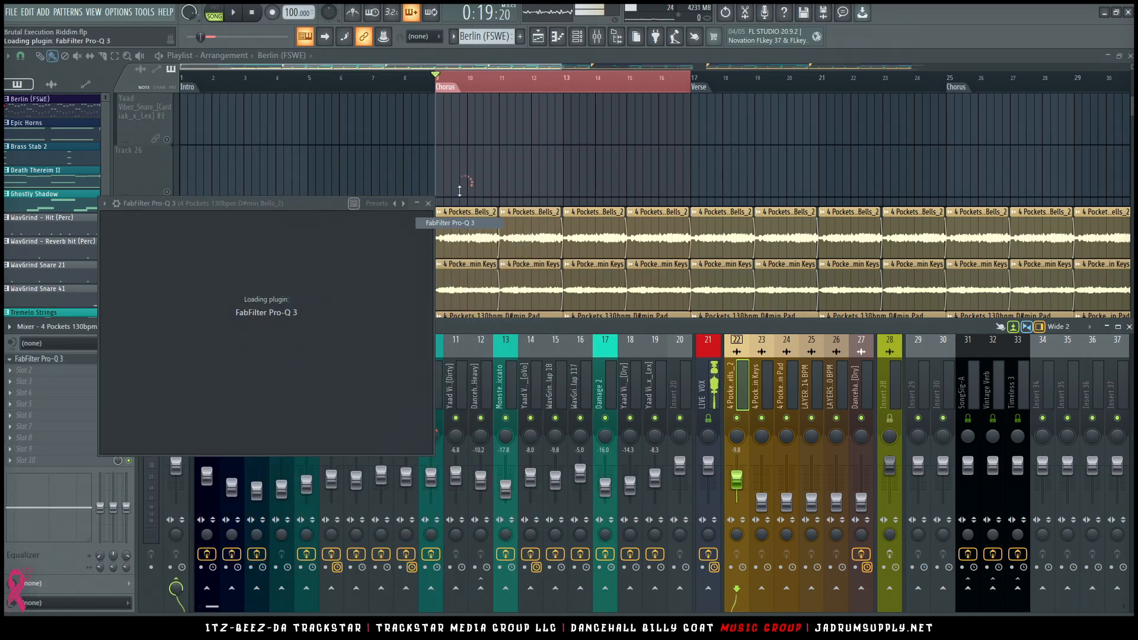
# Load the strings preset Pizzicato Strings [Clarity_Dynamic] in the bells track's EQ
pyautogui.click(451, 222)
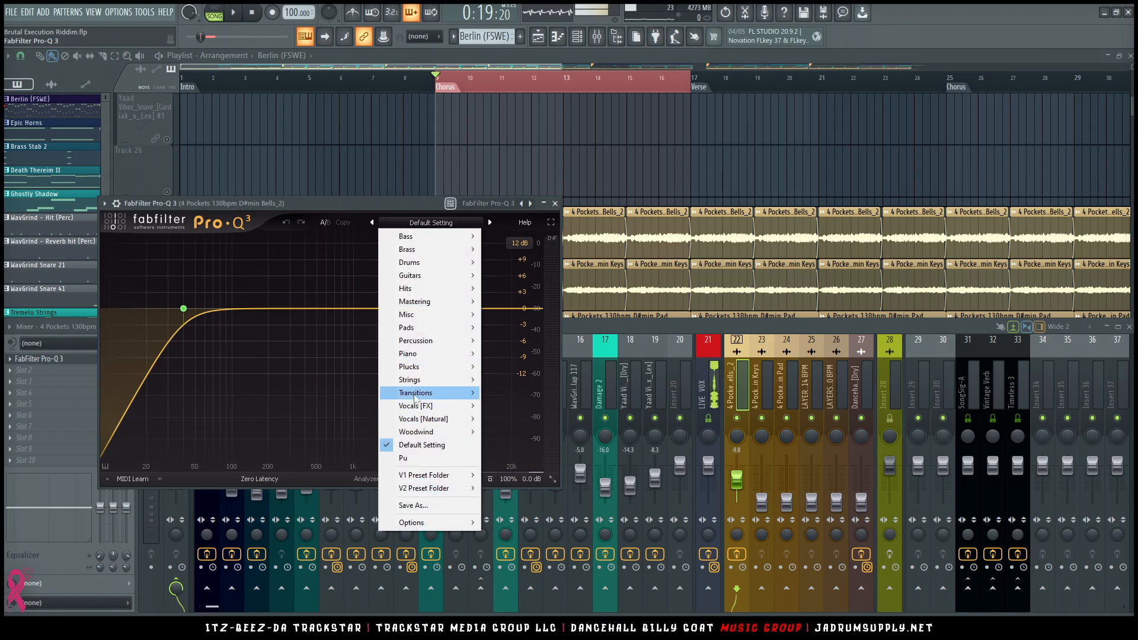
pyautogui.moveTo(419, 381)
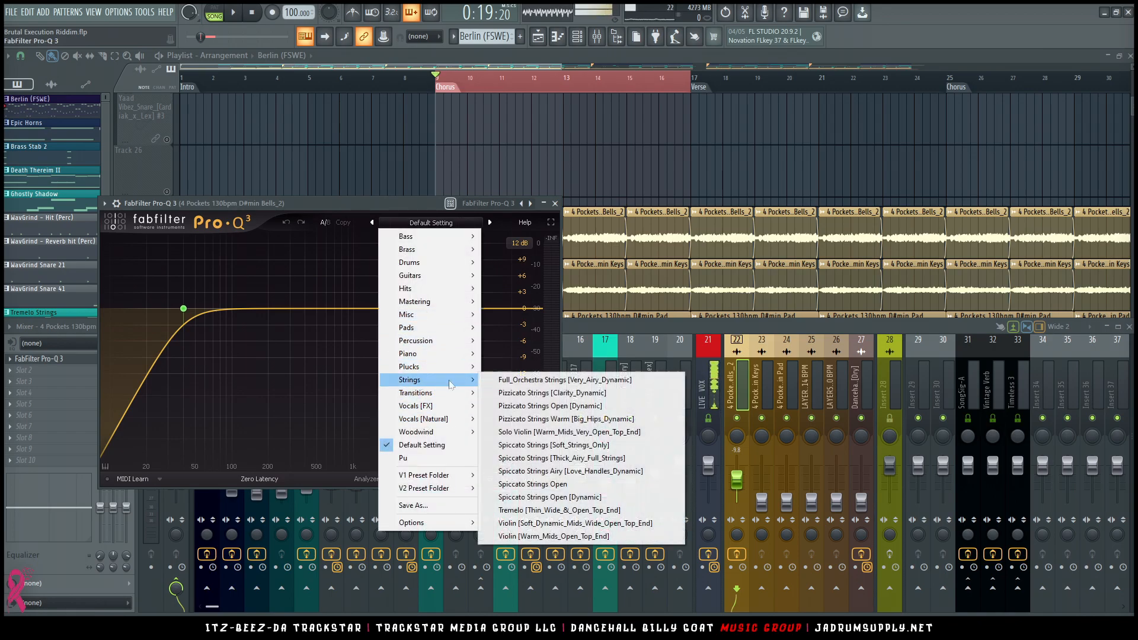
pyautogui.click(587, 393)
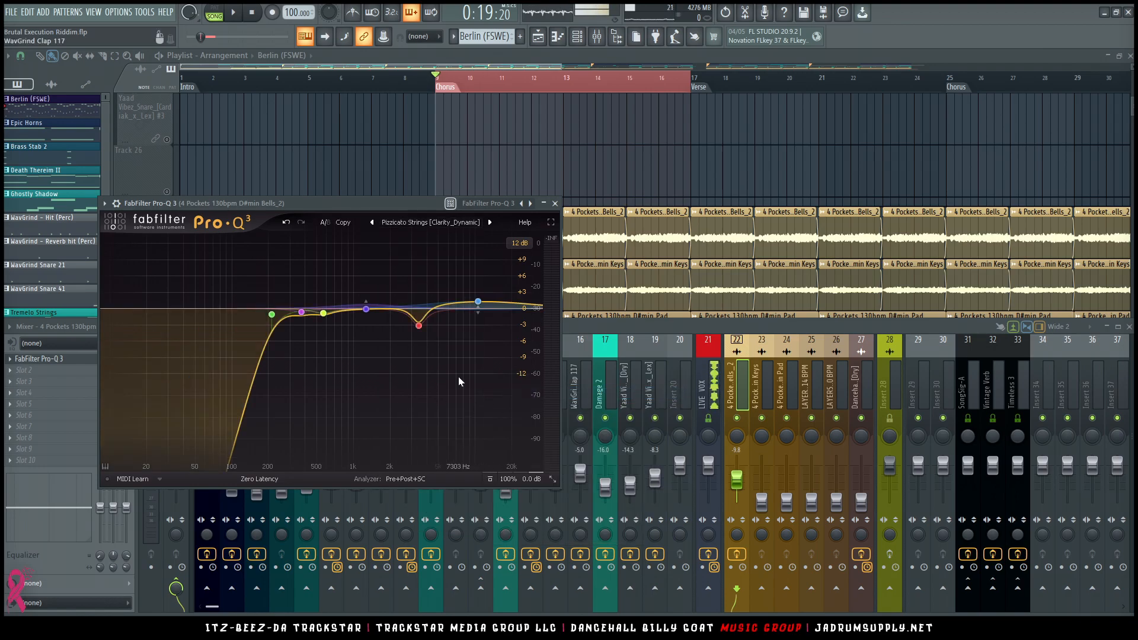
pyautogui.moveTo(490, 303)
# Play the chorus to examine the bells' spectrum against the EQ curve, including with the bells track soloed
pyautogui.moveTo(368, 218); pyautogui.dragTo(598, 110)
pyautogui.press('space')
pyautogui.moveTo(588, 244)
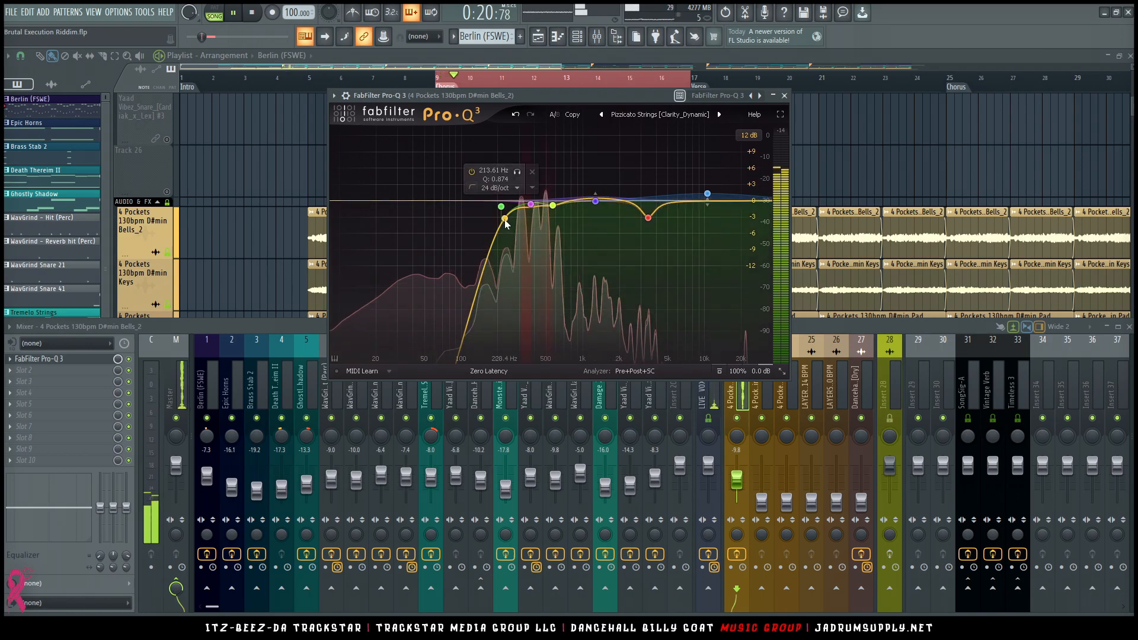
pyautogui.press('space')
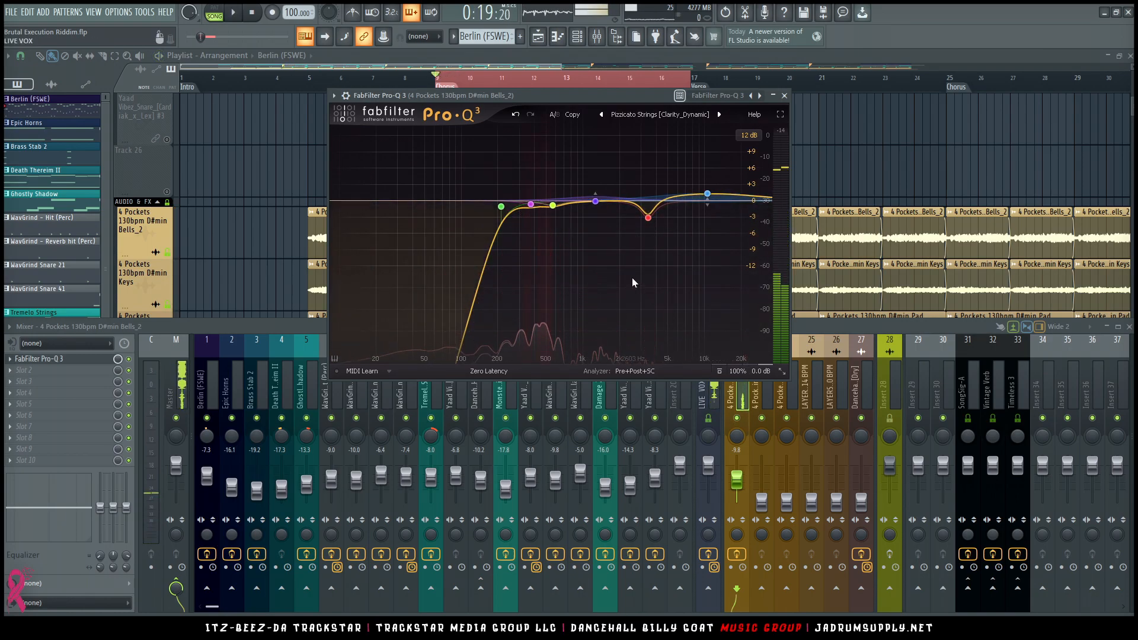
pyautogui.press('space')
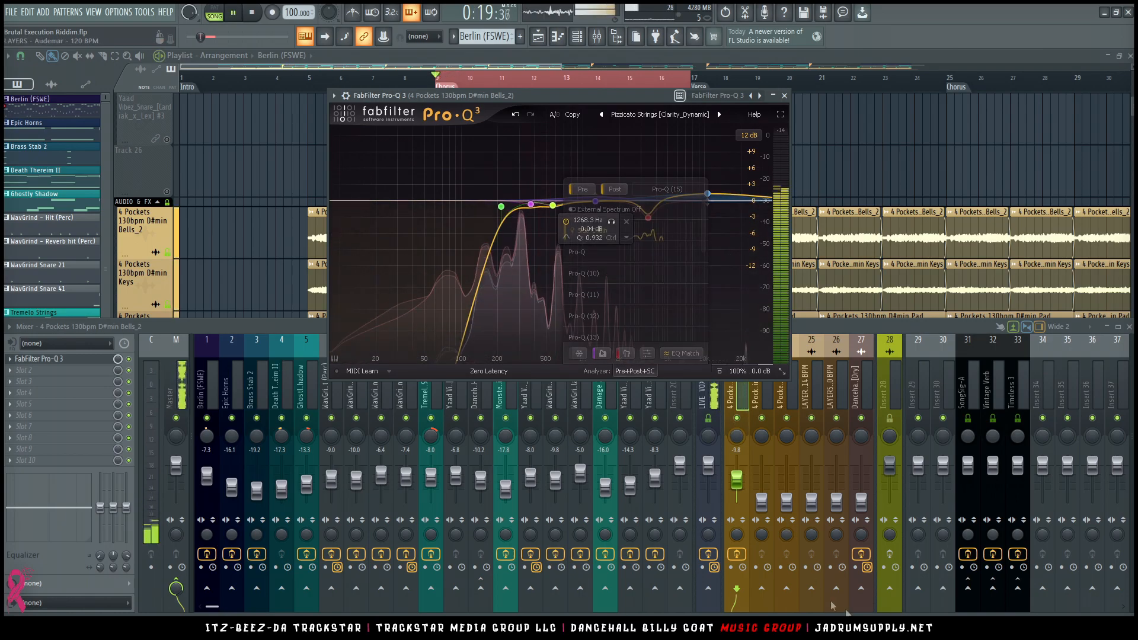
pyautogui.press('space')
pyautogui.click(740, 420)
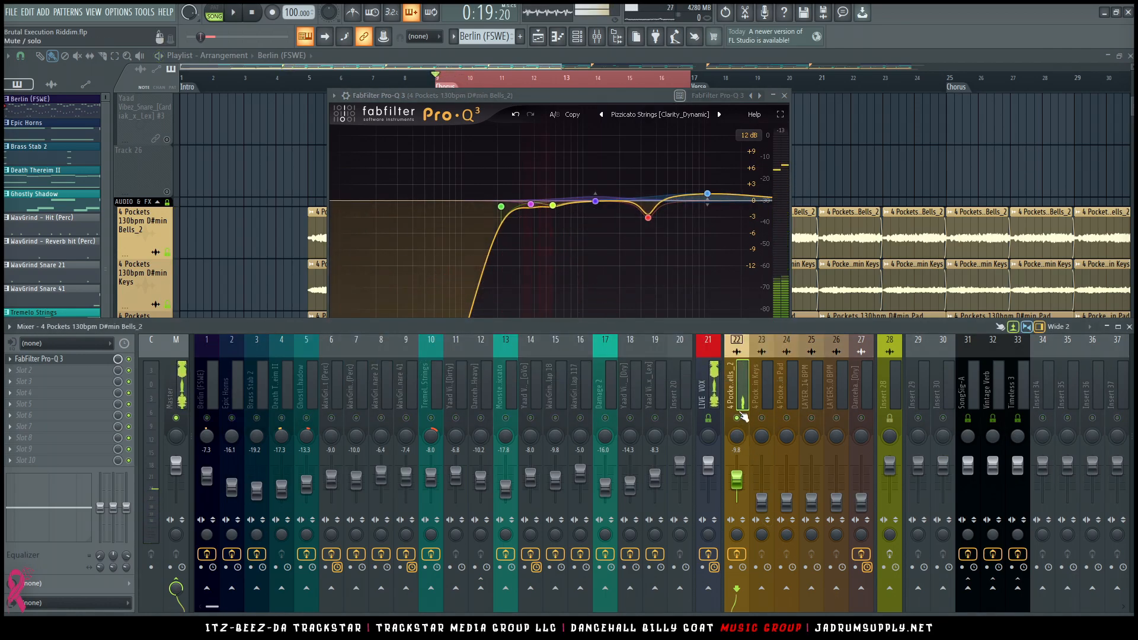
pyautogui.press('space')
pyautogui.press('space')
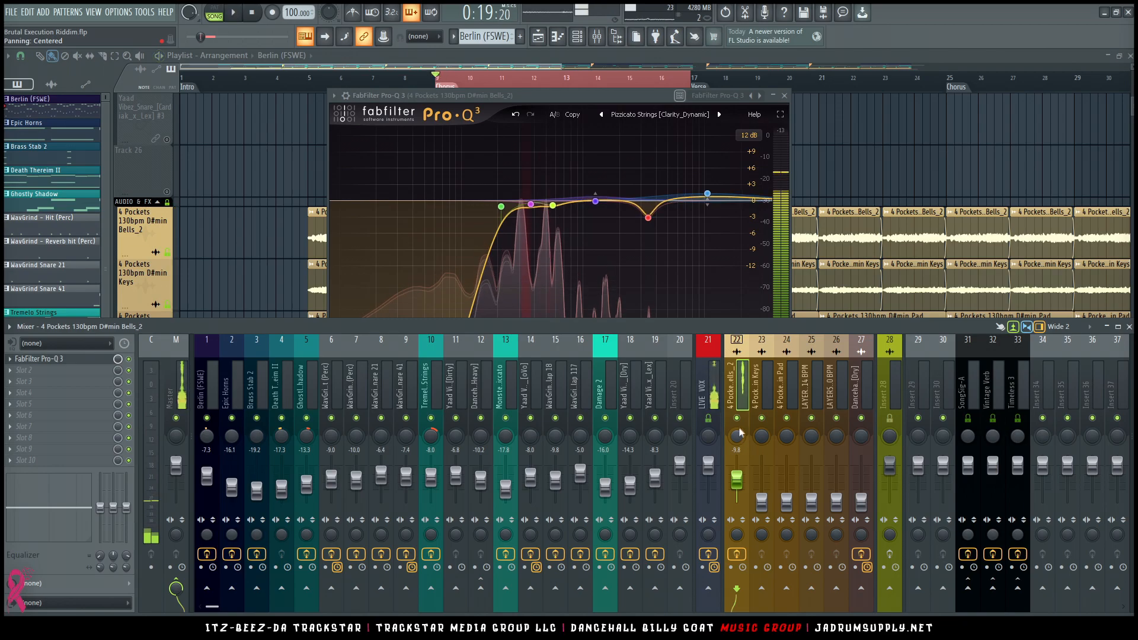
# Close the EQ window and compare the bells within the full chorus mix and soloed
pyautogui.press('F12')
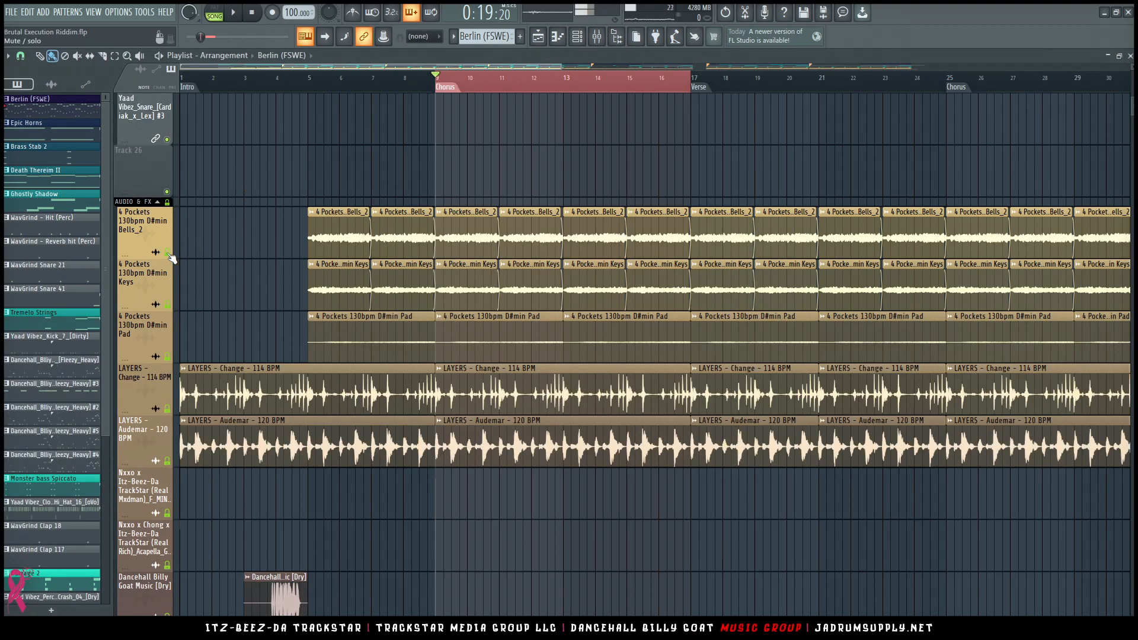
pyautogui.press('space')
pyautogui.press('F9')
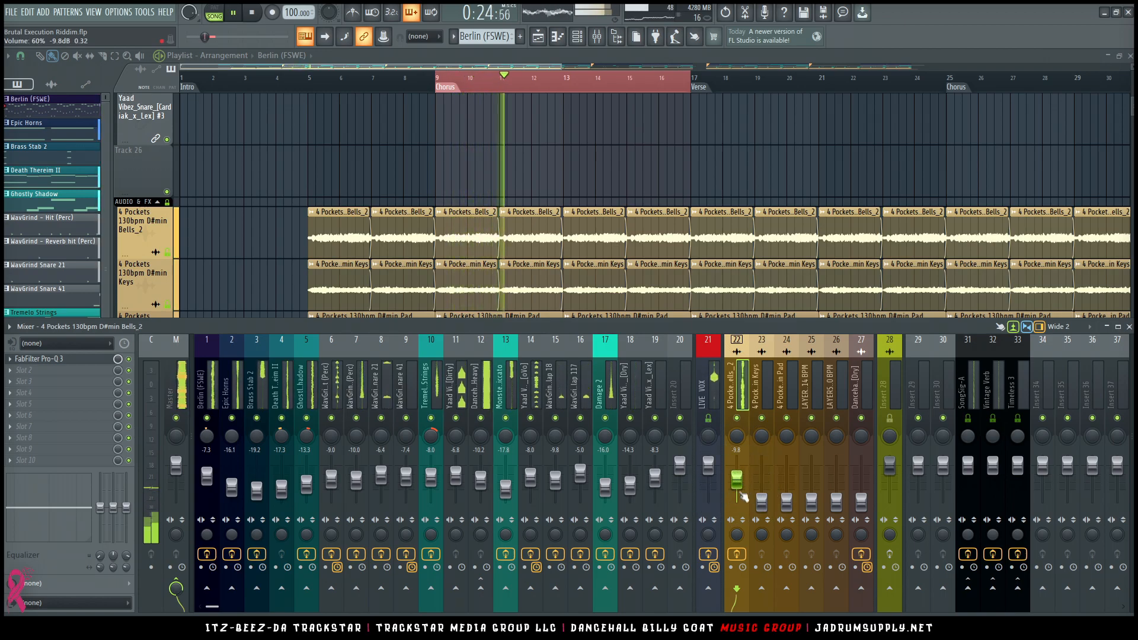
pyautogui.press('space')
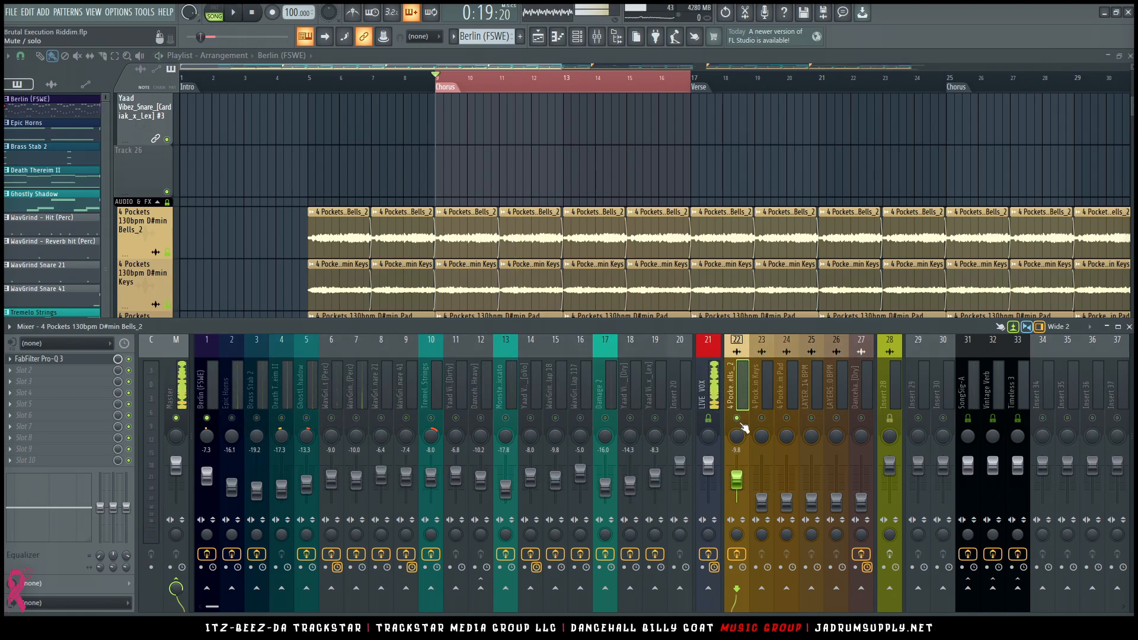
pyautogui.press('space')
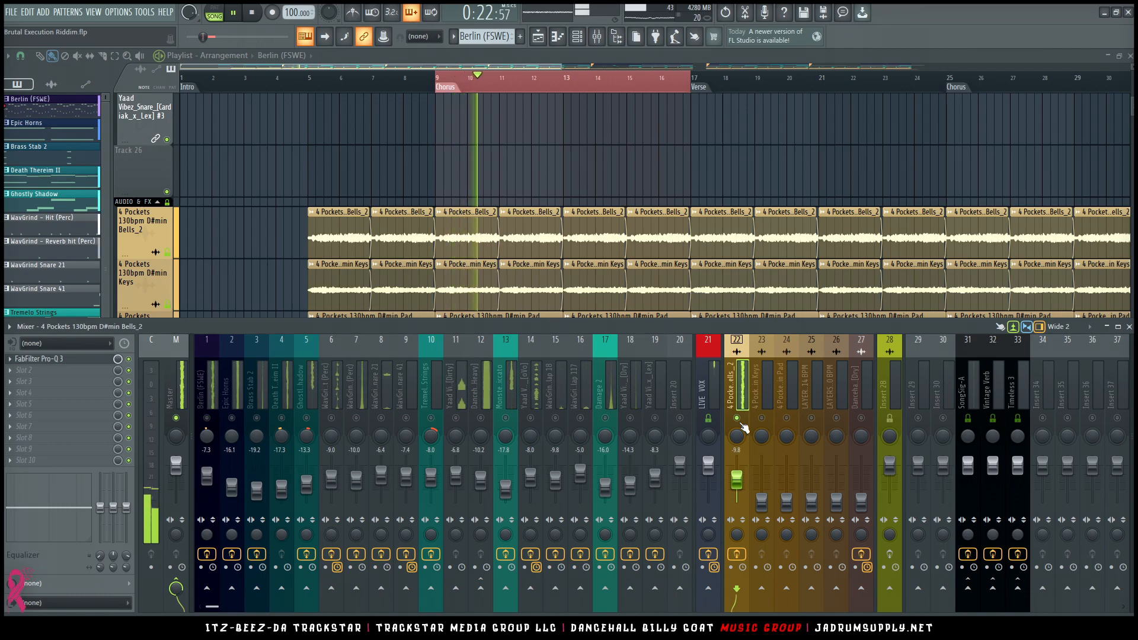
pyautogui.press('space')
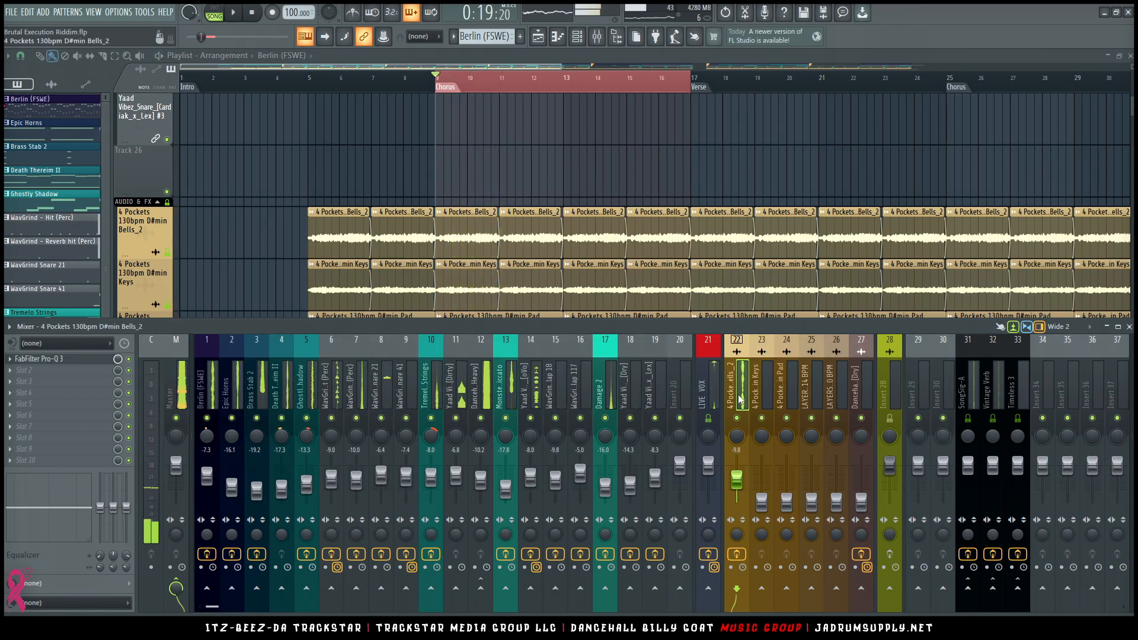
# Set the 4 Pockets 130bpm D#min Keys track to -14.9 dB, auditioning it soloed and in the full mix
pyautogui.rightClick(762, 419)
pyautogui.press('space')
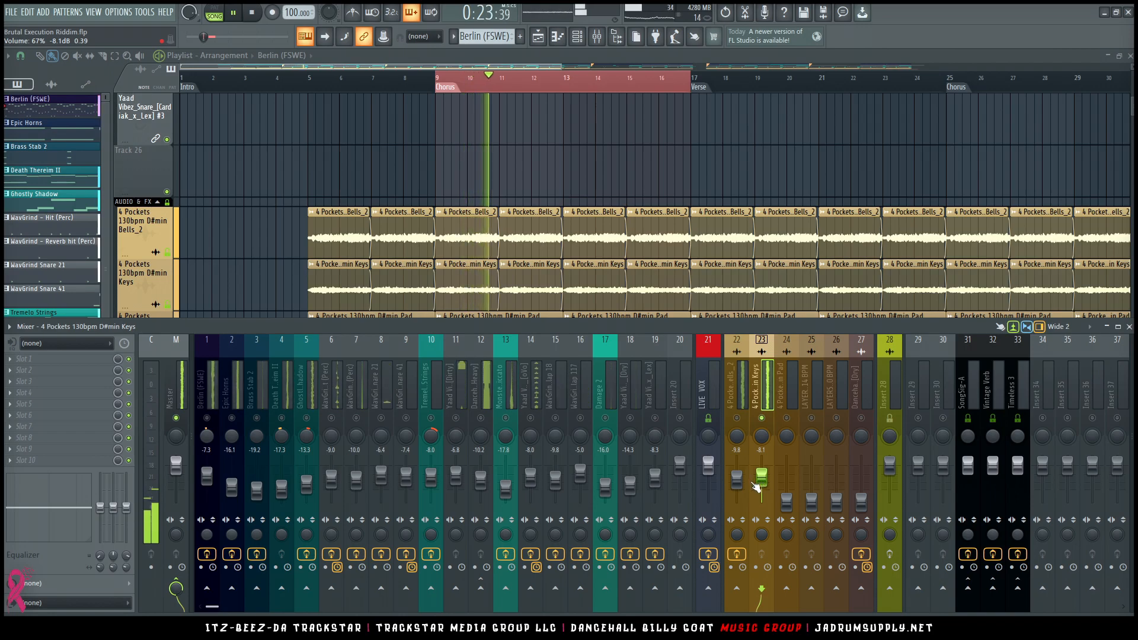
pyautogui.press('space')
pyautogui.rightClick(762, 419)
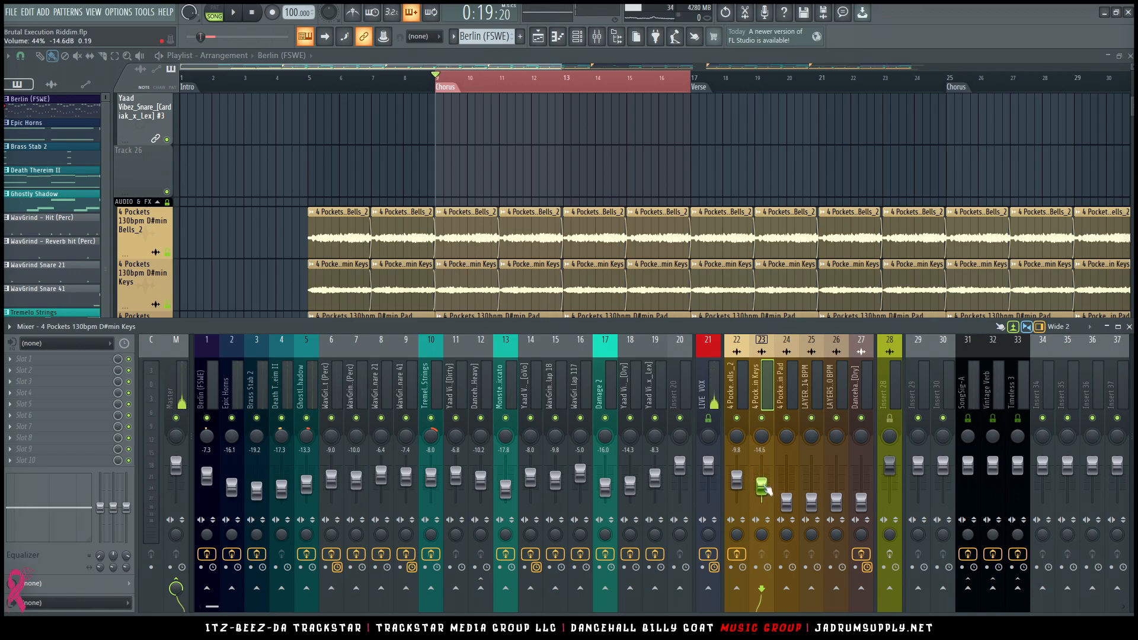
pyautogui.press('space')
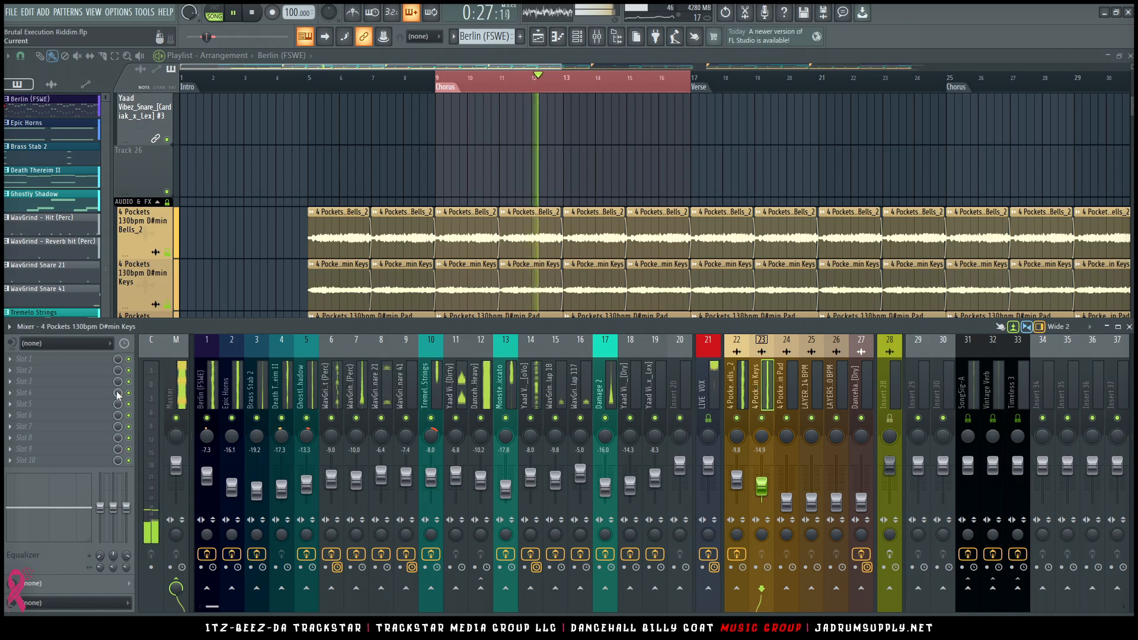
# Insert FabFilter Pro-Q 3 in the first effect slot of the 4 Pockets Keys track
pyautogui.click(59, 360)
pyautogui.moveTo(247, 155)
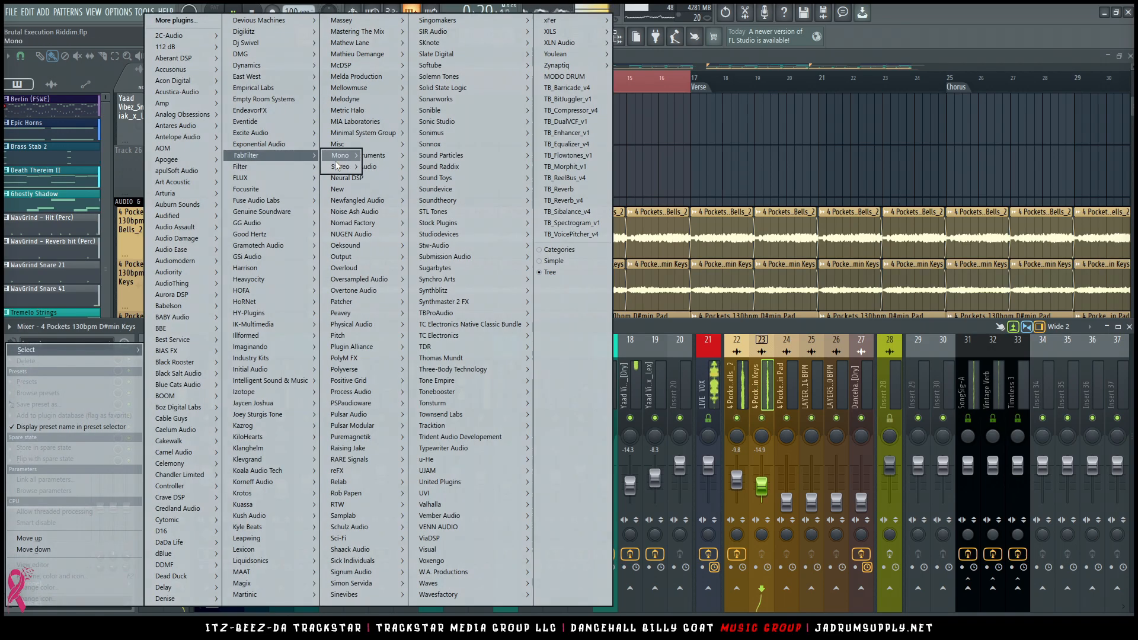
pyautogui.moveTo(341, 166)
pyautogui.moveTo(404, 191)
pyautogui.click(477, 223)
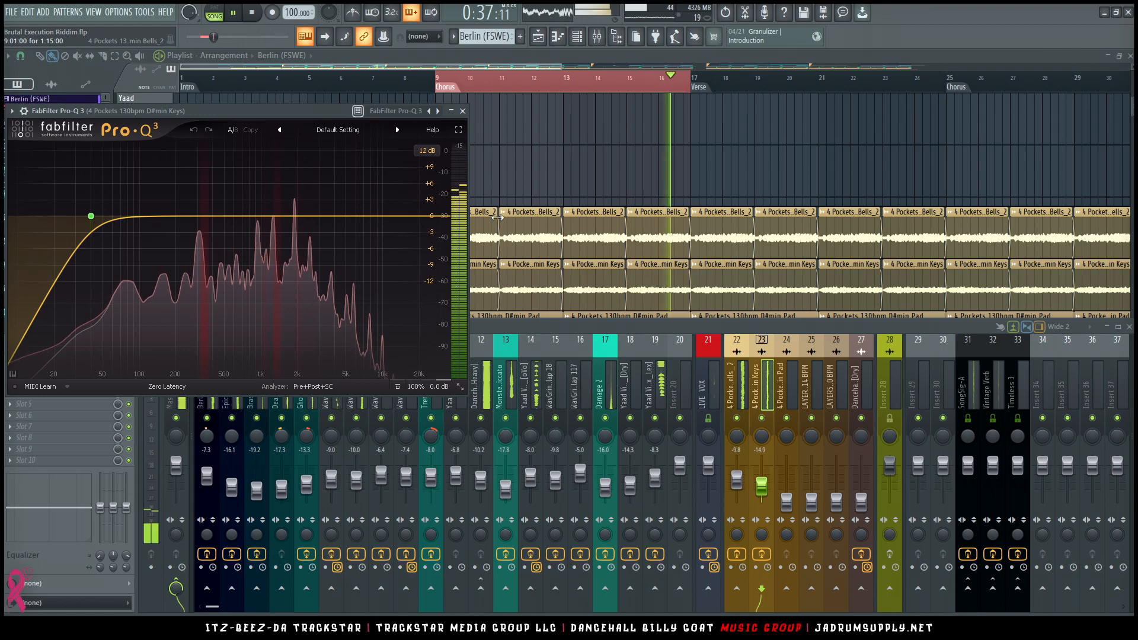
# Steepen the keys' low cut to 18 dB/oct, add a second band beside it and shift both up, the cut to about 107 Hz
pyautogui.click(90, 217)
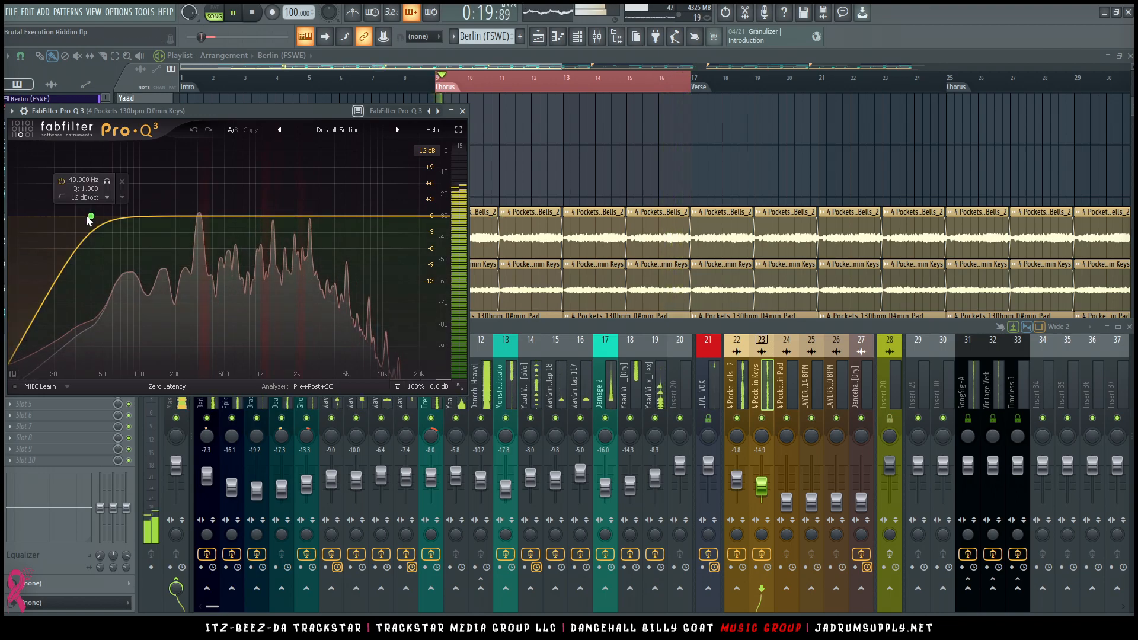
pyautogui.keyDown('alt'); pyautogui.keyDown('shift'); pyautogui.click(88, 217); pyautogui.keyUp('shift'); pyautogui.keyUp('alt')
pyautogui.click(107, 216)
pyautogui.moveTo(95, 214); pyautogui.dragTo(146, 215)
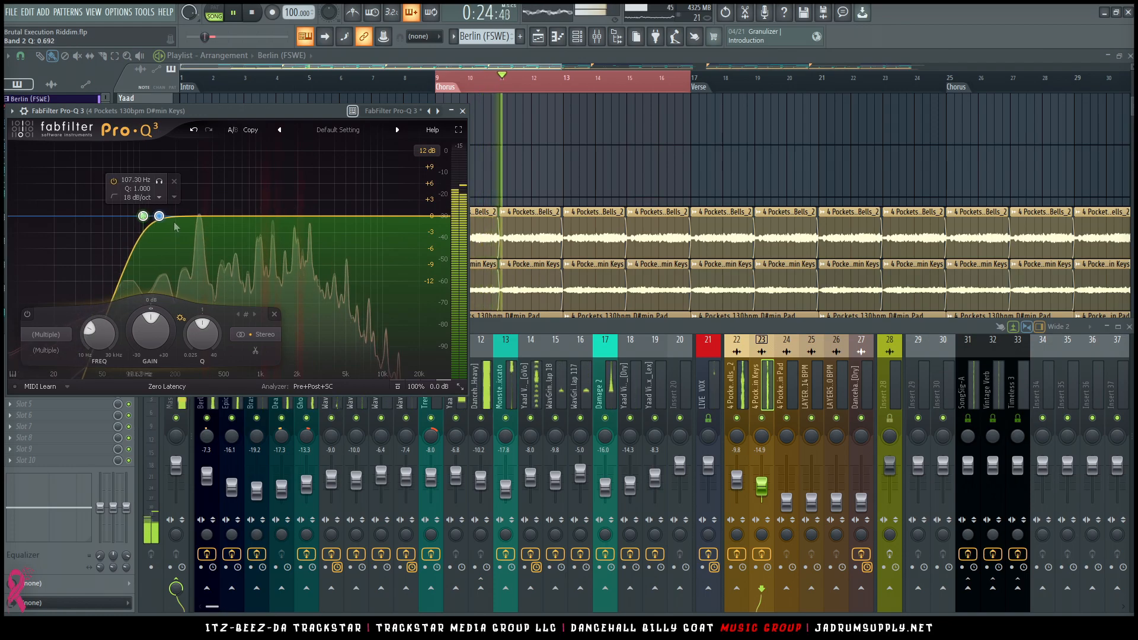
# Mute and unmute the LIVE VOX track during playback to compare the mix, stop, and return to the playlist
pyautogui.click(709, 421)
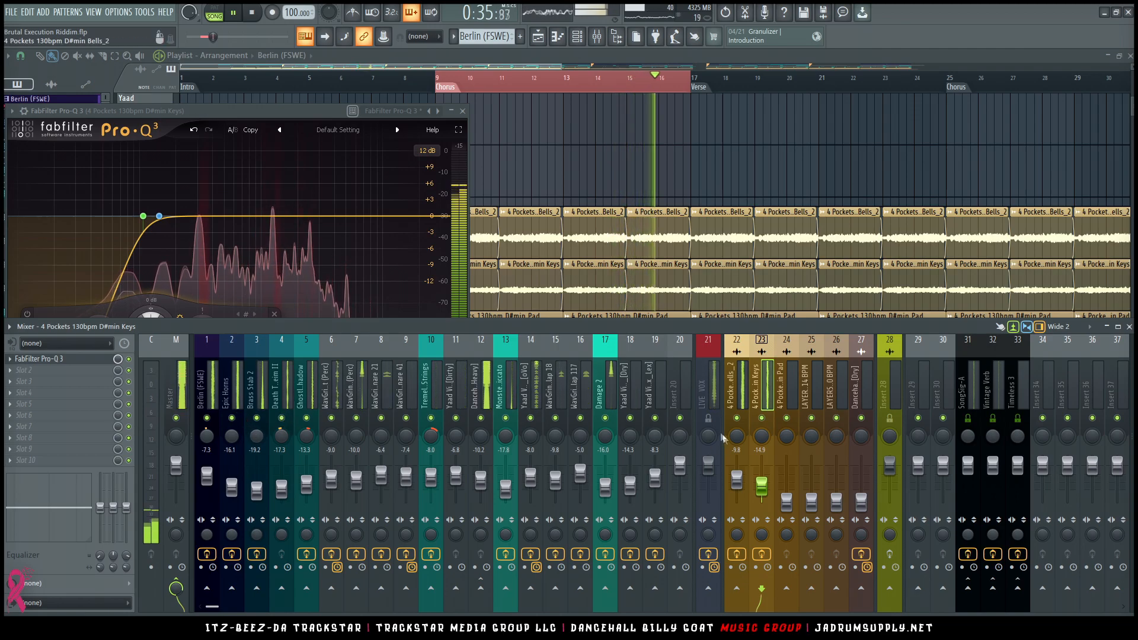
pyautogui.click(708, 418)
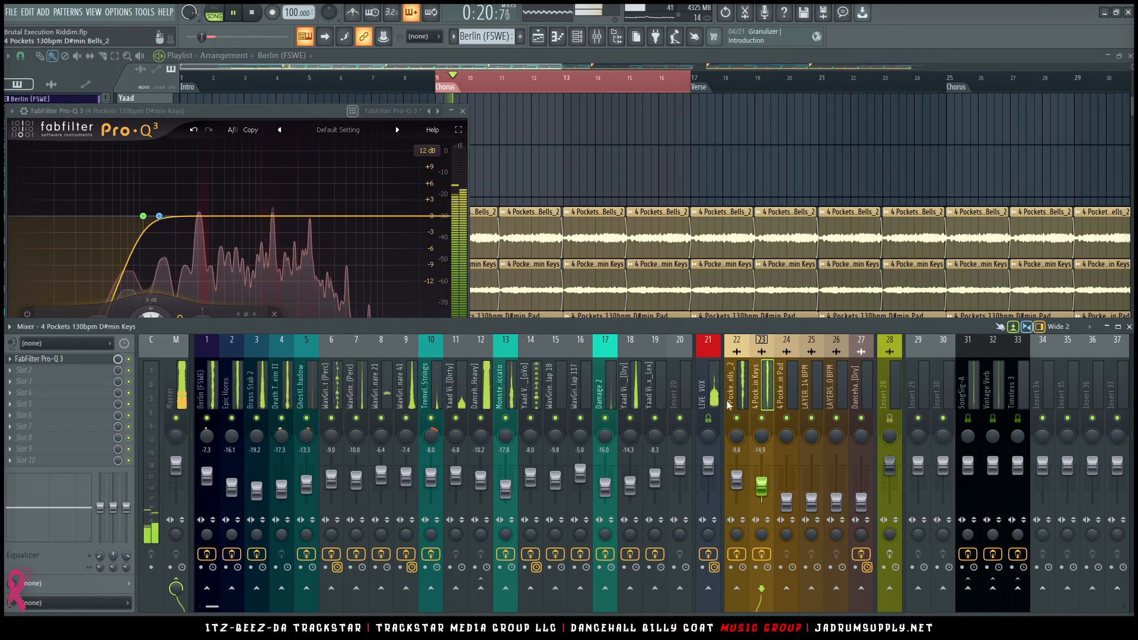
pyautogui.click(782, 394)
pyautogui.press('space')
pyautogui.rightClick(755, 179)
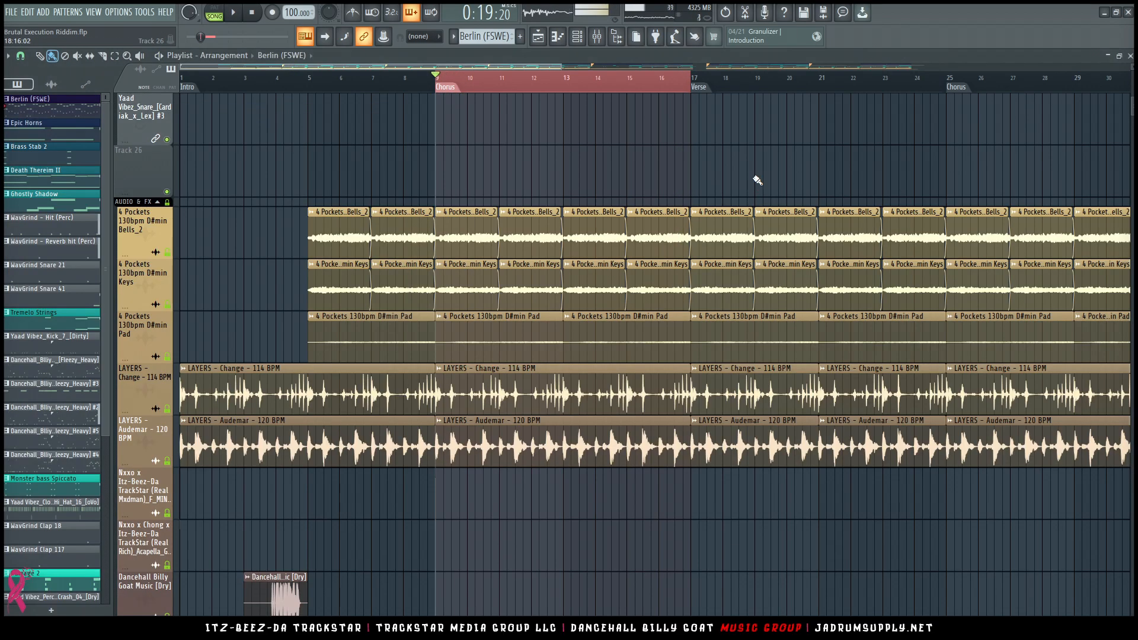
# Solo the 4 Pockets 130bpm D#min Pad track in the mixer, play the chorus and set its level to -10.0 dB
pyautogui.click(597, 38)
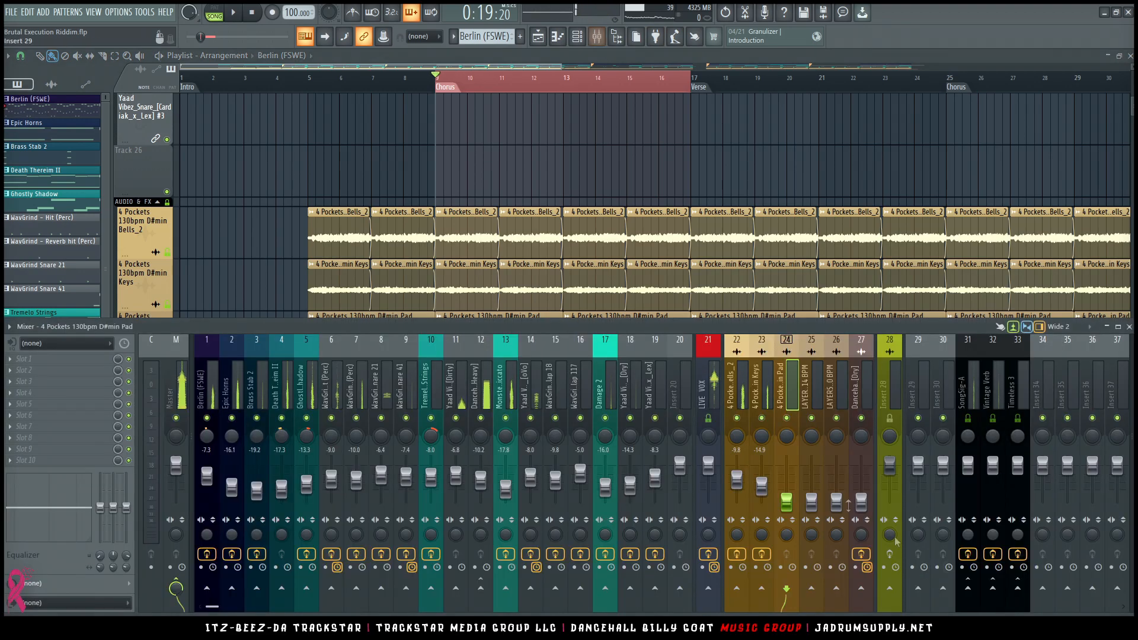
pyautogui.rightClick(785, 419)
pyautogui.press('space')
pyautogui.moveTo(786, 501); pyautogui.dragTo(787, 480)
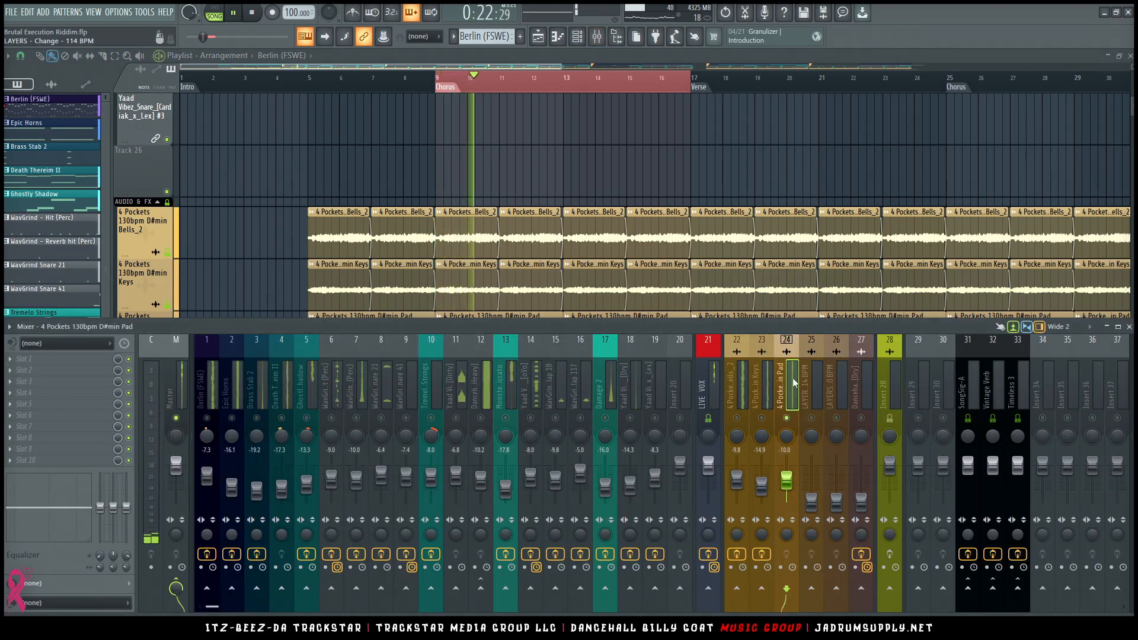
# Insert FabFilter Pro-Q 3 in the Pad track's first effect slot and raise its low cut to about 500 Hz
pyautogui.click(77, 364)
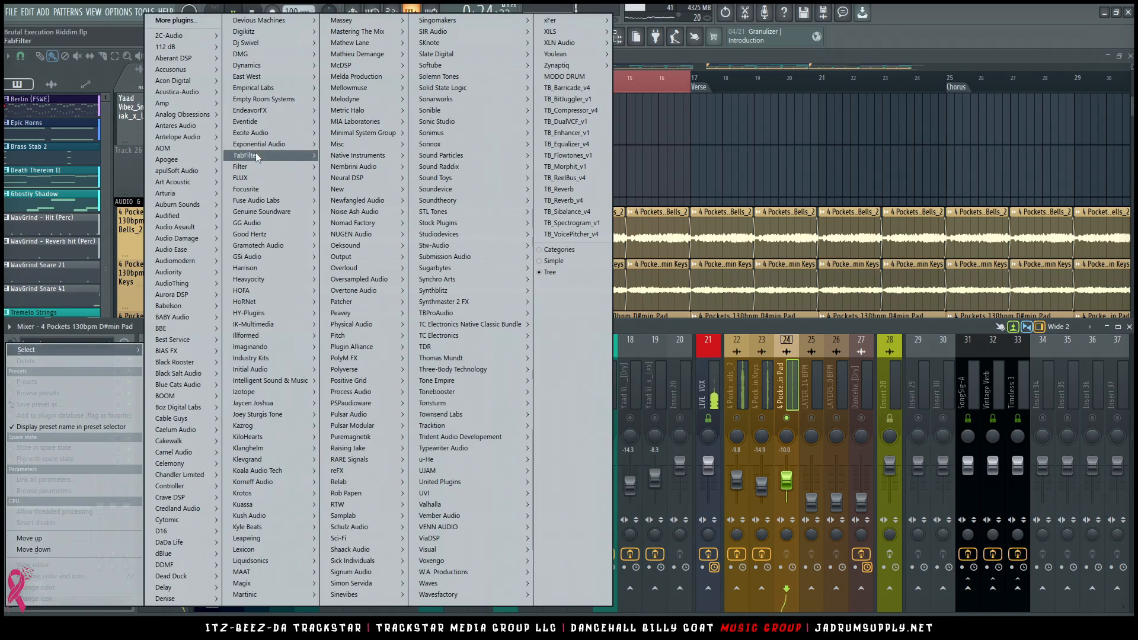
pyautogui.moveTo(258, 156)
pyautogui.moveTo(343, 167)
pyautogui.moveTo(391, 188)
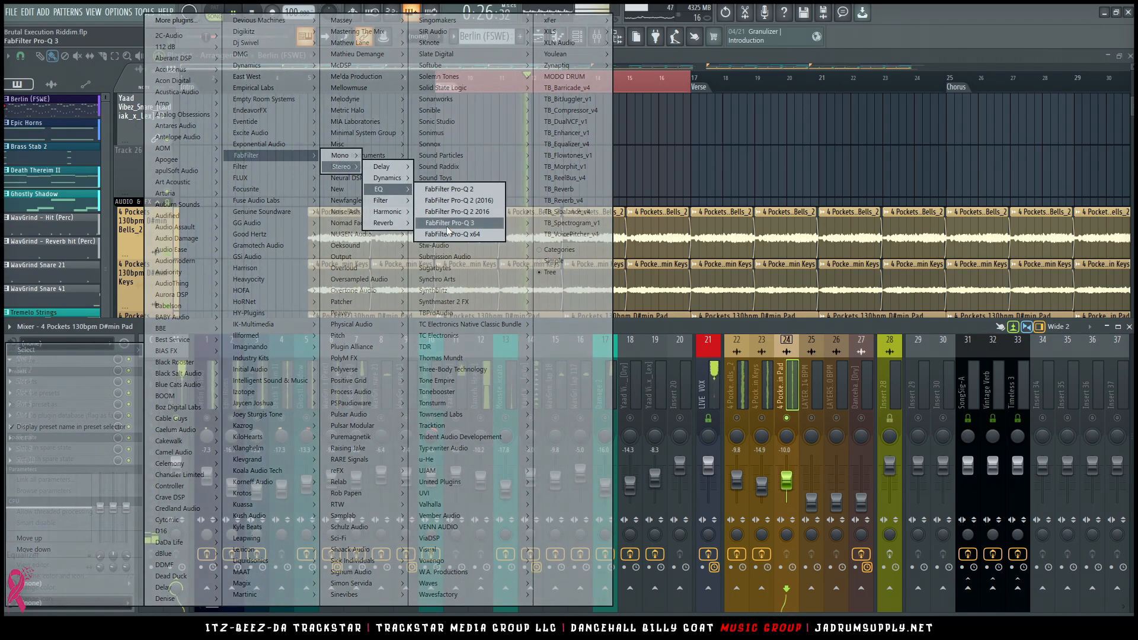
pyautogui.click(446, 224)
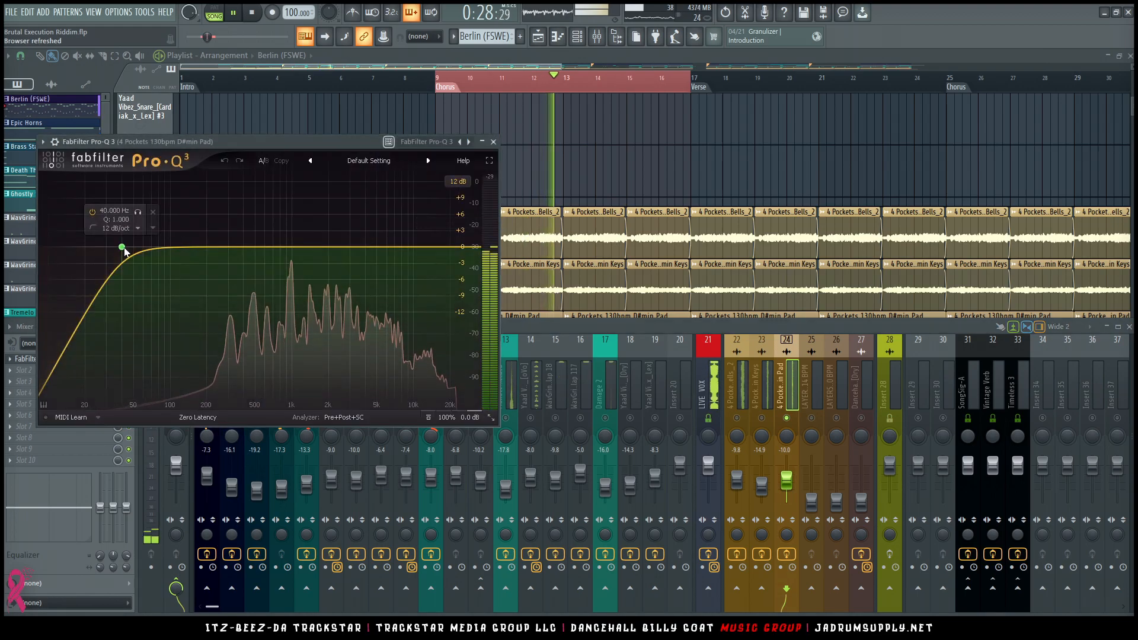
pyautogui.moveTo(121, 246); pyautogui.dragTo(253, 247)
# Insert the ValhallaPlate reverb in the Pad track's second effect slot and move its window clear of the EQ
pyautogui.click(29, 371)
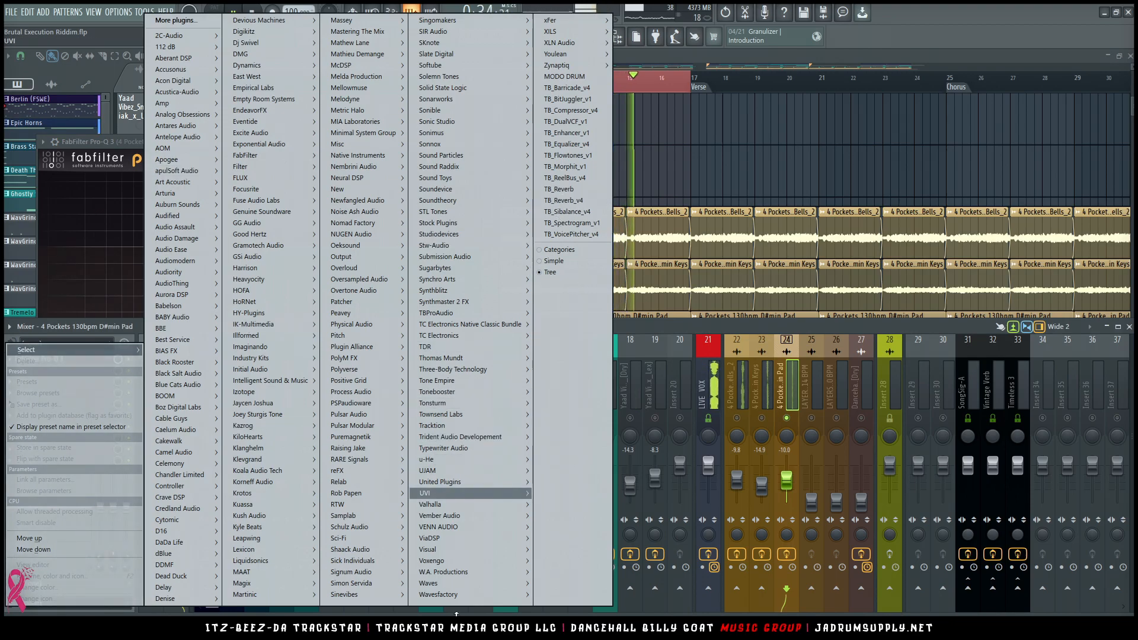
pyautogui.moveTo(469, 504)
pyautogui.moveTo(560, 527)
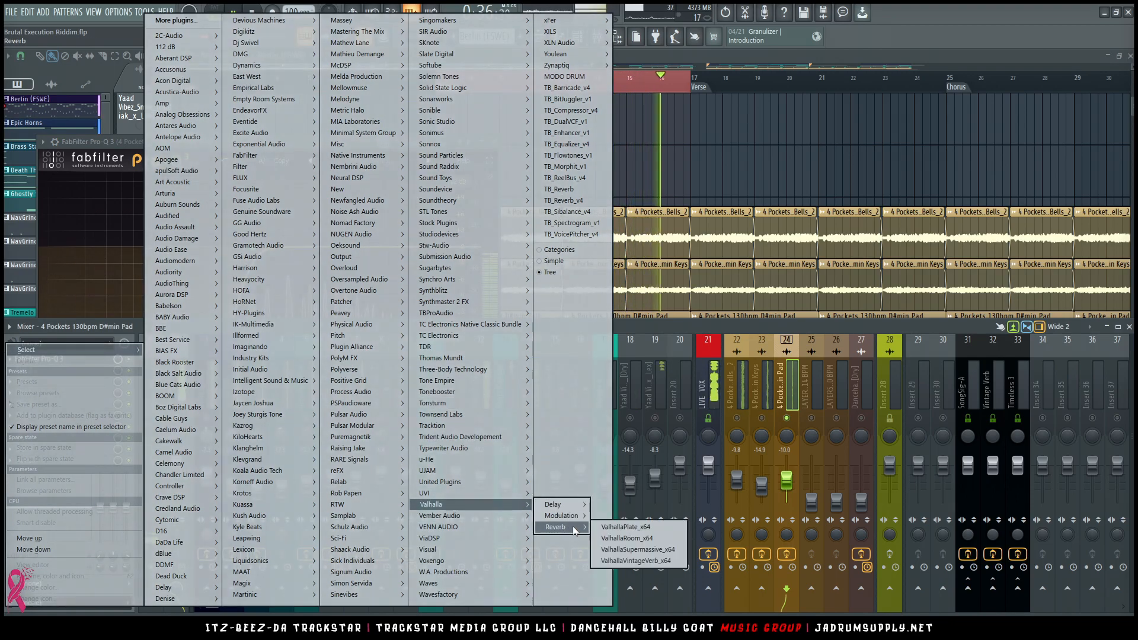
pyautogui.click(626, 527)
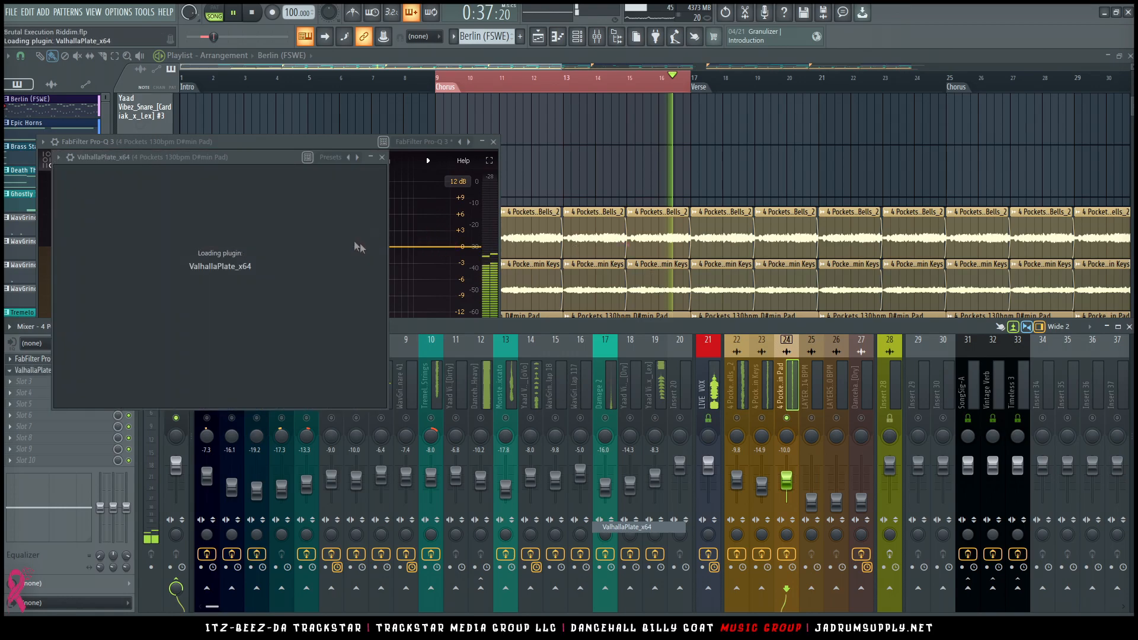
pyautogui.moveTo(387, 151); pyautogui.dragTo(641, 118)
# Set the pad's ValhallaPlate reverb to a 3.7 s decay and an 80.4% mix
pyautogui.moveTo(455, 267); pyautogui.dragTo(453, 260)
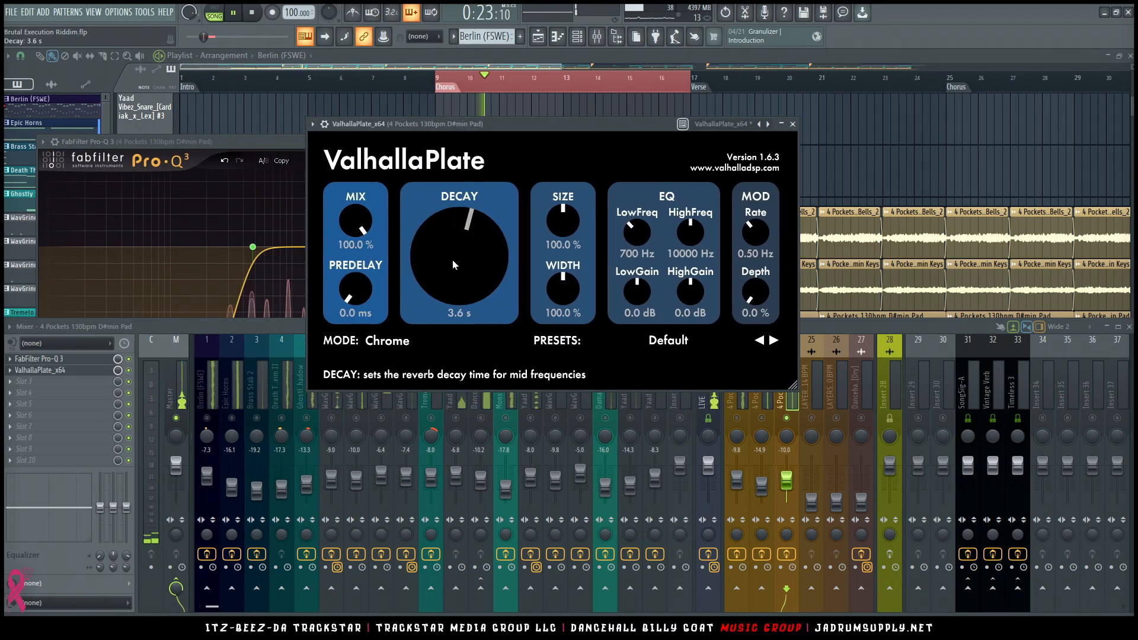
pyautogui.moveTo(355, 233); pyautogui.dragTo(357, 258)
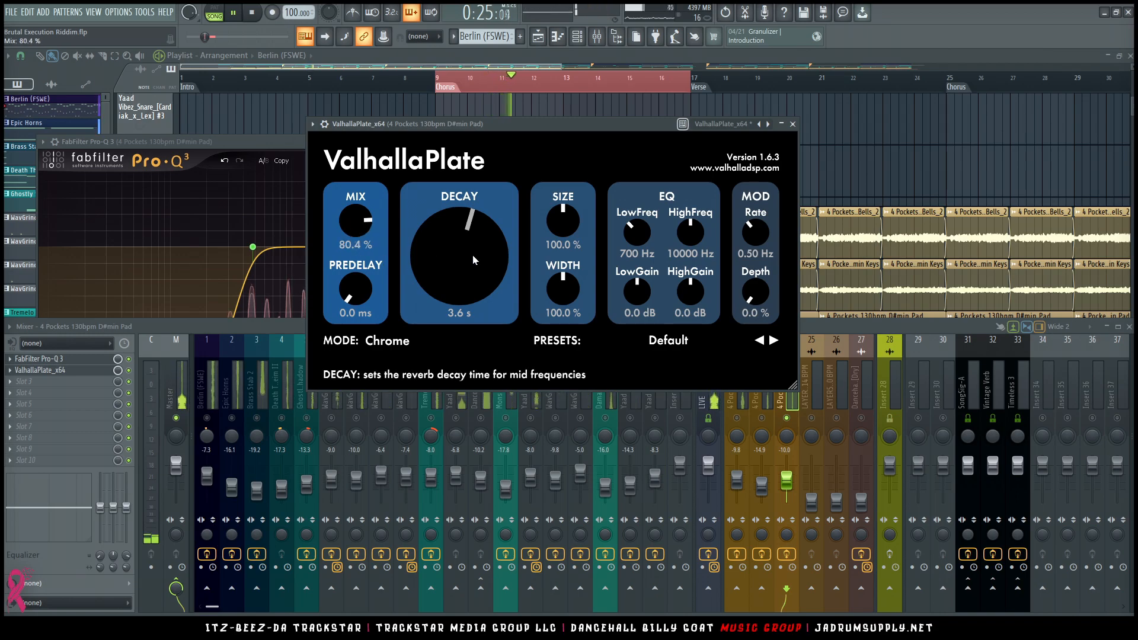
pyautogui.moveTo(472, 255); pyautogui.dragTo(471, 254)
# Lower the Pad track to -18.6 dB, check it unsoloed in the full mix, and close its plugin windows
pyautogui.moveTo(782, 461); pyautogui.dragTo(782, 473)
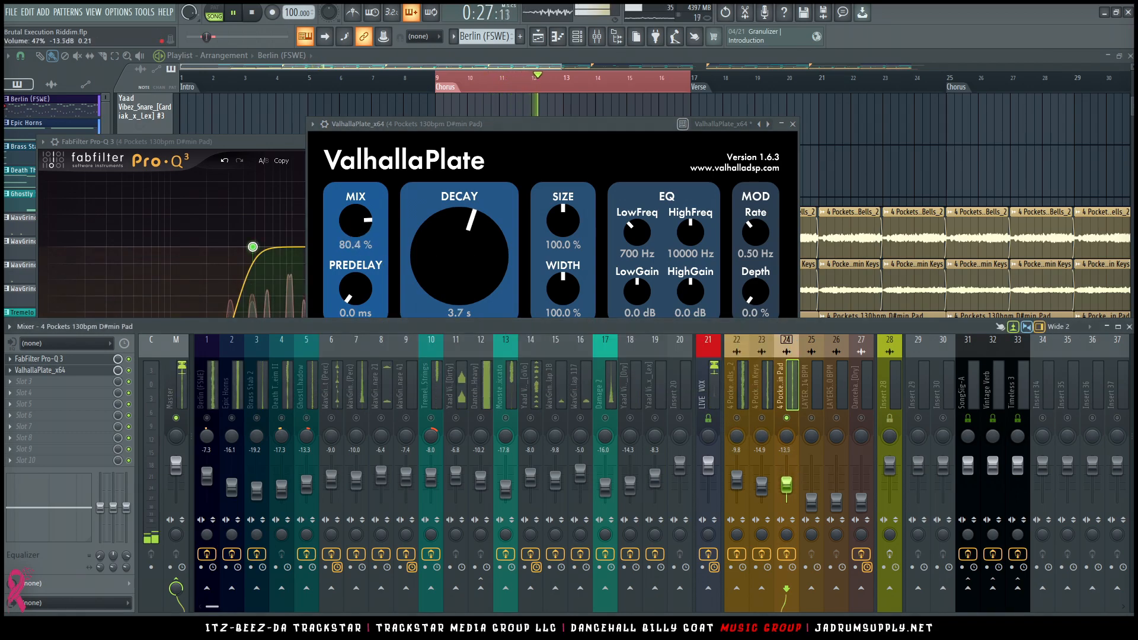
pyautogui.rightClick(793, 429)
pyautogui.rightClick(789, 418)
pyautogui.press('space')
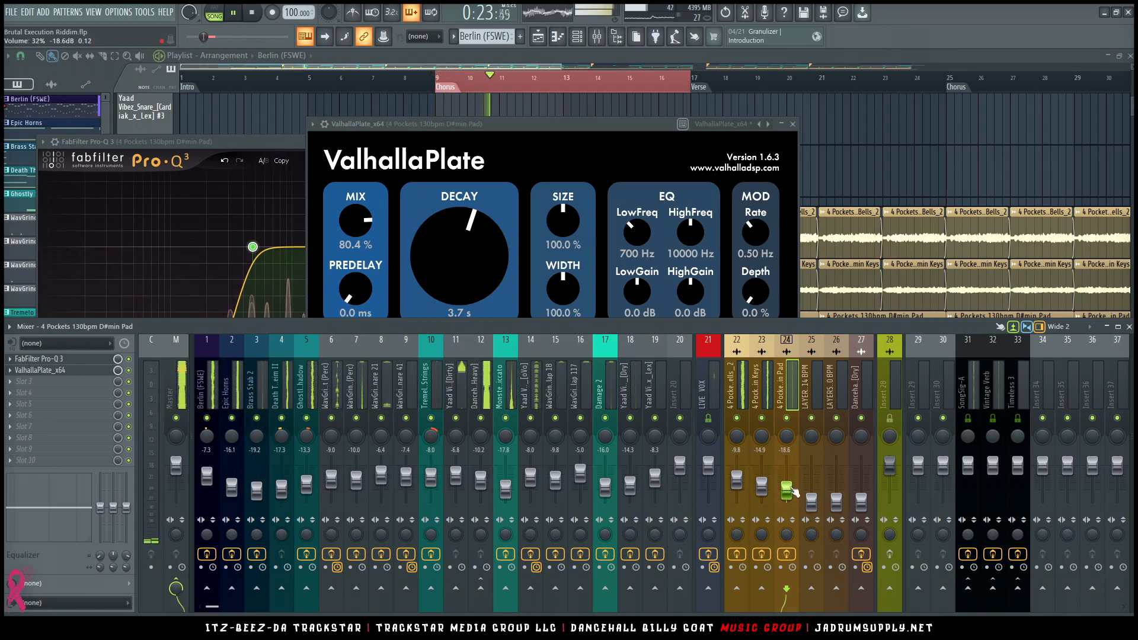
pyautogui.click(792, 124)
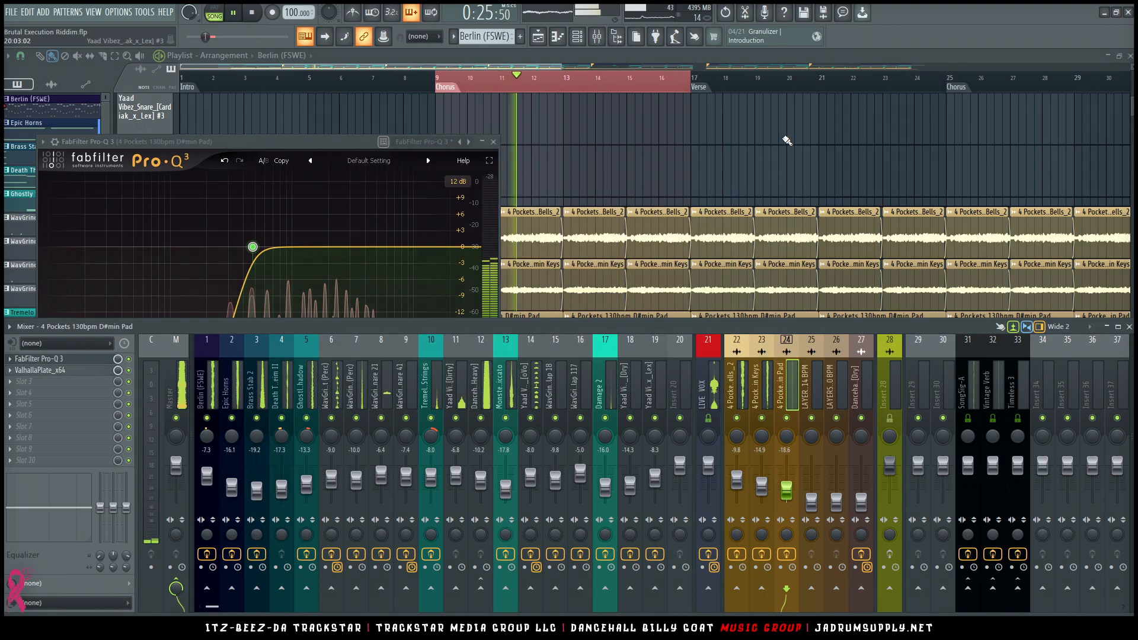
pyautogui.click(493, 143)
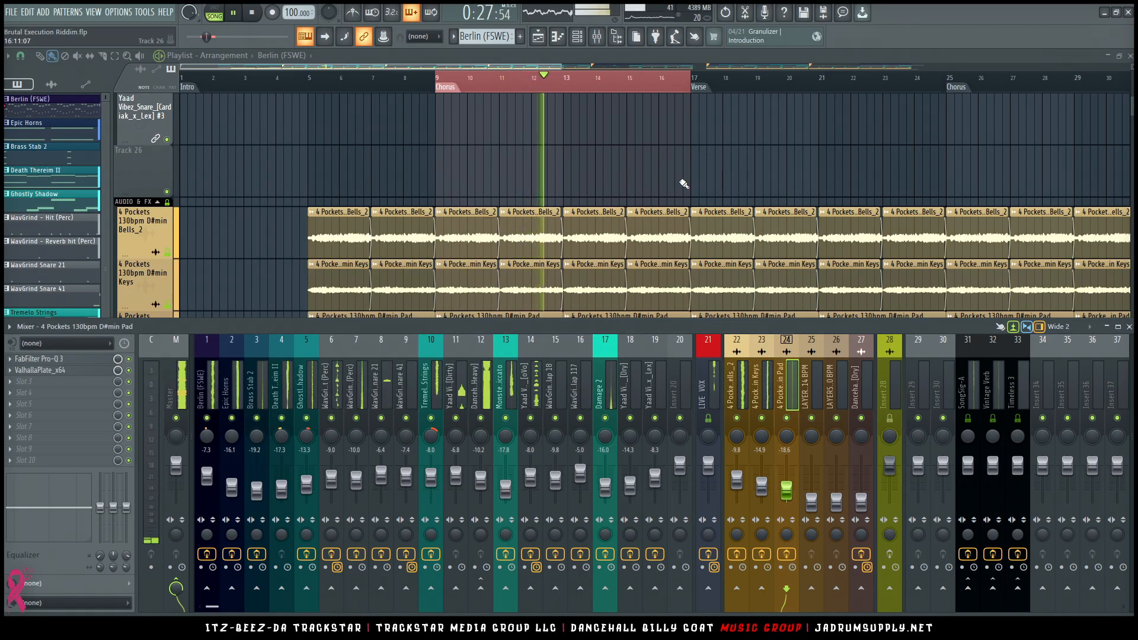
# Solo the LAYERS - Change - 114 BPM track, restart playback and set its level to -15.2 dB
pyautogui.scroll(-5, 683, 184)
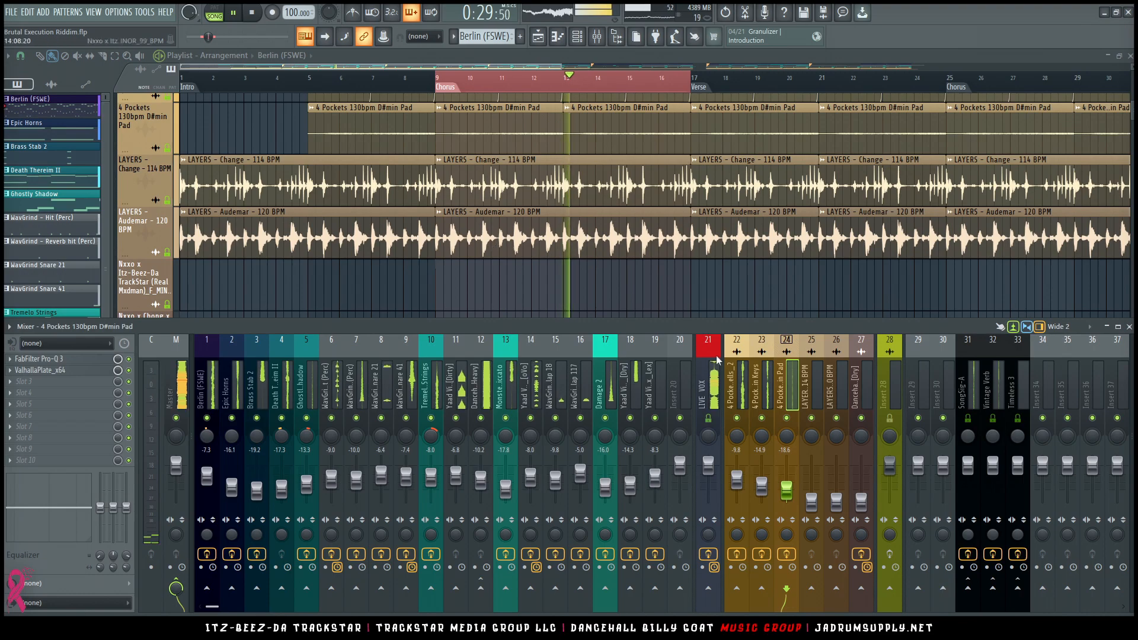
pyautogui.press('space')
pyautogui.click(814, 440)
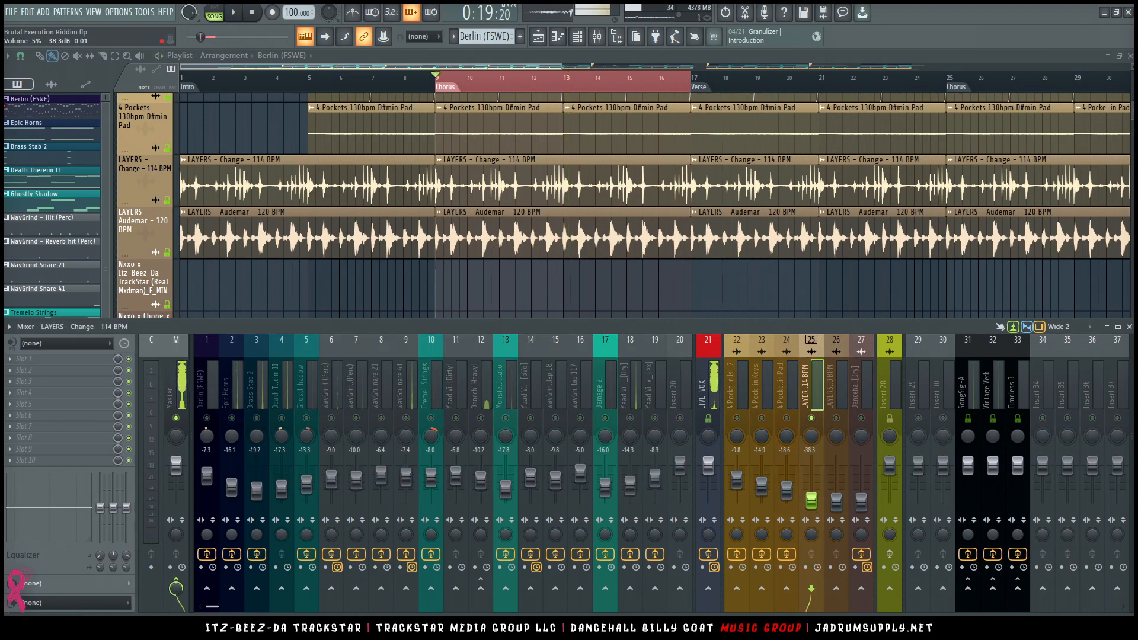
pyautogui.press('space')
pyautogui.press('ctrl')
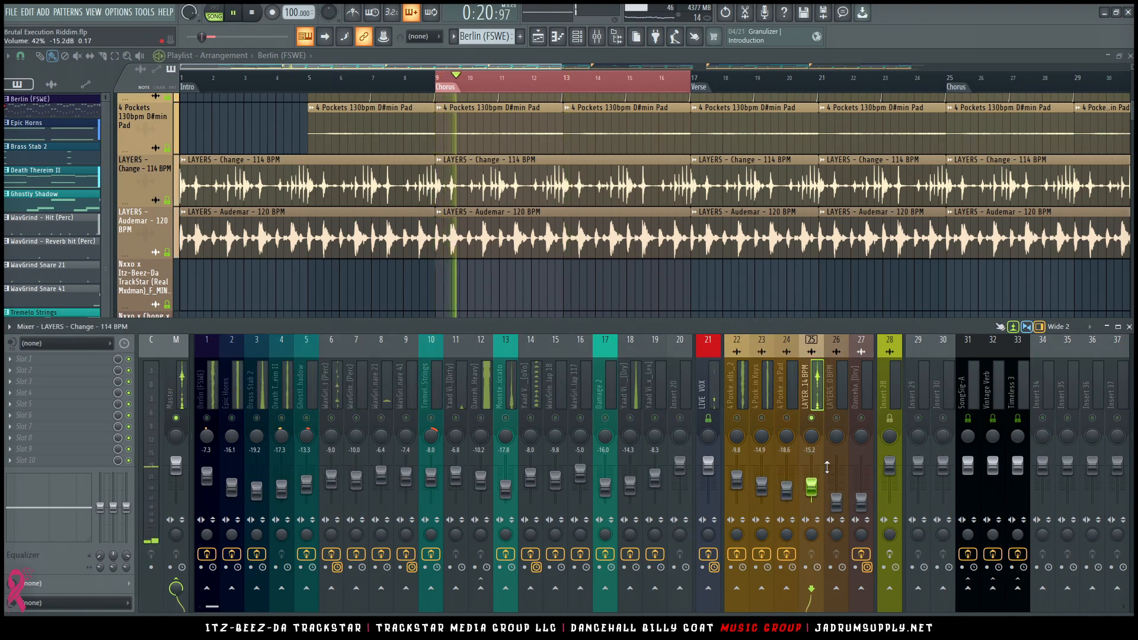
# Insert FabFilter Pro-Q 3 in the first effect slot of the LAYERS - Change track
pyautogui.click(95, 382)
pyautogui.moveTo(266, 155)
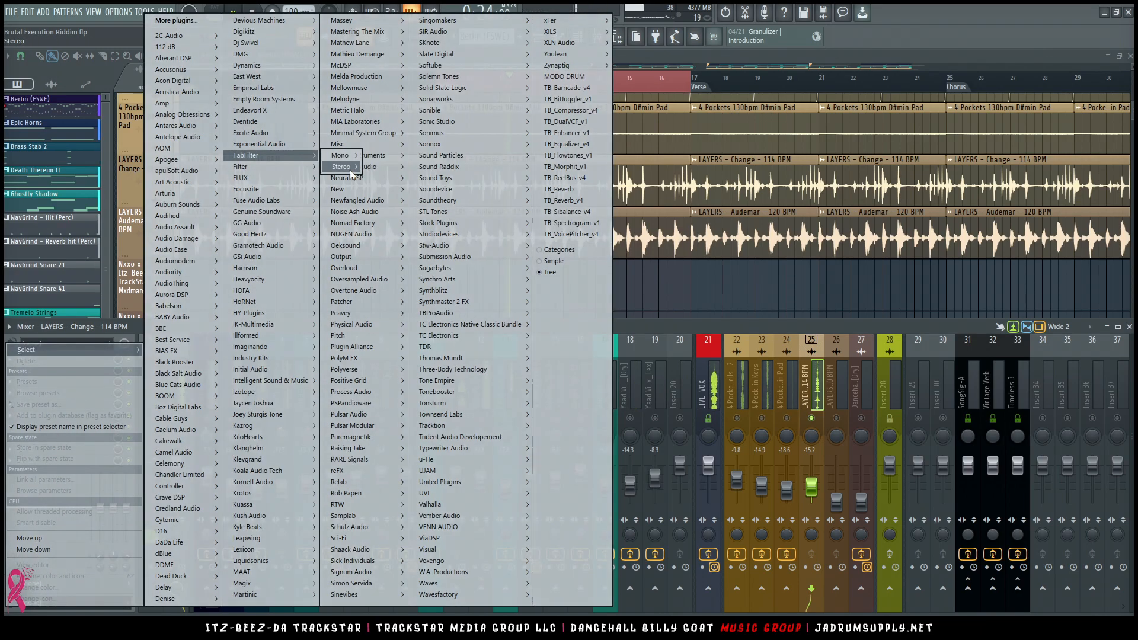
pyautogui.moveTo(354, 169)
pyautogui.click(466, 224)
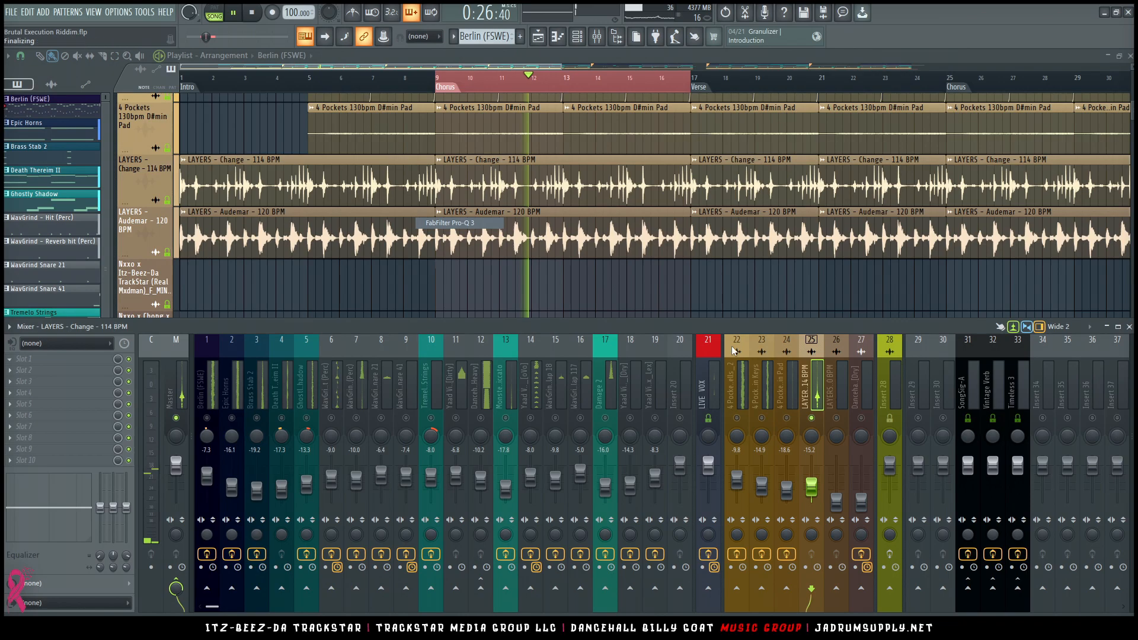
# In the full mix, set LAYERS - Change to -15.1 dB and LAYERS - Audemar - 120 BPM to -20.4 dB
pyautogui.rightClick(812, 420)
pyautogui.press('space')
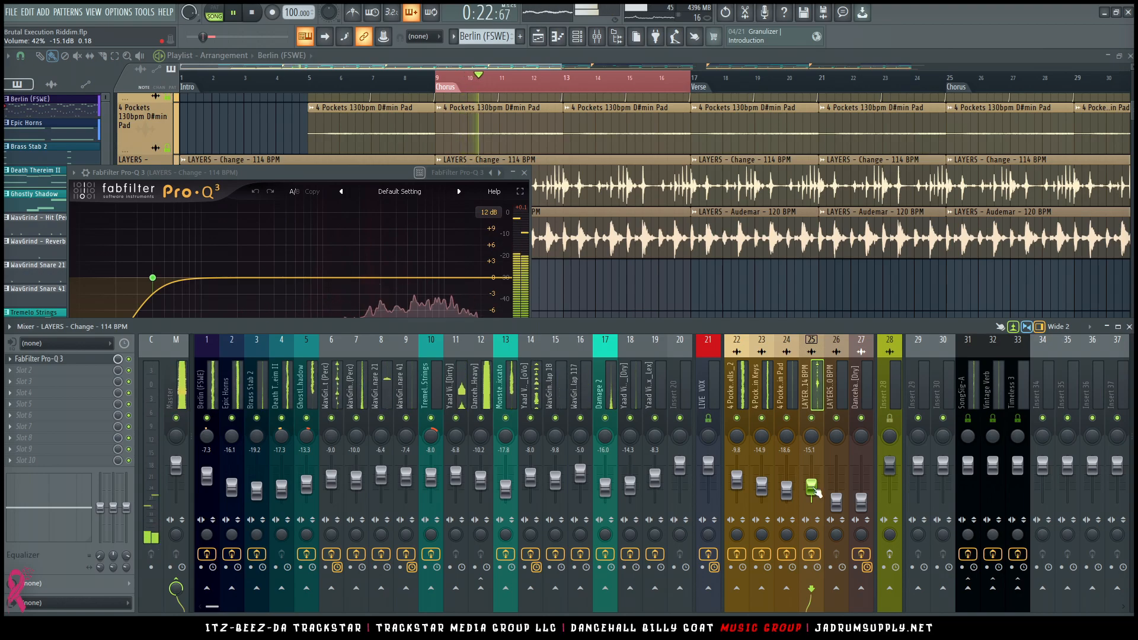
pyautogui.moveTo(836, 501); pyautogui.dragTo(836, 492)
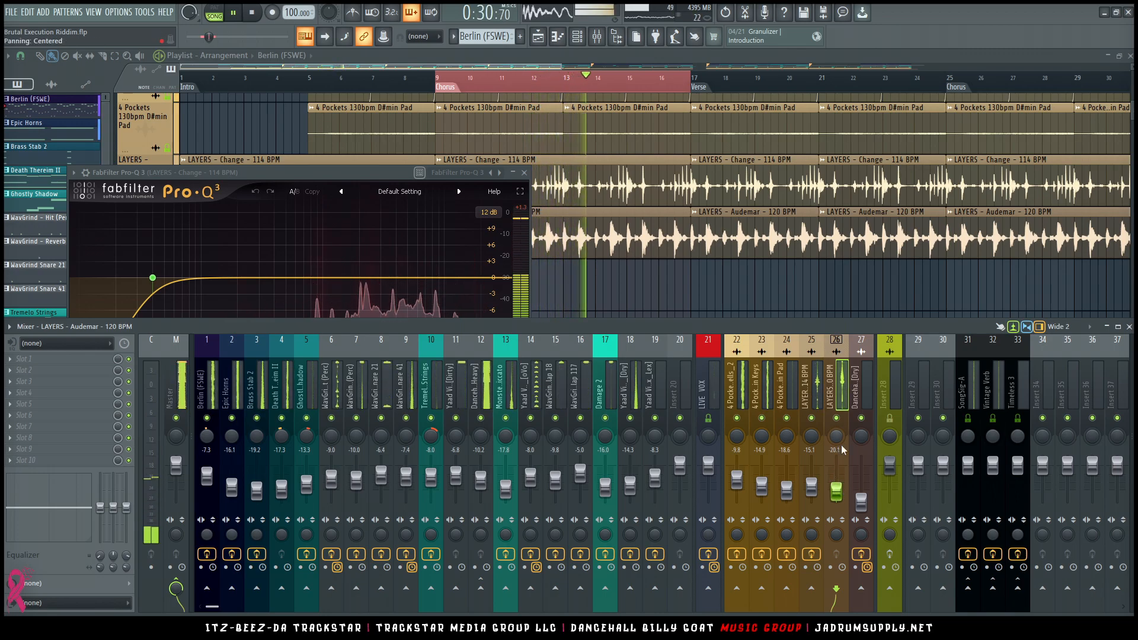
pyautogui.moveTo(836, 492); pyautogui.dragTo(836, 493)
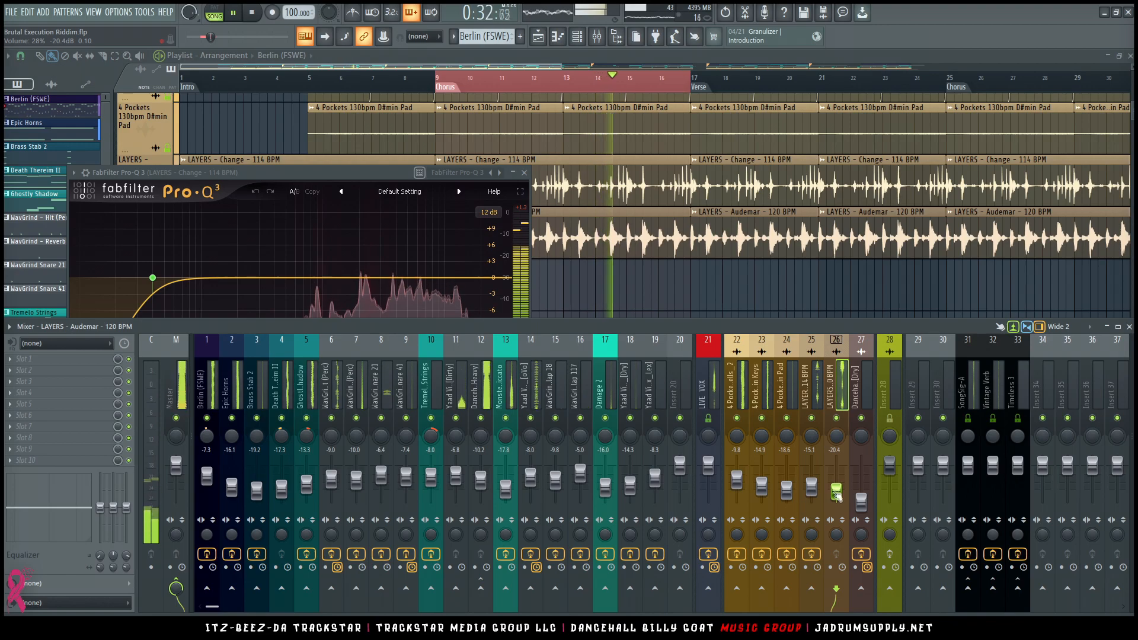
# Insert FabFilter Pro-Q 3 in the LAYERS - Audemar track's first effect slot and raise its low cut above 200 Hz
pyautogui.click(59, 359)
pyautogui.moveTo(245, 156)
pyautogui.moveTo(340, 167)
pyautogui.moveTo(378, 190)
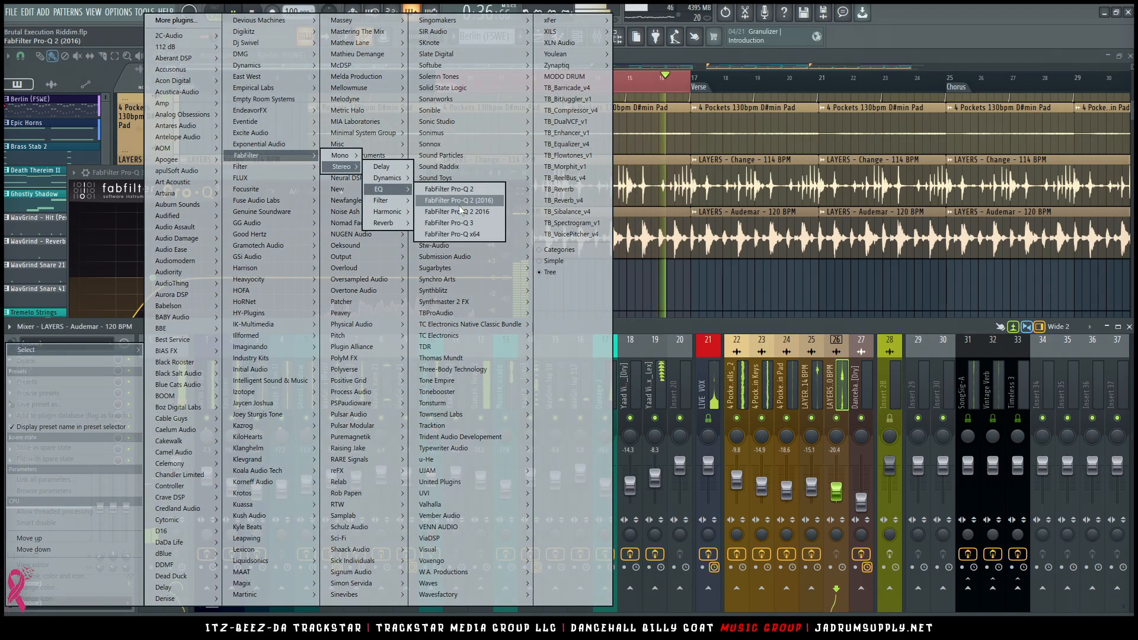
pyautogui.click(468, 223)
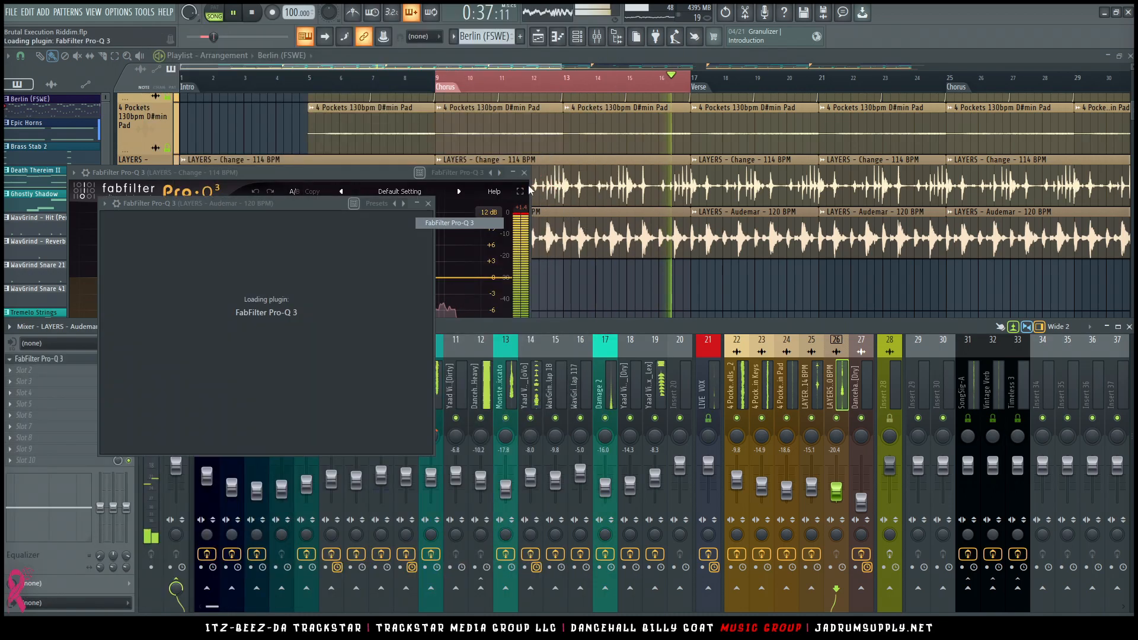
pyautogui.moveTo(184, 310); pyautogui.dragTo(274, 279)
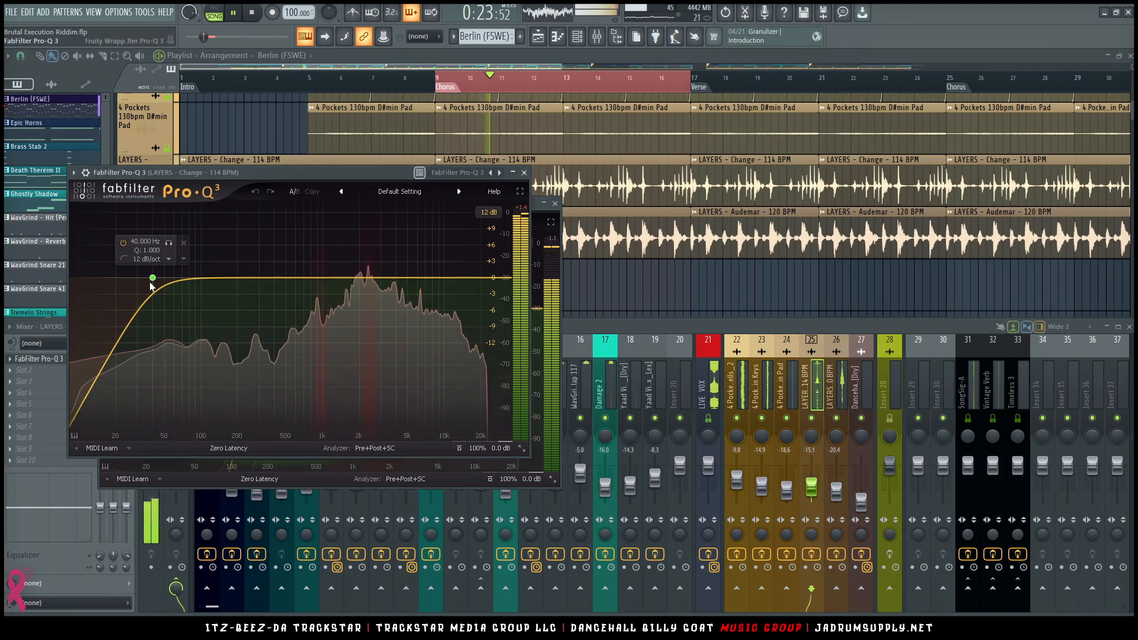
# Set the LAYERS - Change EQ's low cut to about 142 Hz at 24 dB/oct, close that EQ and stop playback
pyautogui.moveTo(153, 278); pyautogui.dragTo(219, 278)
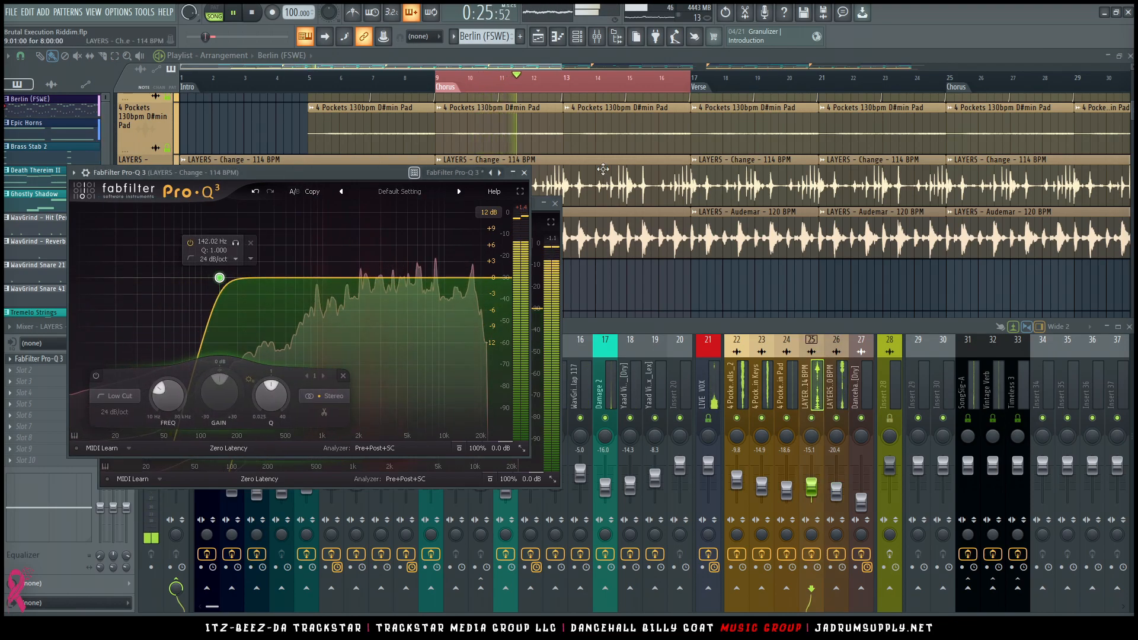
pyautogui.click(523, 172)
pyautogui.press('space')
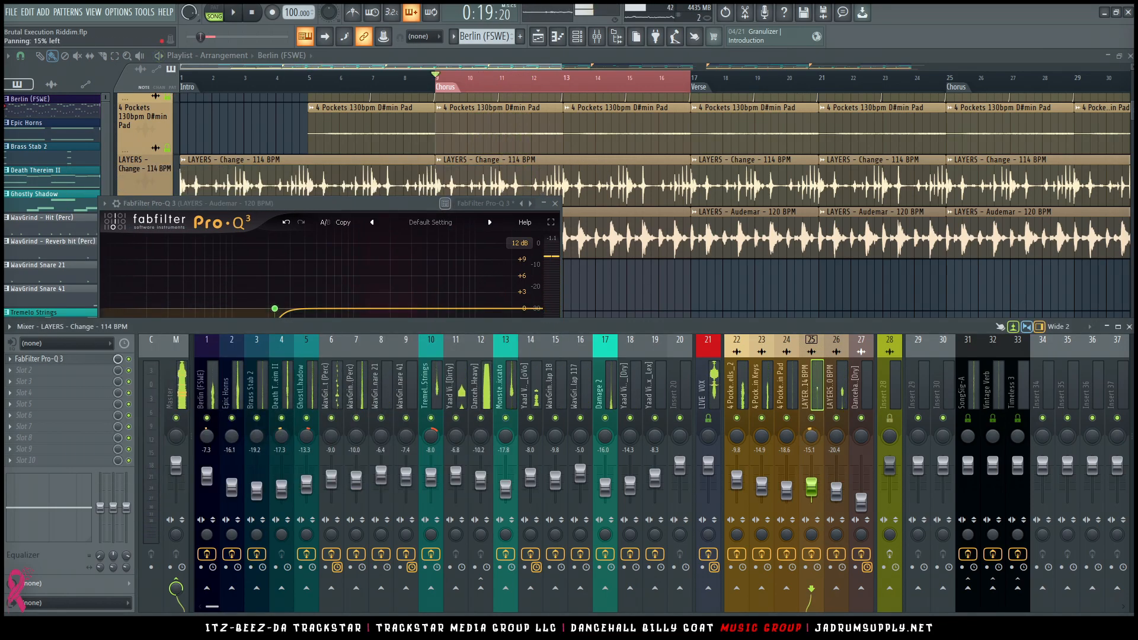
# Pan LAYERS - Change about 21% left and LAYERS - Audemar to the right, auditioning both soloed before restoring the full mix
pyautogui.click(830, 460)
pyautogui.click(811, 441)
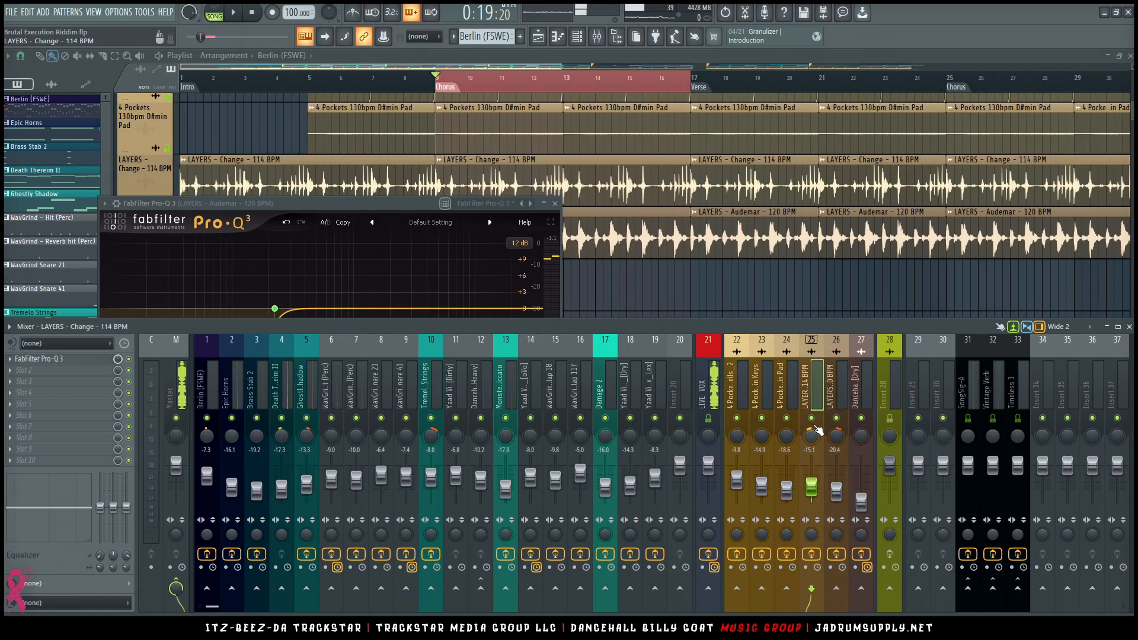
pyautogui.rightClick(811, 418)
pyautogui.press('space')
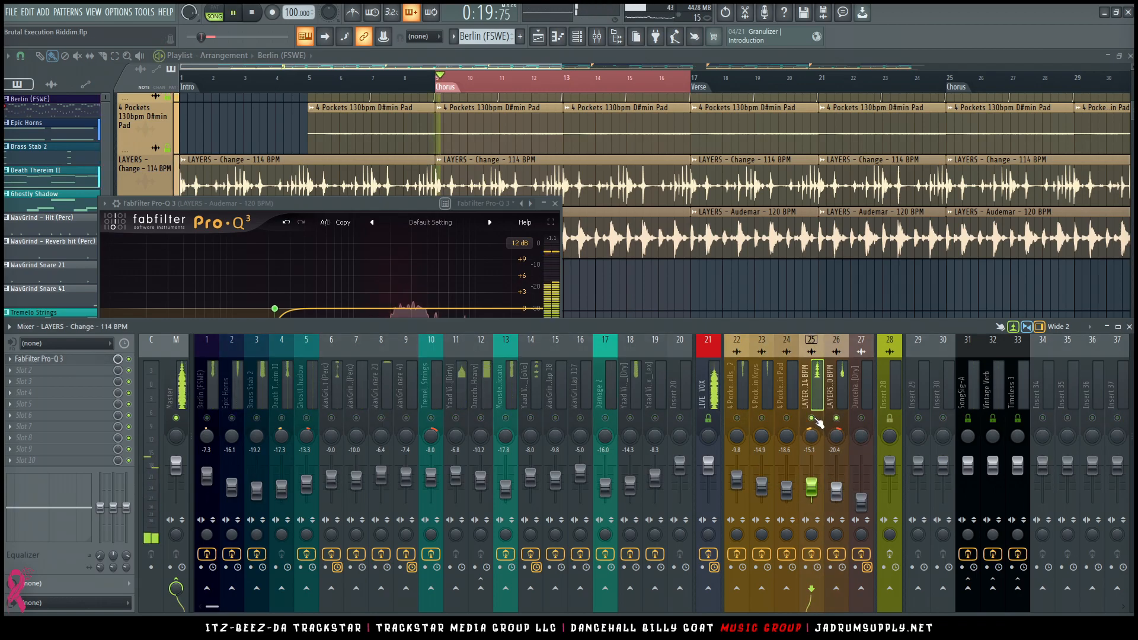
pyautogui.moveTo(811, 436); pyautogui.dragTo(812, 440)
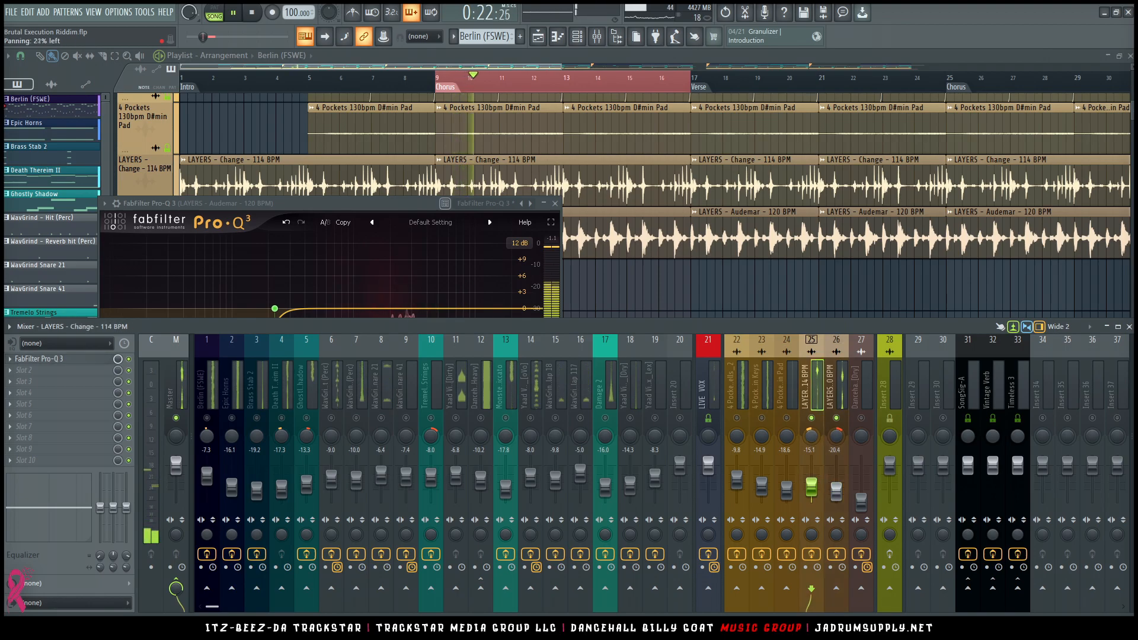
pyautogui.rightClick(811, 419)
pyautogui.rightClick(811, 419)
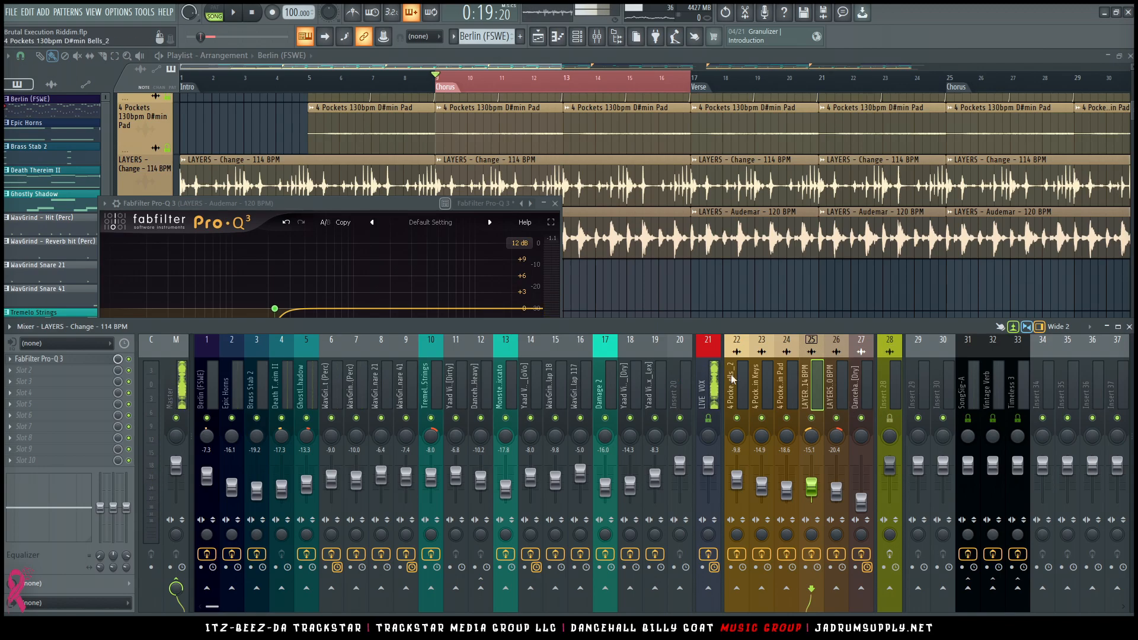
# Lower LAYERS - Change to -18.9 dB and LAYERS - Audemar to -23.4 dB, comparing Change soloed and in the full mix
pyautogui.click(860, 402)
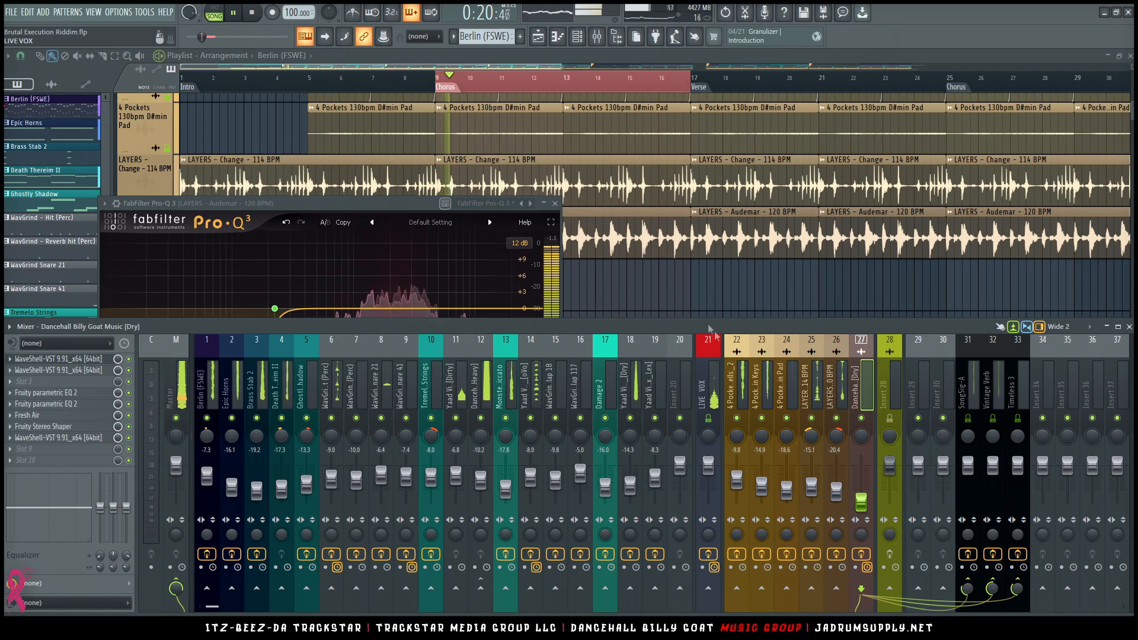
pyautogui.moveTo(824, 392); pyautogui.dragTo(830, 391)
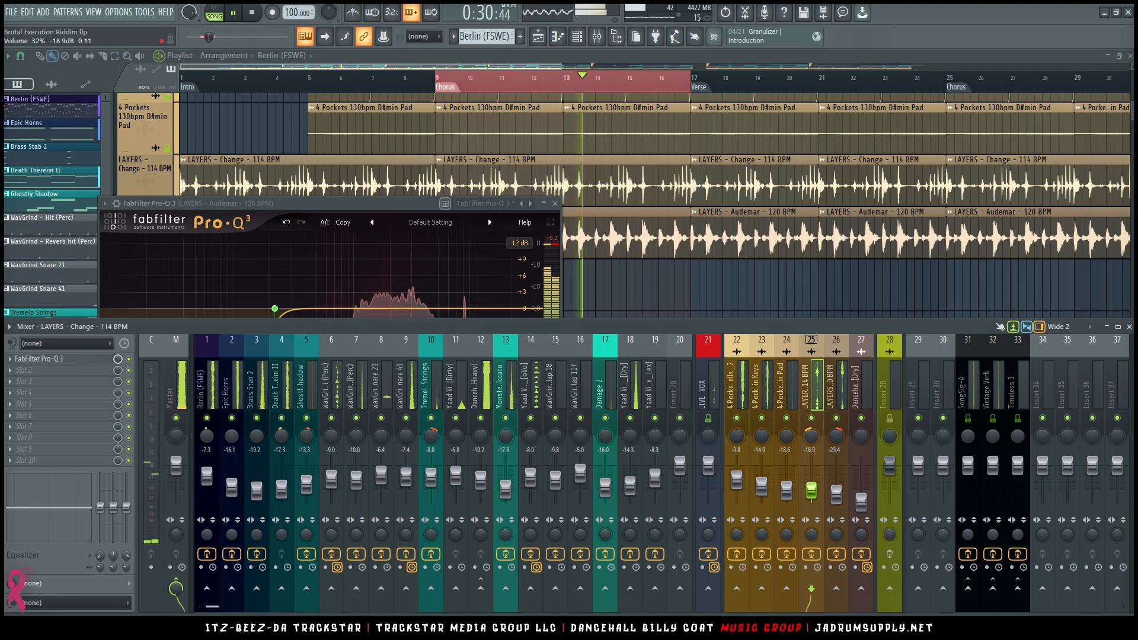
pyautogui.rightClick(812, 418)
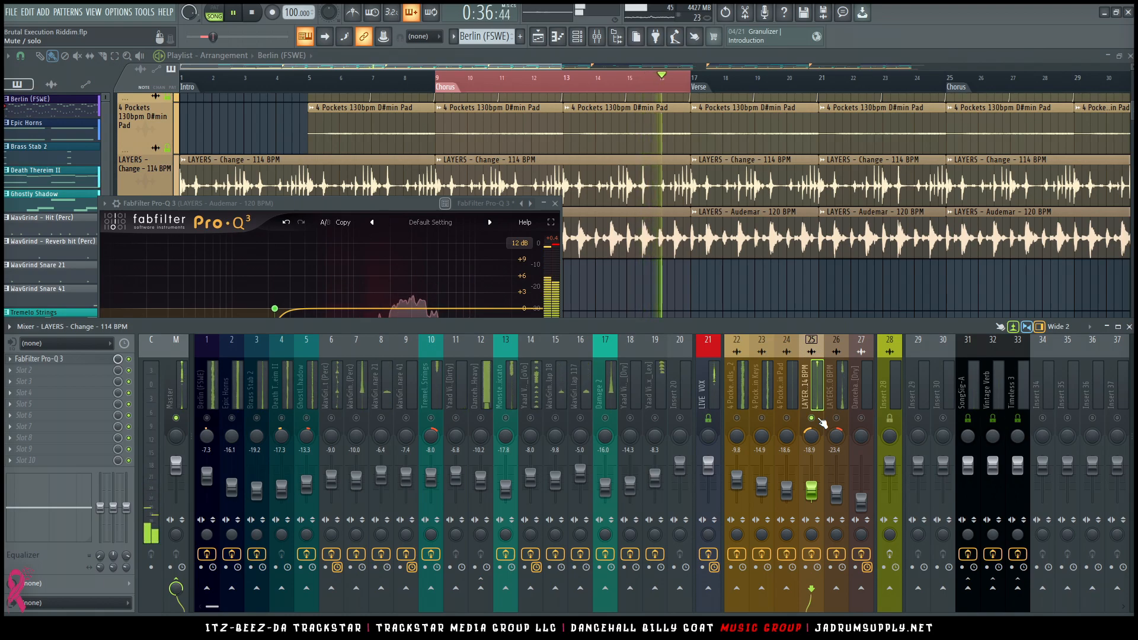
pyautogui.rightClick(811, 418)
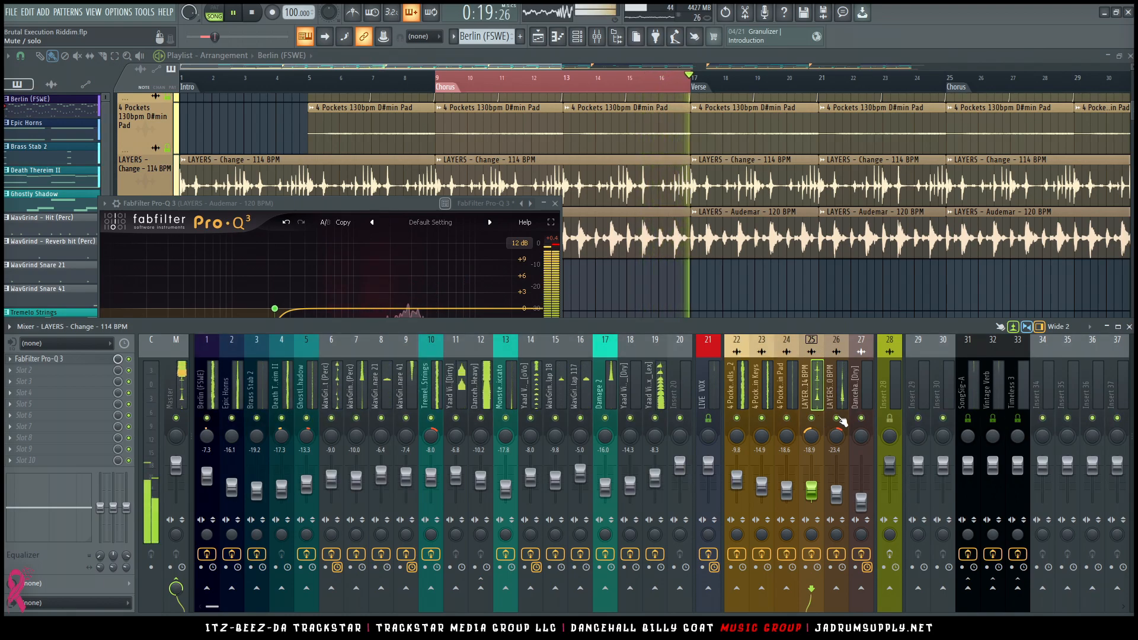
# Lower LAYERS - Change to -20.2 dB and LAYERS - Audemar to about -25.1 dB within the playing mix
pyautogui.click(844, 402)
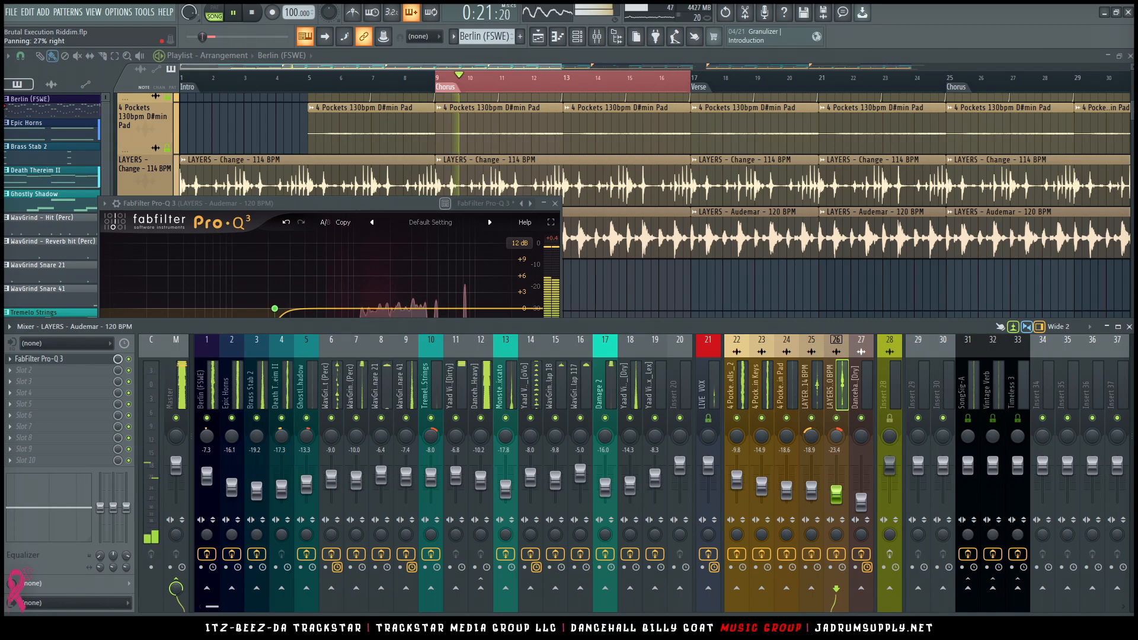
pyautogui.press('F9')
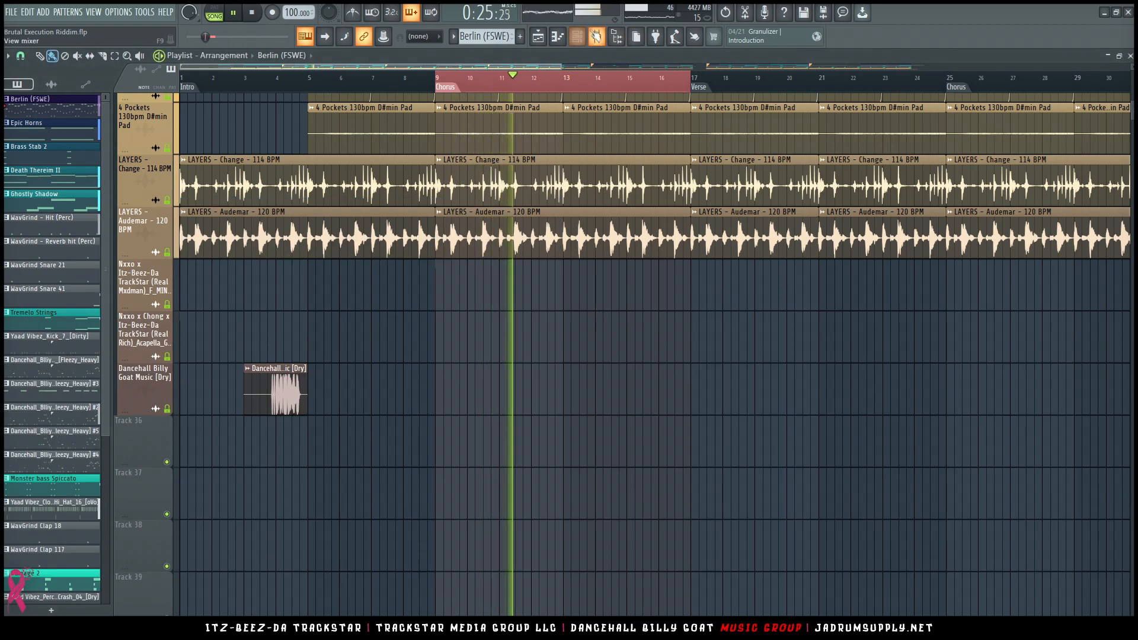
pyautogui.click(577, 36)
pyautogui.click(811, 490)
pyautogui.click(836, 492)
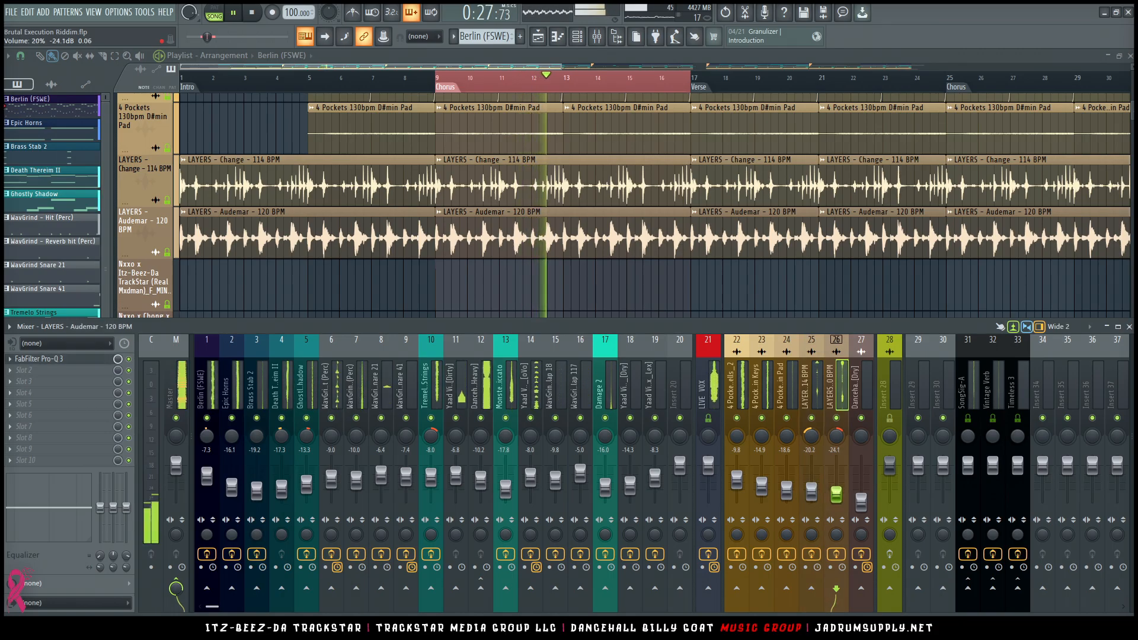
# Replay the song from the intro and balance the Dancehall Billy Goat Music [Dry] track at -8.1 dB
pyautogui.rightClick(456, 288)
pyautogui.keyDown('ctrl'); pyautogui.rightClick(446, 287); pyautogui.keyUp('ctrl')
pyautogui.moveTo(254, 82); pyautogui.dragTo(13, 90)
pyautogui.keyDown('ctrl'); pyautogui.scroll(5, 231, 425); pyautogui.keyUp('ctrl')
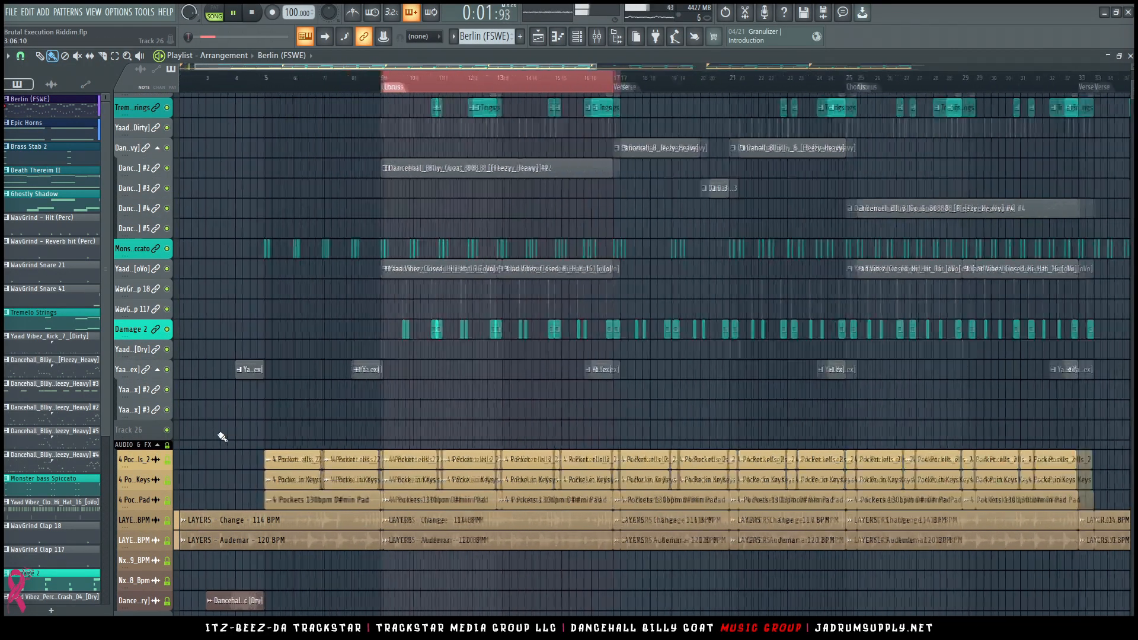
pyautogui.keyDown('alt'); pyautogui.scroll(4, 222, 417); pyautogui.keyUp('alt')
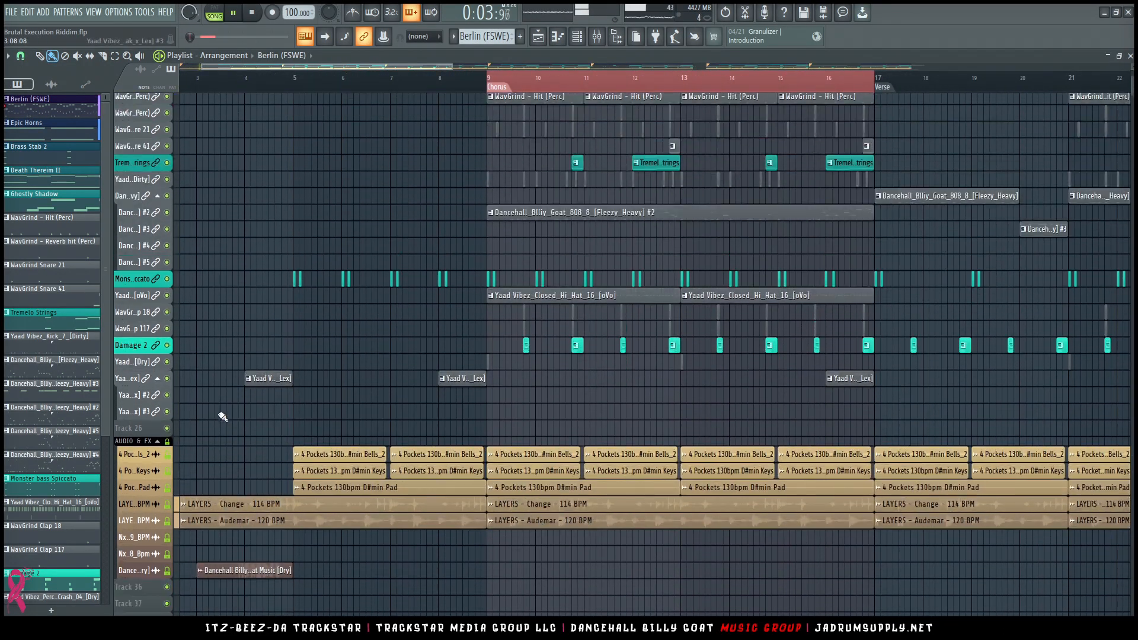
pyautogui.press('F9')
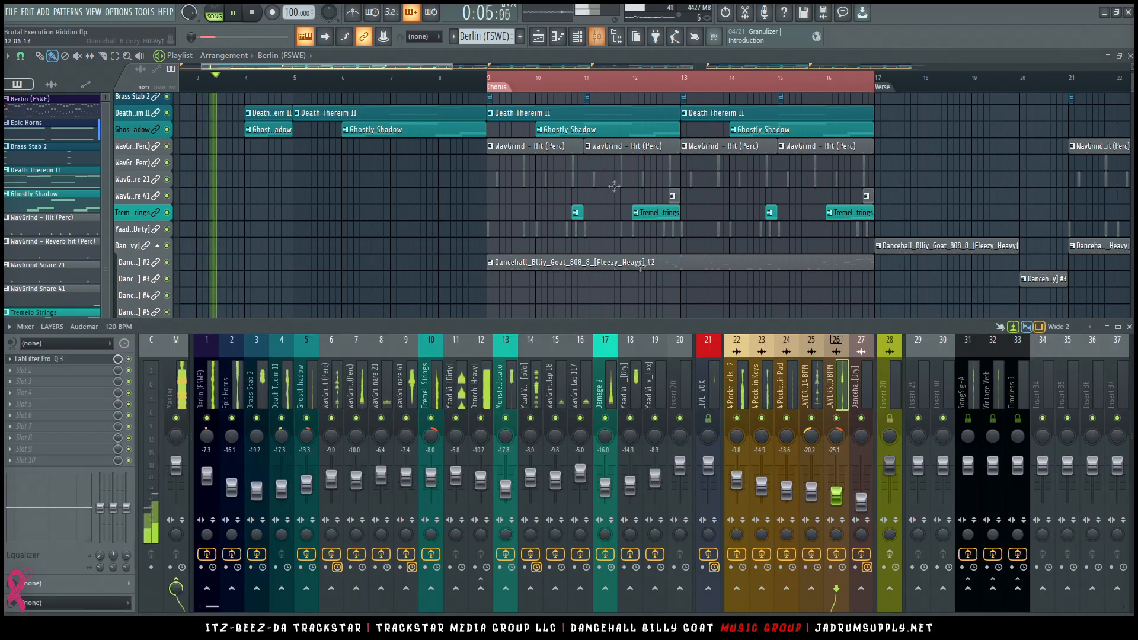
pyautogui.moveTo(861, 483); pyautogui.dragTo(866, 477)
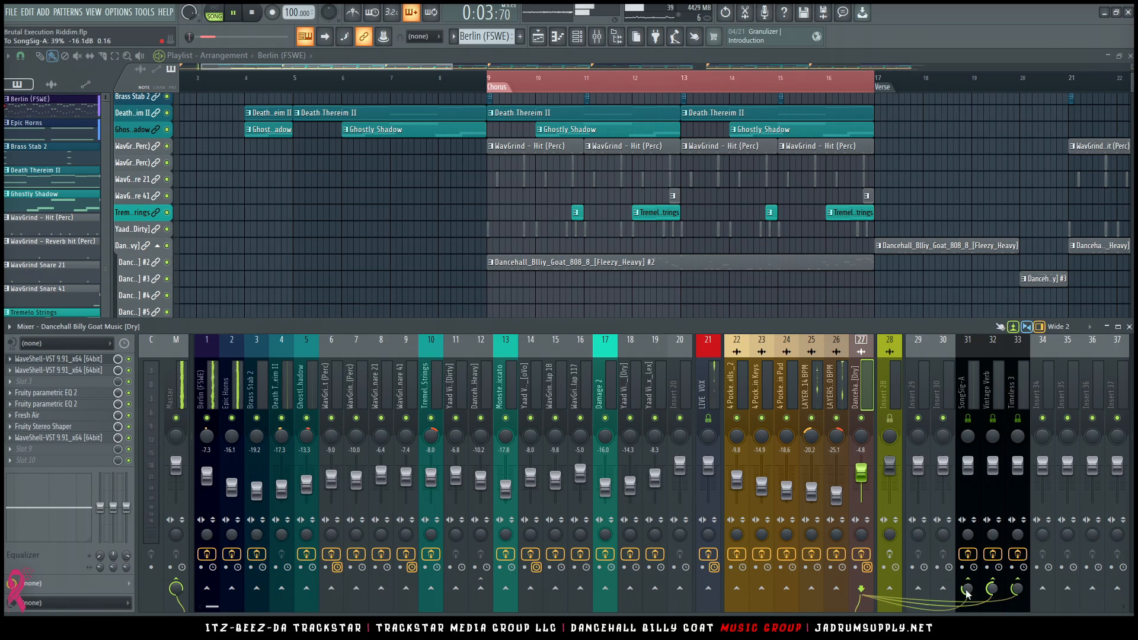
pyautogui.rightClick(858, 377)
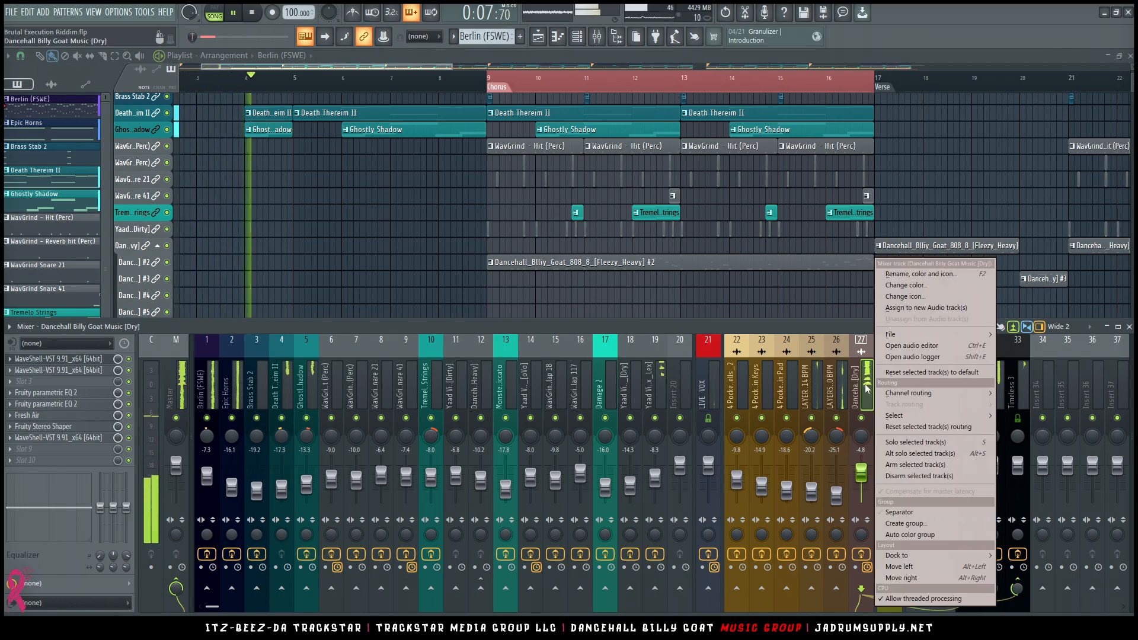
pyautogui.click(859, 379)
pyautogui.moveTo(865, 469); pyautogui.dragTo(861, 477)
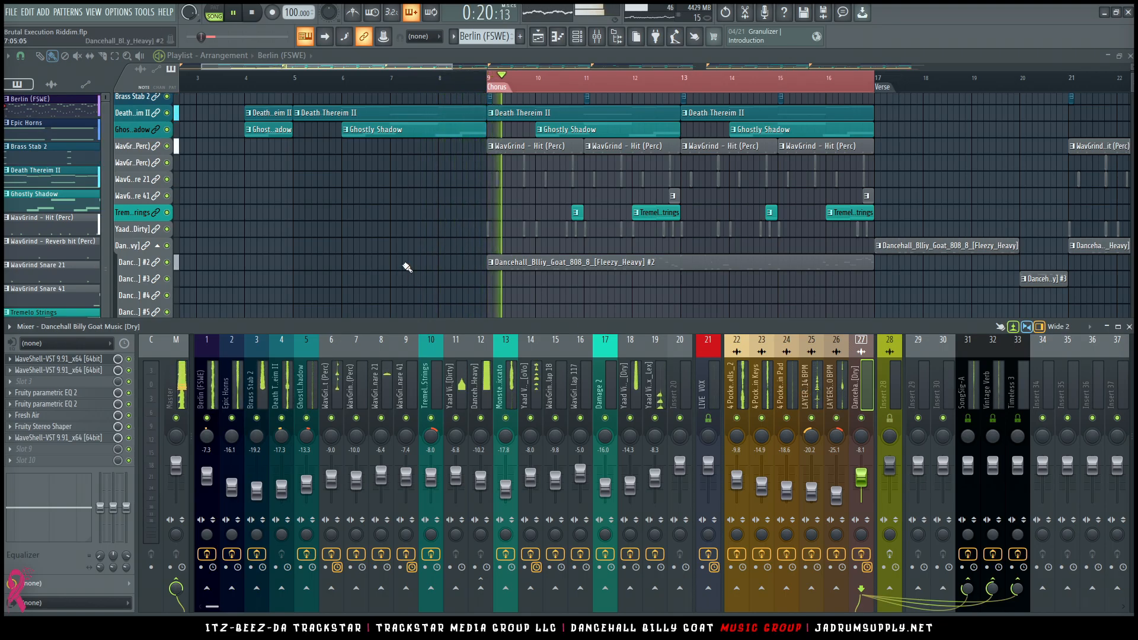
# Stop playback and load the TMG_Mastering Chain track state onto the Master track
pyautogui.press('F9')
pyautogui.keyDown('ctrl'); pyautogui.rightClick(431, 181); pyautogui.keyUp('ctrl')
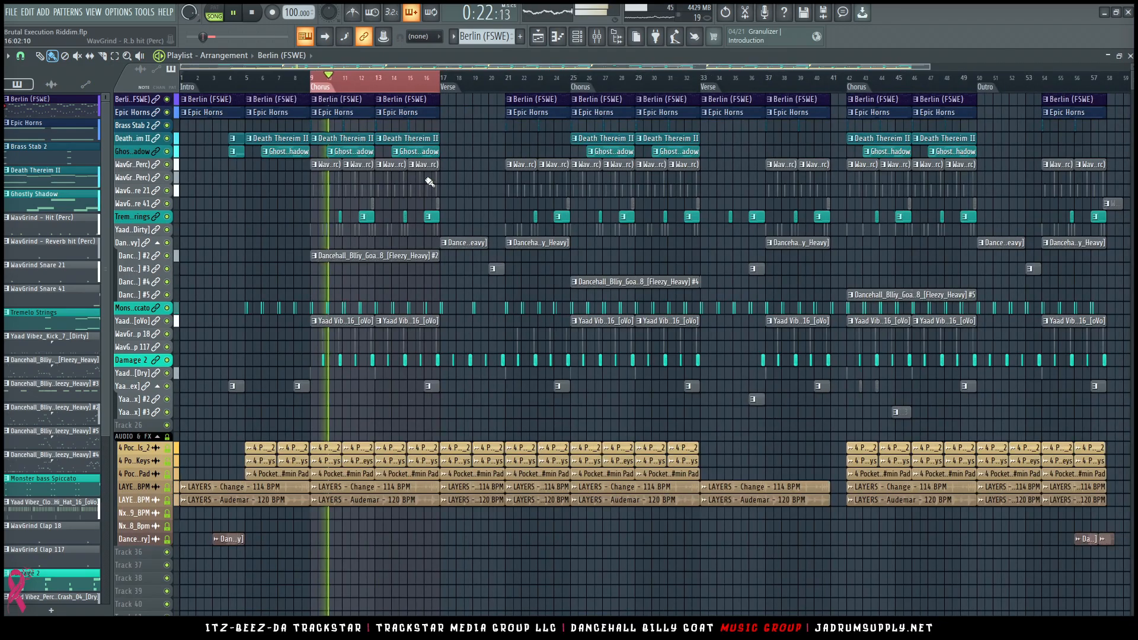
pyautogui.scroll(-2, 433, 92)
pyautogui.click(580, 38)
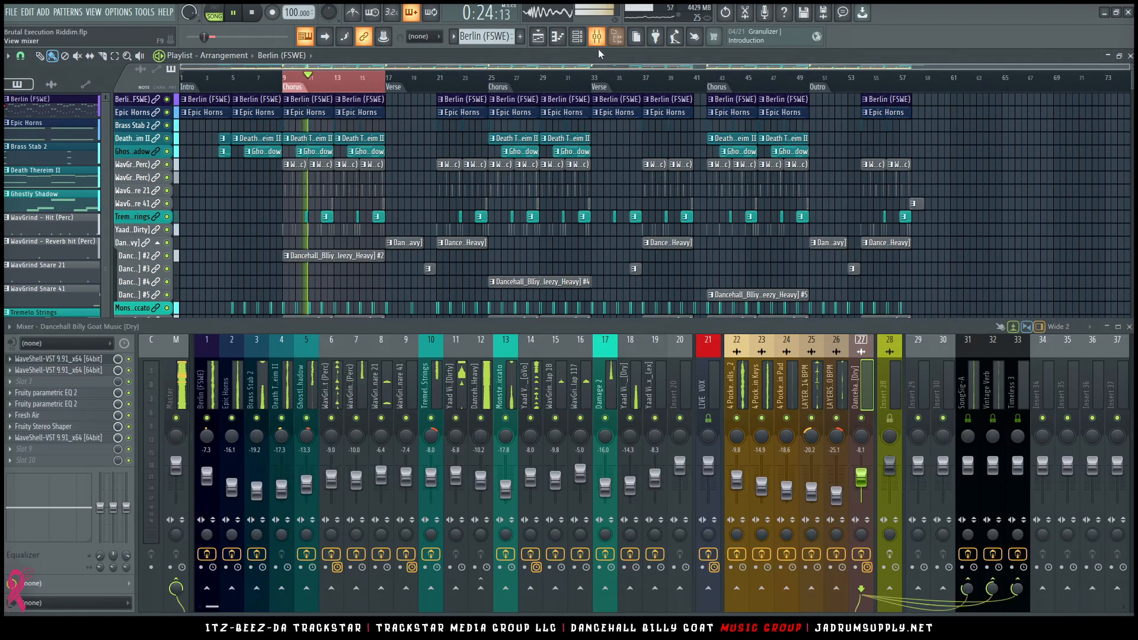
pyautogui.press('space')
pyautogui.click(179, 394)
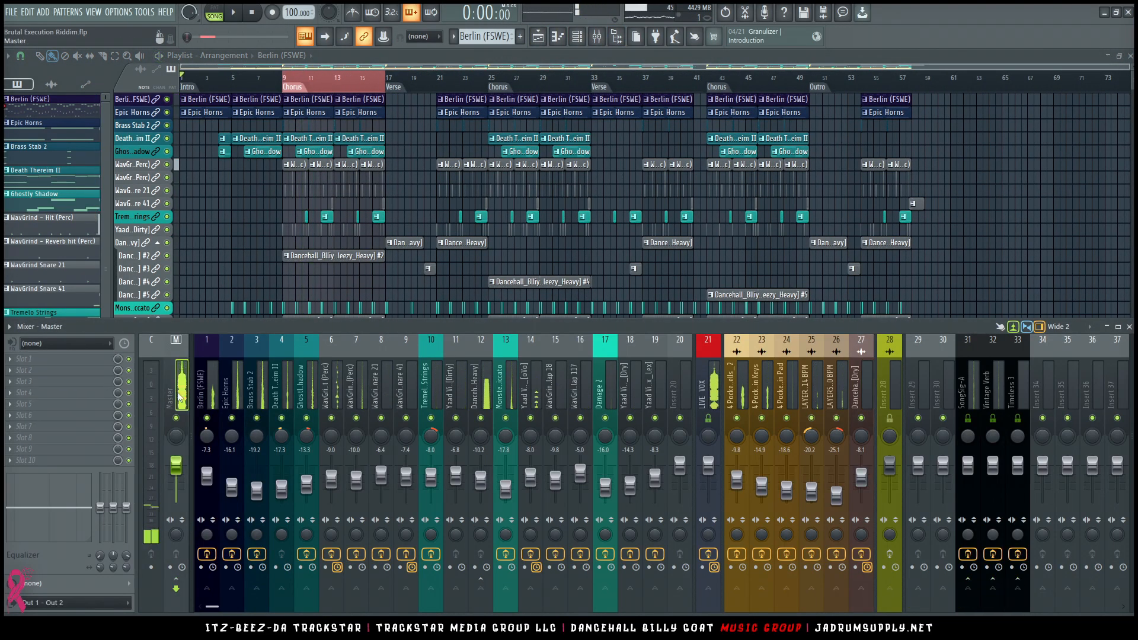
pyautogui.rightClick(180, 379)
pyautogui.moveTo(289, 334)
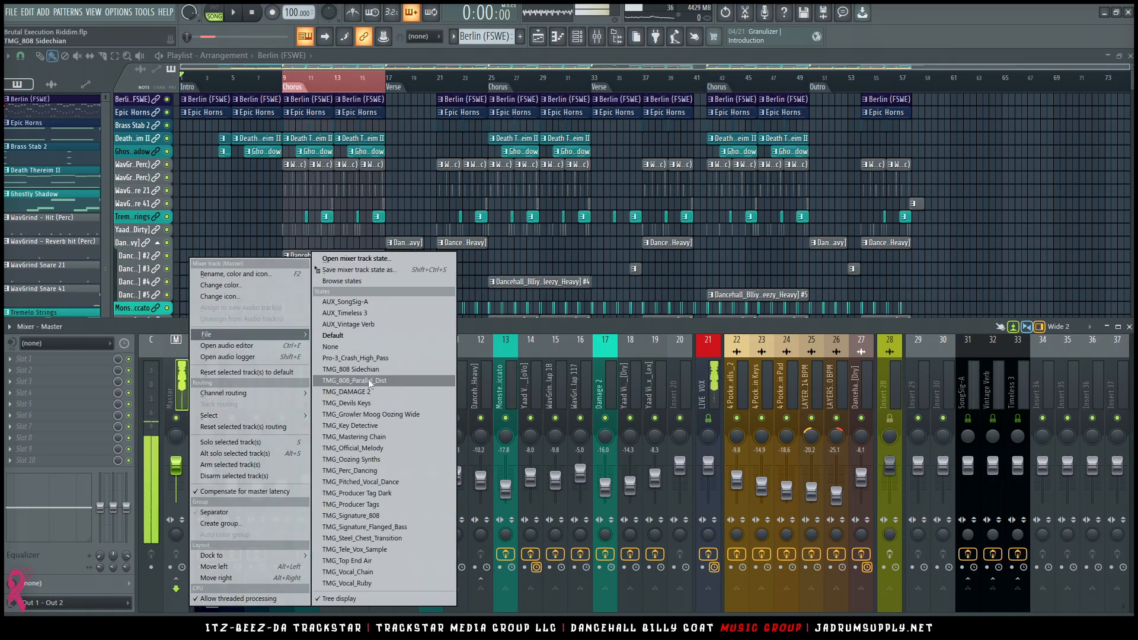
pyautogui.click(390, 439)
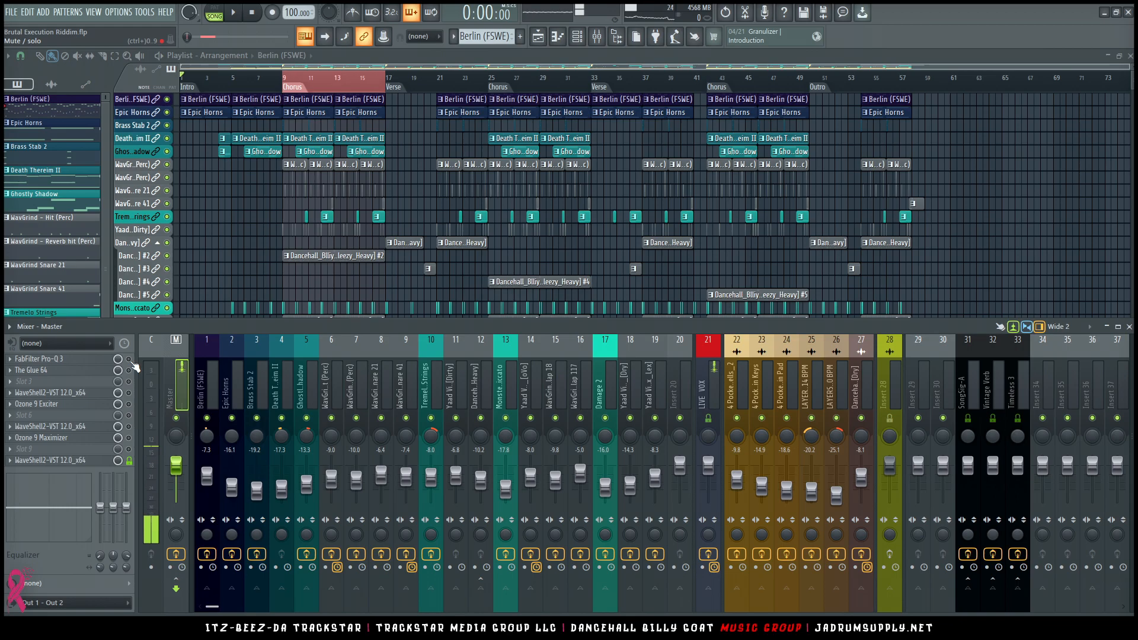
# Enable the Master chain's effects and open its Ozone 9 Exciter with the chorus playing
pyautogui.click(138, 404)
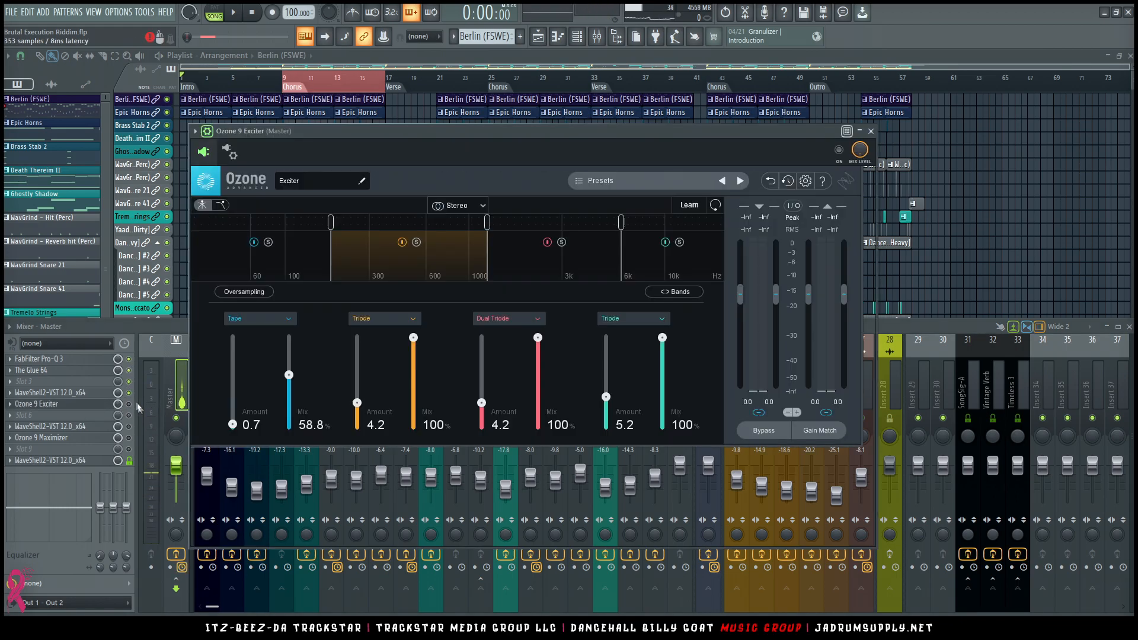
pyautogui.moveTo(534, 138); pyautogui.dragTo(556, 117)
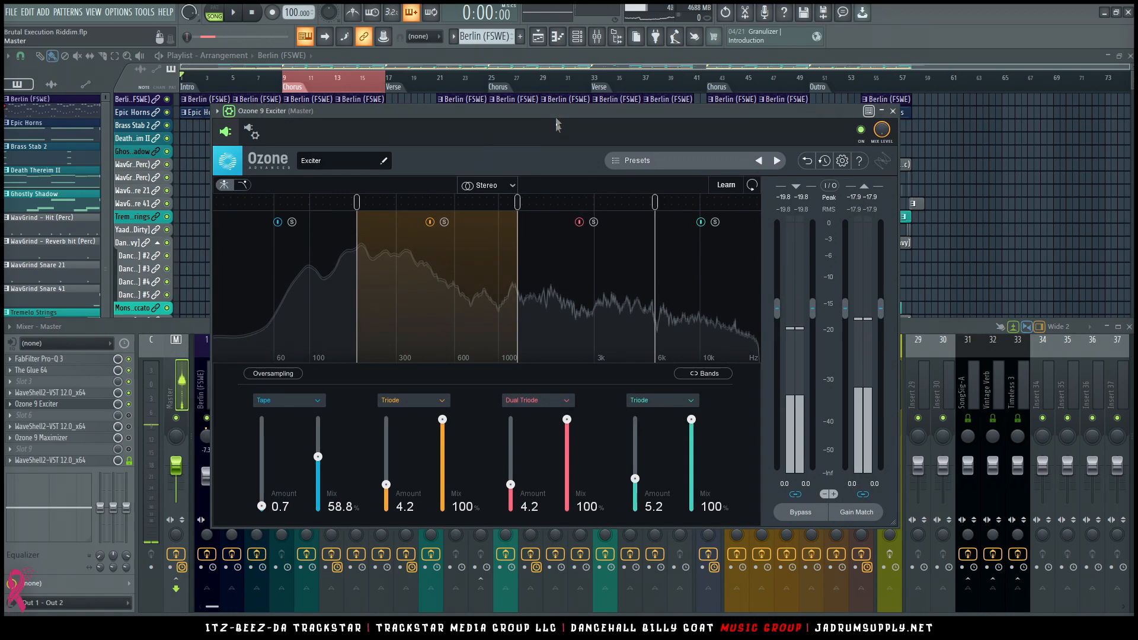
pyautogui.press('space')
# Move the Exciter's highest crossover slightly lower and set the fourth band's mode to Retro
pyautogui.moveTo(655, 201); pyautogui.dragTo(647, 202)
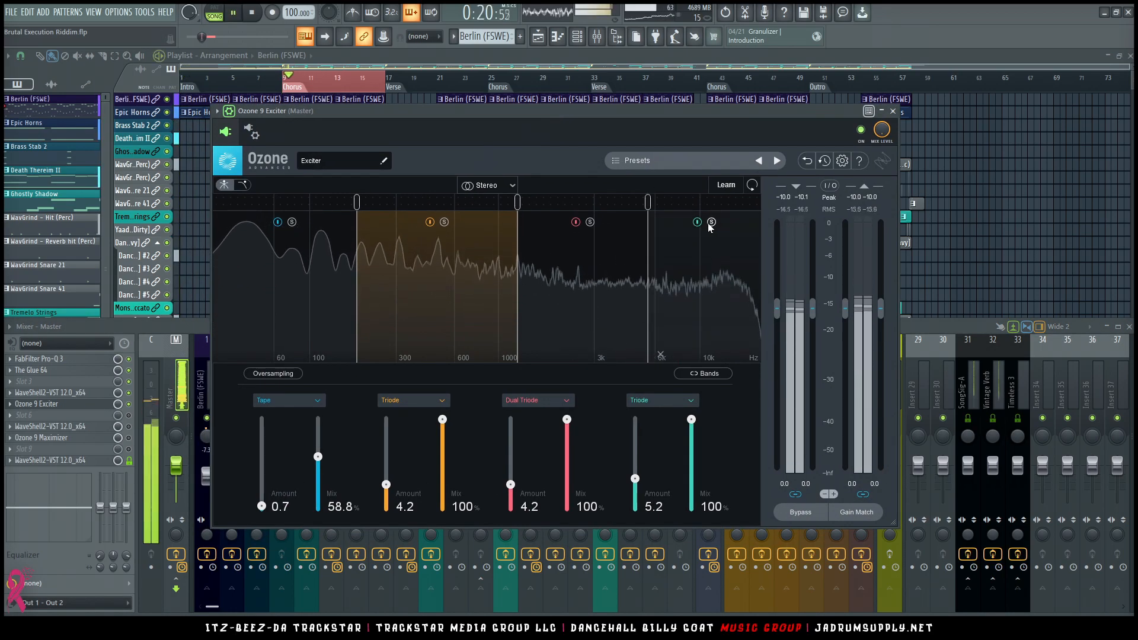
pyautogui.click(646, 402)
pyautogui.click(638, 433)
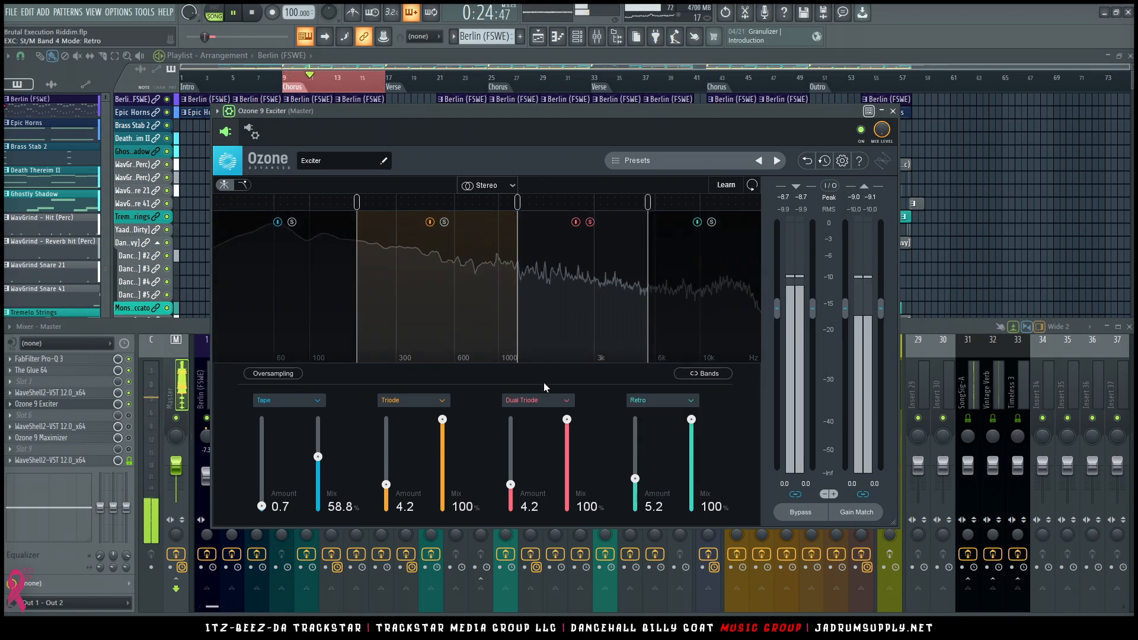
# Set the Exciter's third and second bands to Tape mode, soloing each band to audition it
pyautogui.click(531, 406)
pyautogui.click(514, 447)
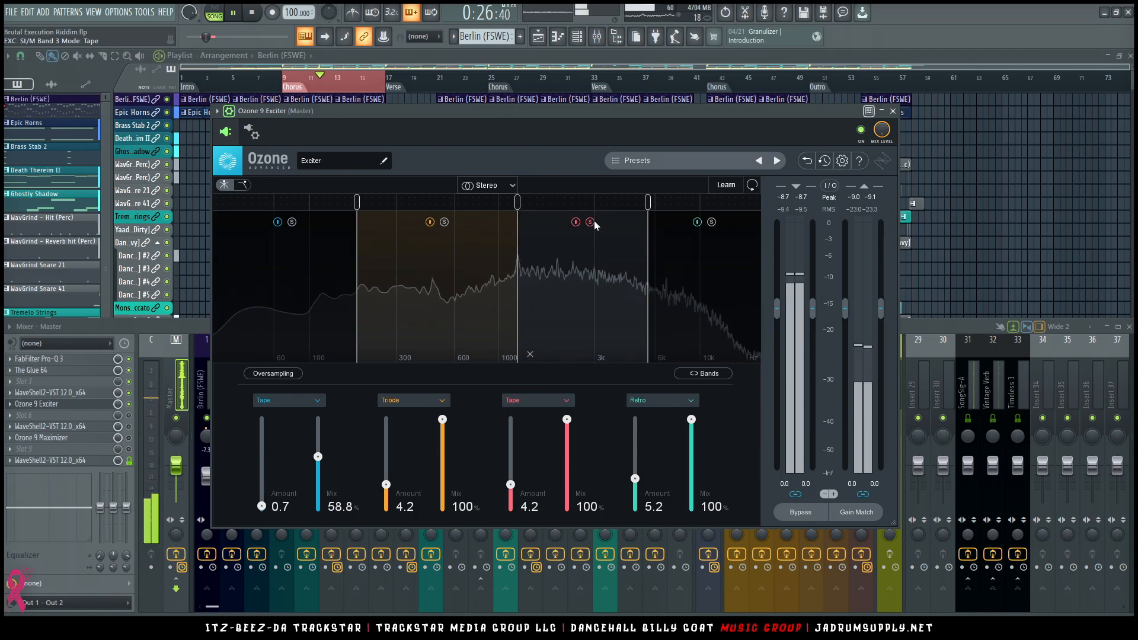
pyautogui.click(444, 222)
pyautogui.click(401, 404)
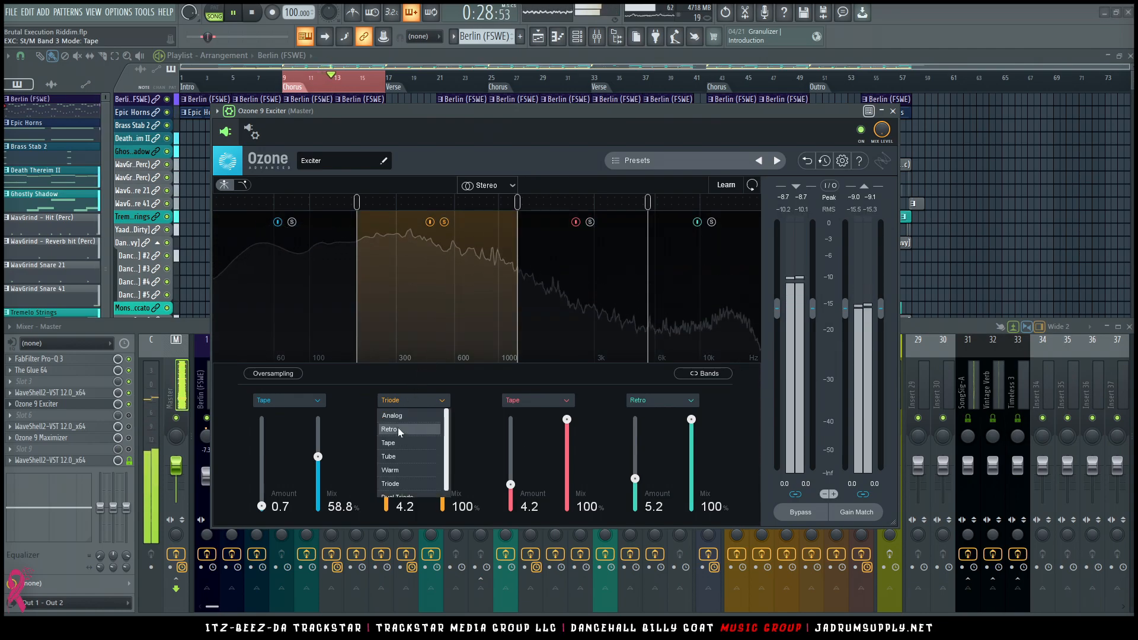
pyautogui.click(390, 439)
pyautogui.click(445, 222)
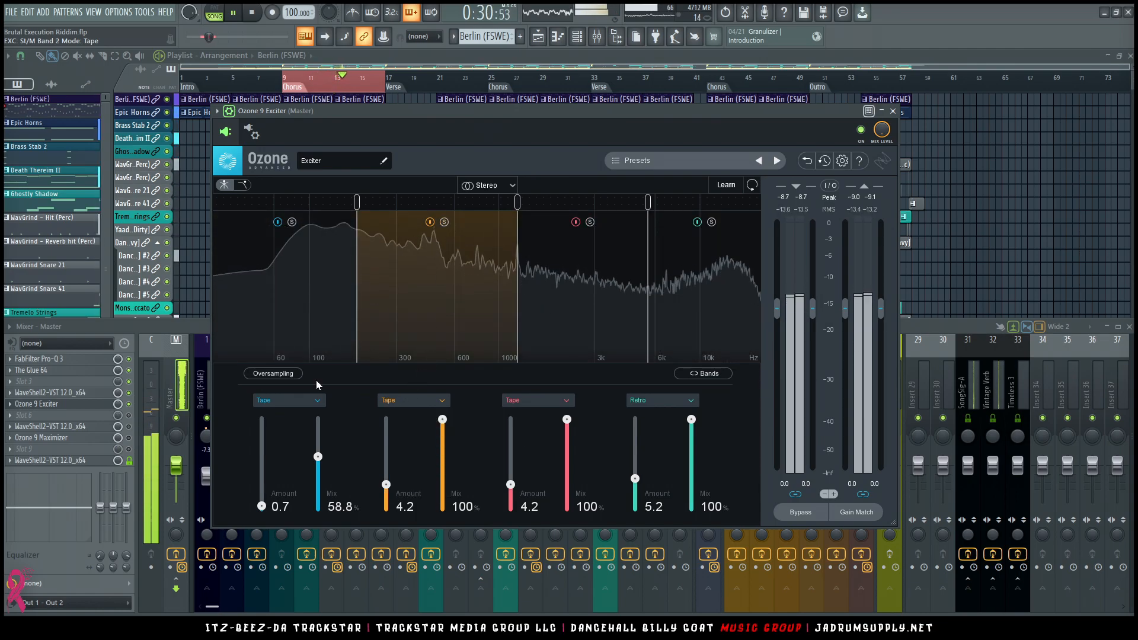
# Set the Exciter's first band to Tape with 100% mix and an amount of 1.8, with oversampling on
pyautogui.click(302, 401)
pyautogui.click(296, 441)
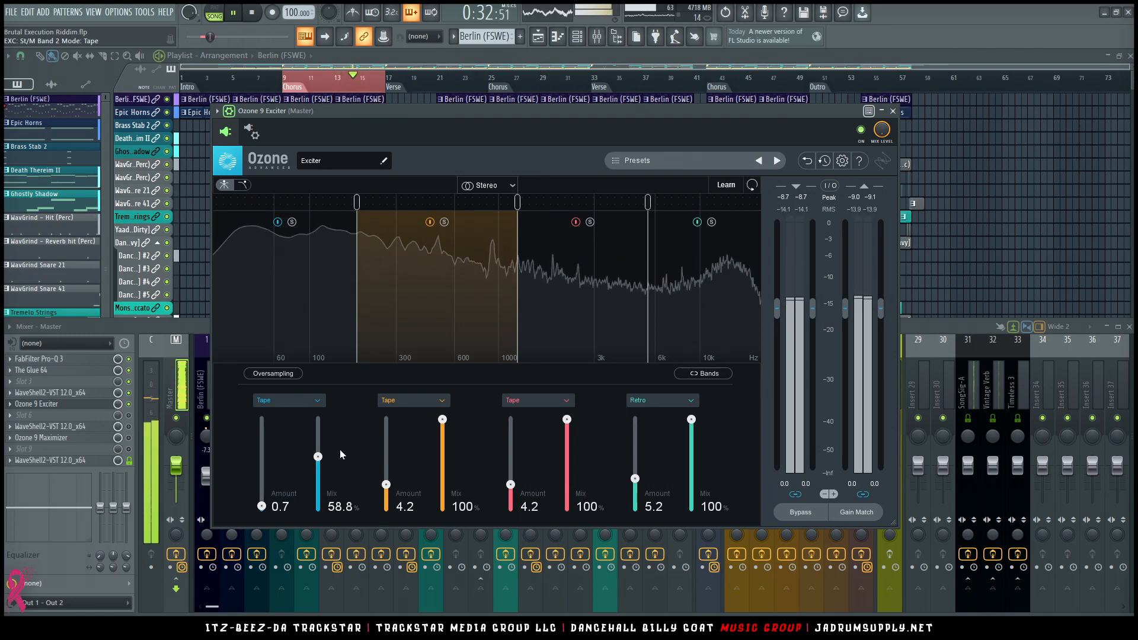
pyautogui.moveTo(317, 454); pyautogui.dragTo(324, 358)
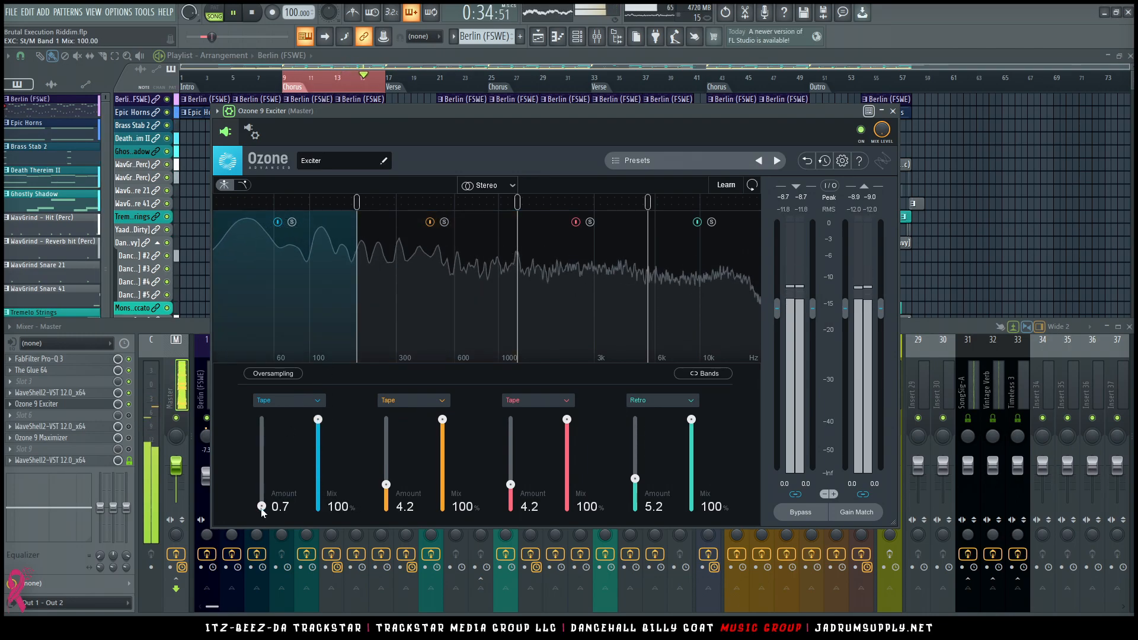
pyautogui.moveTo(261, 506); pyautogui.dragTo(261, 500)
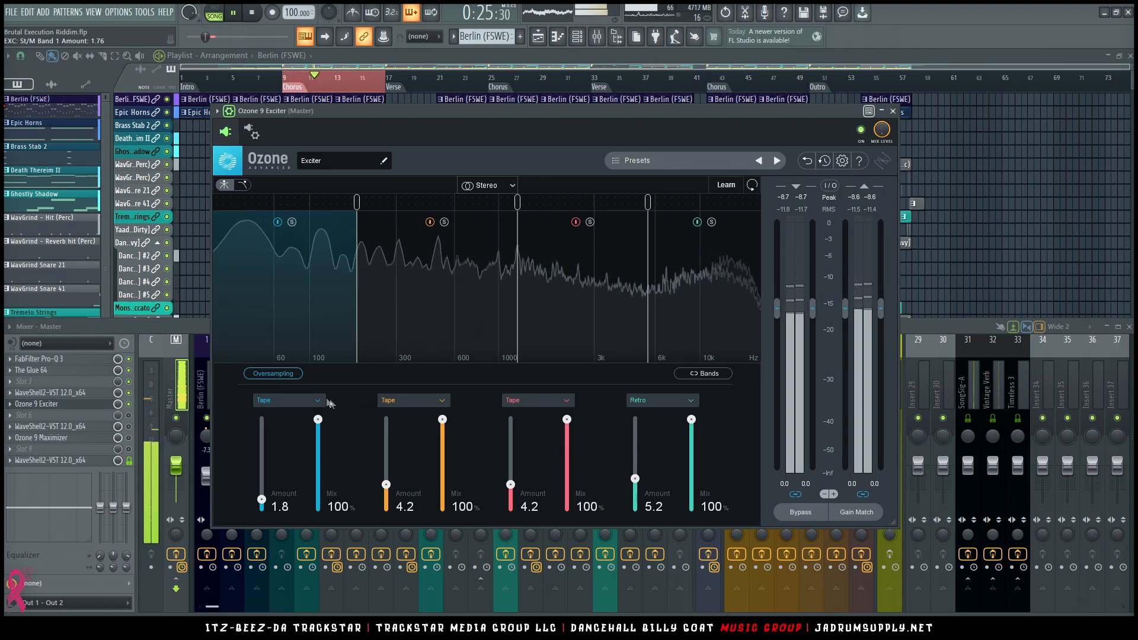
# Insert FabFilter Pro-Q 3 in the first effect slot of the Dancehall_Blliy_Goat_808_8_[Fleezy_Heavy] mixer track
pyautogui.click(188, 329)
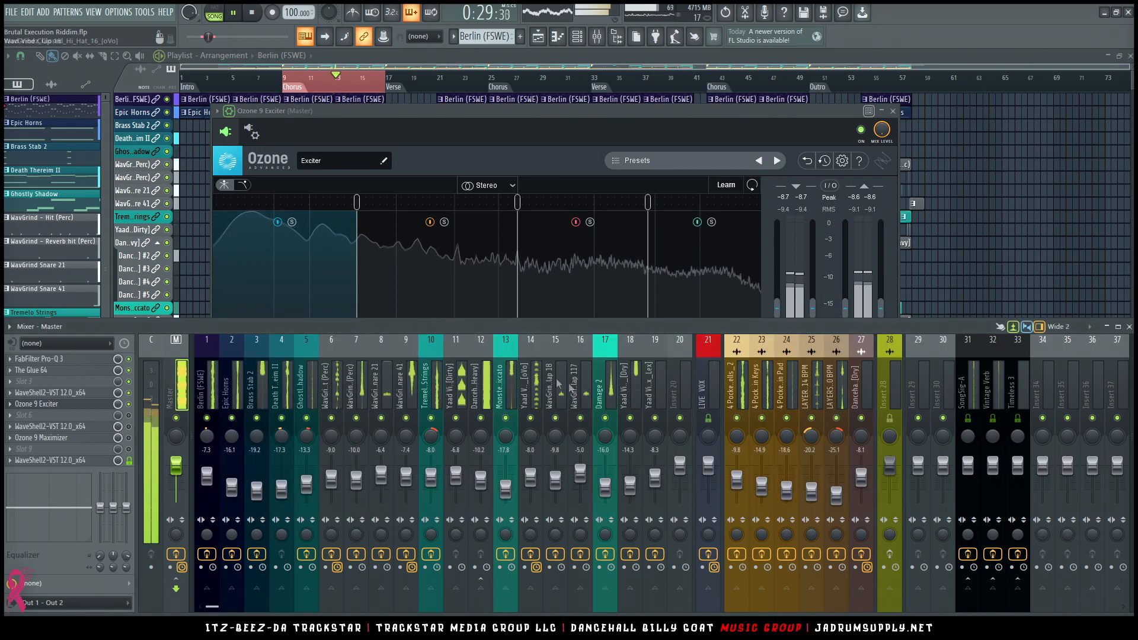
pyautogui.click(472, 389)
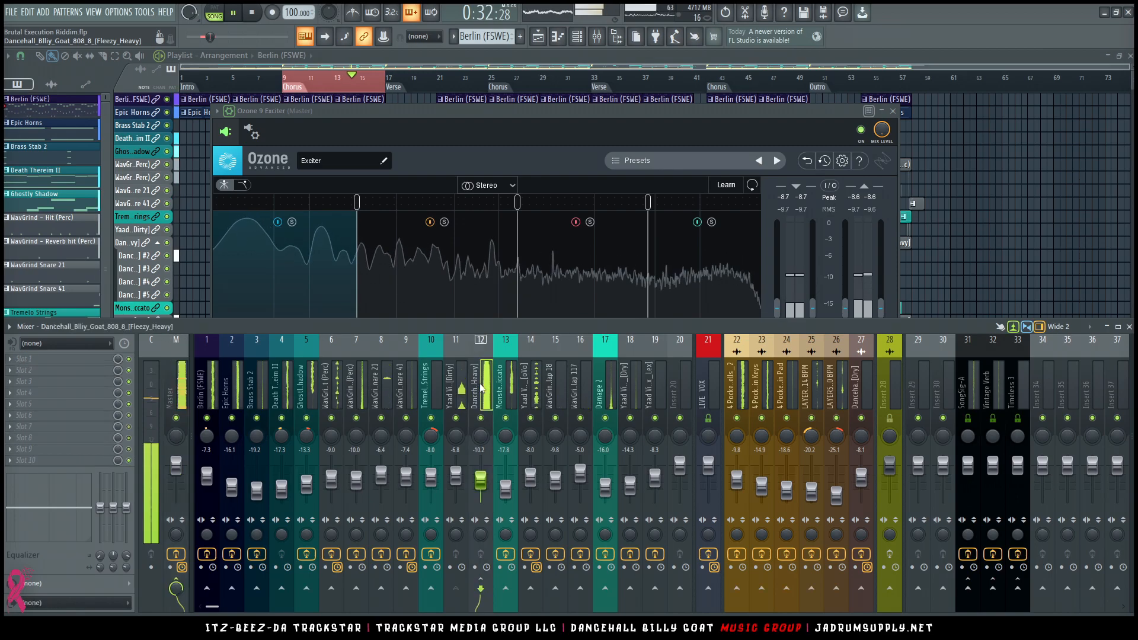
pyautogui.click(82, 363)
pyautogui.moveTo(341, 167)
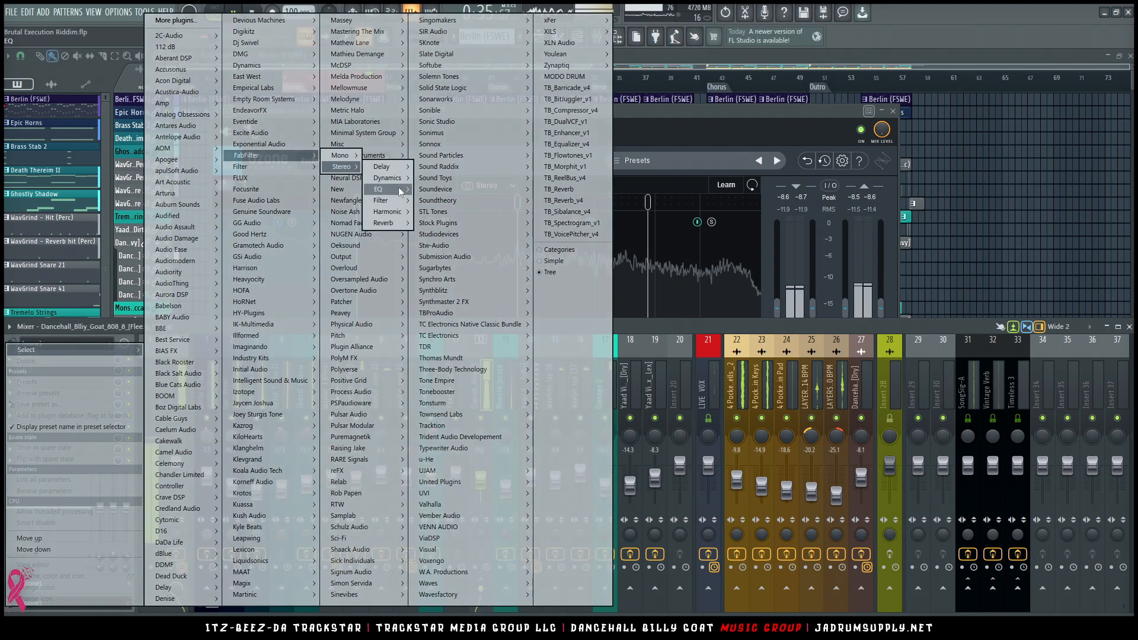
pyautogui.moveTo(398, 187)
pyautogui.click(455, 222)
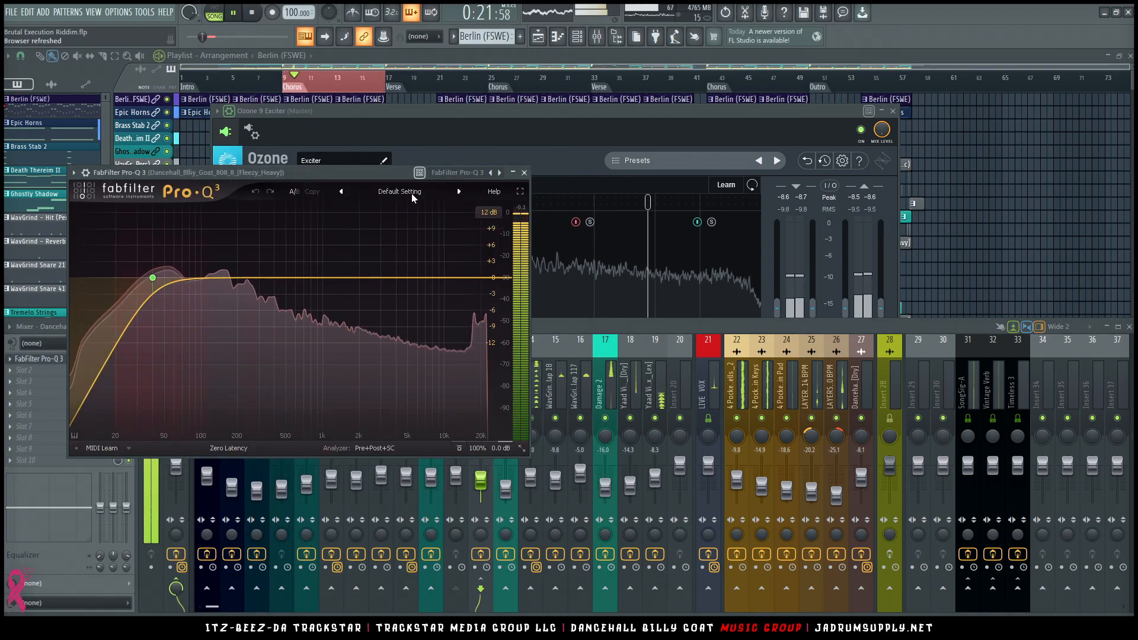
# Load the 808 [Mud_&_Rumble_Removal] bass preset in the 808 track's Pro-Q 3
pyautogui.click(400, 192)
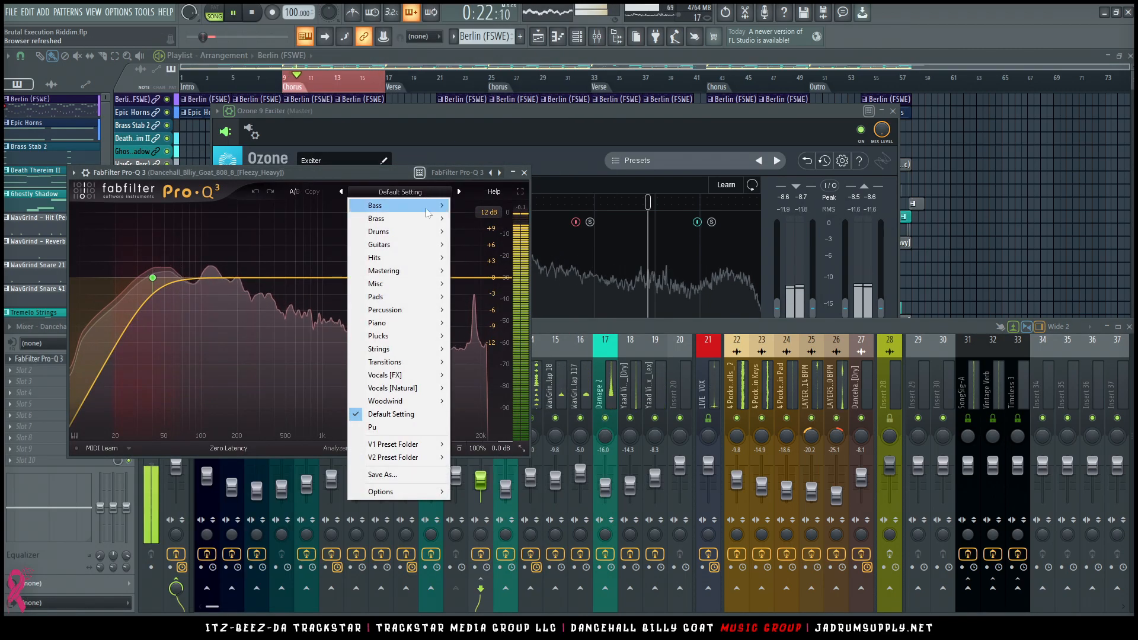
pyautogui.moveTo(441, 206)
pyautogui.moveTo(485, 205)
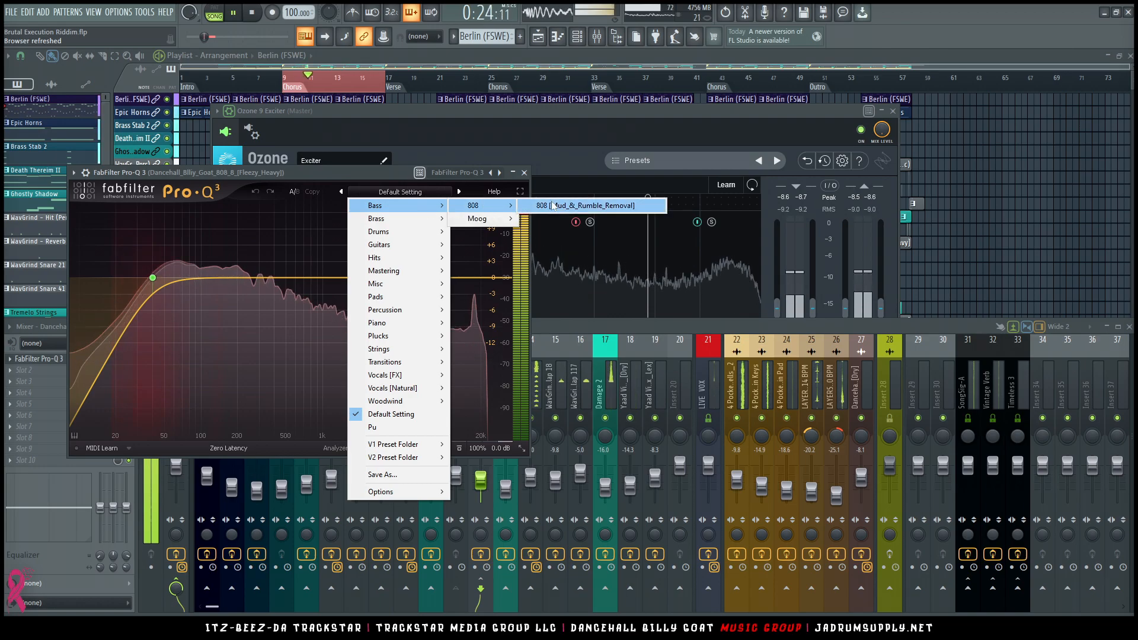
pyautogui.click(539, 205)
# Set the 808 Pro-Q 3's Stereo Side Chain input to 1 in its processing connections and return to the EQ display
pyautogui.click(73, 172)
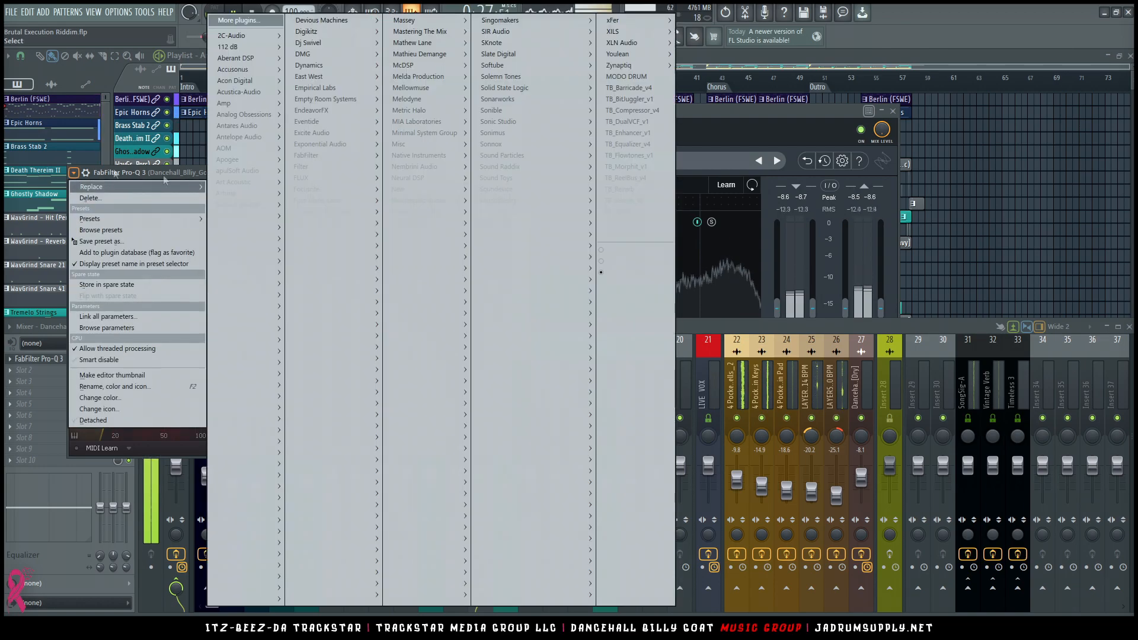
pyautogui.click(88, 174)
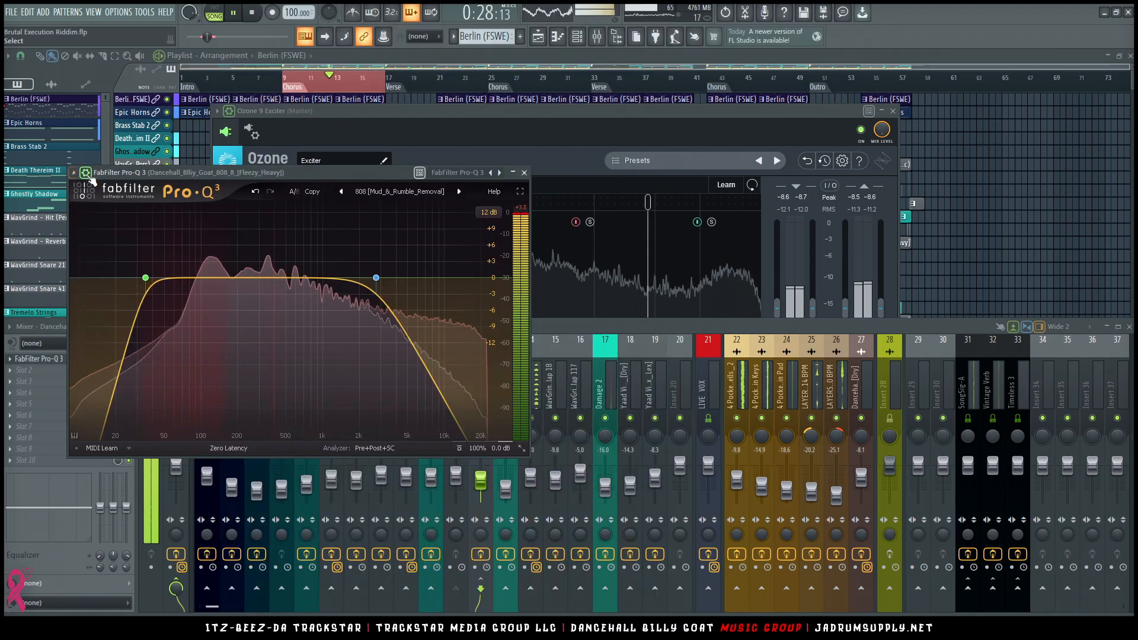
pyautogui.click(88, 174)
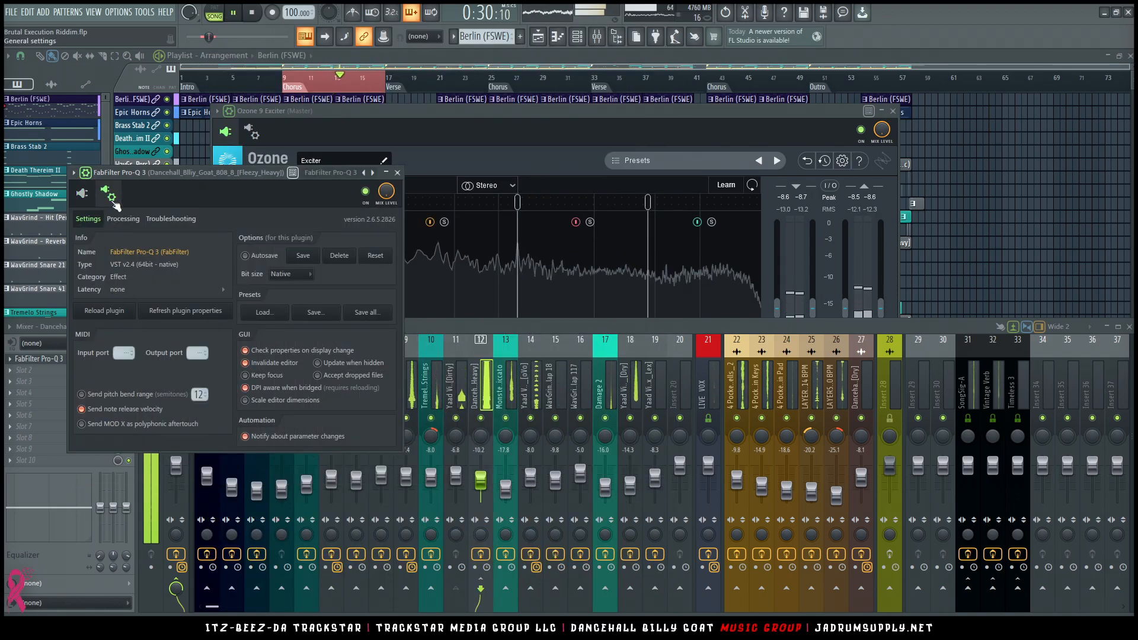
pyautogui.click(116, 219)
pyautogui.click(105, 363)
pyautogui.click(128, 388)
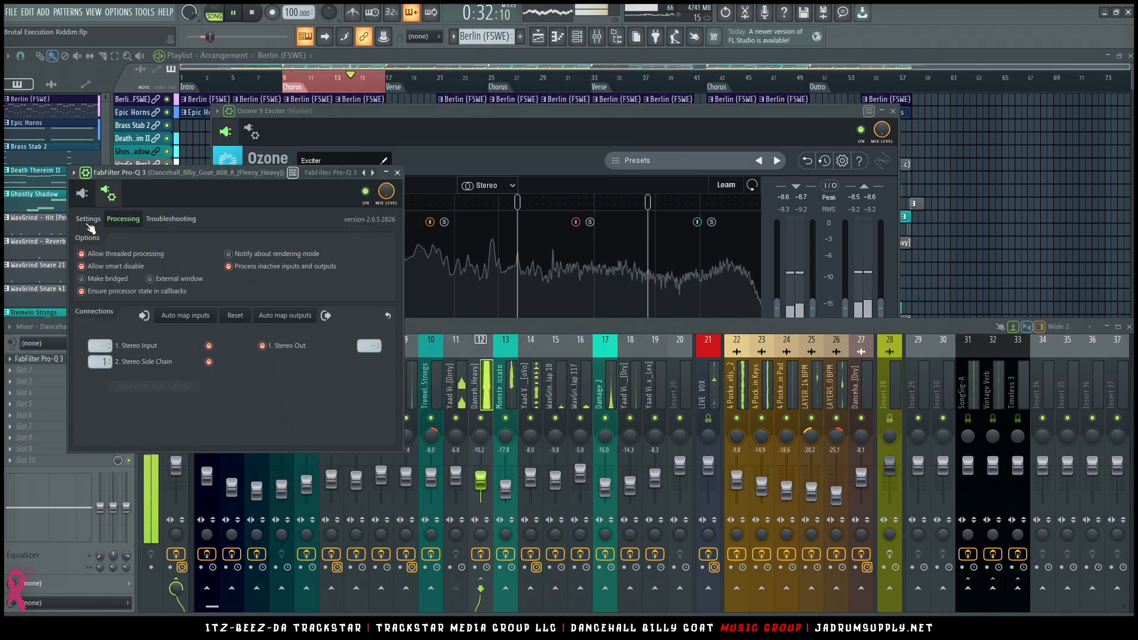
pyautogui.click(82, 192)
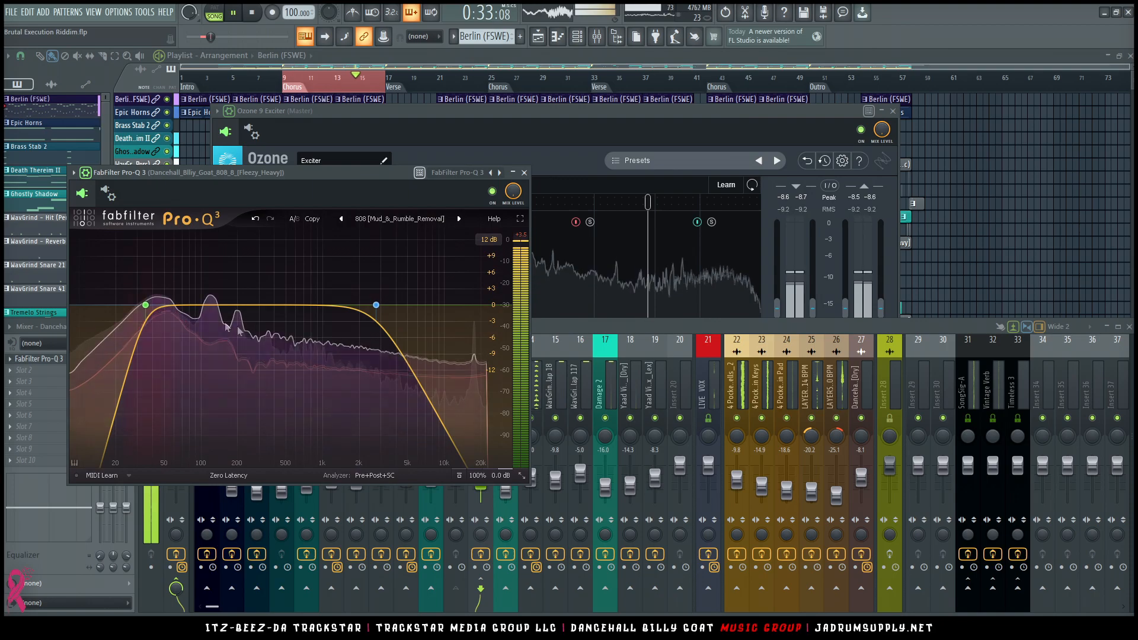
# Add a bell band at about 57.5 Hz to the 808's Pro-Q 3, with -3.45 dB gain and a Q of about 2.2
pyautogui.click(172, 306)
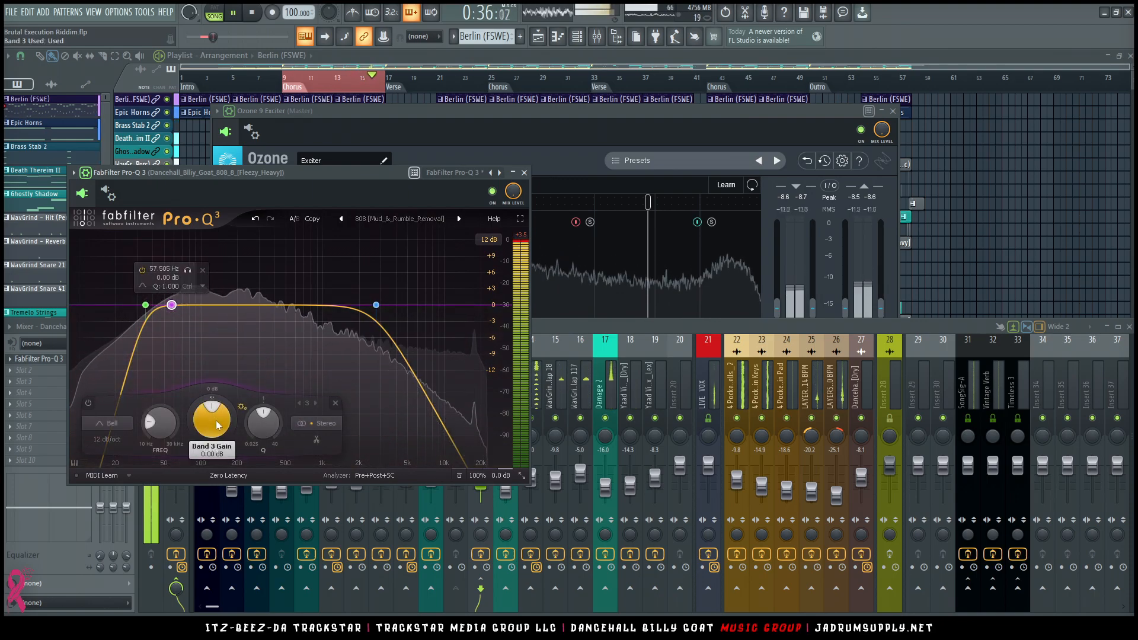
pyautogui.write('-3')
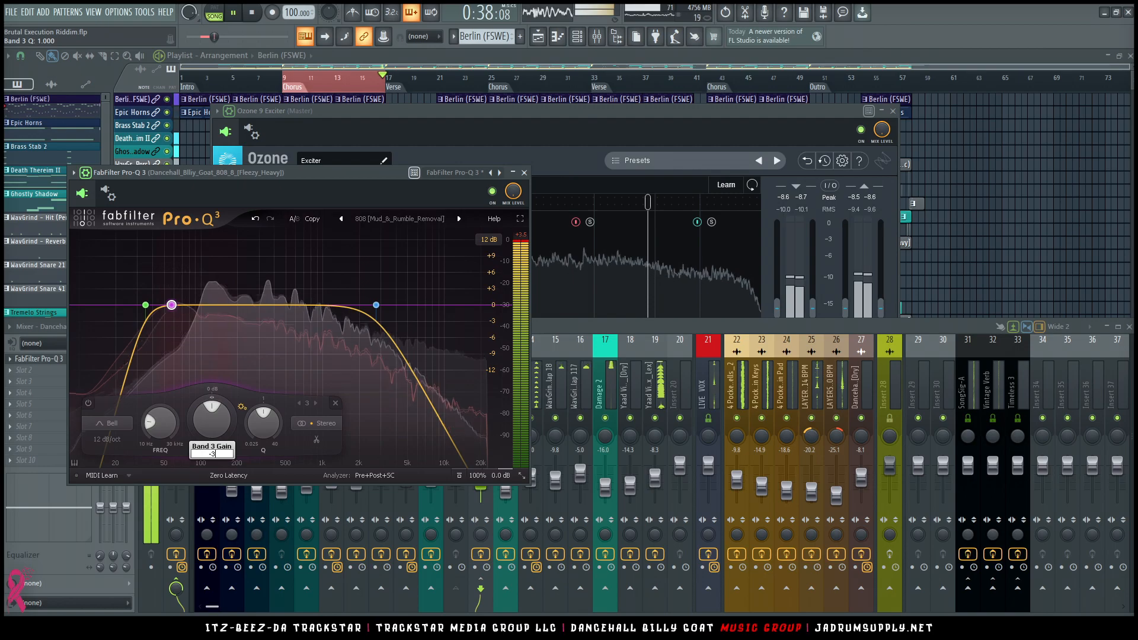
pyautogui.press('Return')
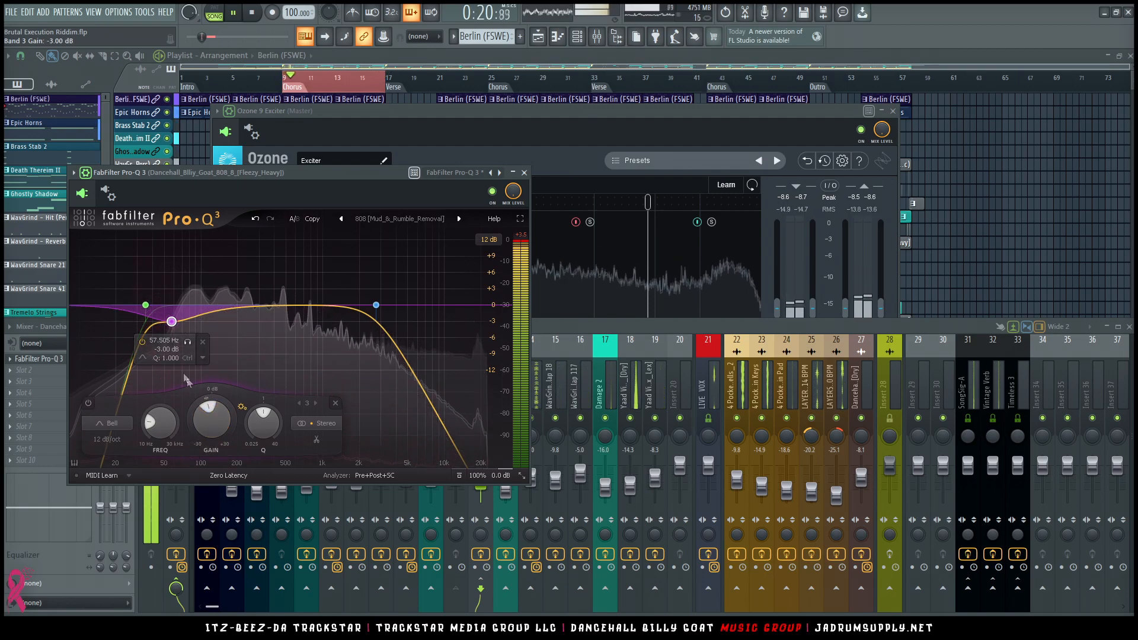
pyautogui.scroll(4, 171, 320)
pyautogui.moveTo(171, 318); pyautogui.dragTo(170, 320)
pyautogui.scroll(2, 170, 323)
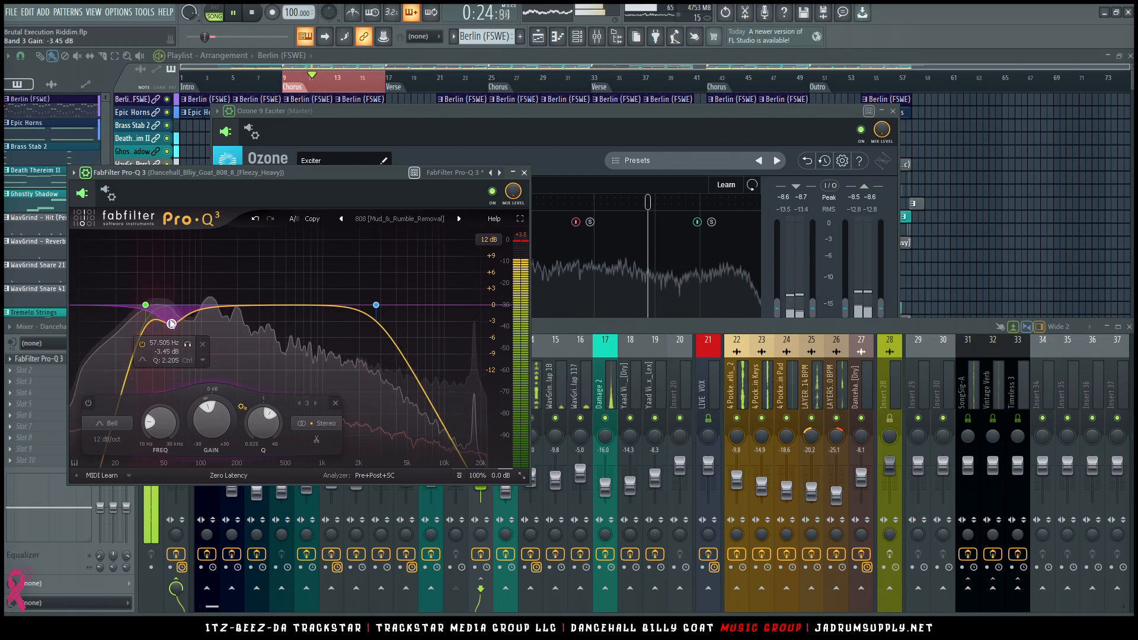
# Set the 808 EQ's low cut to 29 Hz with an 18 dB/oct slope
pyautogui.click(146, 306)
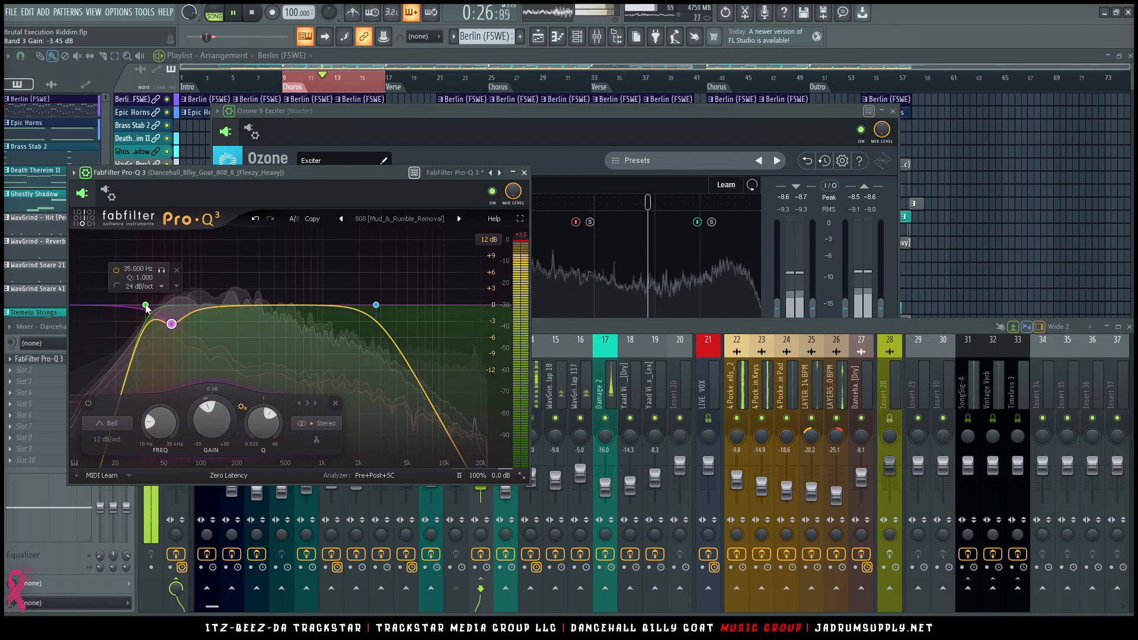
pyautogui.scroll(-1, 146, 306)
pyautogui.moveTo(146, 306); pyautogui.dragTo(136, 306)
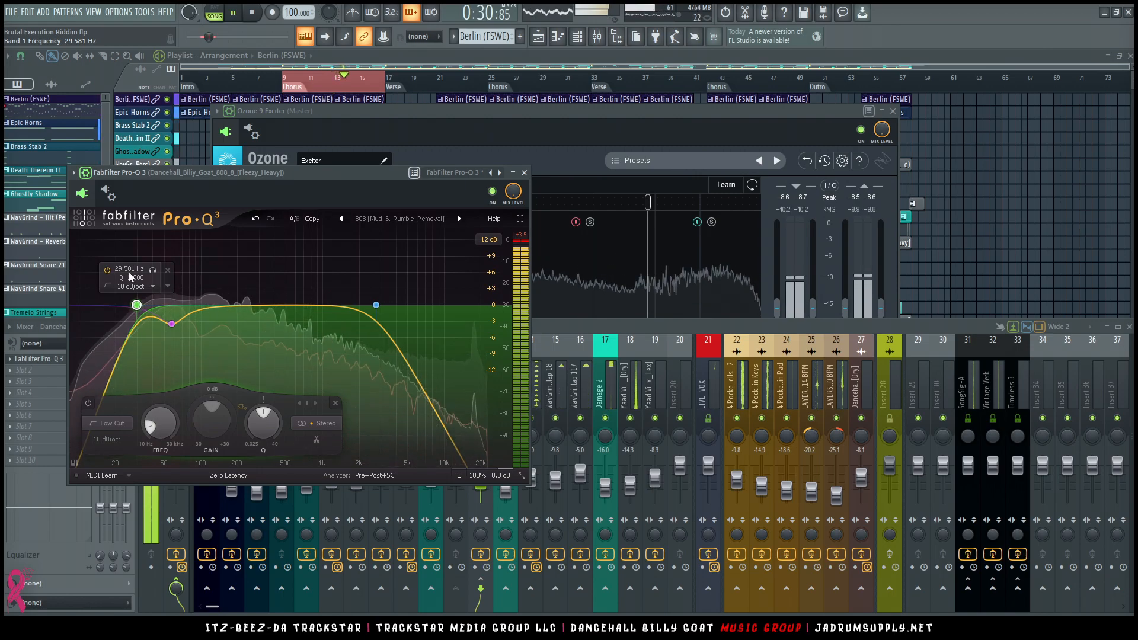
pyautogui.write('29.53')
pyautogui.press('Return')
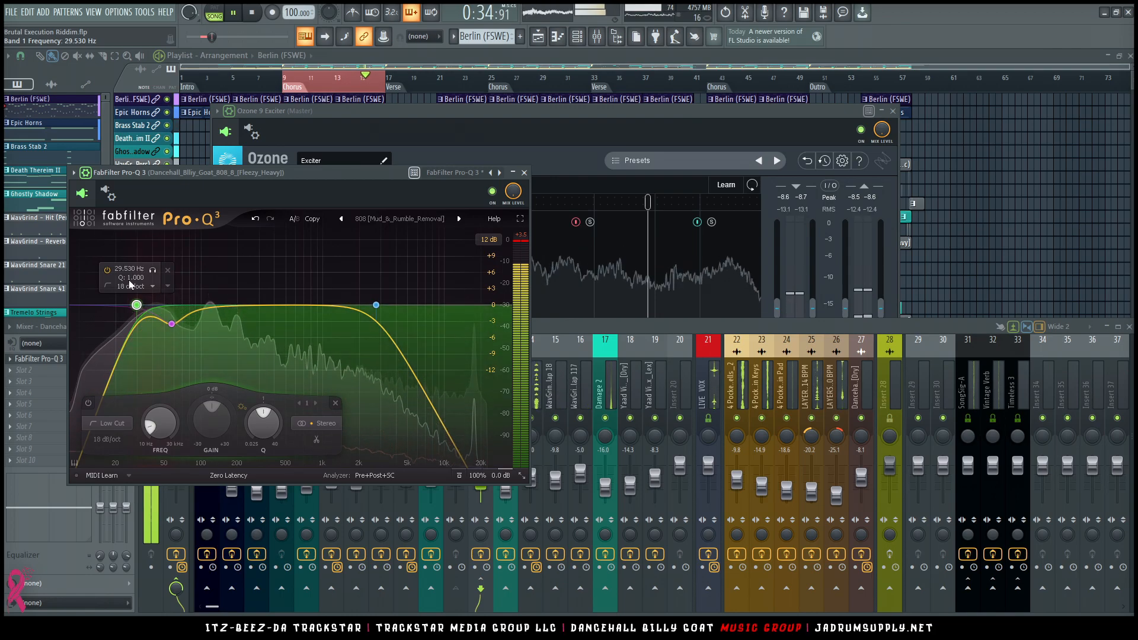
pyautogui.write('29')
pyautogui.press('Return')
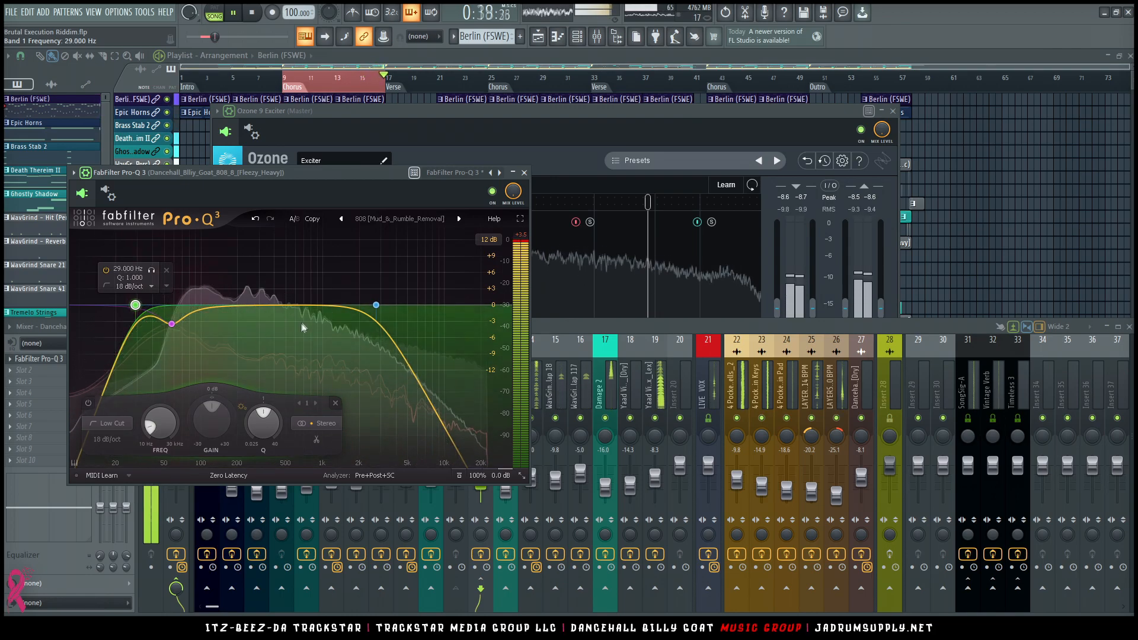
# Soften the 808 EQ's high cut slope to 6 dB/oct and slightly reduce the depth of the 57.5 Hz bell cut
pyautogui.click(375, 305)
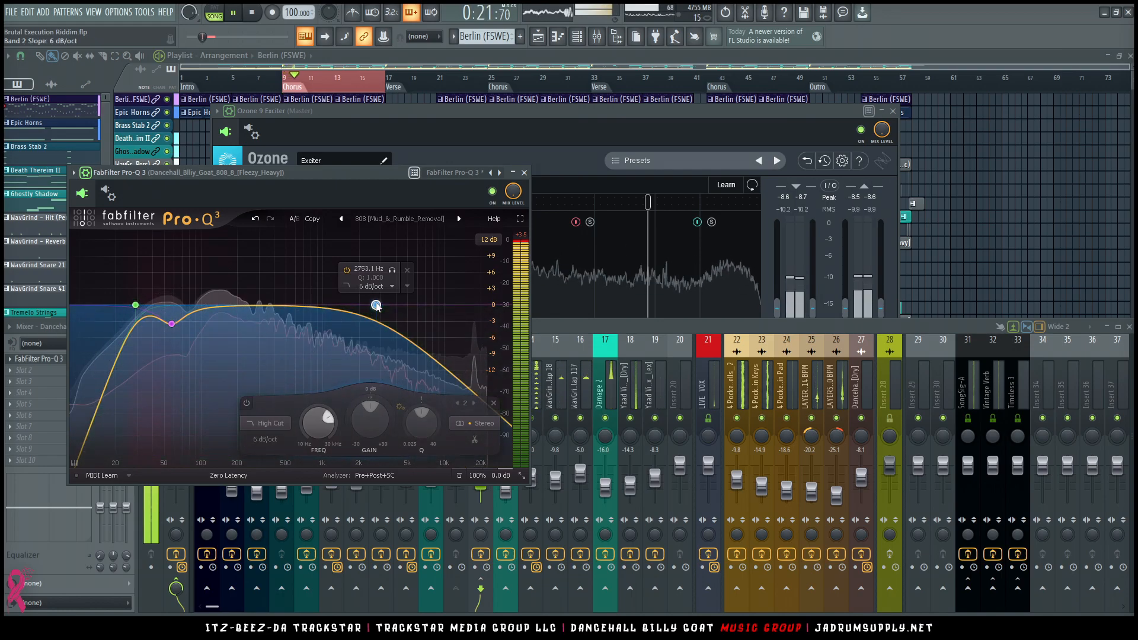
pyautogui.click(524, 172)
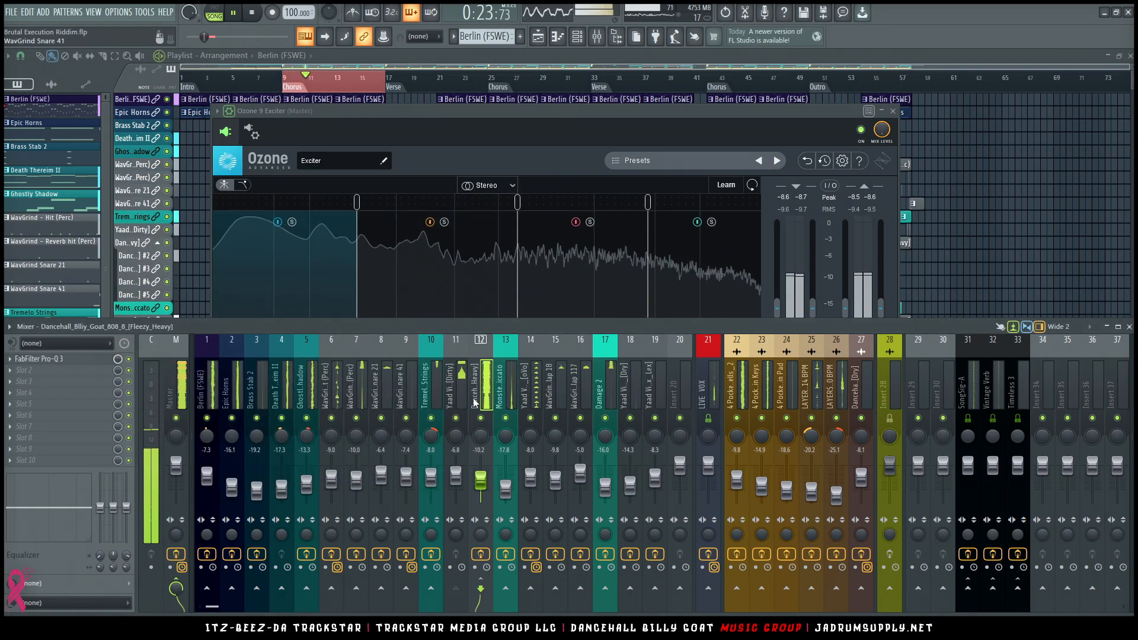
pyautogui.click(67, 360)
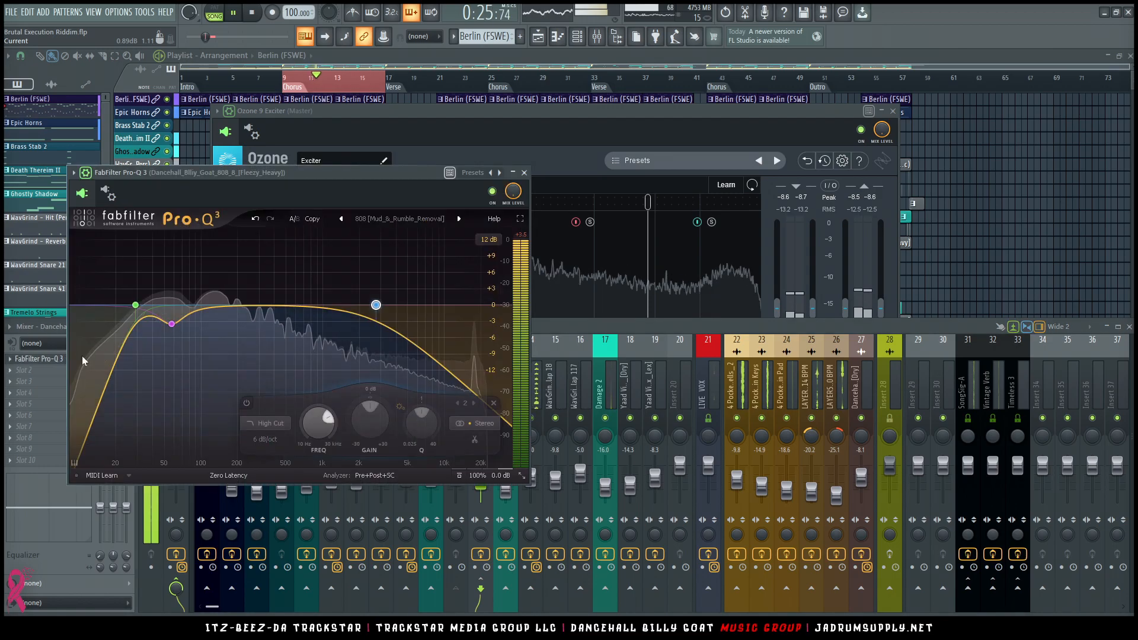
pyautogui.moveTo(217, 422); pyautogui.dragTo(214, 412)
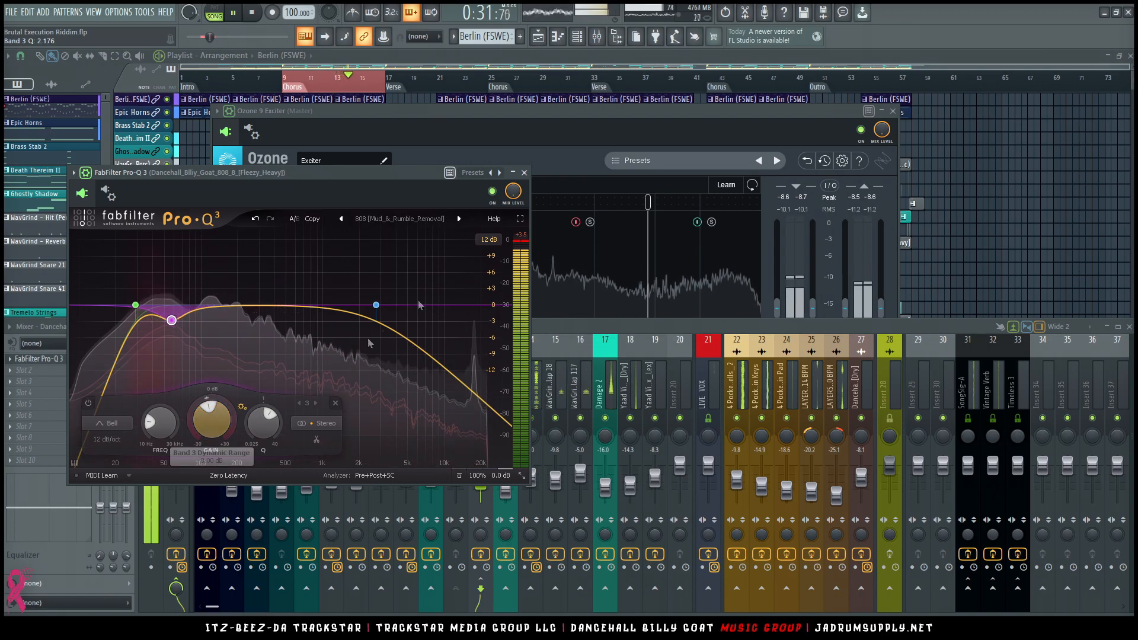
pyautogui.click(524, 173)
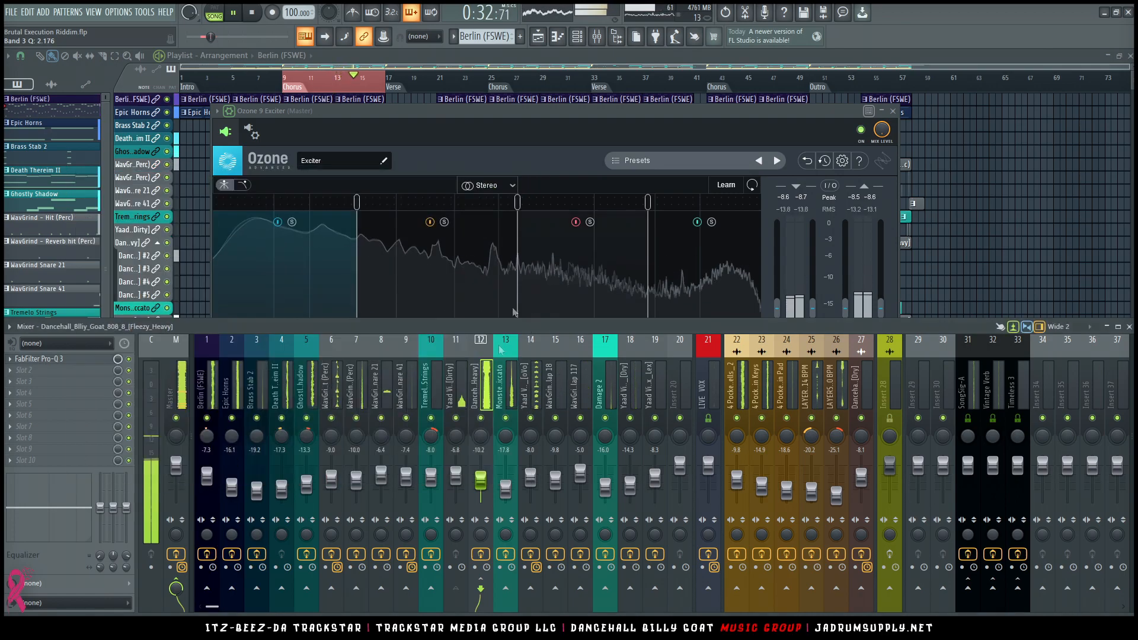
# Raise the Monster bass Spiccato fader to -17.3 dB and lower the LIVE VOX fader to -5.3 dB
pyautogui.click(203, 398)
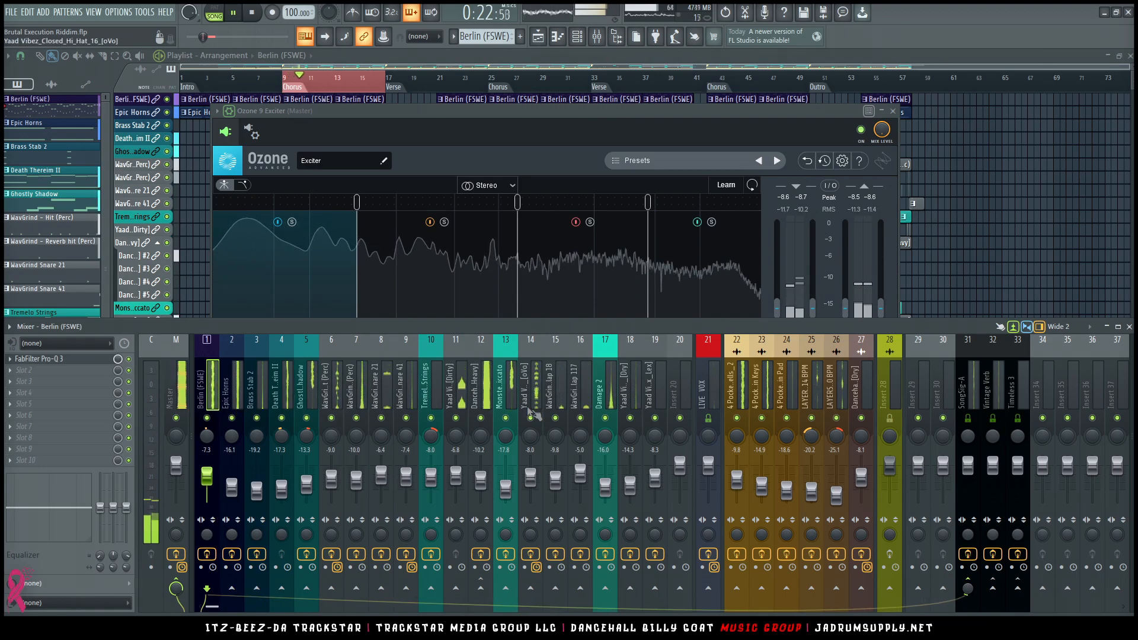
pyautogui.click(508, 488)
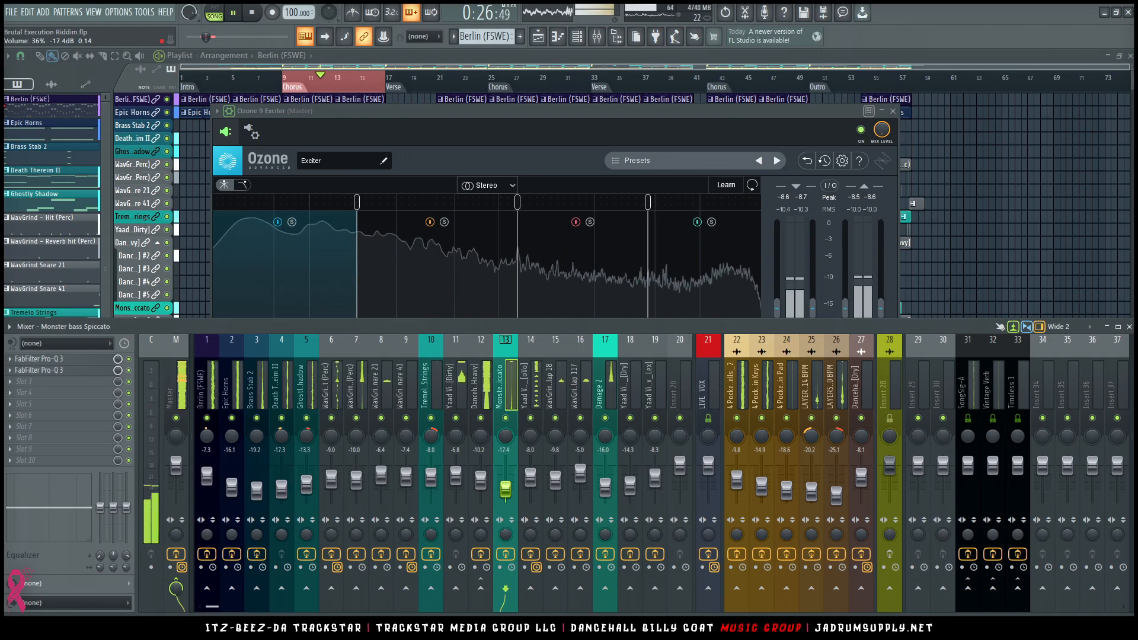
pyautogui.click(186, 381)
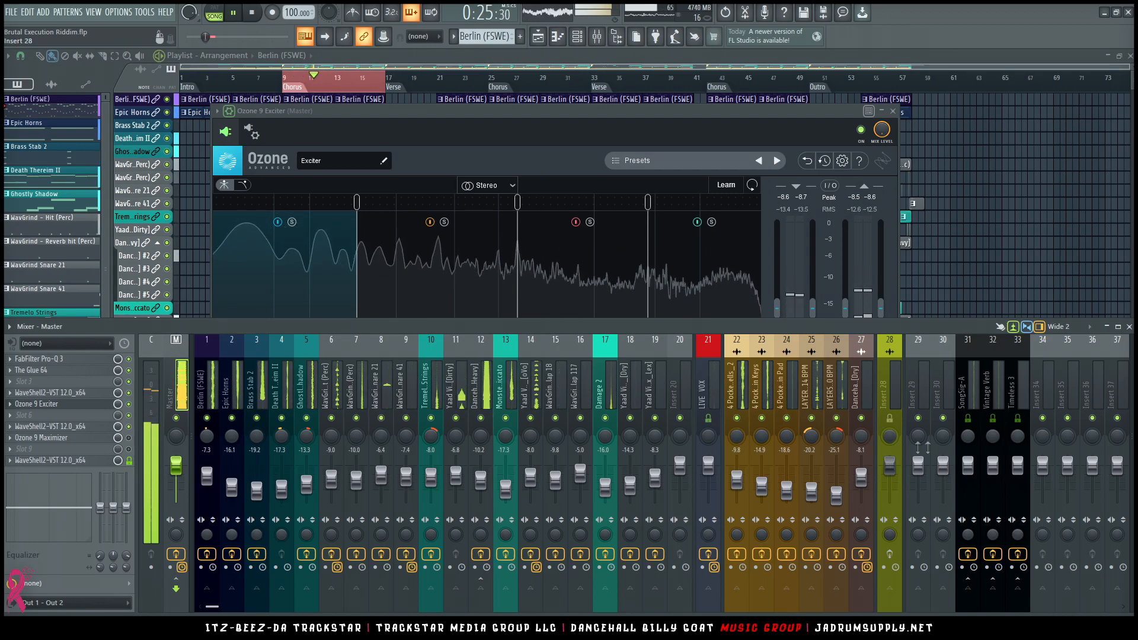
pyautogui.click(707, 463)
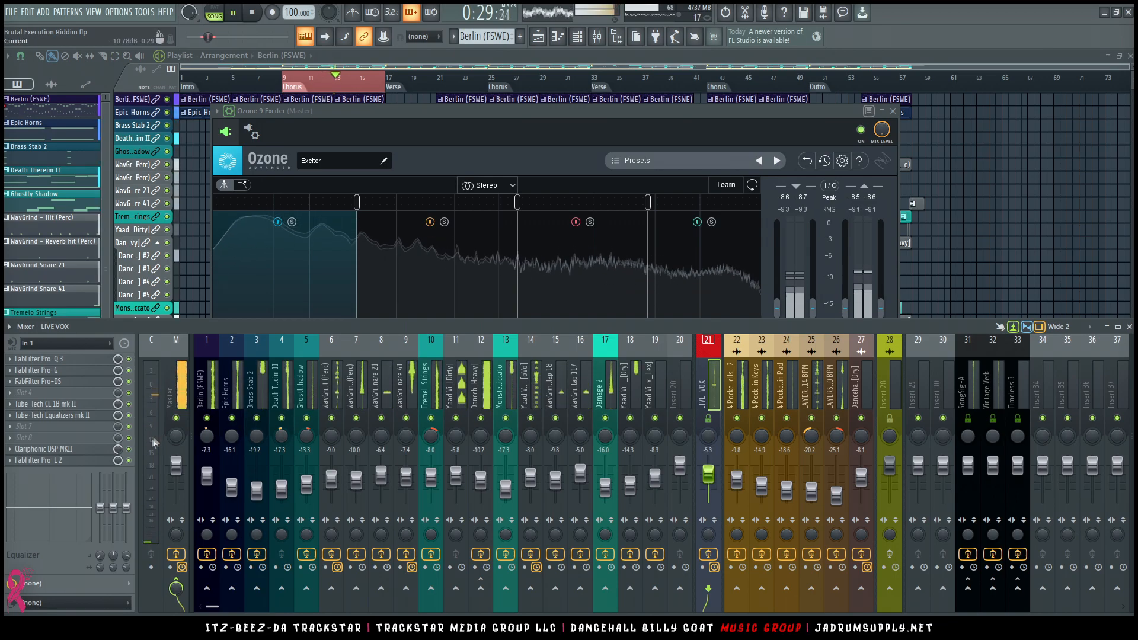
# In the Master's Ozone 9 Maximizer, set the character to 0.00 and the threshold to -2.1 dB
pyautogui.click(182, 406)
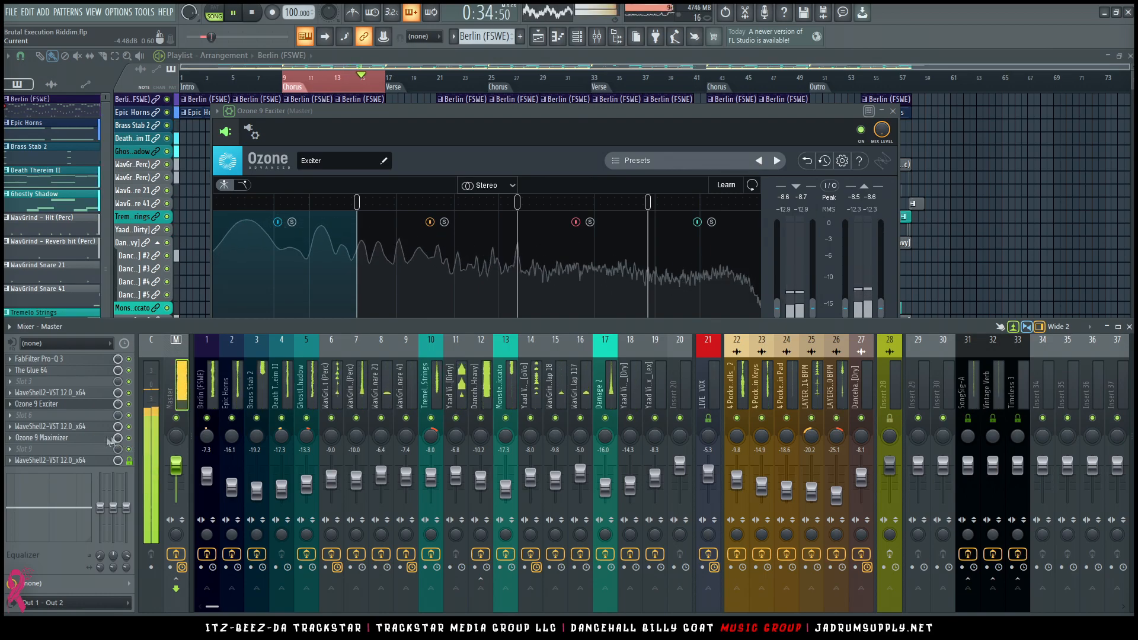
pyautogui.click(105, 437)
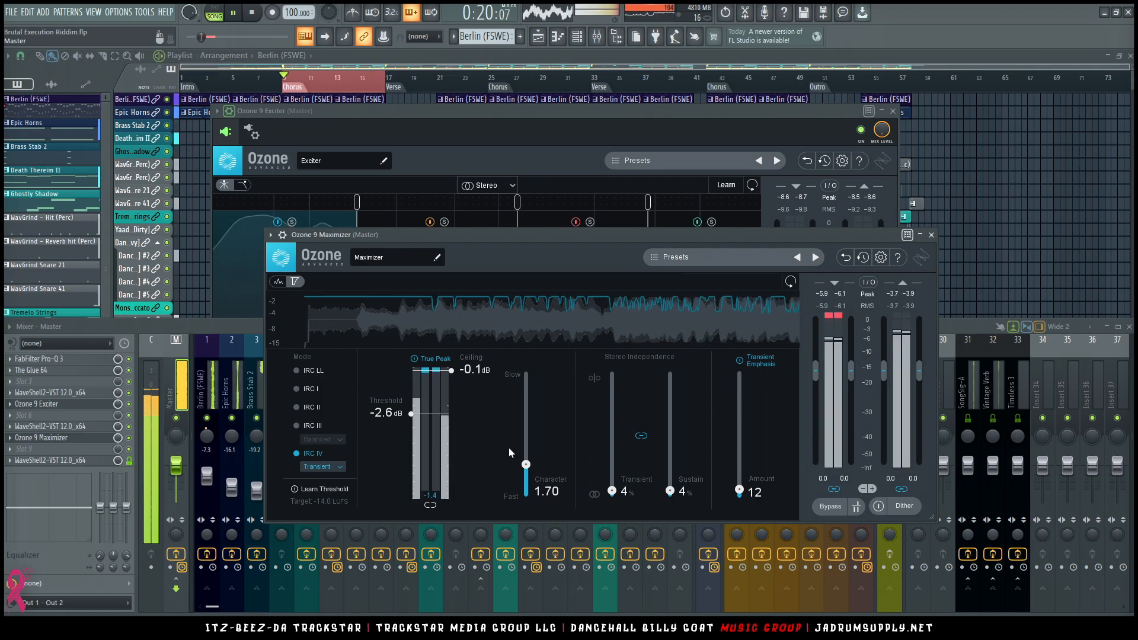
pyautogui.moveTo(526, 464); pyautogui.dragTo(526, 501)
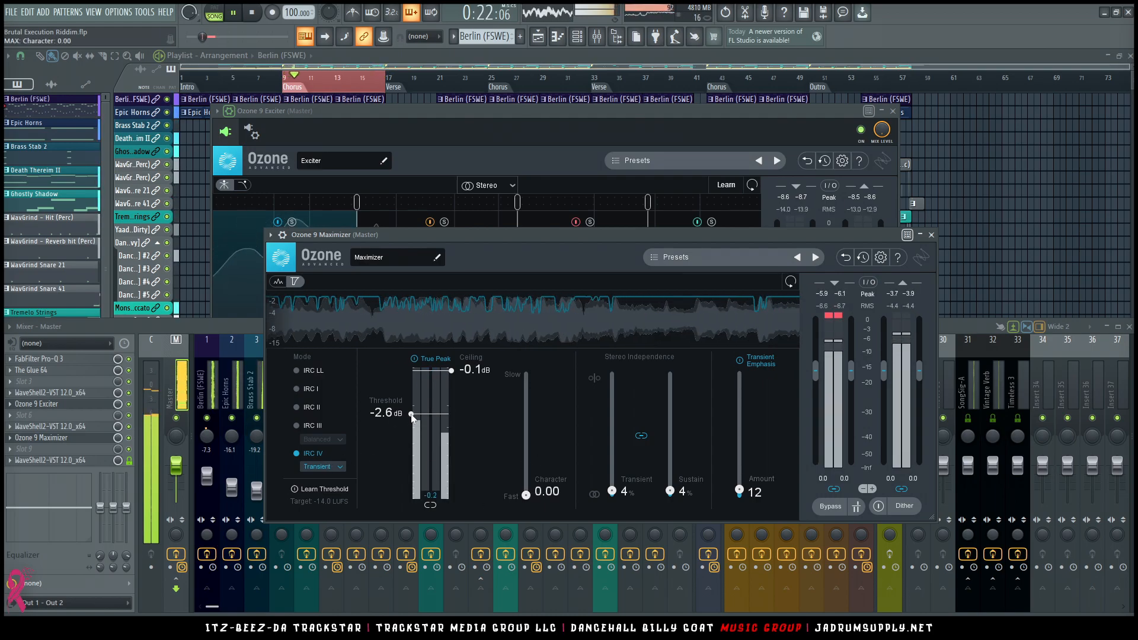
pyautogui.moveTo(413, 415); pyautogui.dragTo(415, 412)
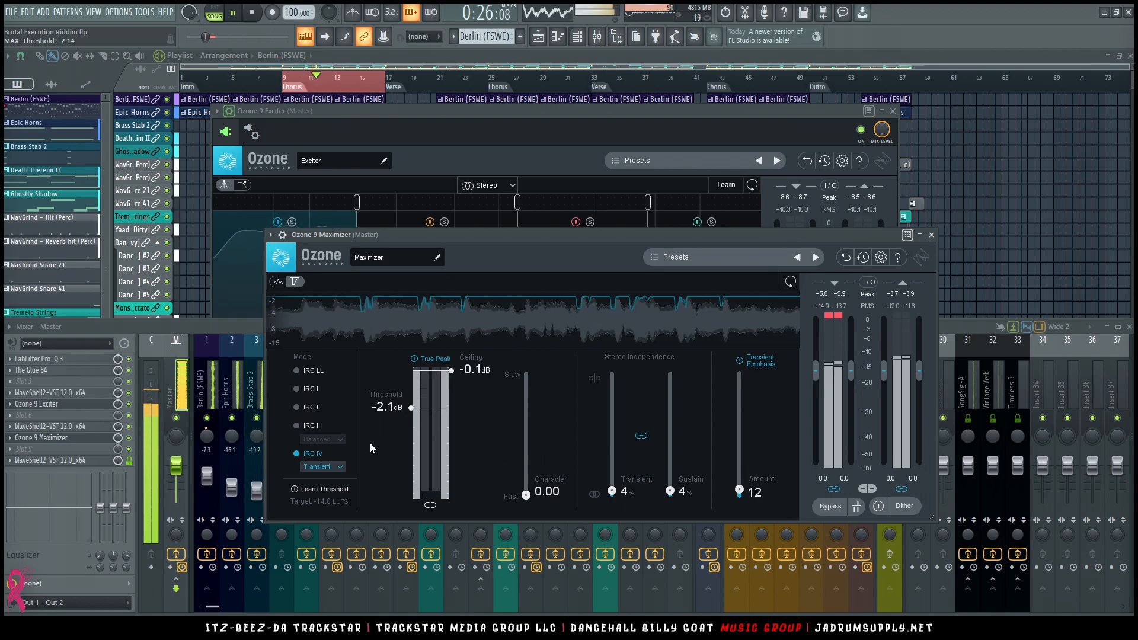
# Switch the Maximizer to IRC III Clipping, with transient emphasis at 76 and unlinked stereo independence of 34% transient and 18% sustain
pyautogui.click(323, 467)
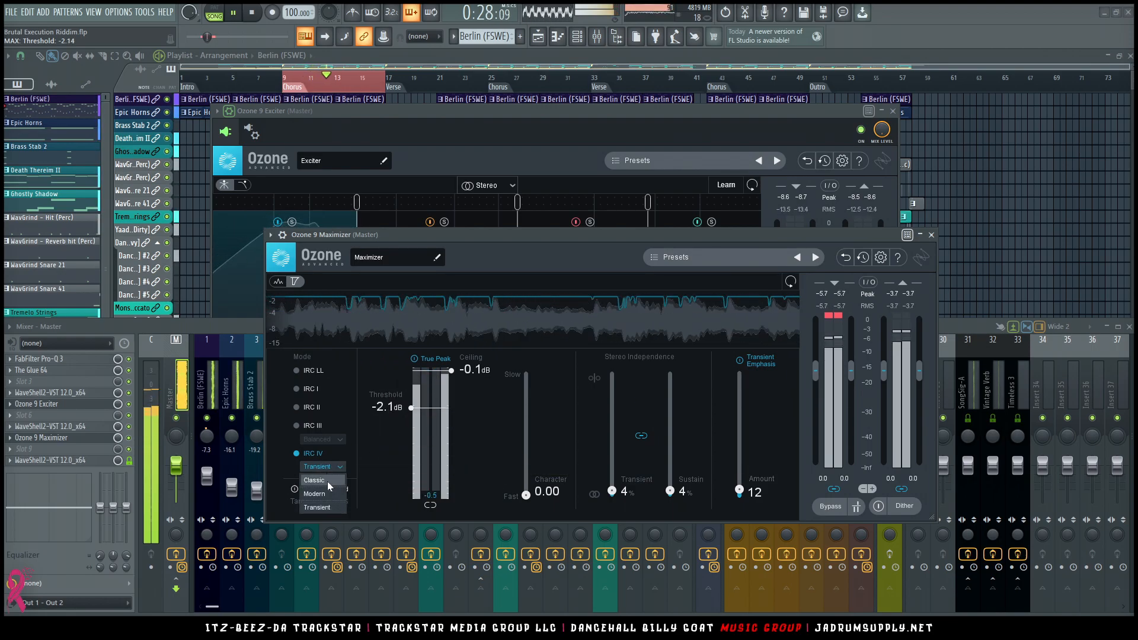
pyautogui.click(325, 484)
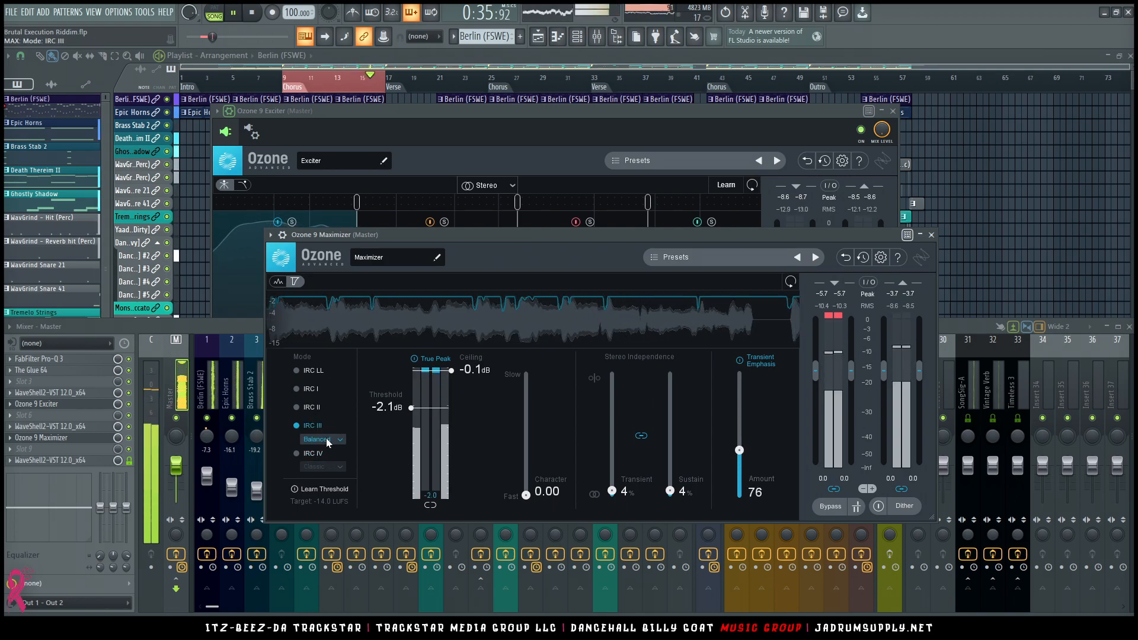
pyautogui.click(327, 442)
pyautogui.click(318, 492)
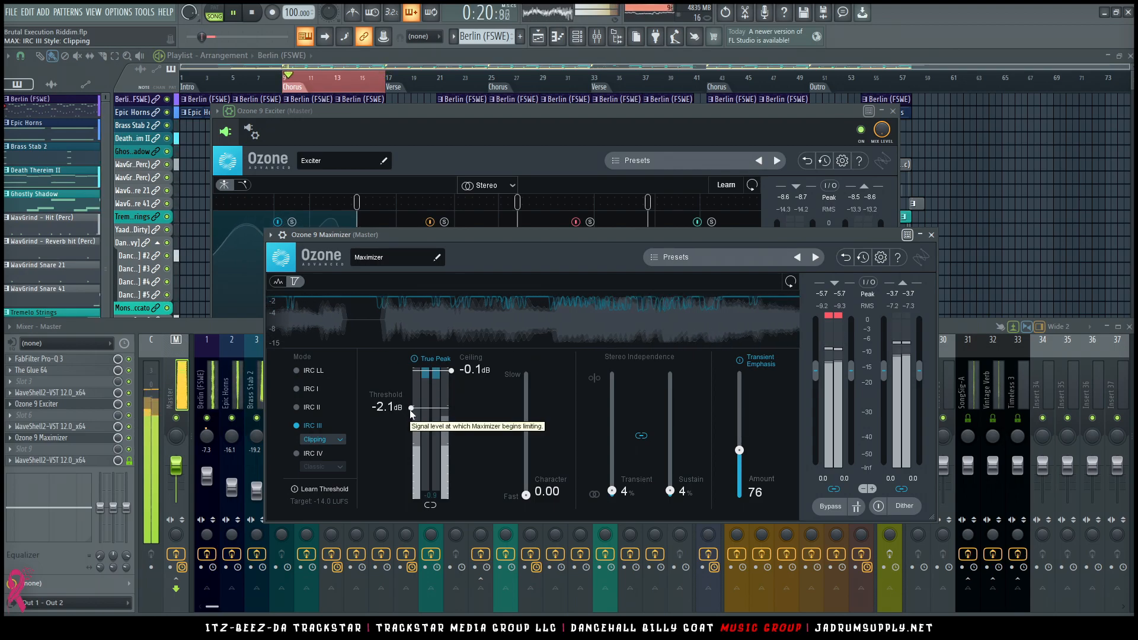
pyautogui.moveTo(618, 495); pyautogui.dragTo(617, 483)
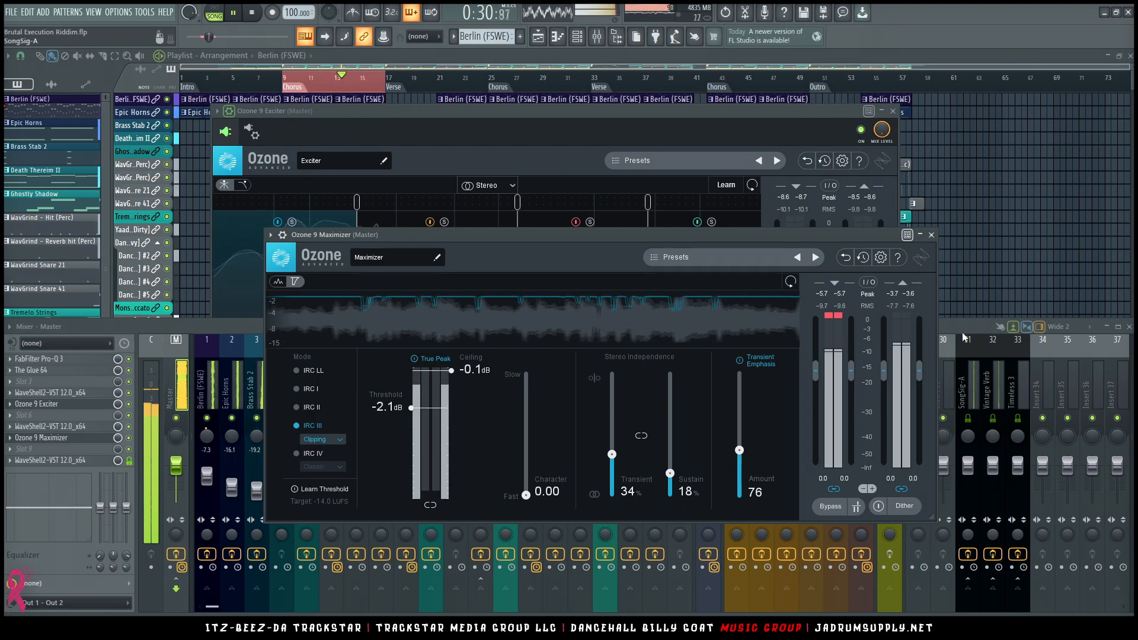
# Select the Damage 2, WavGrind Clap 117, WavGrind Clap 18 and WavGrind Snare 21 mixer tracks together and raise their faders by about 2.5 dB
pyautogui.click(963, 336)
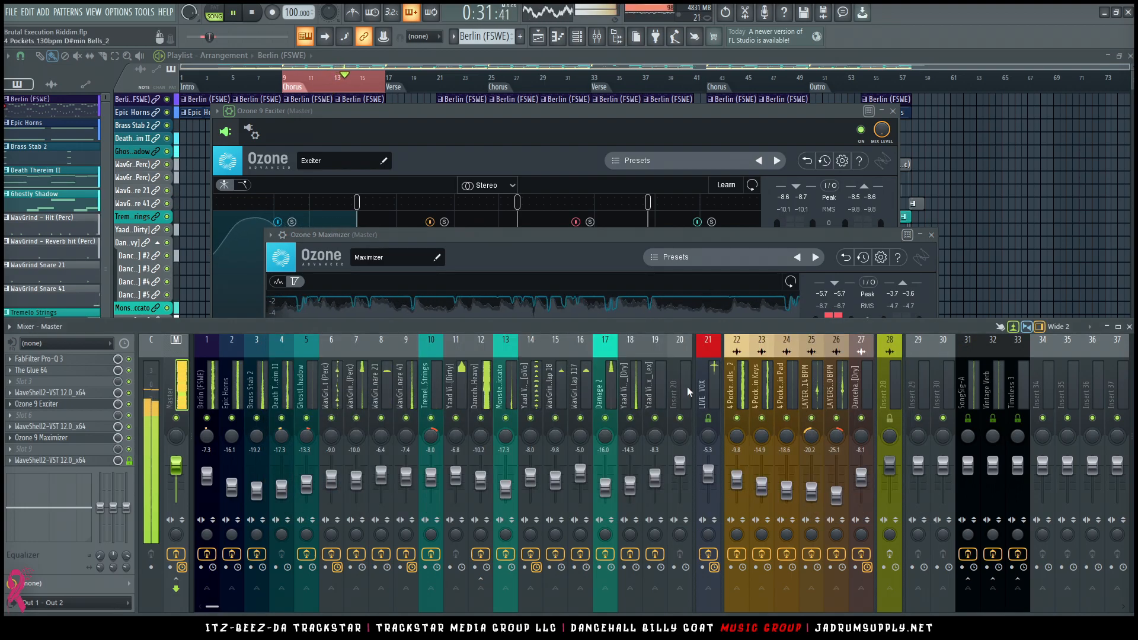
pyautogui.click(610, 394)
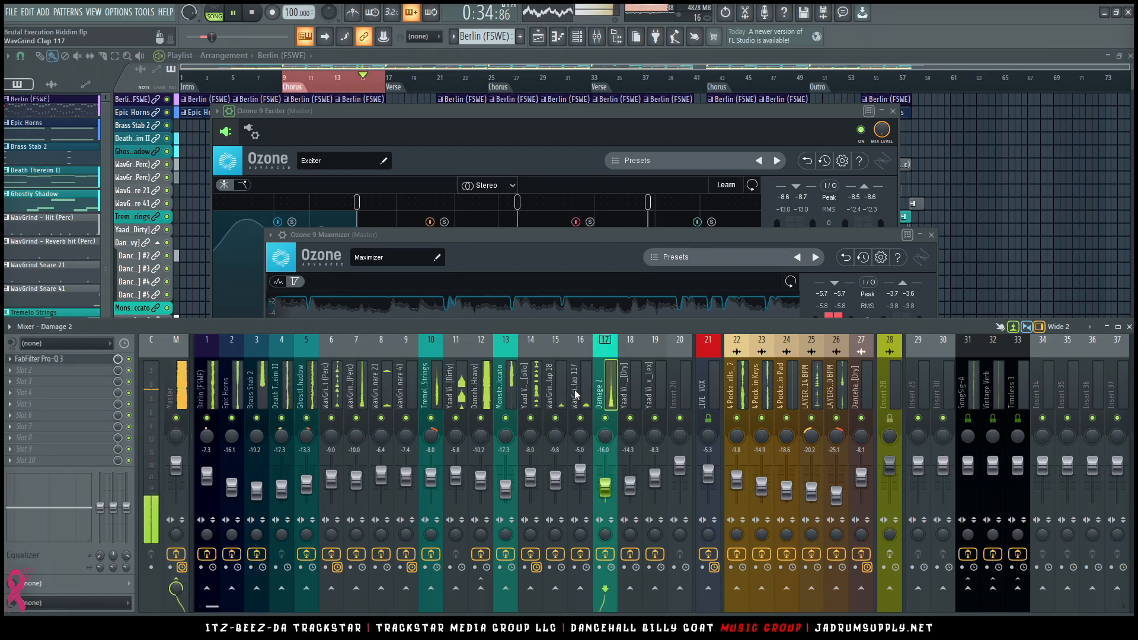
pyautogui.keyDown('ctrl'); pyautogui.click(580, 392); pyautogui.keyUp('ctrl')
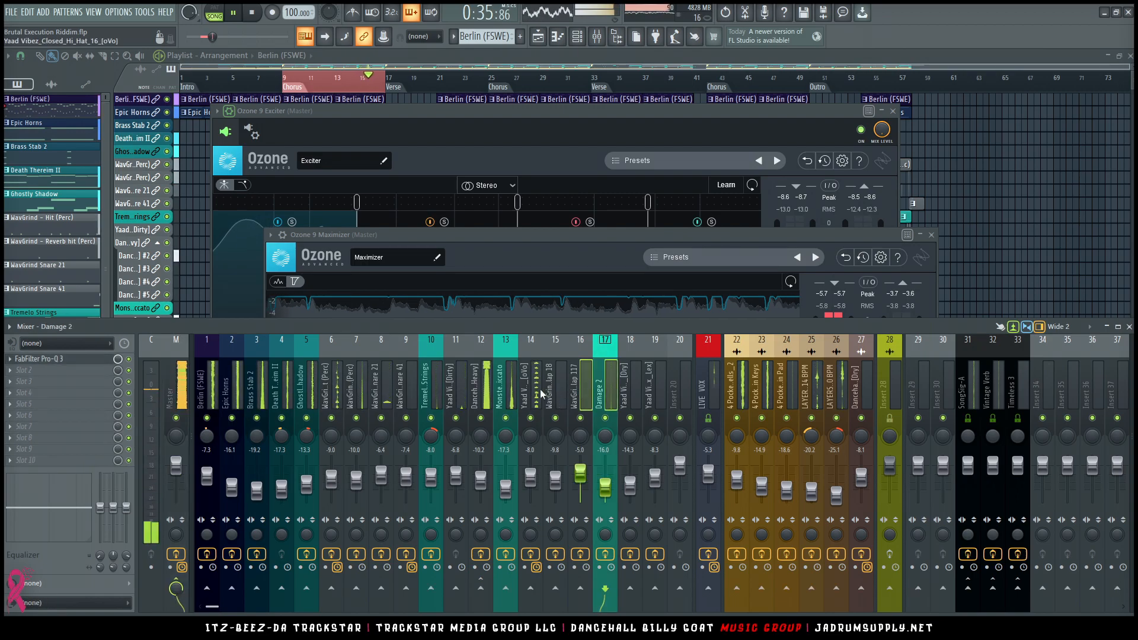
pyautogui.click(381, 391)
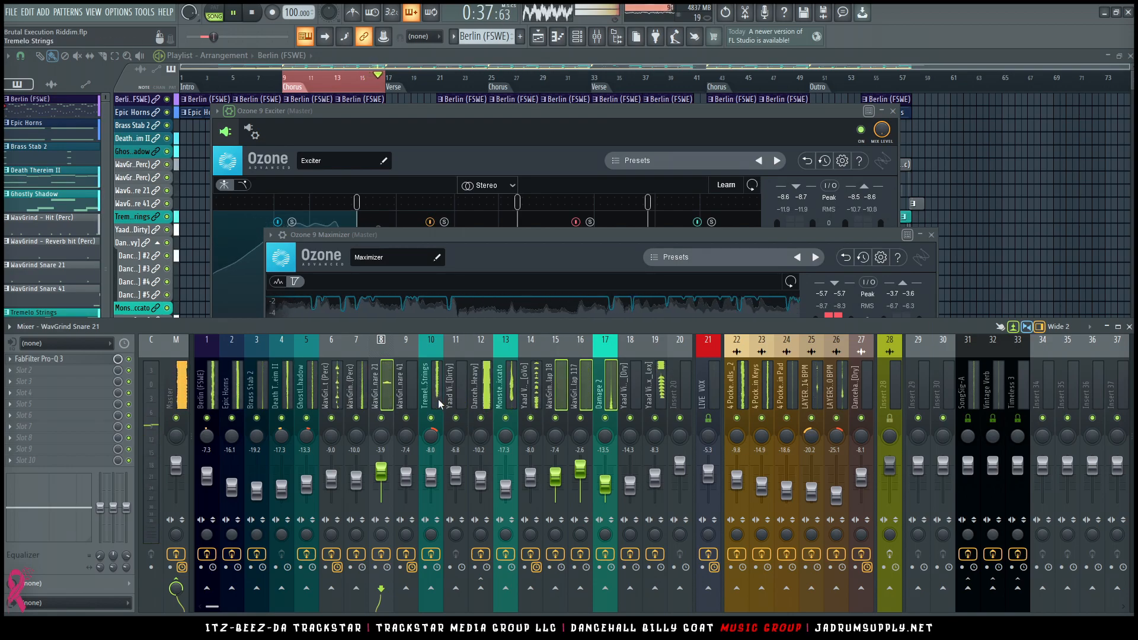
# Close the plugin and mixer windows, stop playback and clear the first Chorus time selection in the playlist
pyautogui.click(1115, 198)
pyautogui.press('space')
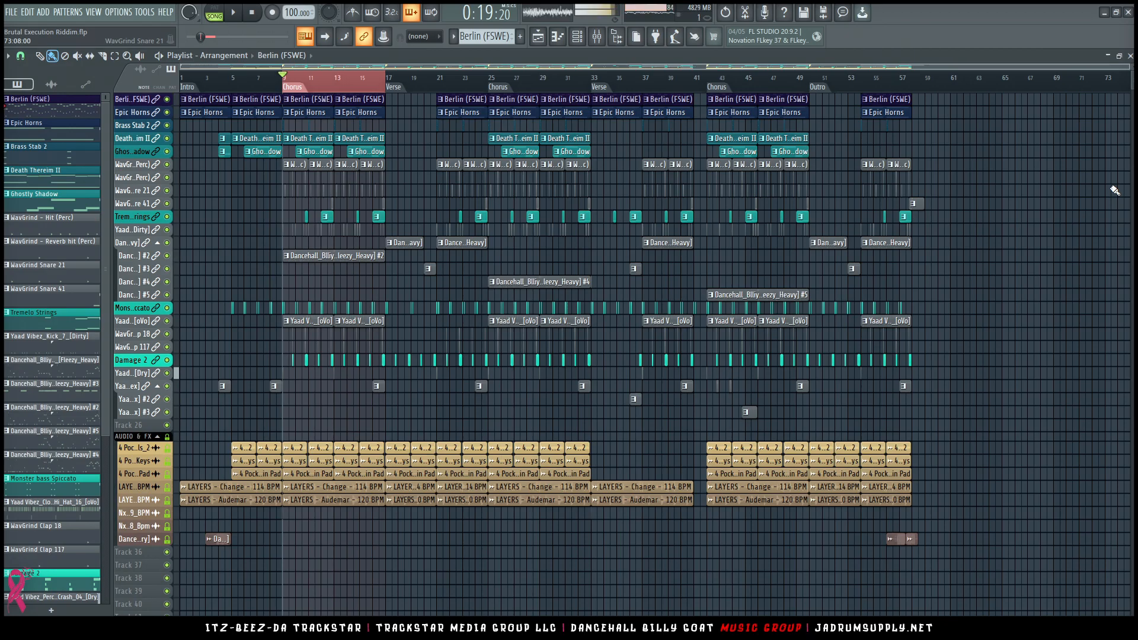
pyautogui.hotkey('ctrl', 'd')
pyautogui.scroll(2, 1111, 187)
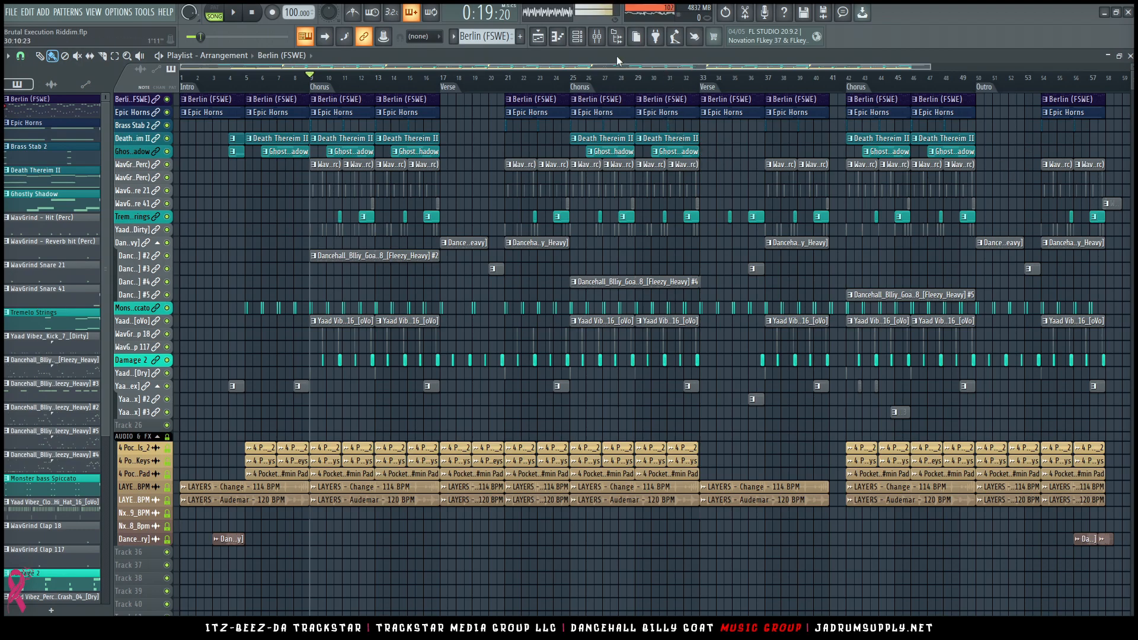
# Play the whole arrangement from the beginning and review its tracks in the playlist
pyautogui.click(599, 40)
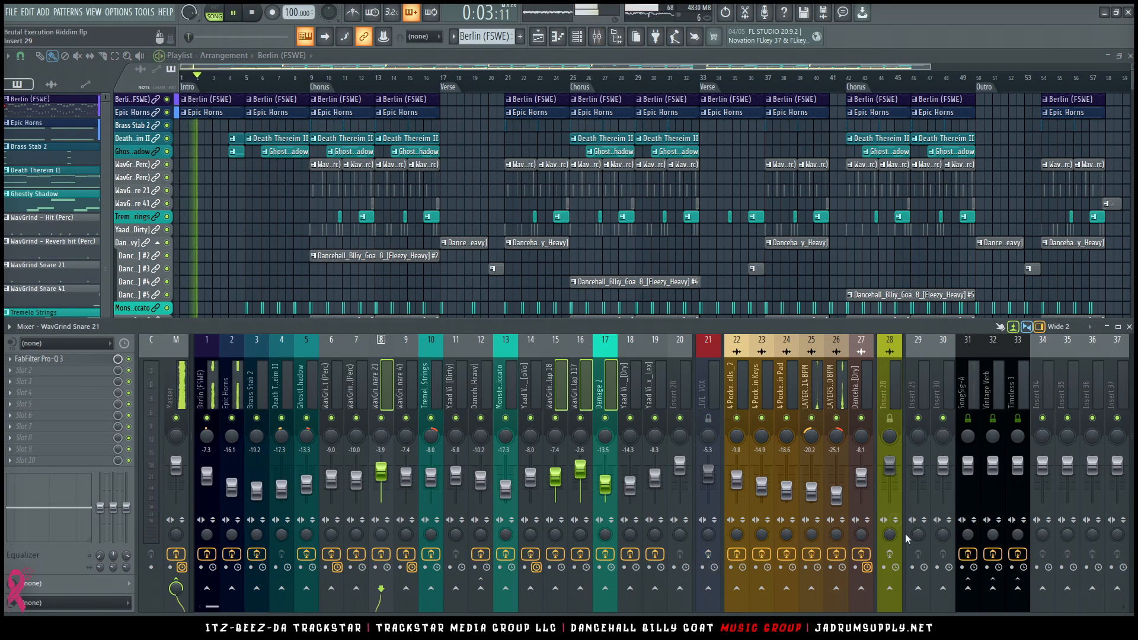
pyautogui.press('F9')
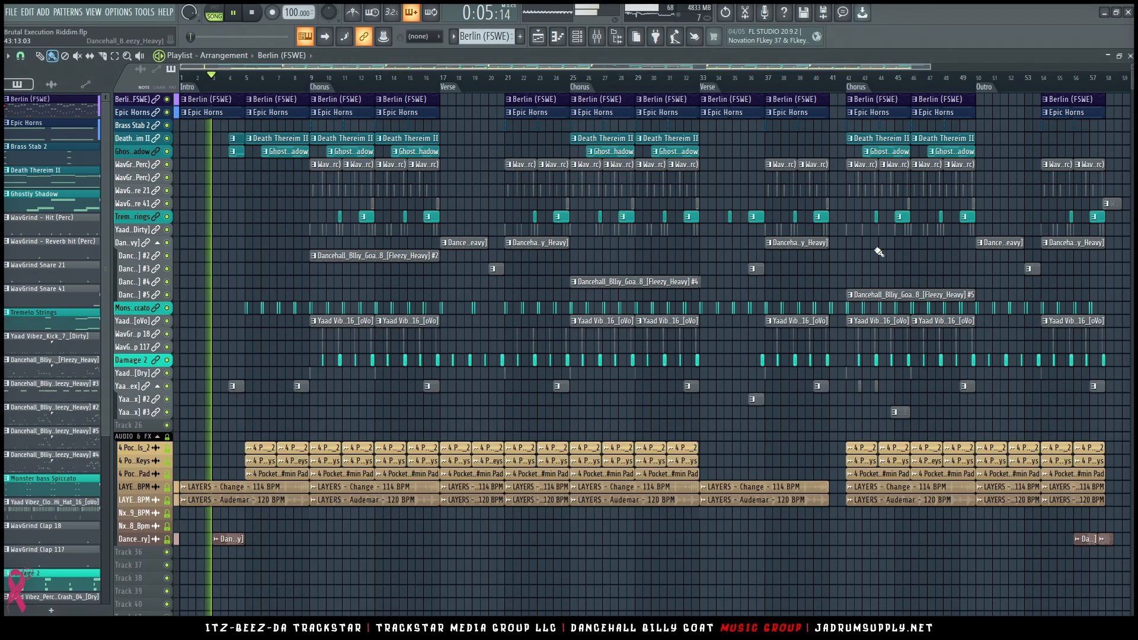
pyautogui.scroll(4, 557, 443)
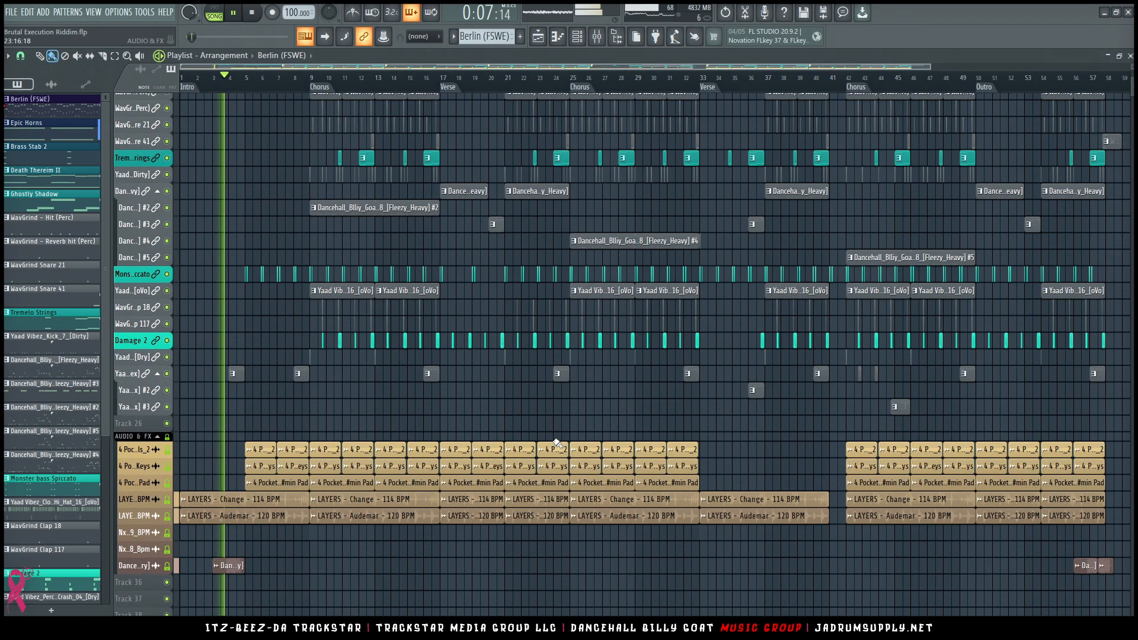
pyautogui.scroll(3, 557, 443)
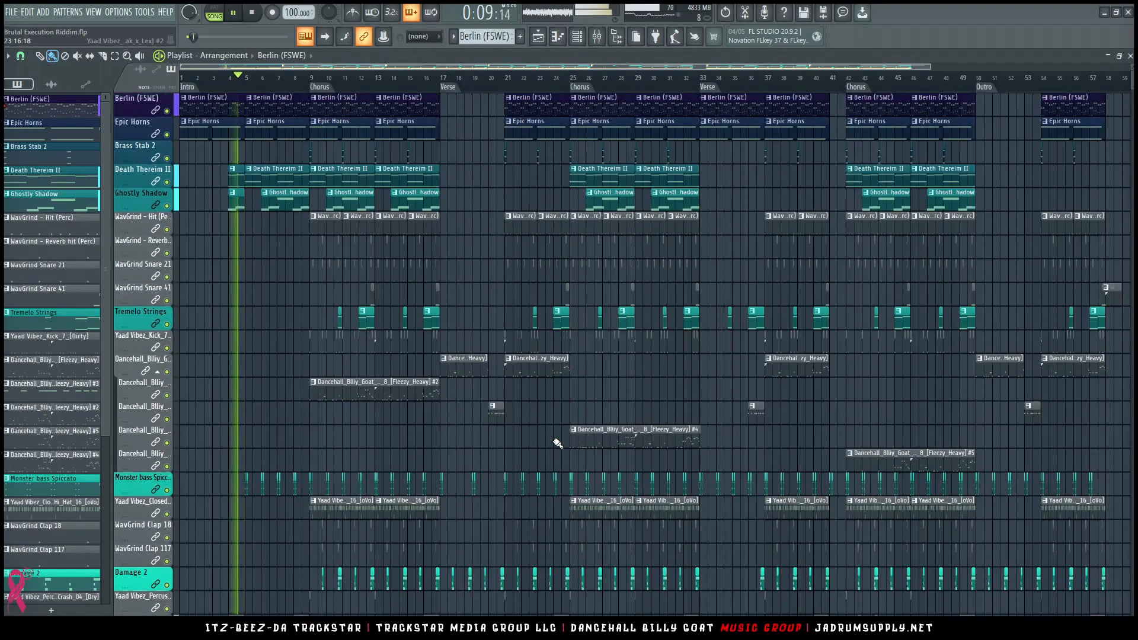